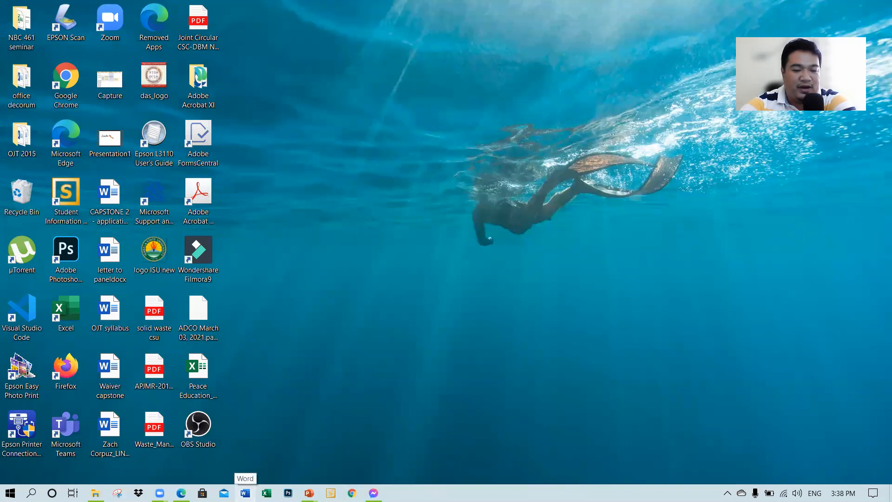
# Step: Open Word and create a new blank document
pyautogui.click(245, 492)
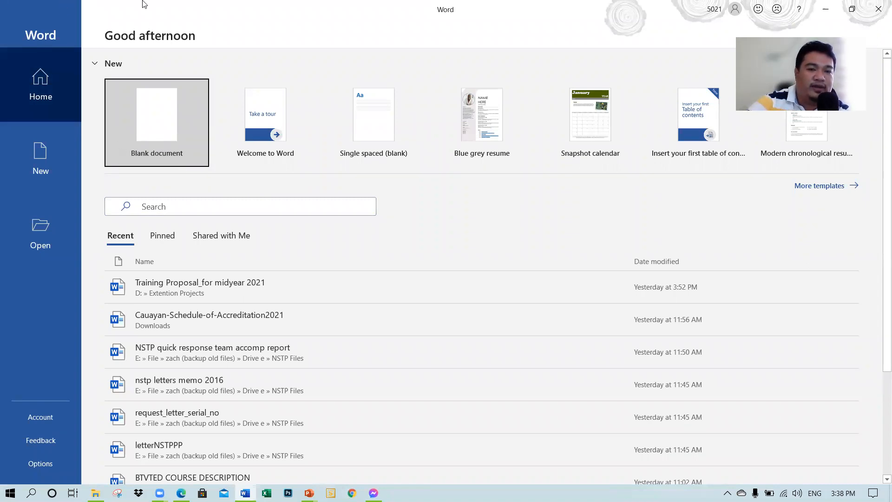
pyautogui.click(154, 122)
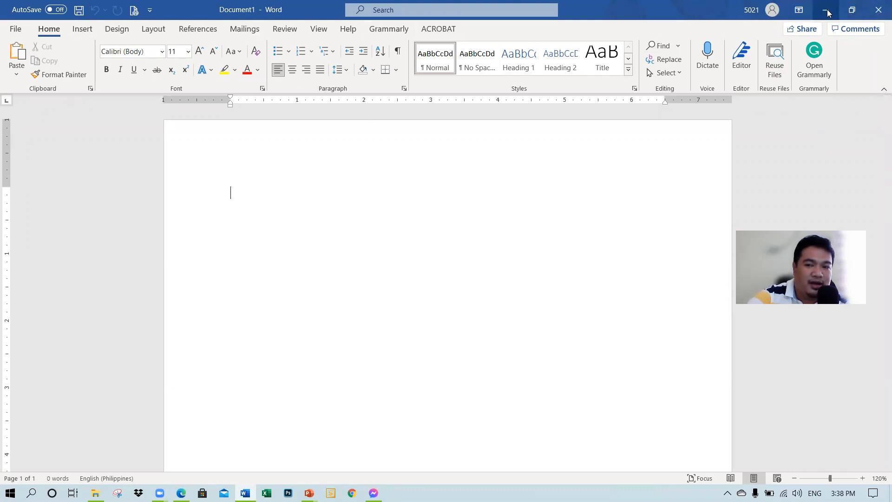
# Step: View the ribbon display options without choosing any, and look over the blank page
pyautogui.click(800, 11)
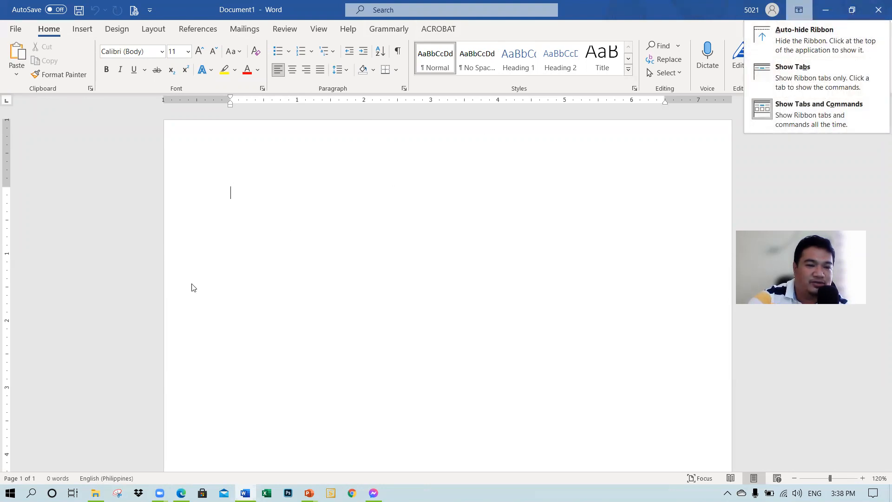
pyautogui.click(166, 309)
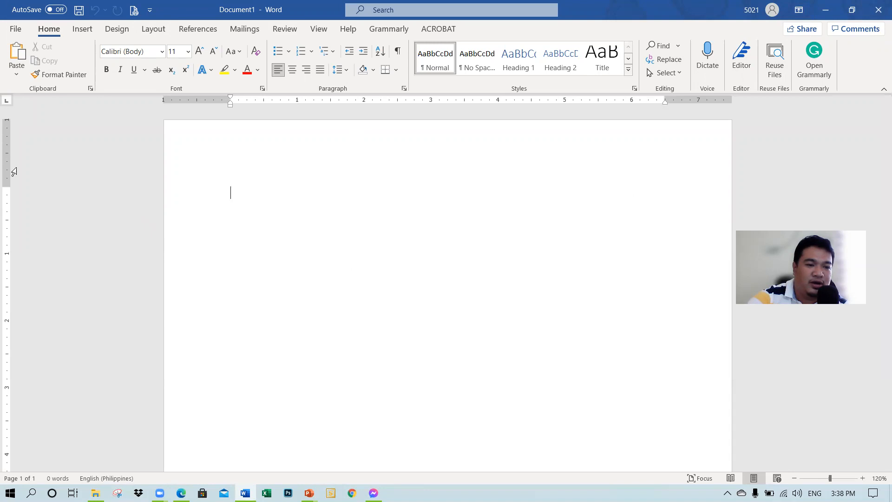
pyautogui.scroll(-1, 557, 252)
pyautogui.scroll(-1, 557, 252)
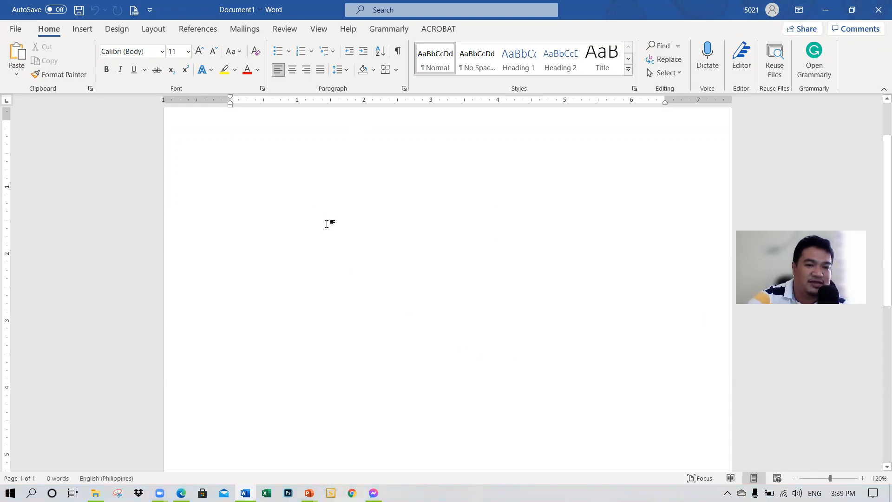
pyautogui.scroll(2, 327, 224)
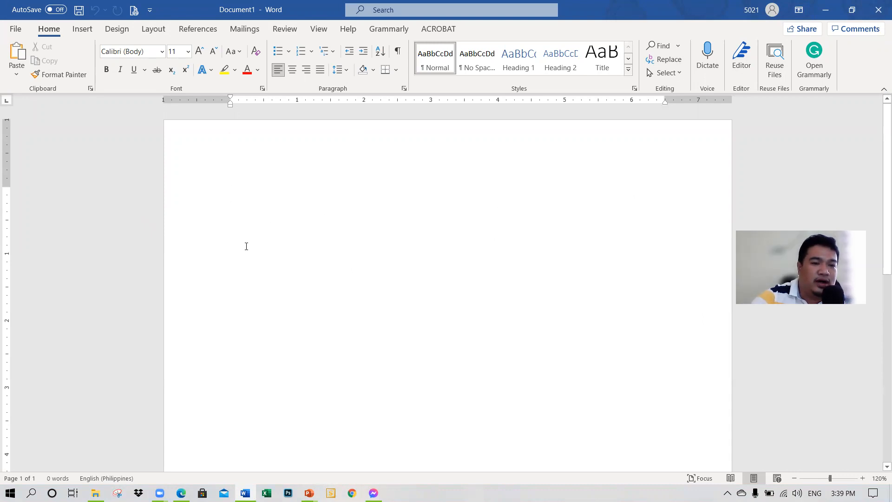
# Step: Generate sample paragraphs in the blank document with the =rand() function
pyautogui.write('=da')
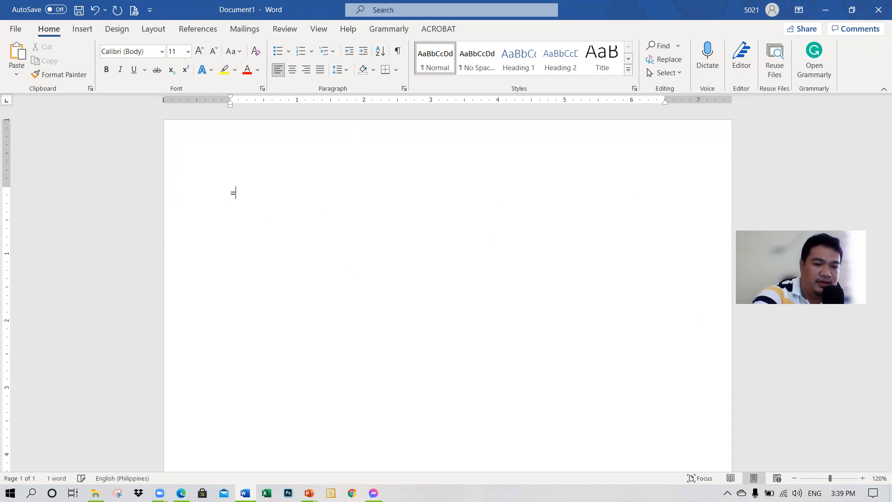
pyautogui.press('BackSpace')
pyautogui.press('BackSpace')
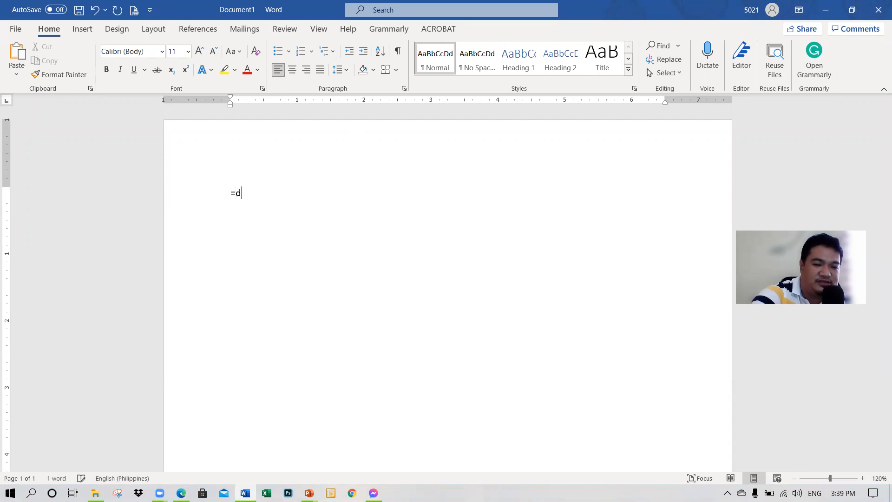
pyautogui.write('ran')
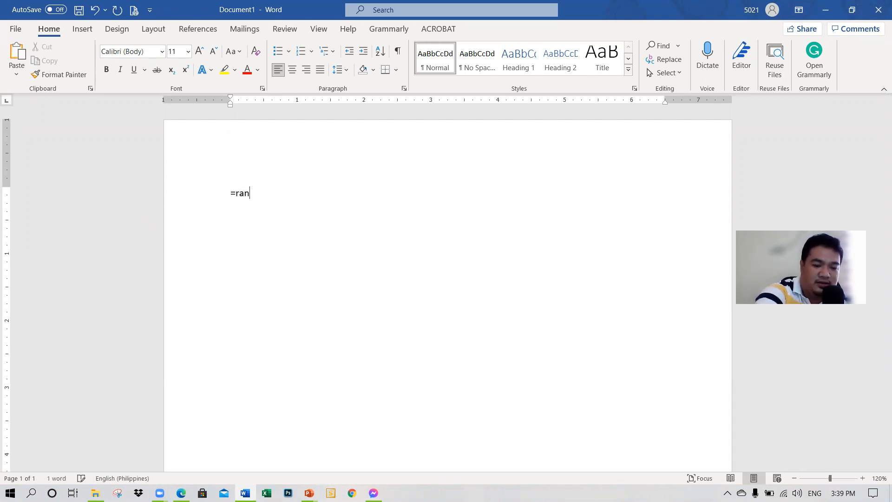
pyautogui.write('d()')
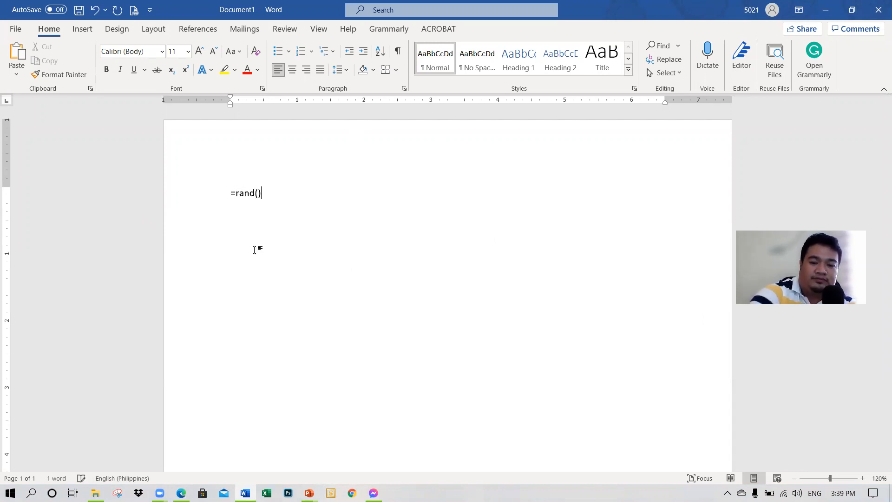
pyautogui.press('Return')
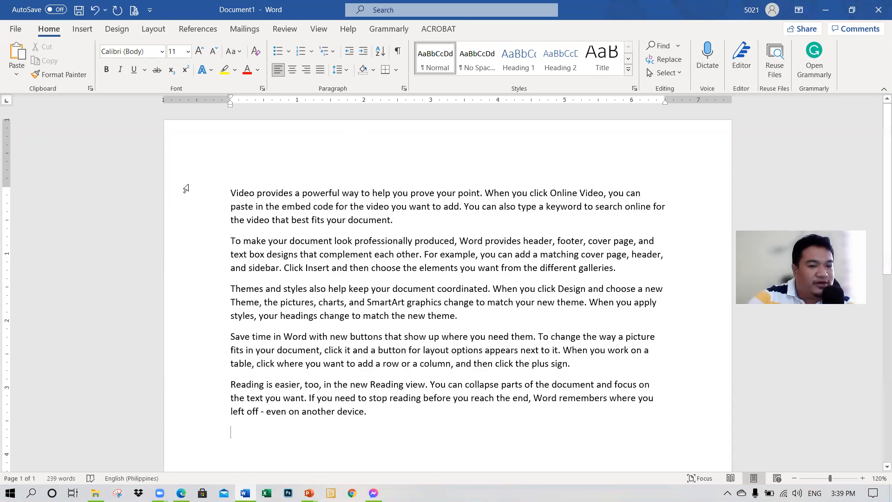
# Step: Select the text "Video provides a powerful way to help you prove your point" in the first paragraph and clear the selection
pyautogui.scroll(-1, 302, 251)
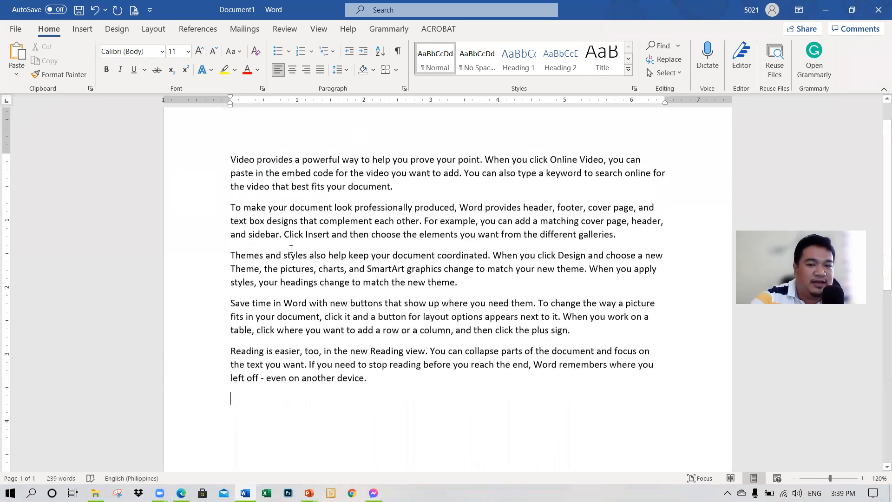
pyautogui.scroll(1, 239, 253)
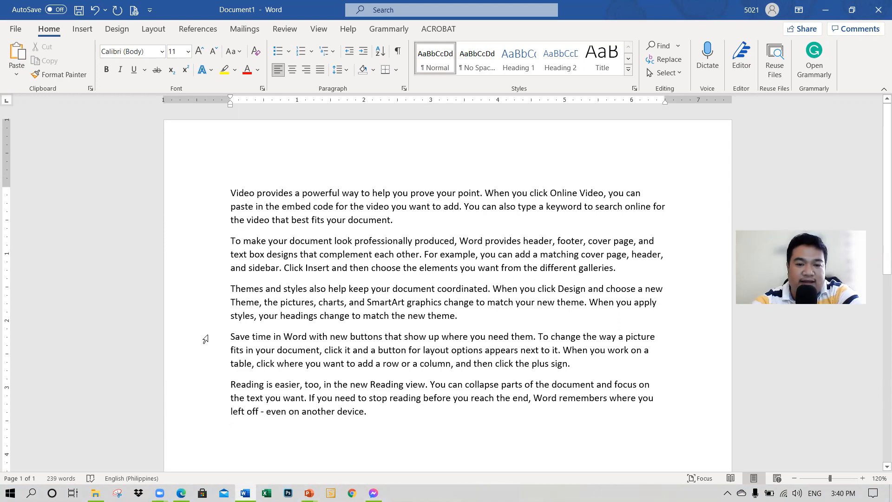
pyautogui.keyDown('ctrl'); pyautogui.scroll(5, 206, 340); pyautogui.keyUp('ctrl')
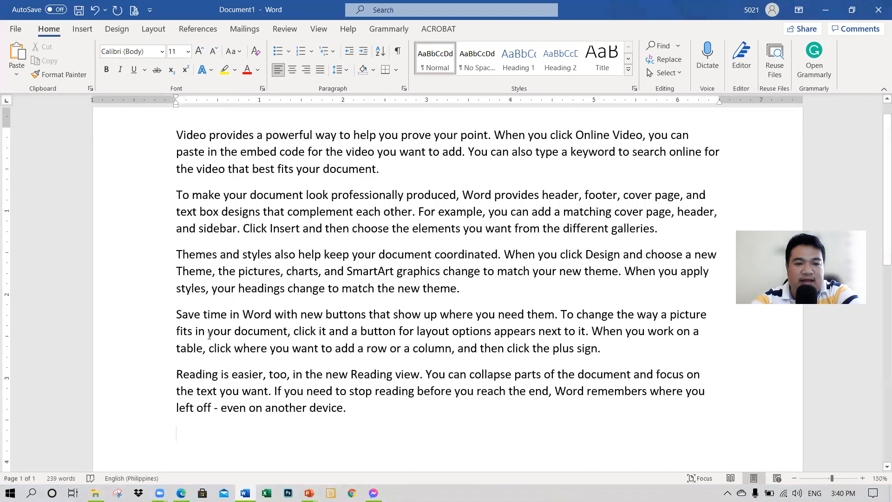
pyautogui.scroll(-1, 209, 334)
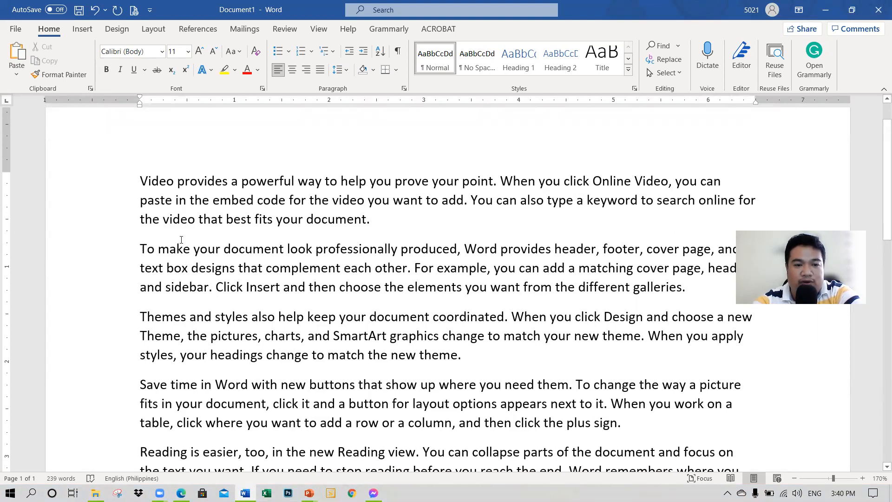
pyautogui.moveTo(140, 181); pyautogui.dragTo(493, 173)
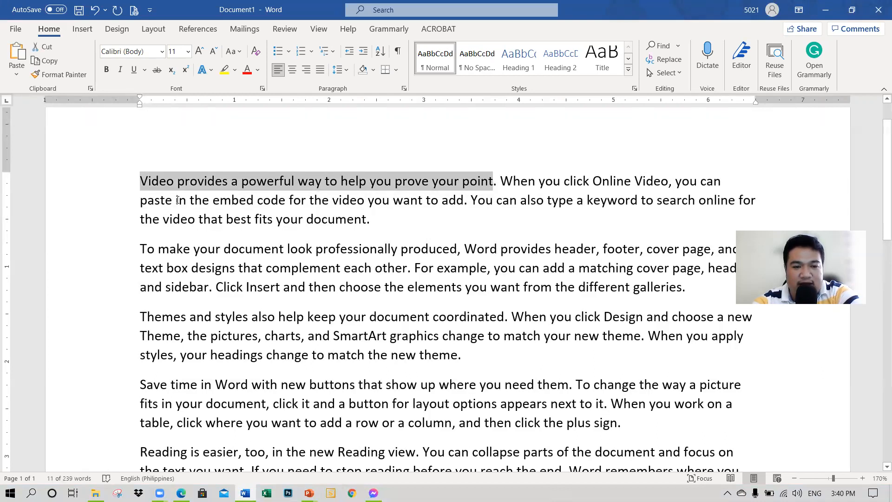
pyautogui.click(197, 203)
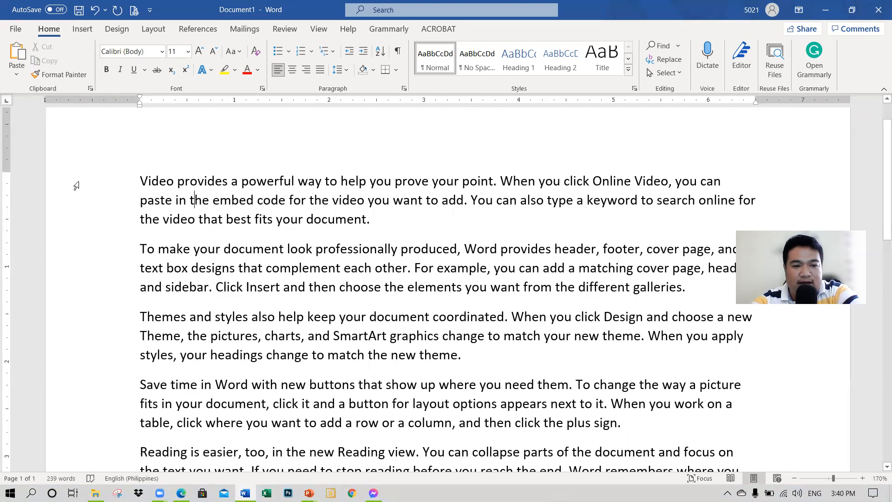
# Step: Select the first, second and third lines of the first paragraph one at a time, and clear the selection
pyautogui.click(75, 186)
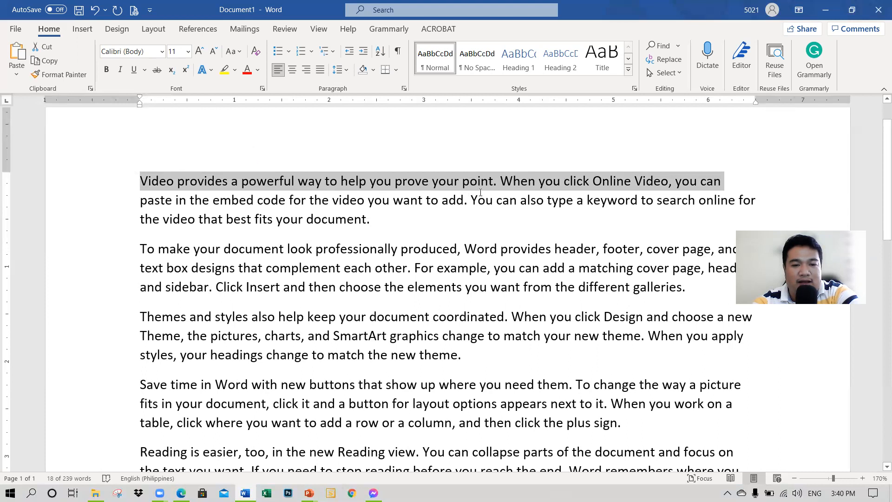
pyautogui.click(49, 205)
pyautogui.click(78, 228)
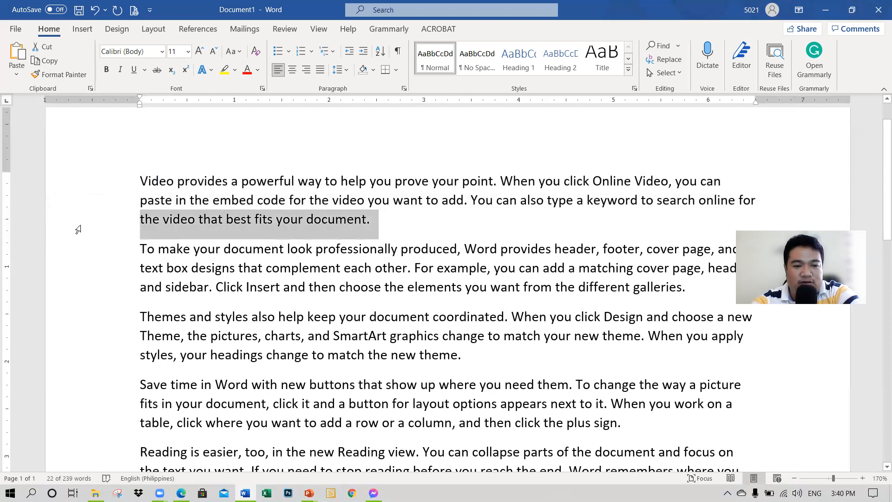
pyautogui.click(350, 181)
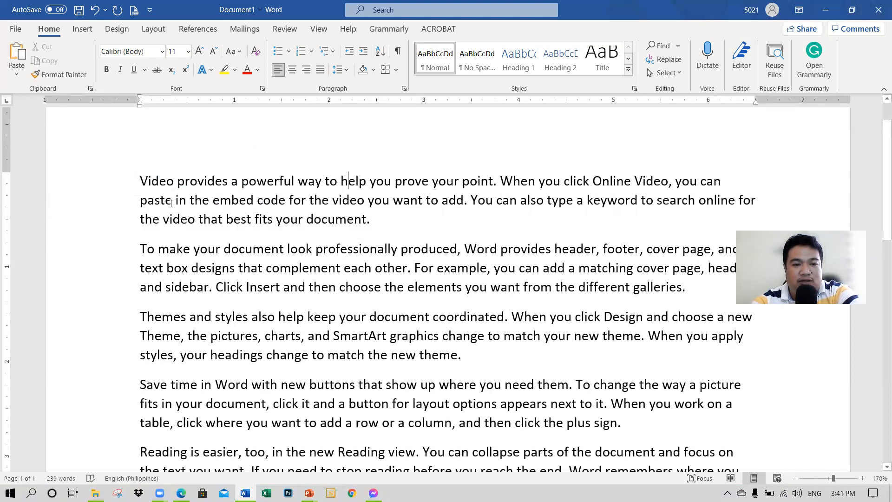
# Step: Select the single word "Video" in the first line, and after it only the word "provides"
pyautogui.click(155, 181)
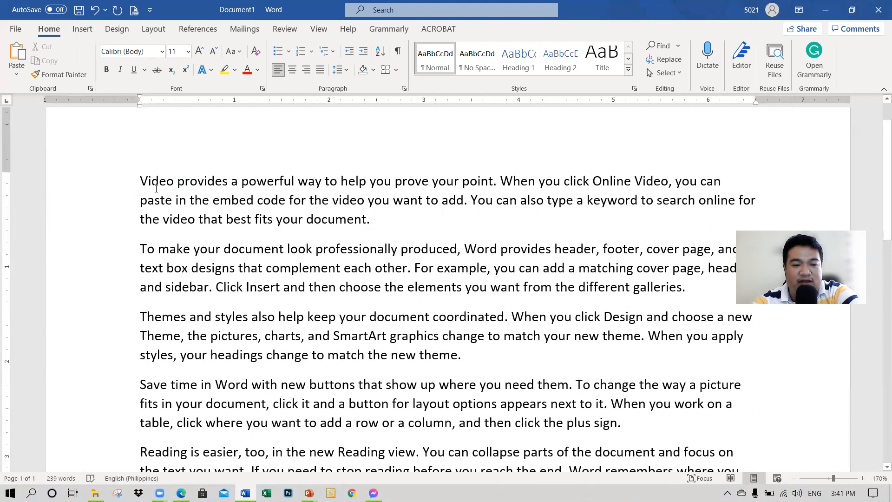
pyautogui.moveTo(142, 180); pyautogui.dragTo(176, 182)
pyautogui.click(172, 207)
pyautogui.doubleClick(154, 180)
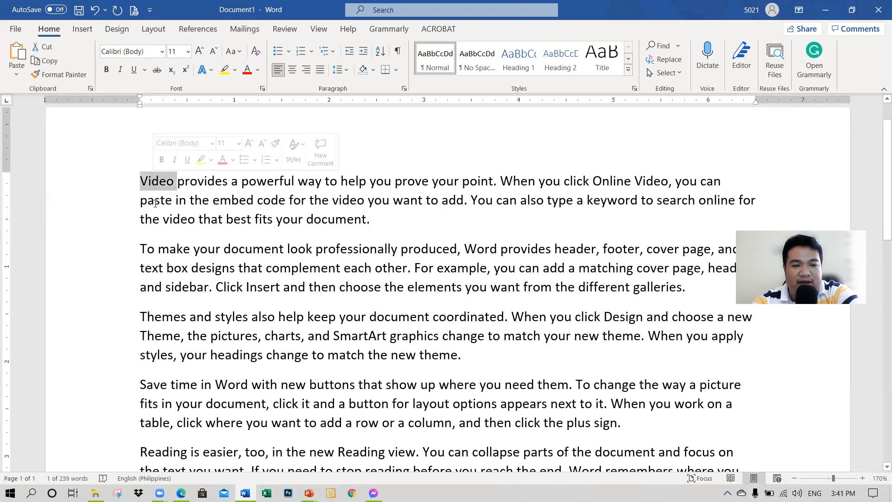
pyautogui.click(154, 199)
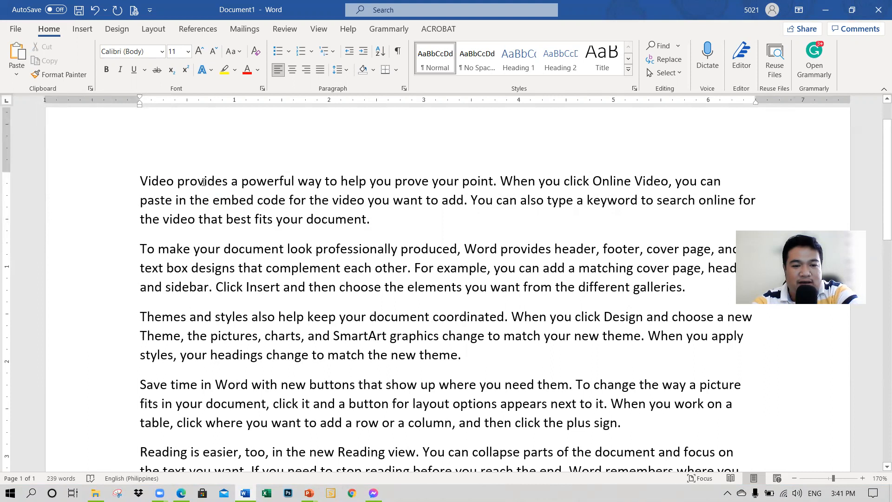
pyautogui.doubleClick(204, 181)
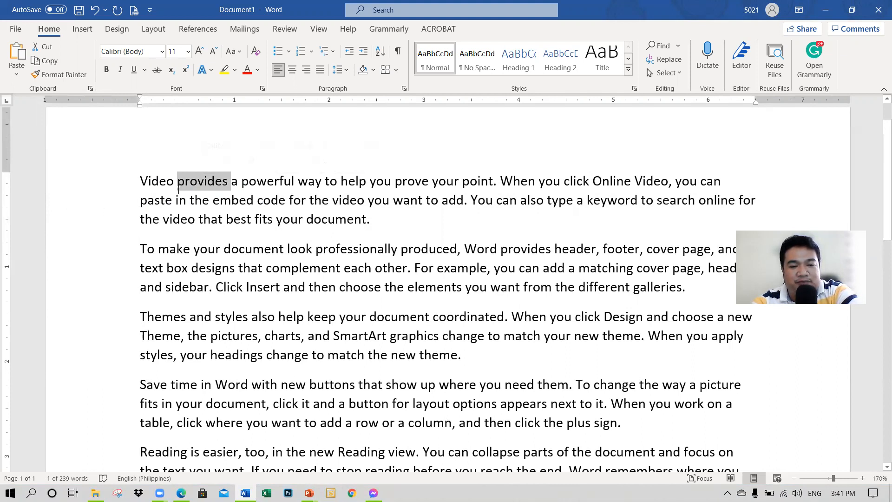
# Step: Select the entire first paragraph, replace that selection with the word "powerful", and deselect it
pyautogui.doubleClick(67, 209)
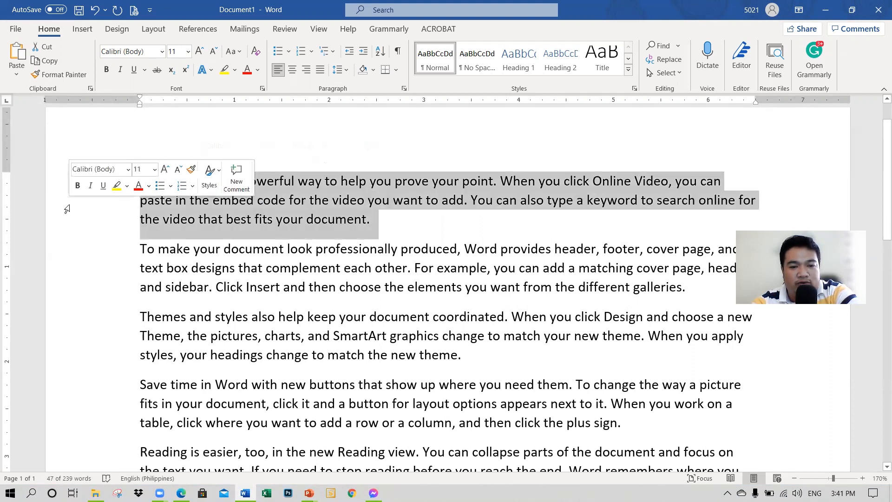
pyautogui.click(220, 207)
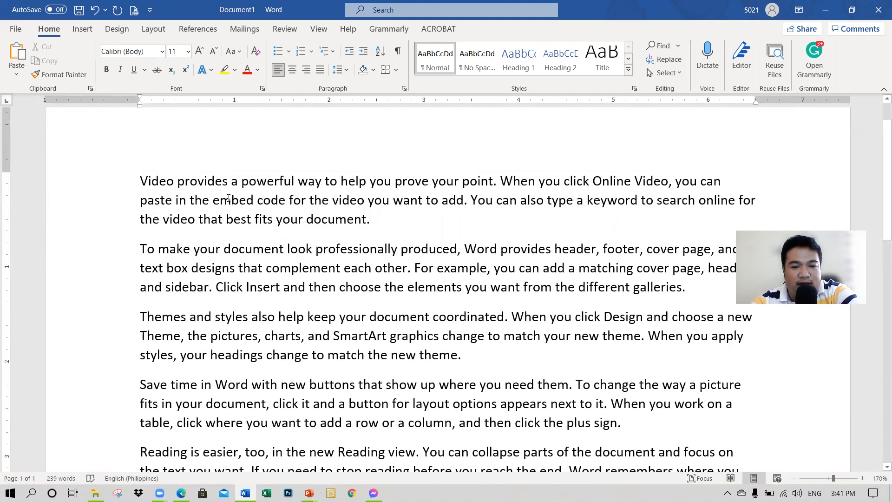
pyautogui.doubleClick(265, 183)
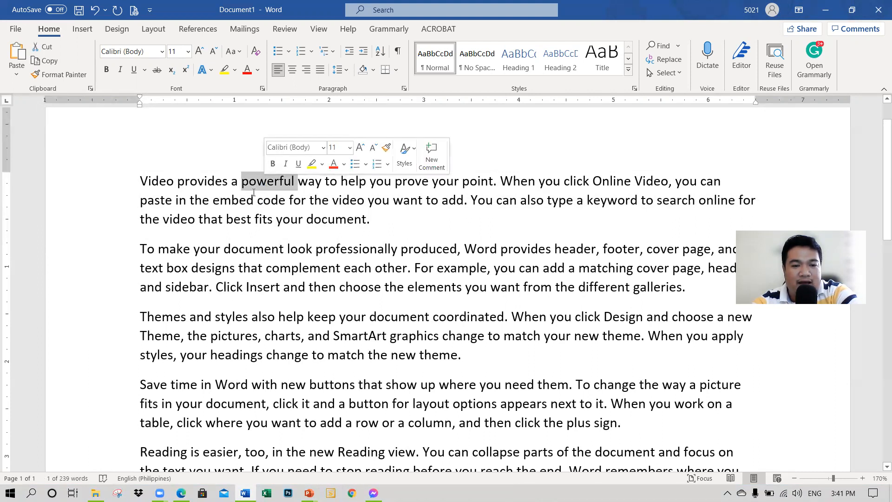
pyautogui.click(253, 192)
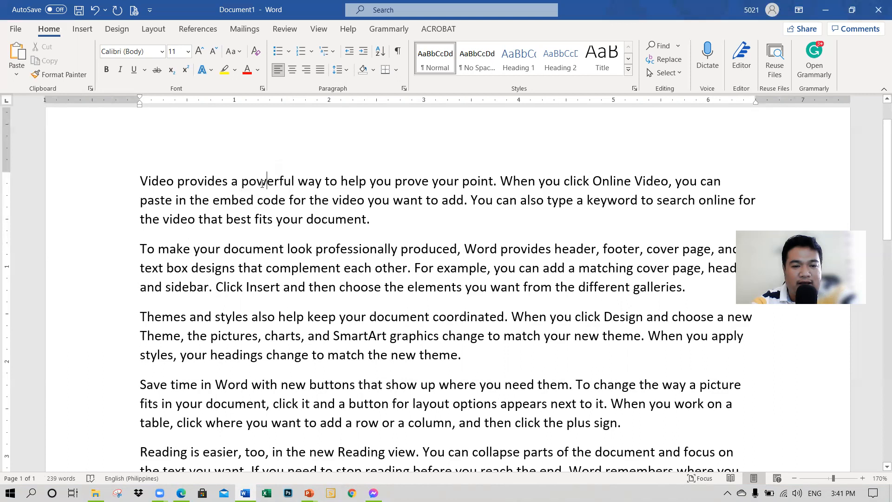
# Step: Select the whole first paragraph from within its text, clear the selection and select the paragraph again
pyautogui.doubleClick(263, 183)
pyautogui.doubleClick(263, 183)
pyautogui.tripleClick(262, 185)
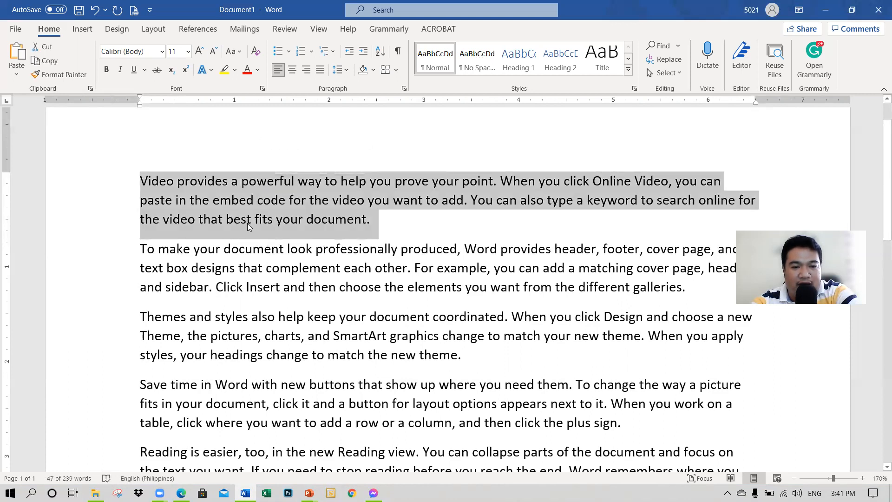
pyautogui.click(234, 199)
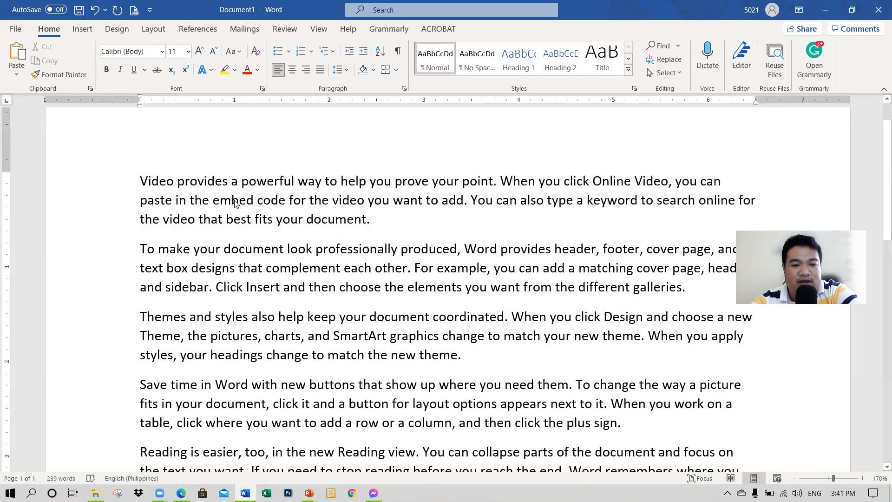
pyautogui.tripleClick(234, 201)
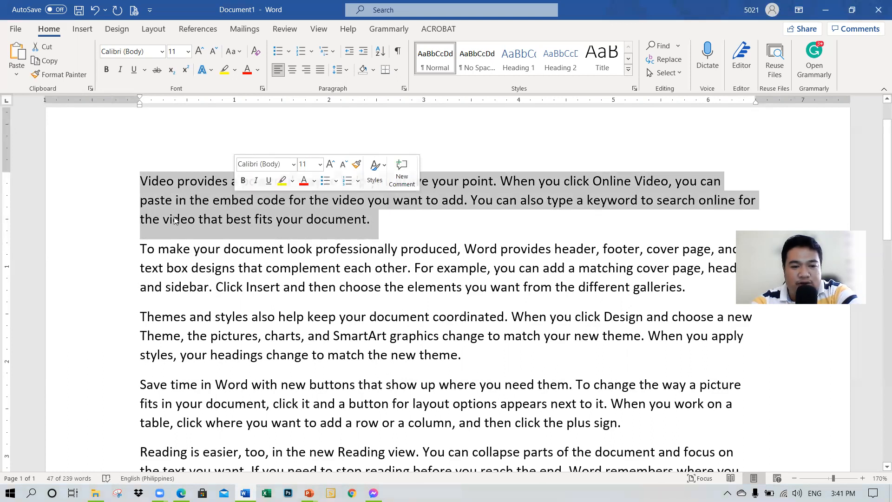
# Step: Select the third line of the first paragraph, and extend the selection to the entire document
pyautogui.click(75, 217)
pyautogui.scroll(-8, 75, 241)
pyautogui.scroll(8, 75, 246)
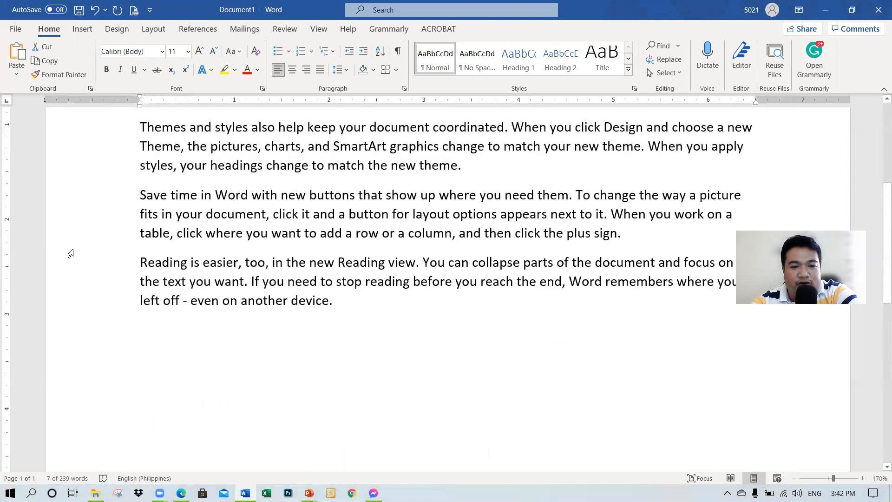
pyautogui.keyDown('ctrl'); pyautogui.scroll(-4, 71, 253); pyautogui.keyUp('ctrl')
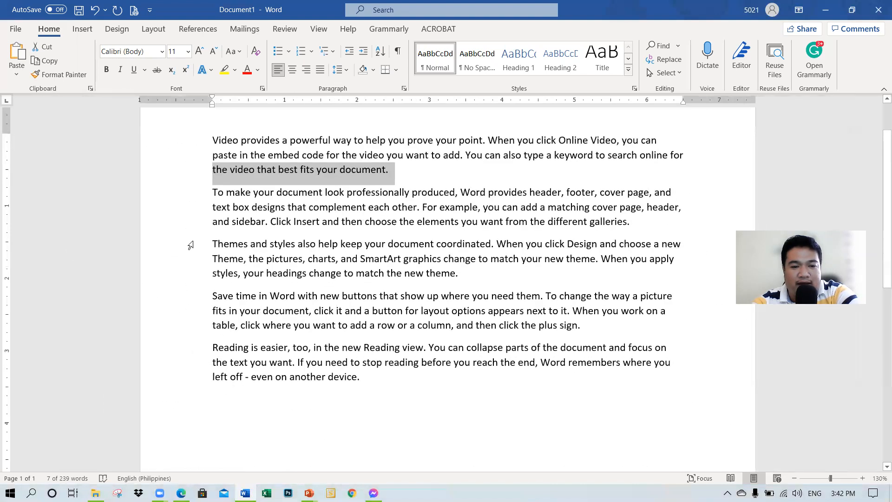
pyautogui.tripleClick(158, 209)
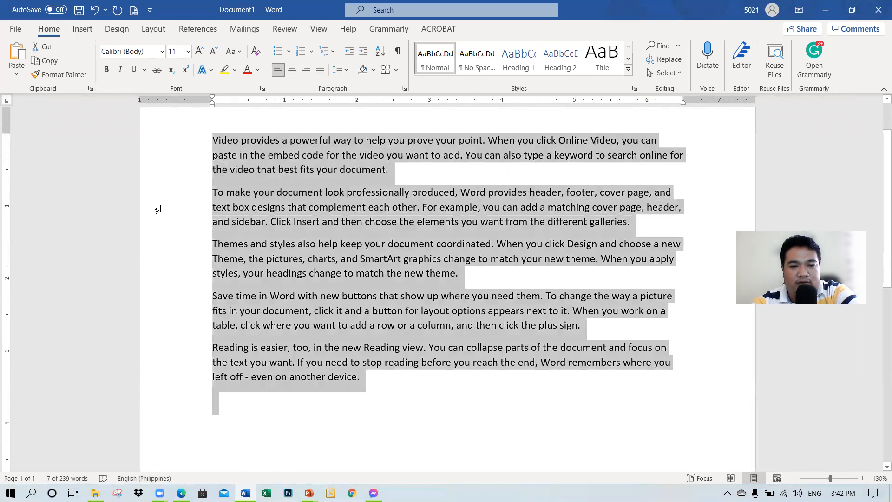
pyautogui.scroll(2, 366, 314)
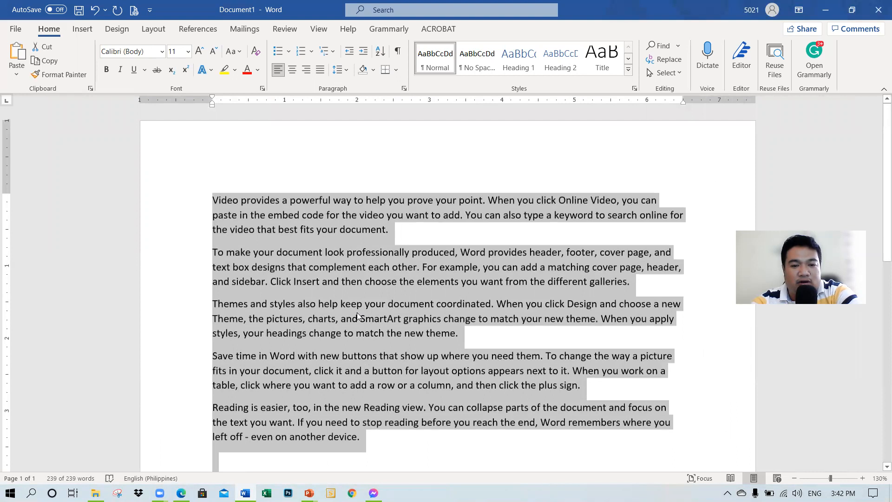
# Step: Clear the selection, select the entire document again directly from within the text, and deselect it
pyautogui.scroll(-2, 358, 317)
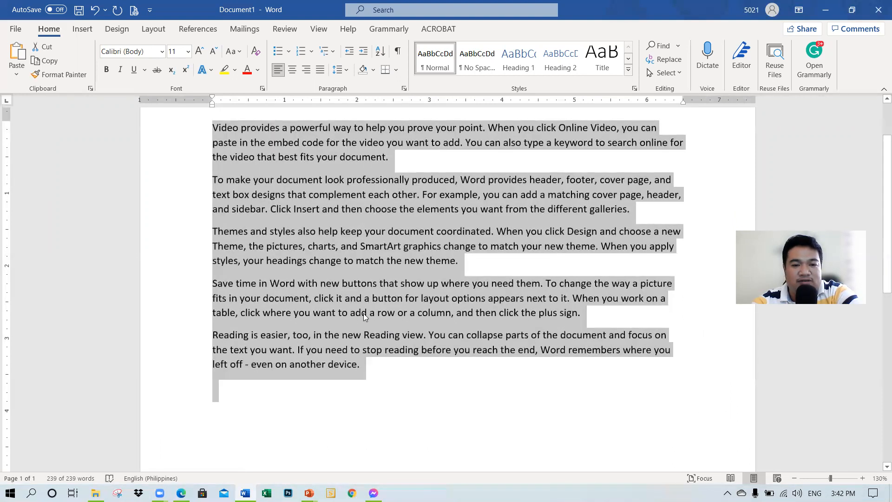
pyautogui.click(325, 211)
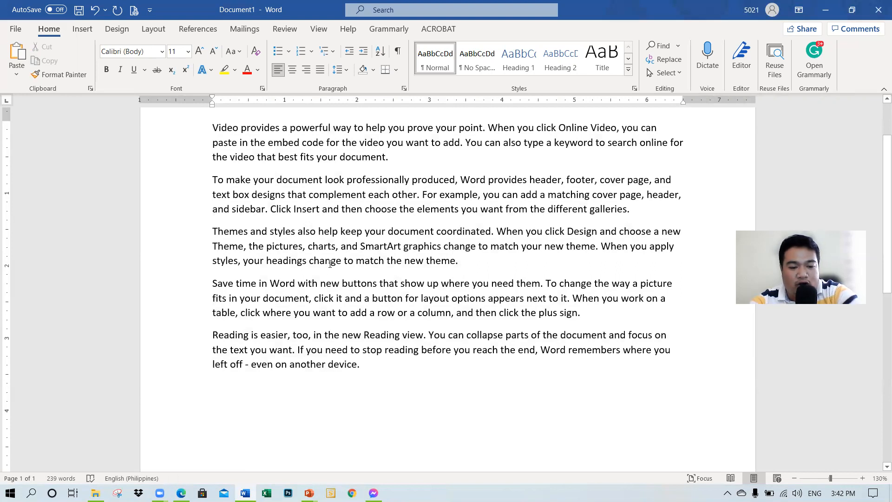
pyautogui.hotkey('ctrl', 'a')
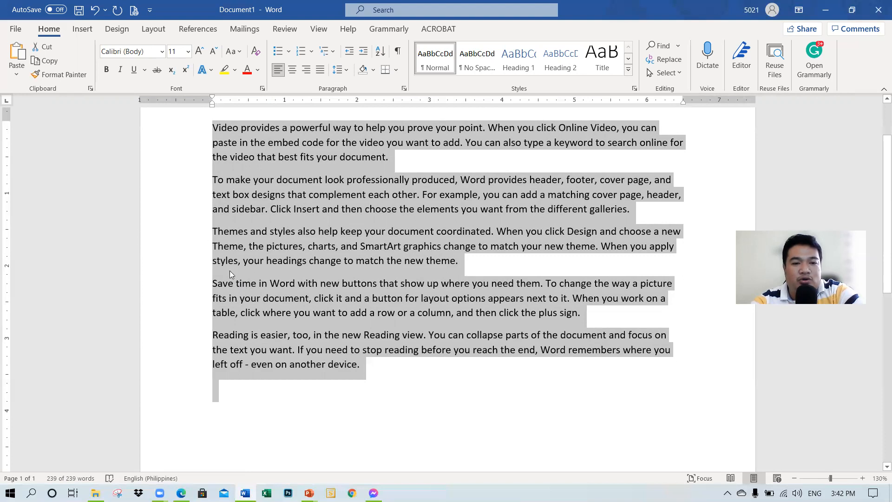
pyautogui.click(296, 238)
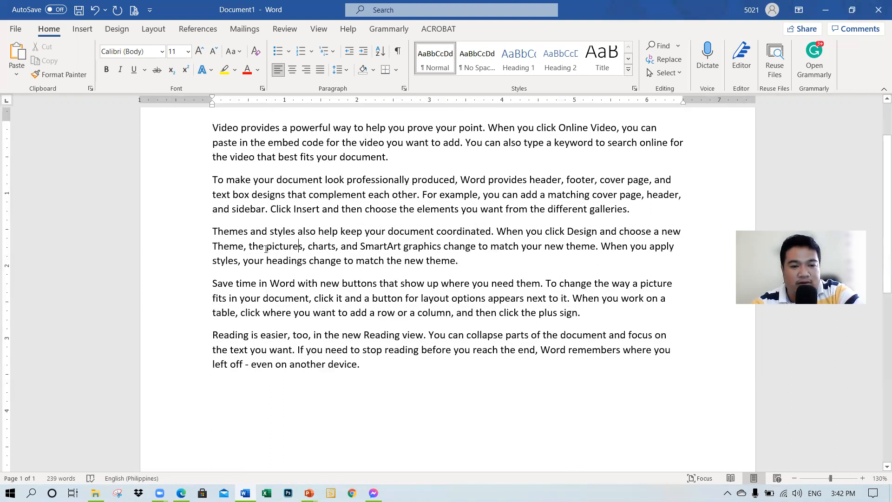
# Step: Select the word "Video" at the start of the first paragraph and set its font to Bahnschrift Condensed
pyautogui.scroll(2, 289, 207)
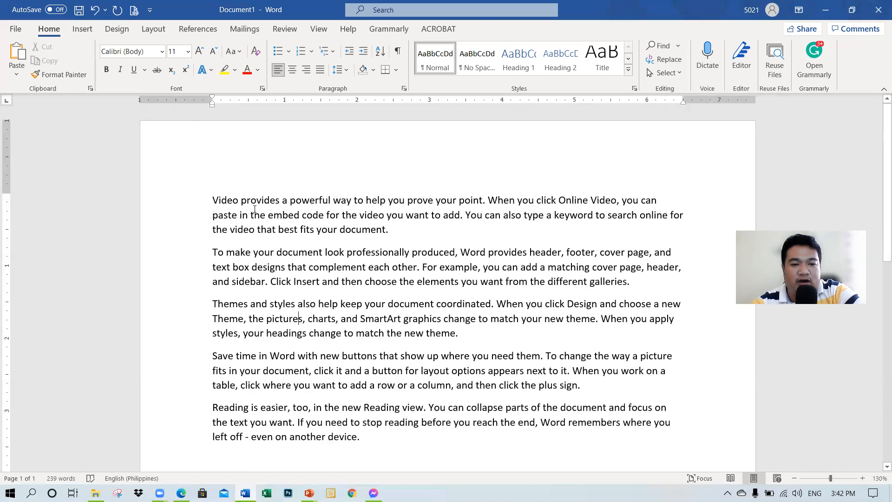
pyautogui.scroll(-2, 319, 216)
pyautogui.scroll(2, 322, 216)
pyautogui.keyDown('ctrl'); pyautogui.scroll(6, 297, 276); pyautogui.keyUp('ctrl')
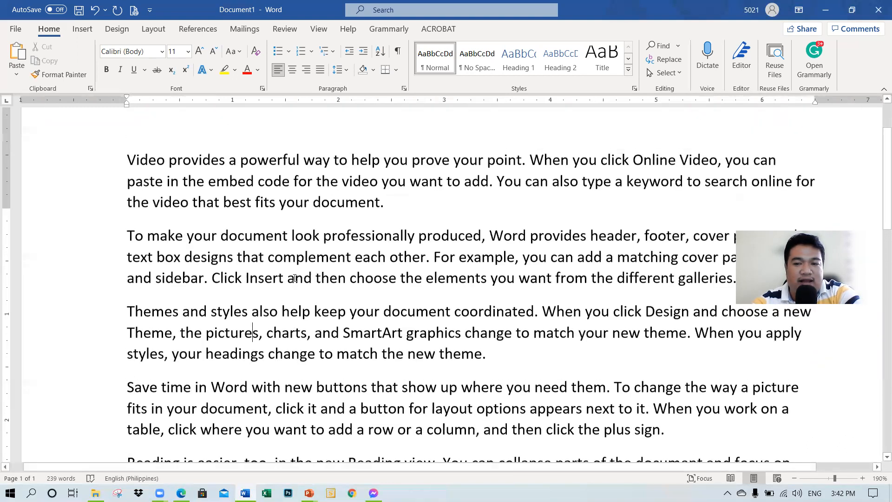
pyautogui.scroll(2, 130, 207)
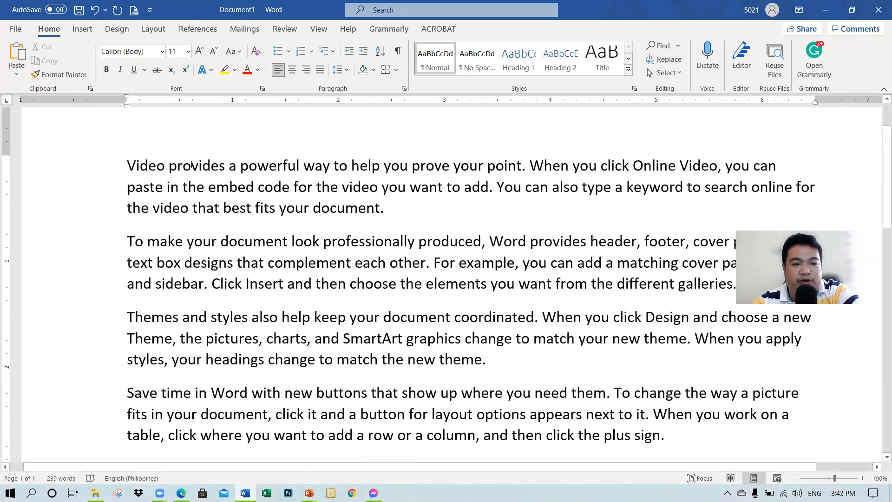
pyautogui.doubleClick(142, 166)
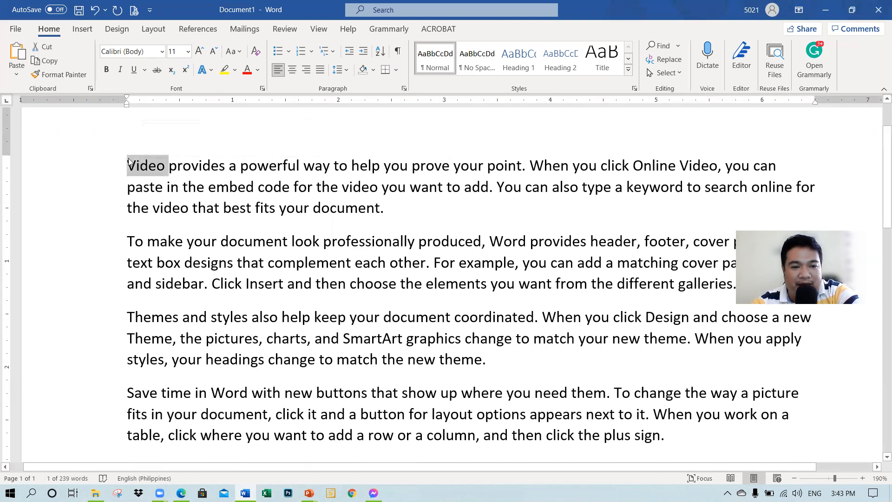
pyautogui.click(162, 52)
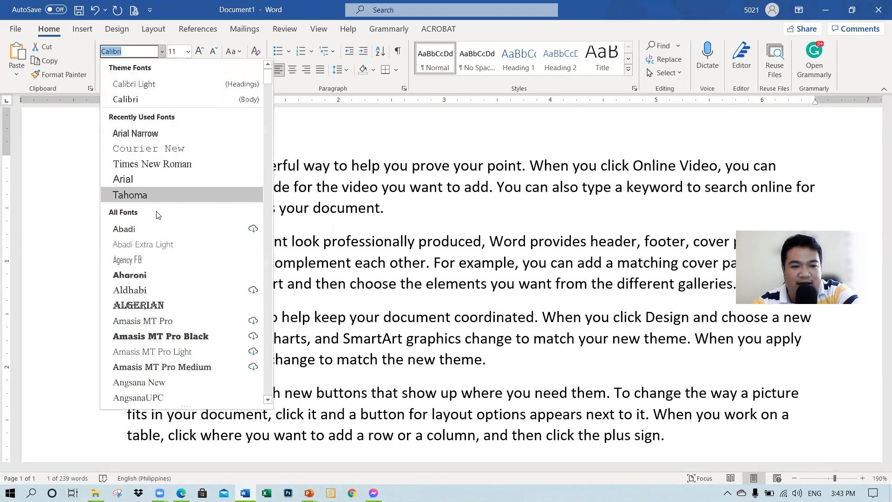
pyautogui.scroll(-6, 165, 246)
pyautogui.scroll(-3, 163, 250)
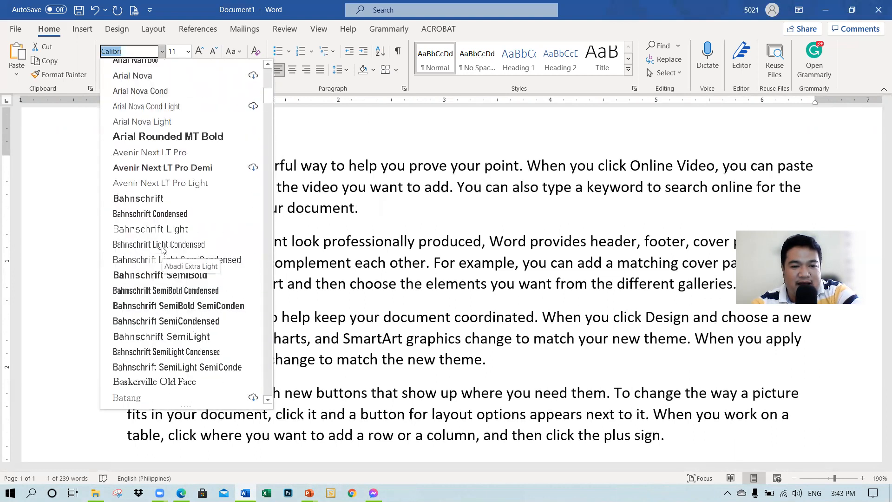
pyautogui.click(154, 214)
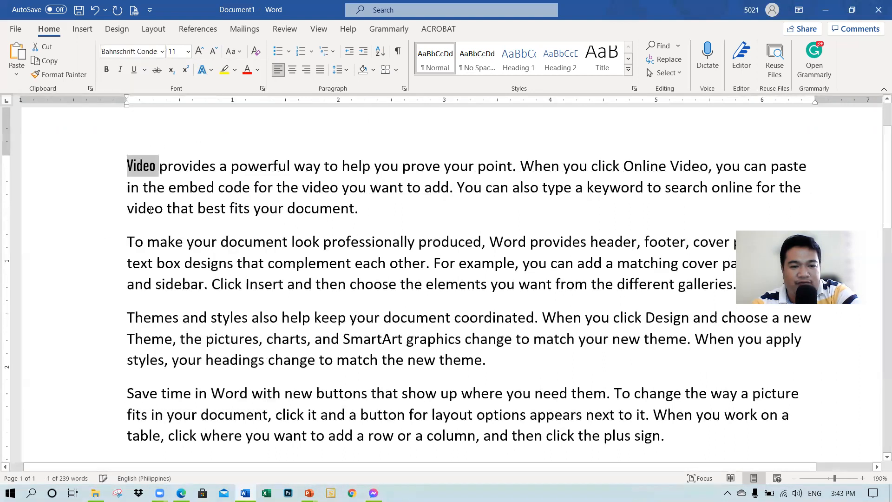
# Step: Set the font size of the word "Video" to 18, and try enlarging it one size and shrinking it back
pyautogui.click(188, 54)
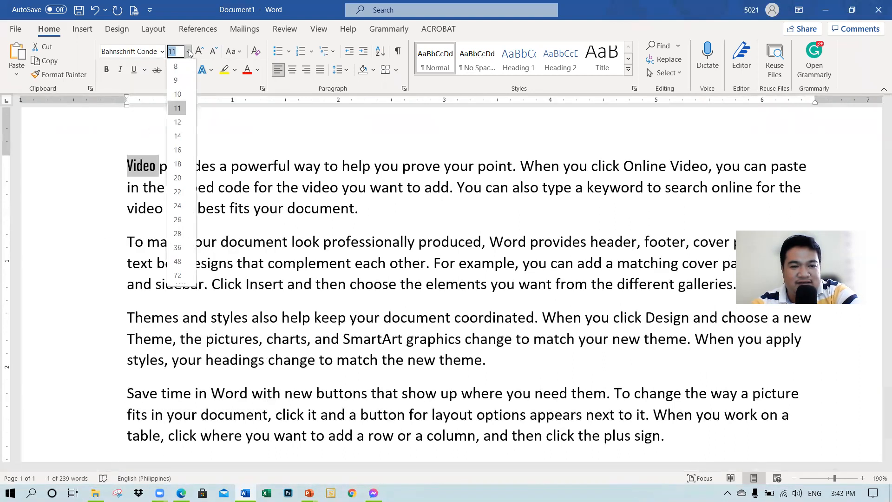
pyautogui.click(178, 165)
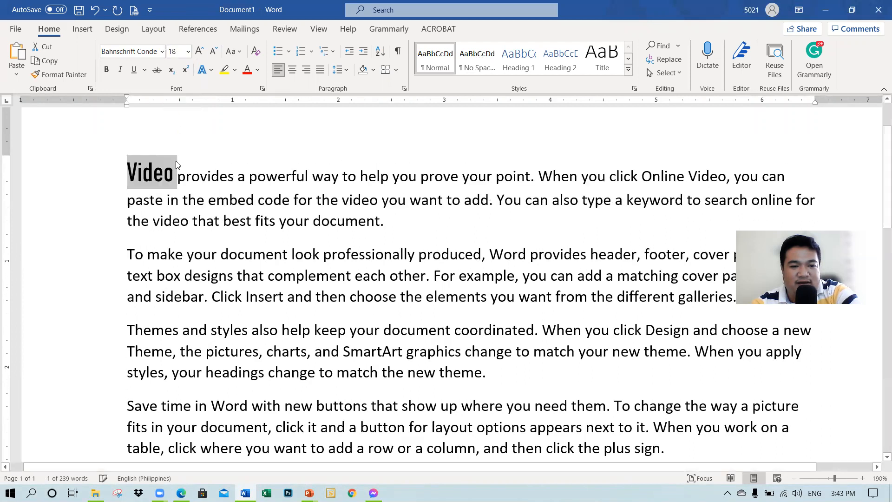
pyautogui.click(199, 52)
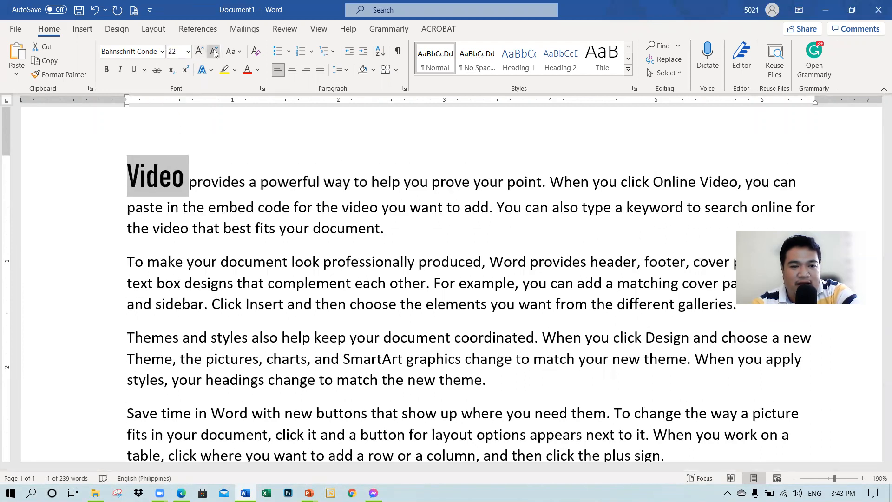
pyautogui.click(215, 52)
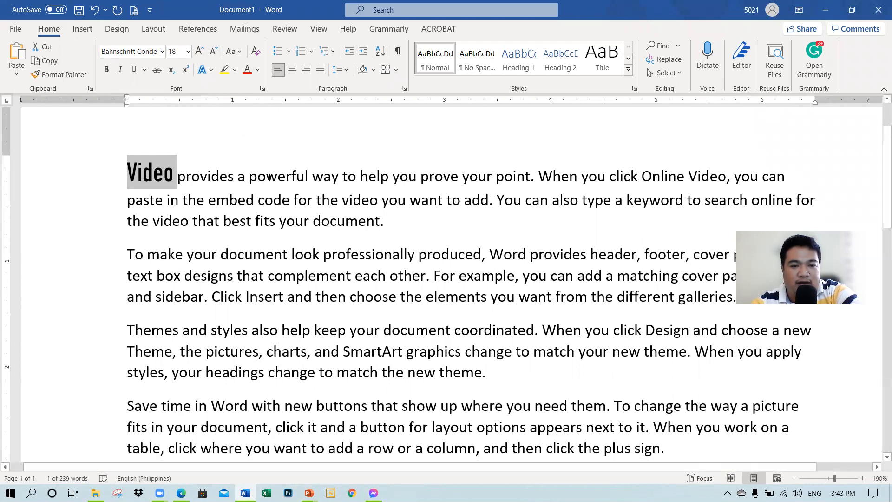
# Step: Color the phrase "powerful way to help" in the first line red and deselect it
pyautogui.moveTo(249, 176); pyautogui.dragTo(392, 177)
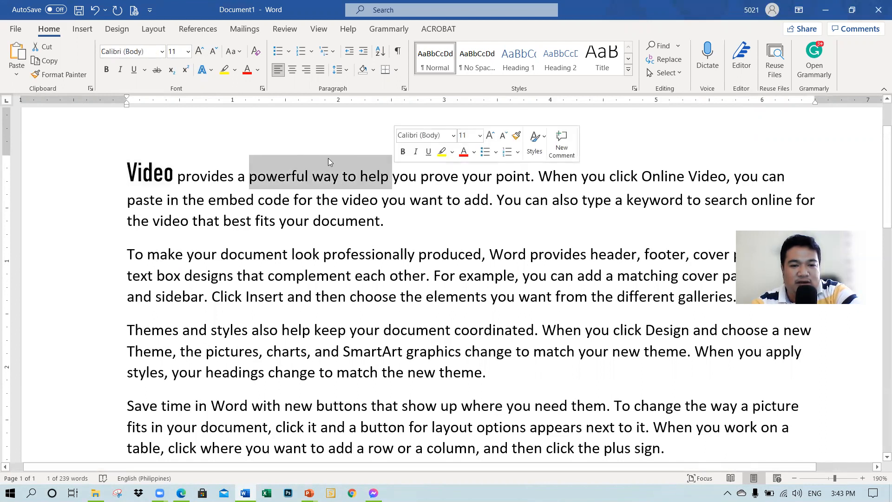
pyautogui.click(246, 70)
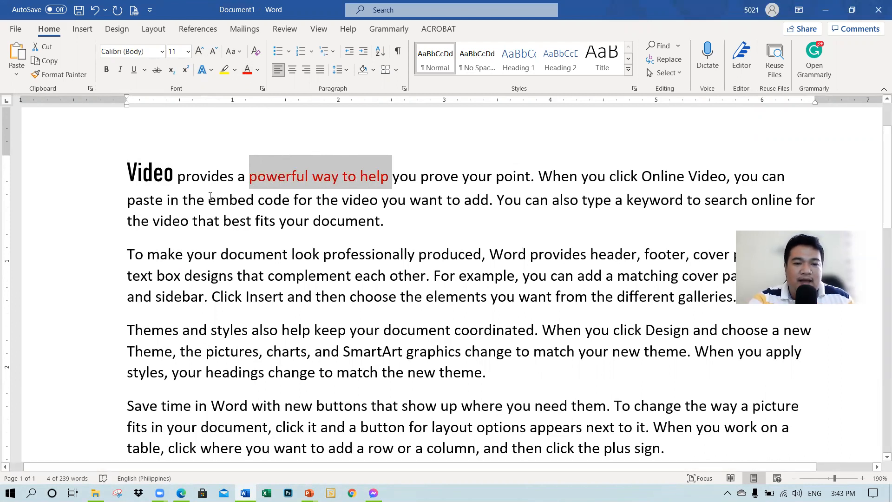
pyautogui.scroll(-1, 203, 199)
pyautogui.scroll(1, 204, 199)
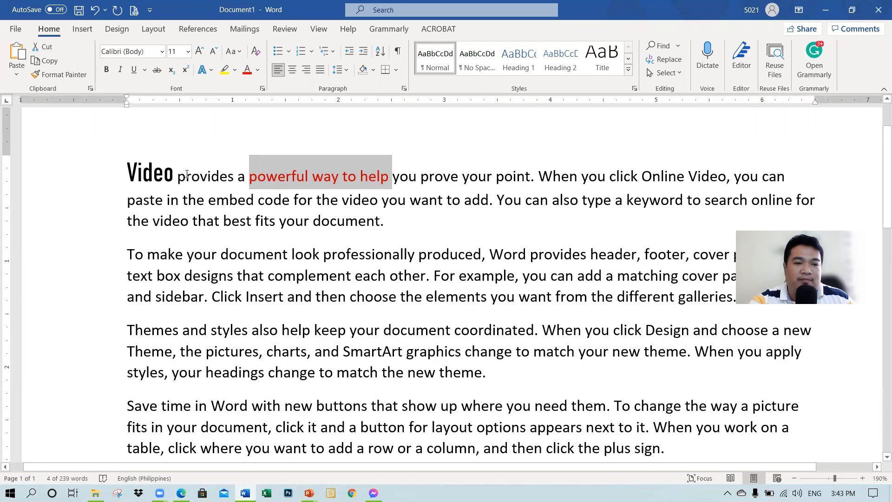
pyautogui.click(215, 203)
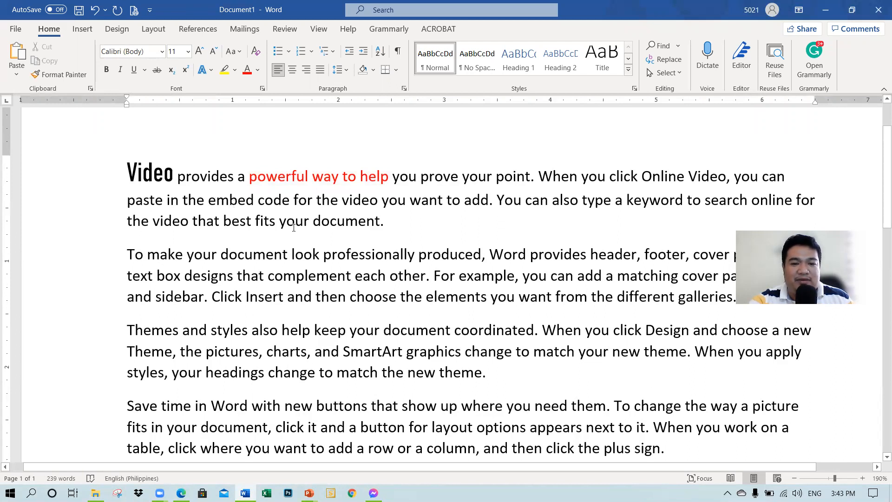
# Step: Center the first paragraph, which starts with "Video provides"
pyautogui.scroll(-2, 293, 227)
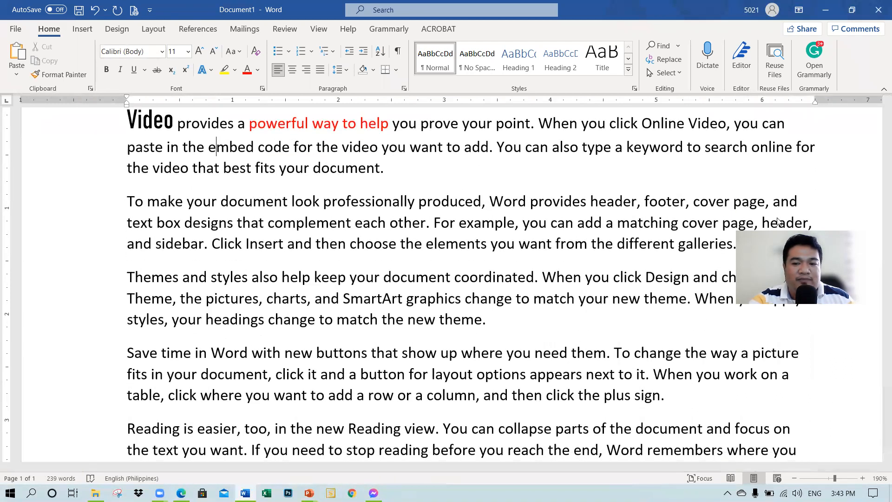
pyautogui.scroll(3, 303, 239)
pyautogui.scroll(-1, 302, 239)
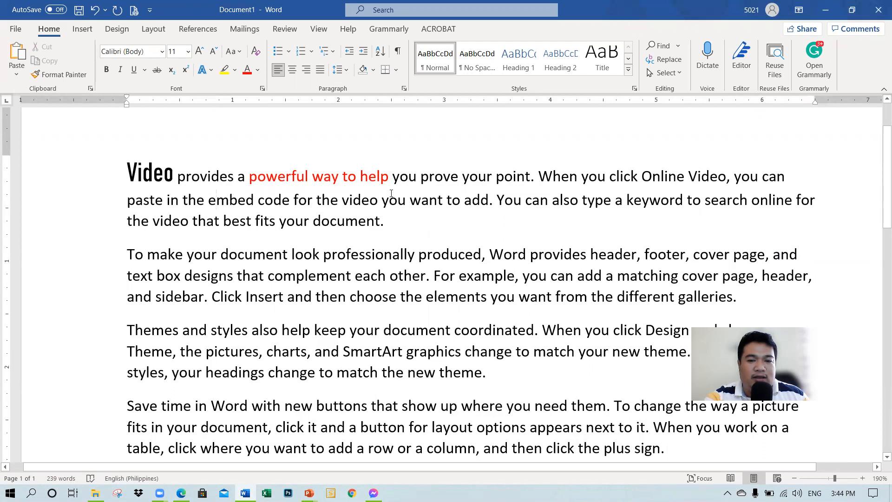
pyautogui.scroll(1, 391, 193)
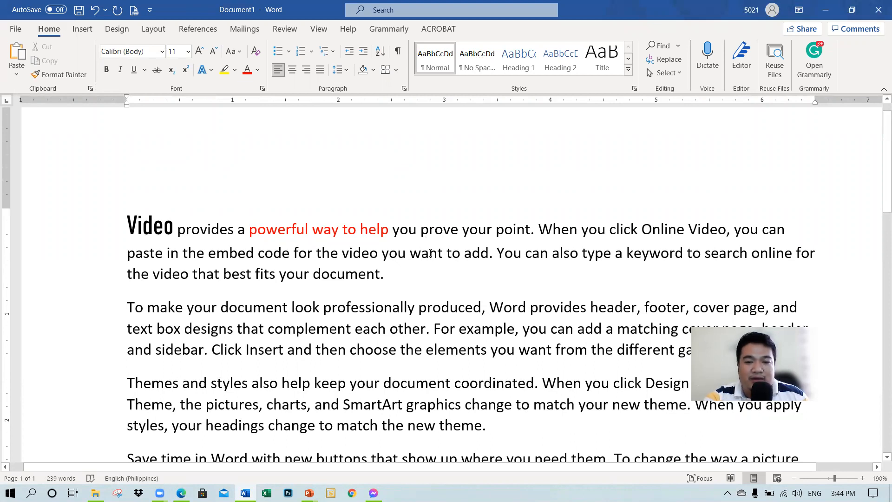
pyautogui.click(291, 70)
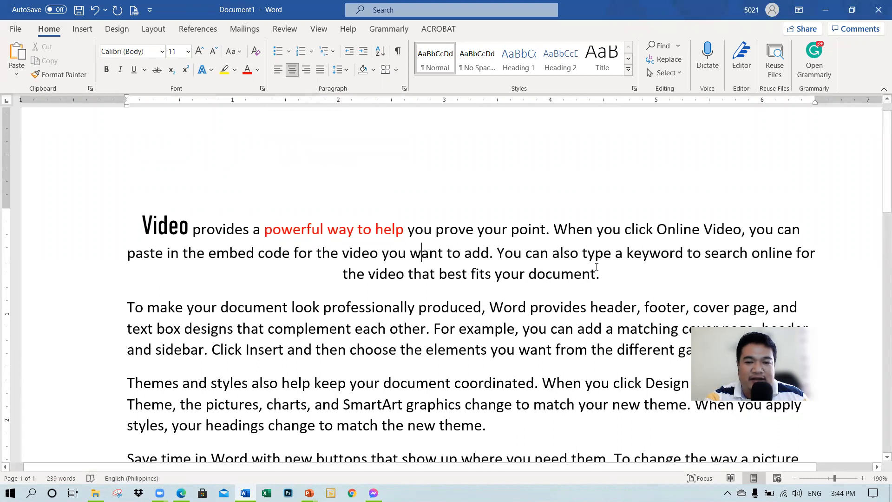
# Step: Right-align the second paragraph, which starts with "To make your document look"
pyautogui.scroll(-3, 590, 249)
pyautogui.scroll(1, 590, 250)
pyautogui.click(550, 218)
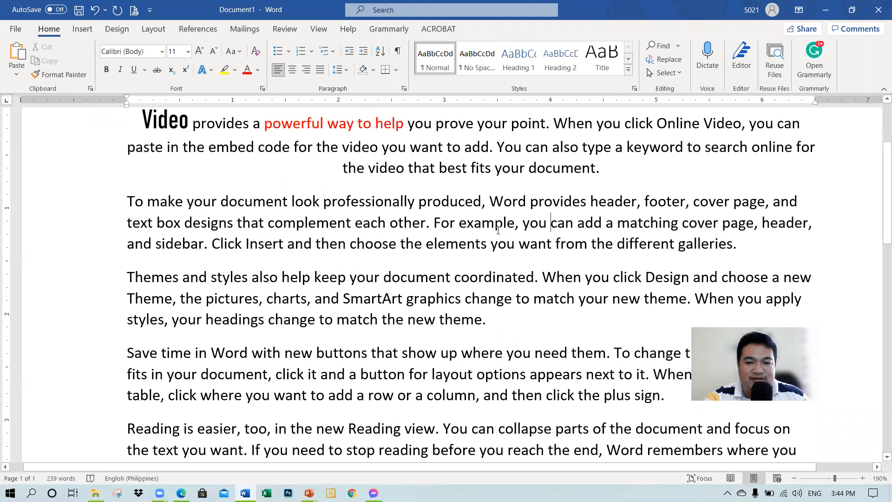
pyautogui.click(307, 70)
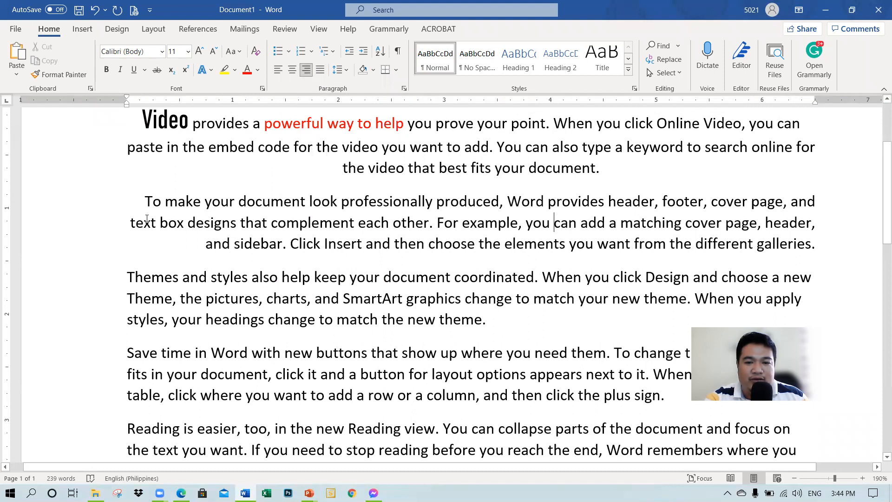
# Step: Justify the third paragraph, which starts with "Themes and styles"
pyautogui.scroll(-2, 151, 221)
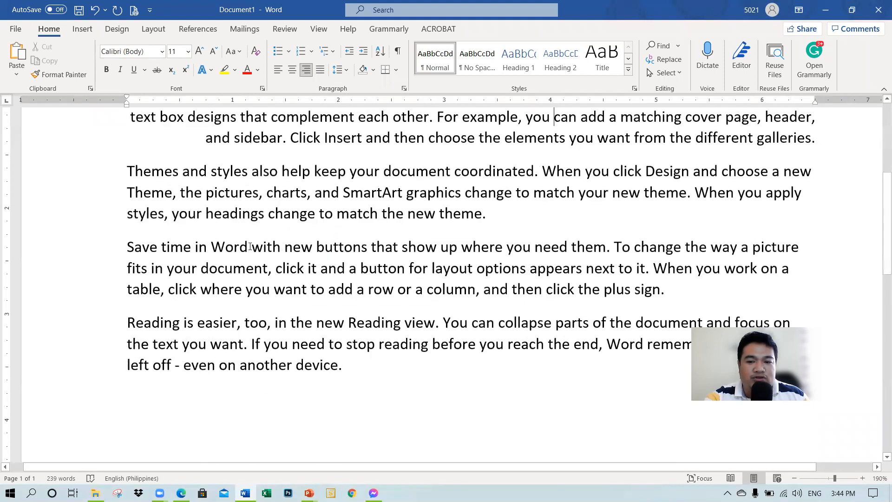
pyautogui.click(258, 185)
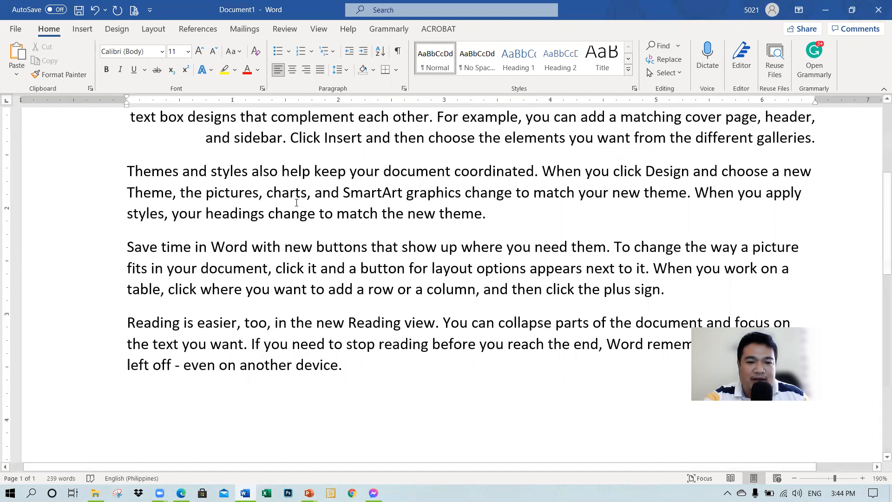
pyautogui.click(320, 71)
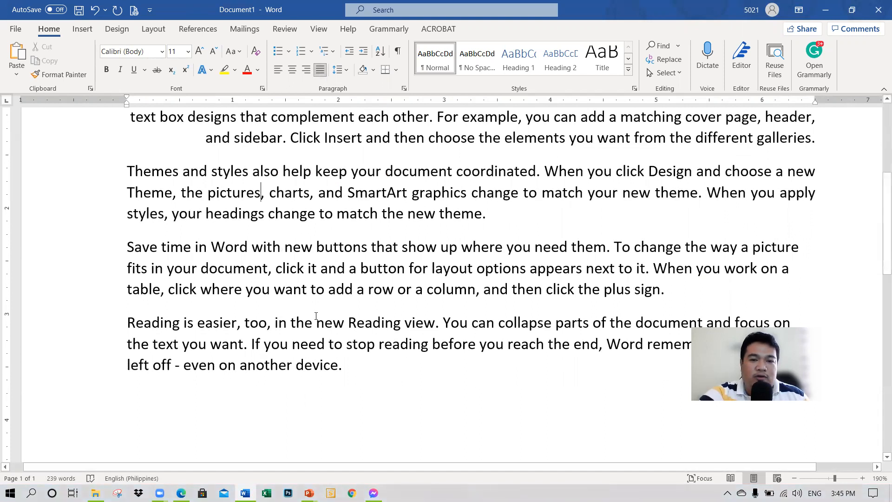
pyautogui.scroll(2, 316, 316)
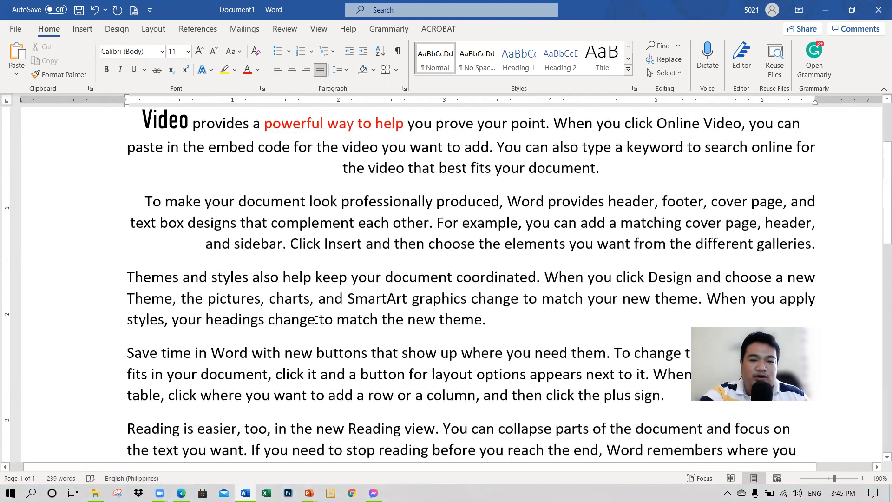
pyautogui.scroll(-2, 315, 321)
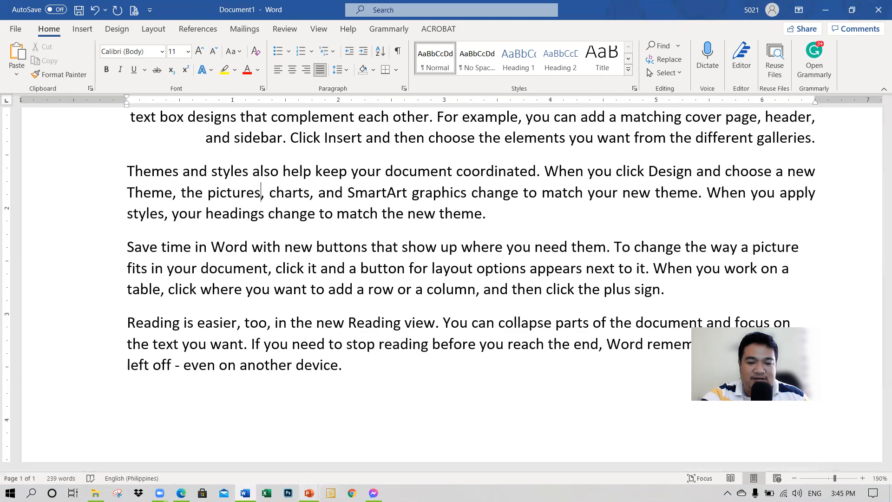
# Step: Switch to the Unit 5 - MS Word presentation in PowerPoint, look through the upcoming slides and point out "Lists" on the Format Text slide
pyautogui.moveTo(309, 493)
pyautogui.click(256, 429)
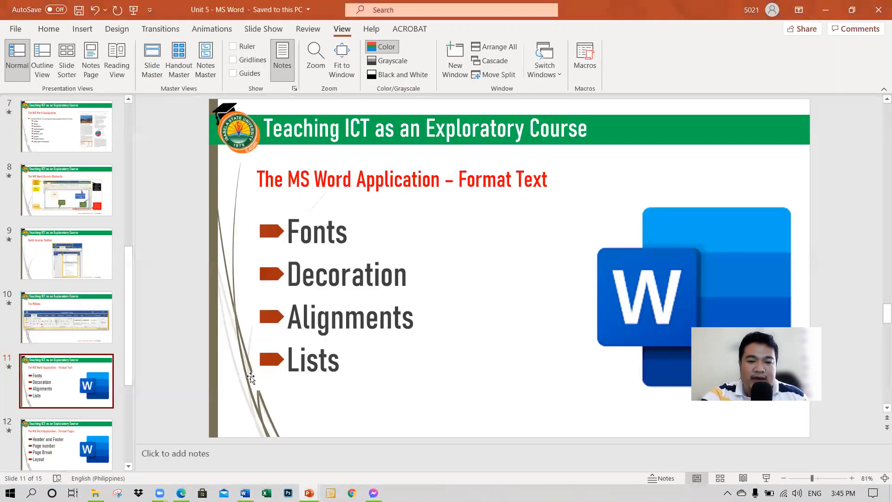
pyautogui.scroll(-3, 76, 425)
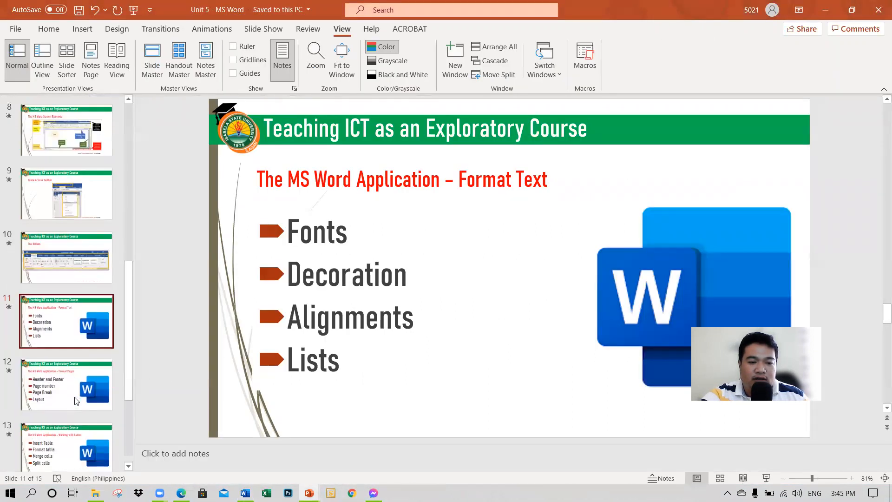
pyautogui.scroll(-1, 76, 427)
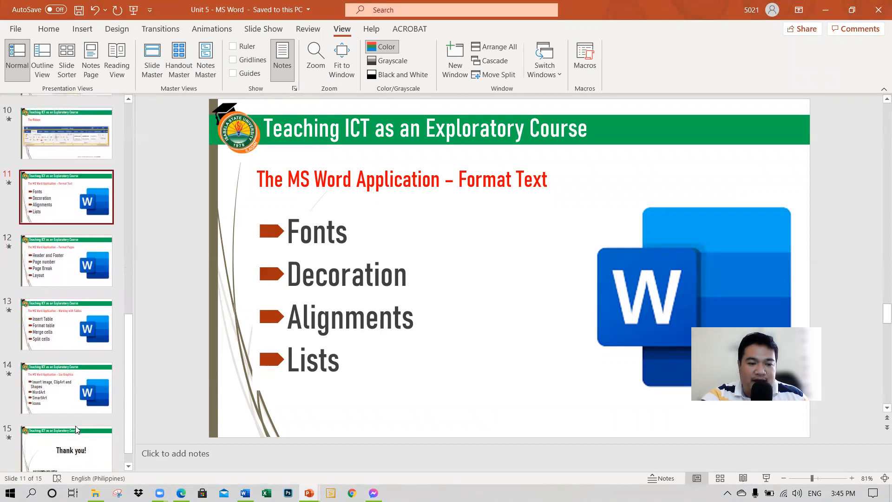
pyautogui.scroll(1, 65, 404)
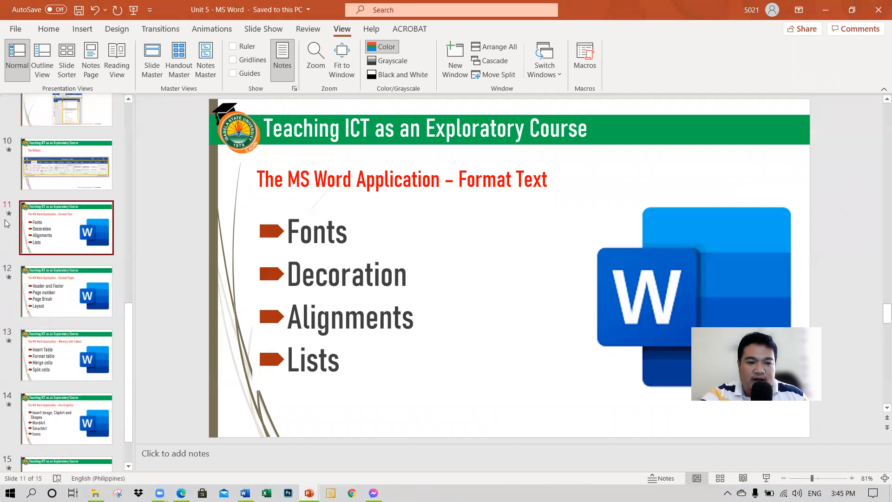
pyautogui.click(300, 362)
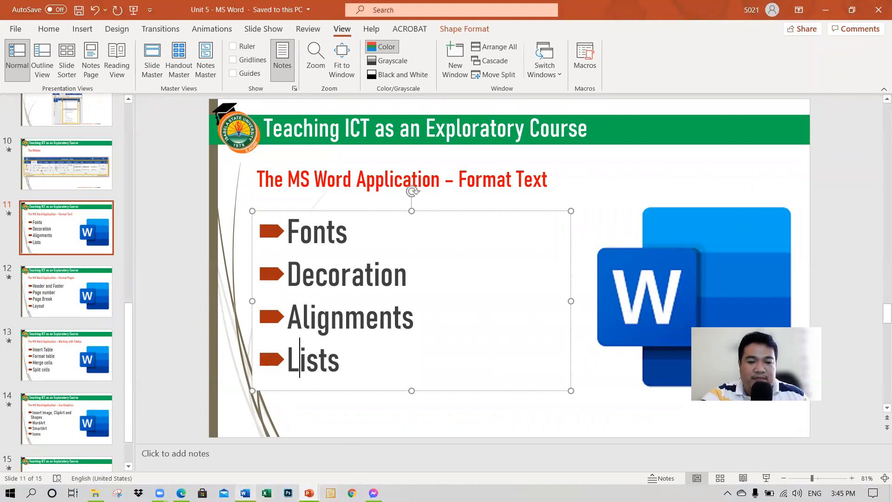
# Step: Switch to Document1 in Word and start a new paragraph below the last one, which starts with "Reading is easier"
pyautogui.click(245, 493)
pyautogui.scroll(5, 248, 422)
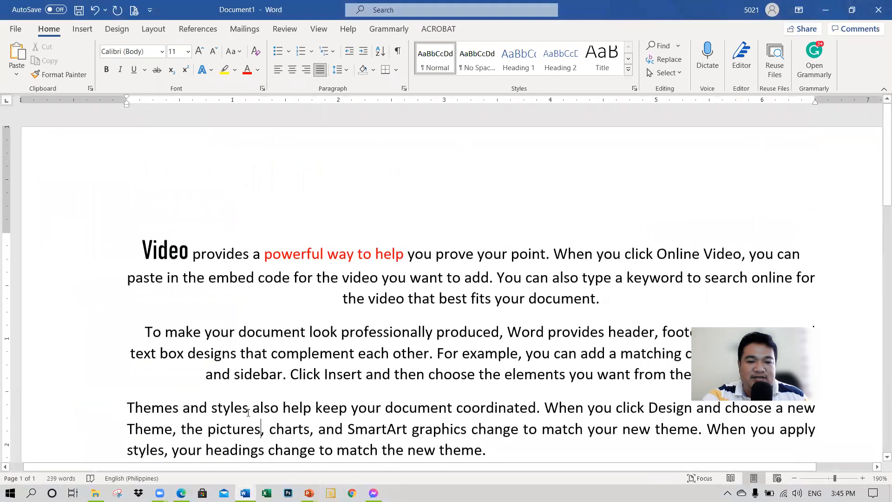
pyautogui.scroll(-5, 181, 340)
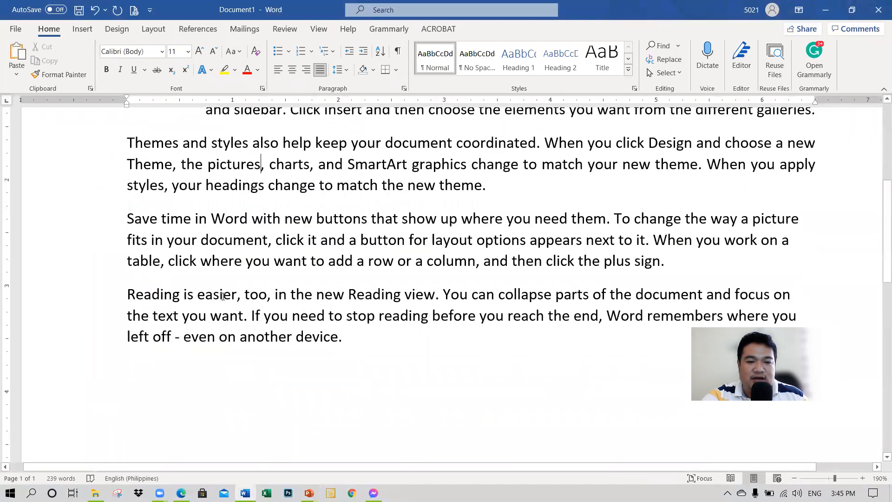
pyautogui.scroll(-2, 353, 343)
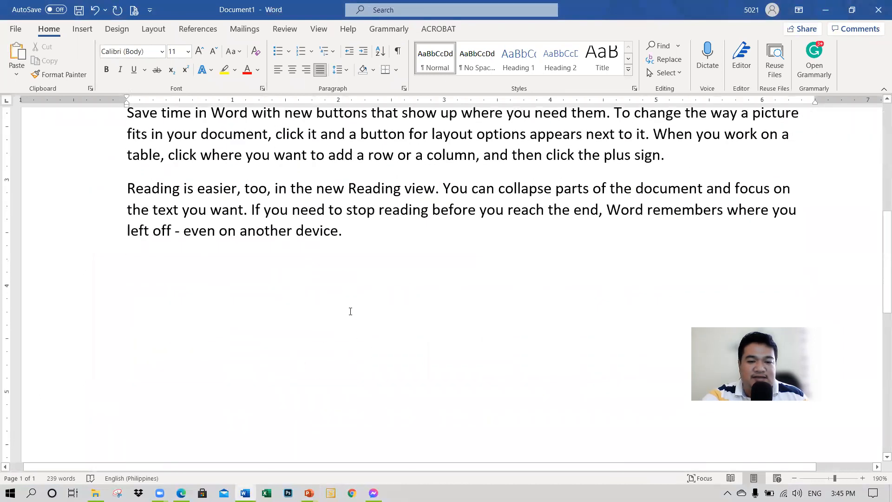
pyautogui.click(367, 234)
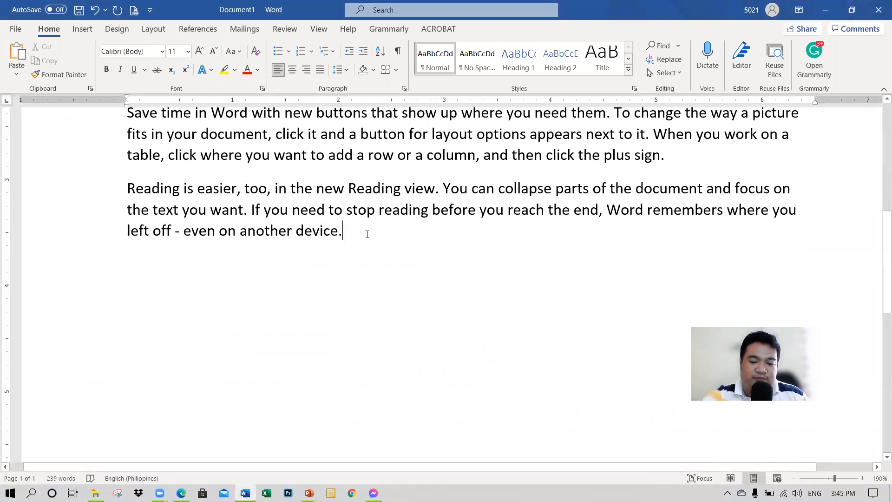
pyautogui.press('Return')
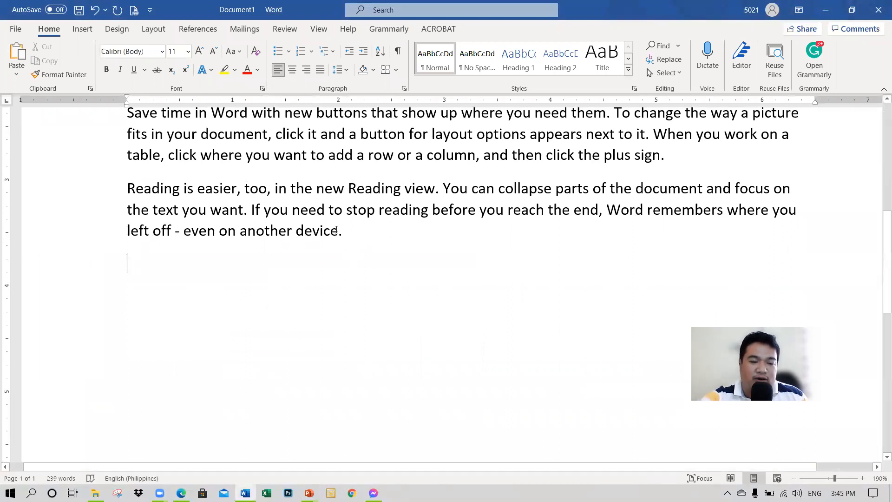
pyautogui.scroll(-2, 139, 287)
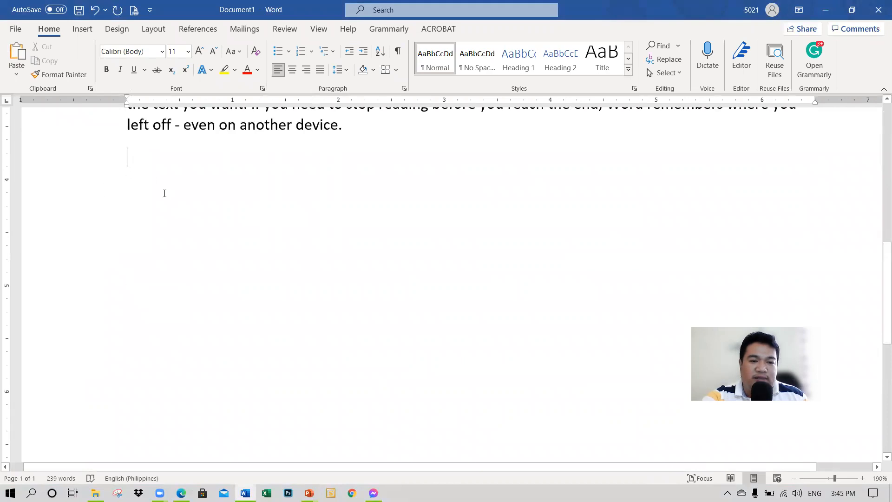
# Step: Start a numbered list in the 1. 2. 3. format on the empty line below the last paragraph
pyautogui.scroll(2, 177, 267)
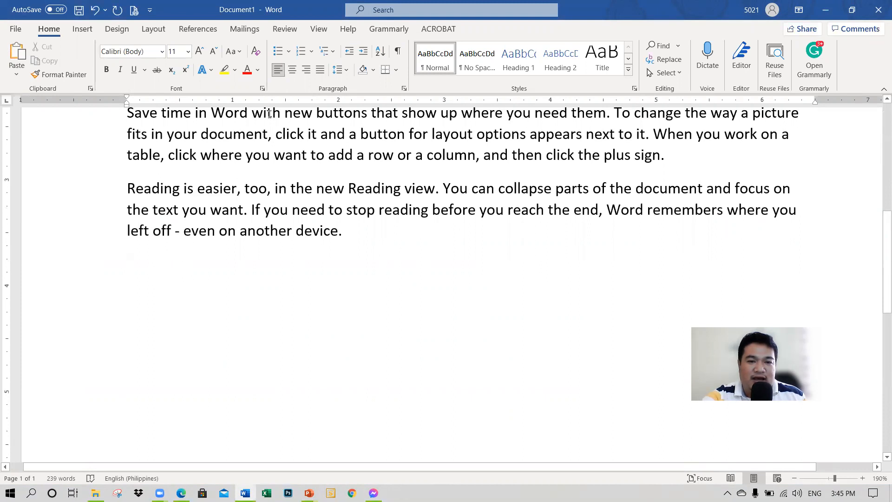
pyautogui.click(311, 51)
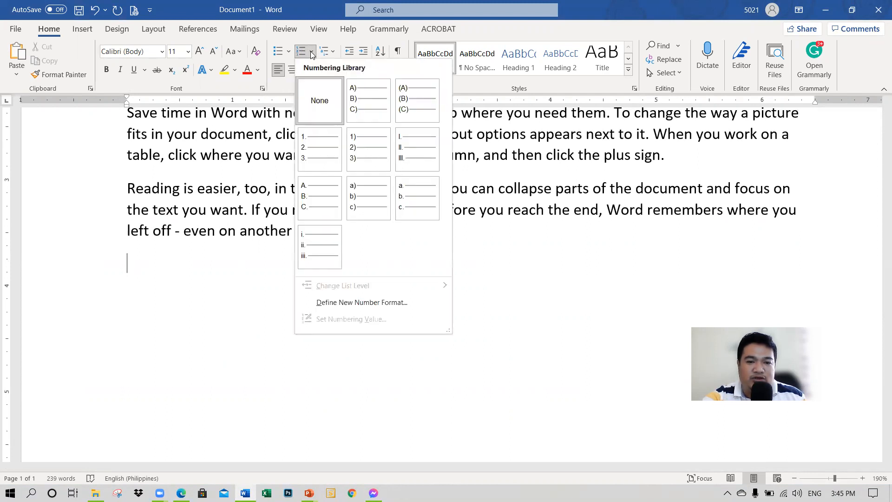
pyautogui.click(325, 151)
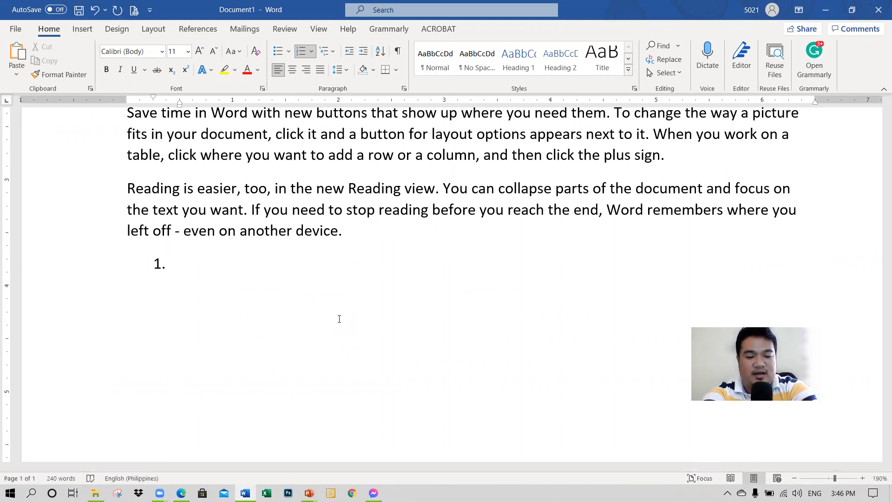
# Step: Enter Avocado, Mango and Banana as the three items of the numbered list
pyautogui.write('avocado')
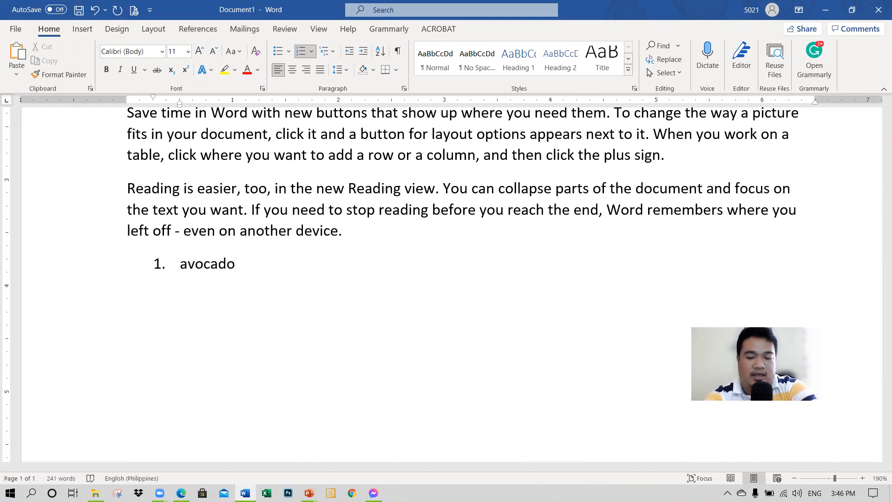
pyautogui.press('Return')
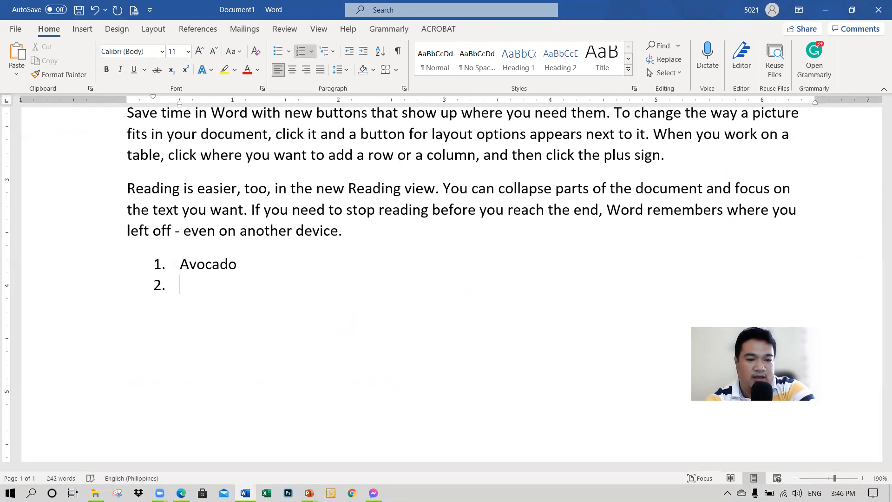
pyautogui.write('Mo')
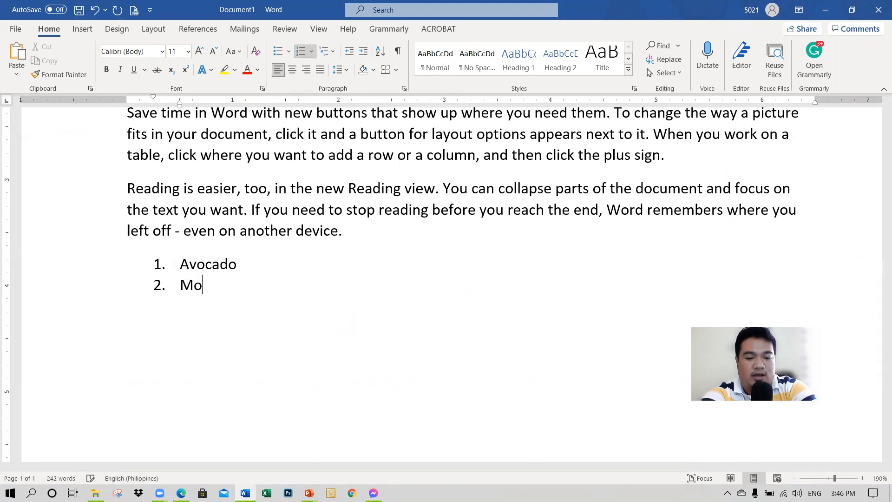
pyautogui.press('BackSpace')
pyautogui.write('ango')
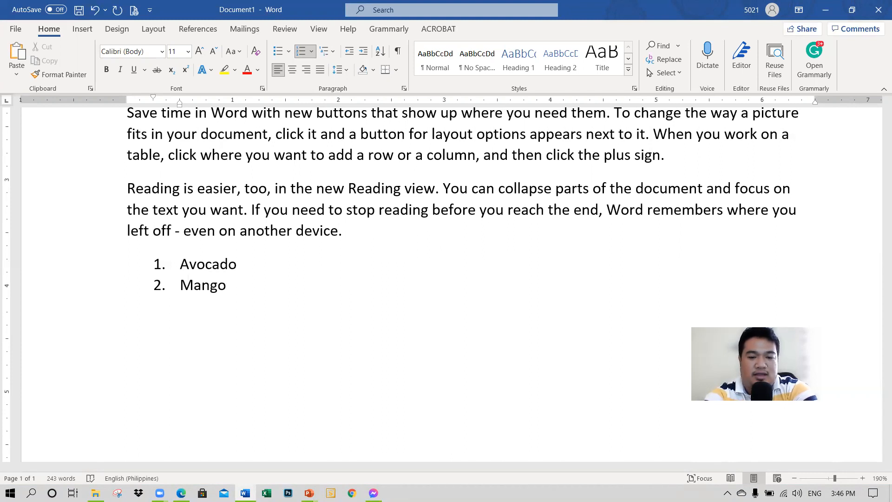
pyautogui.press('Return')
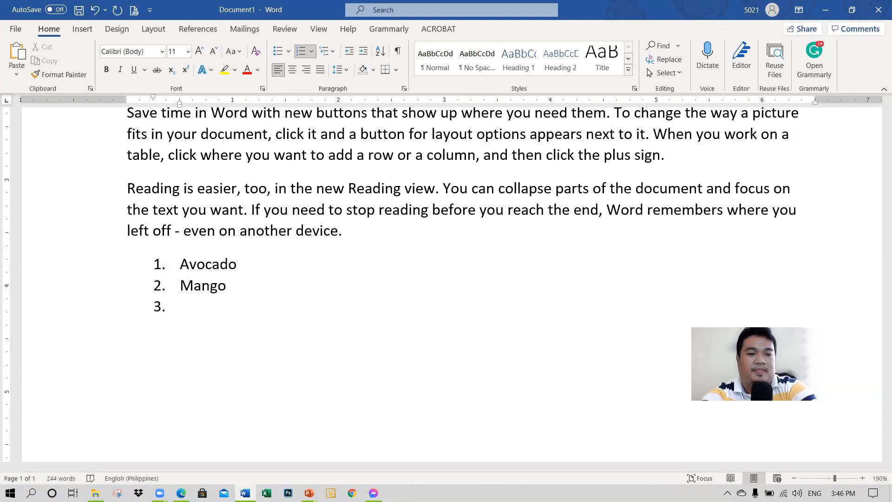
pyautogui.write('Banana')
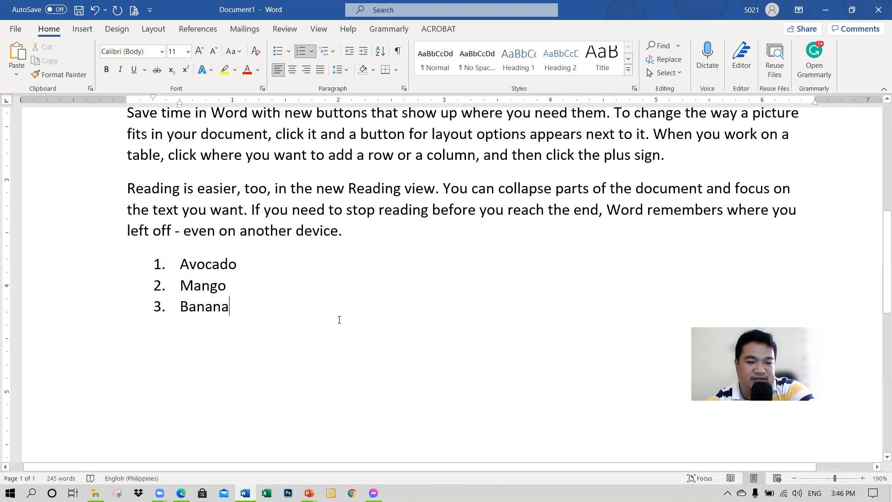
# Step: End the numbered list after Banana and leave an empty line below it
pyautogui.press('Return')
pyautogui.press('BackSpace')
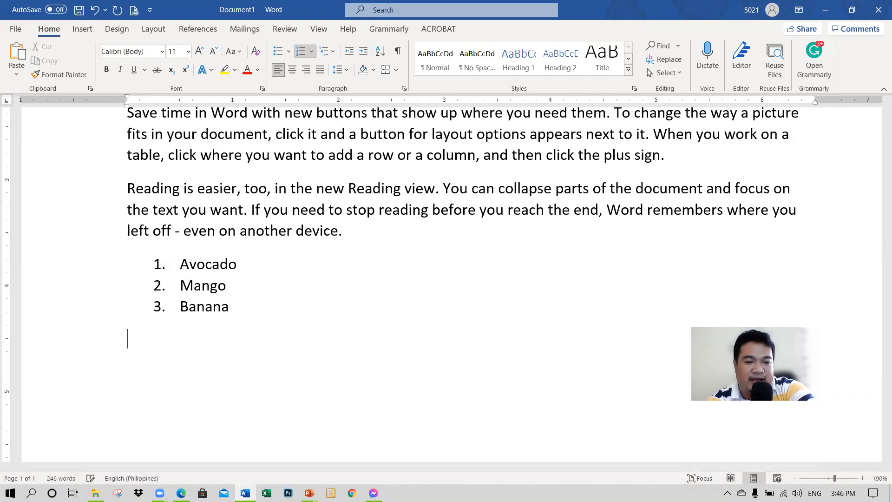
pyautogui.press('BackSpace')
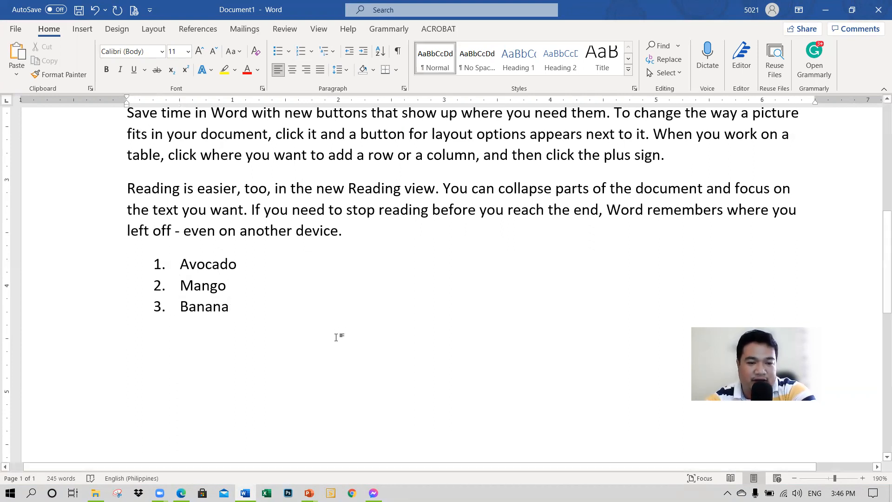
pyautogui.click(279, 55)
pyautogui.scroll(-1, 320, 321)
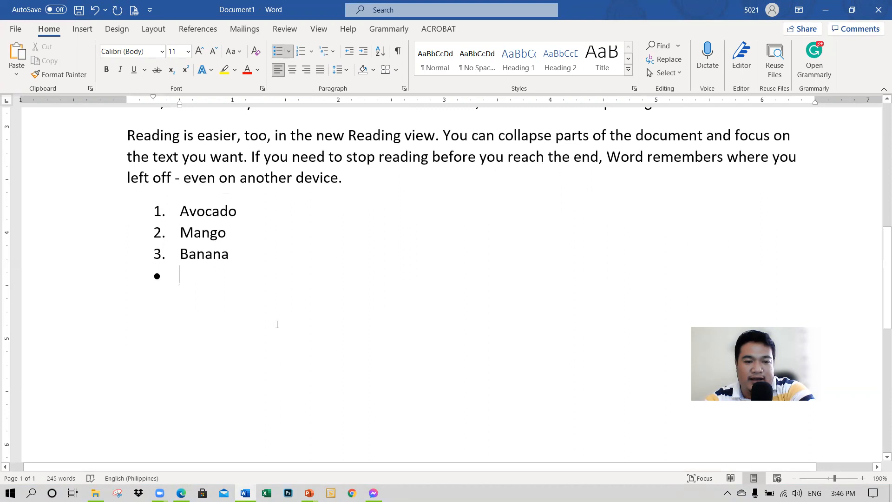
pyautogui.press('Return')
pyautogui.press('Return')
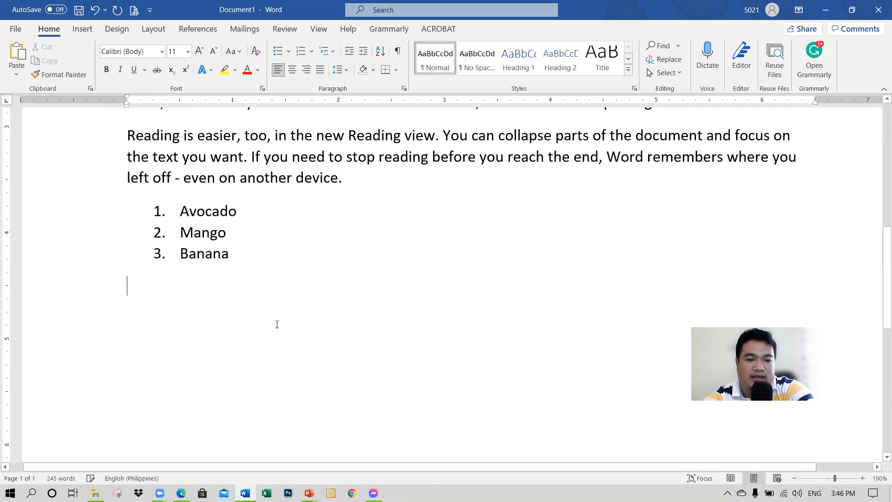
# Step: Add a bulleted list of three people's first names below the fruit list and end the list
pyautogui.click(278, 51)
pyautogui.write('Zach')
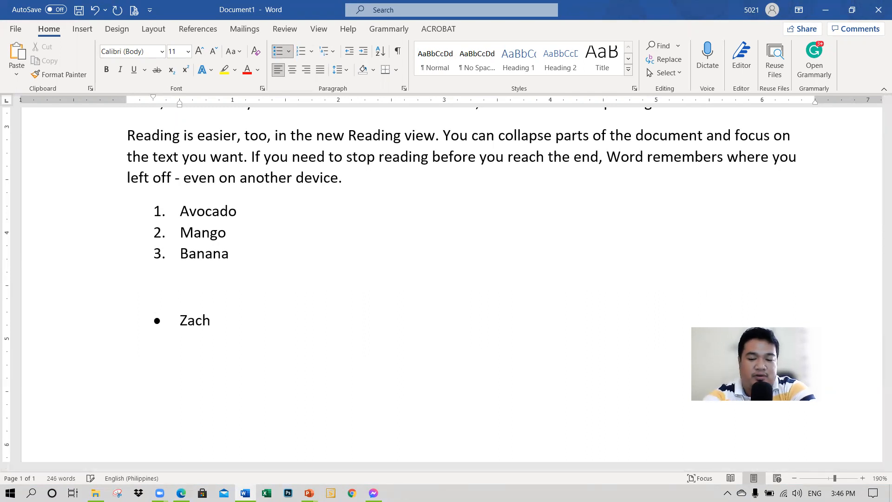
pyautogui.press('Return')
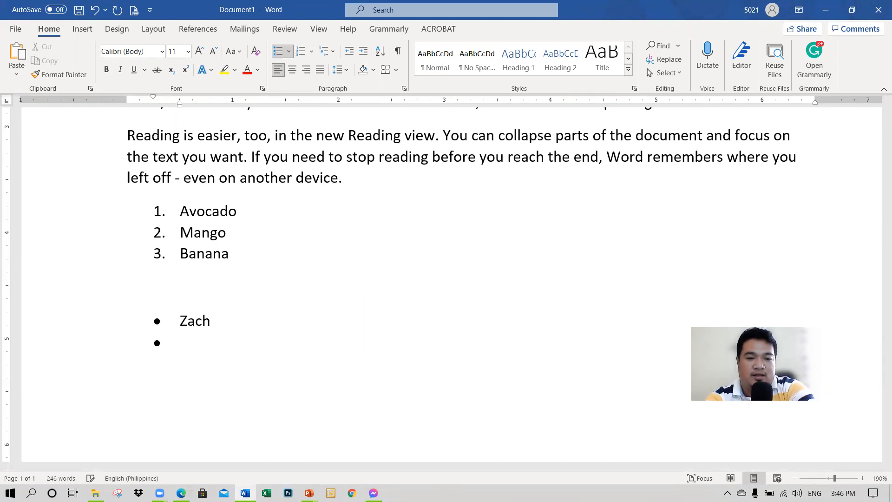
pyautogui.write('Pedro')
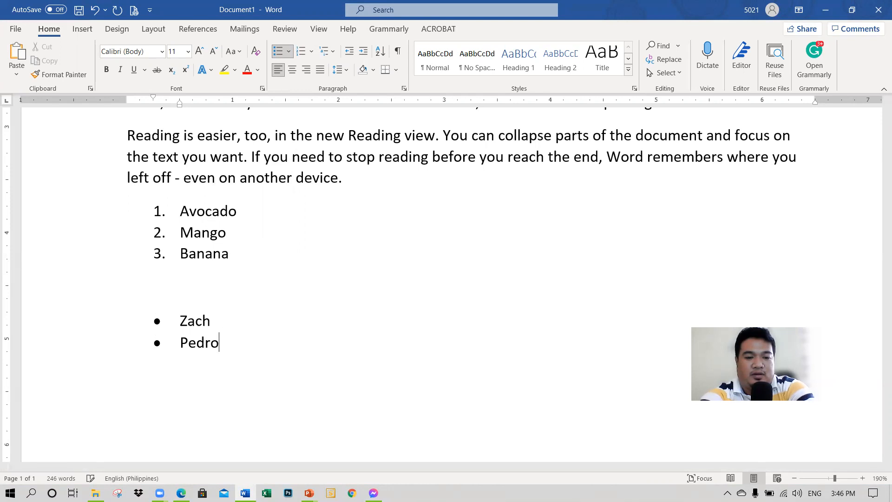
pyautogui.press('Return')
pyautogui.write('Juan')
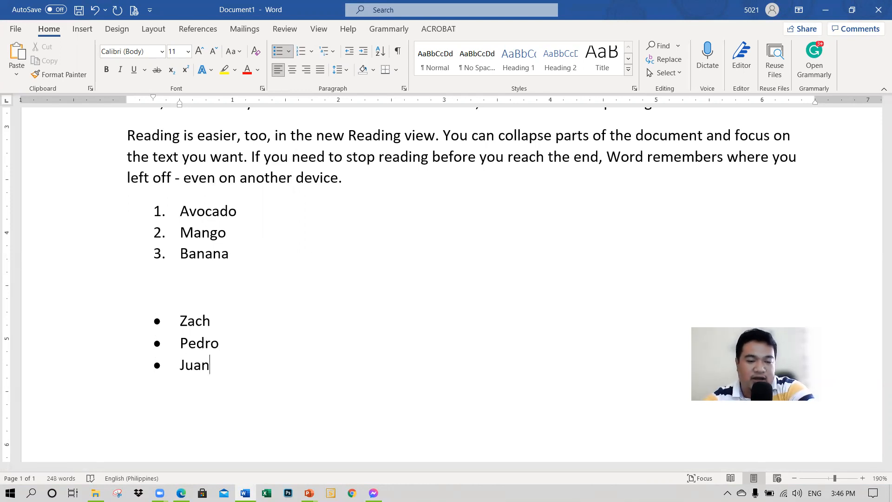
pyautogui.press('Return')
pyautogui.press('Return')
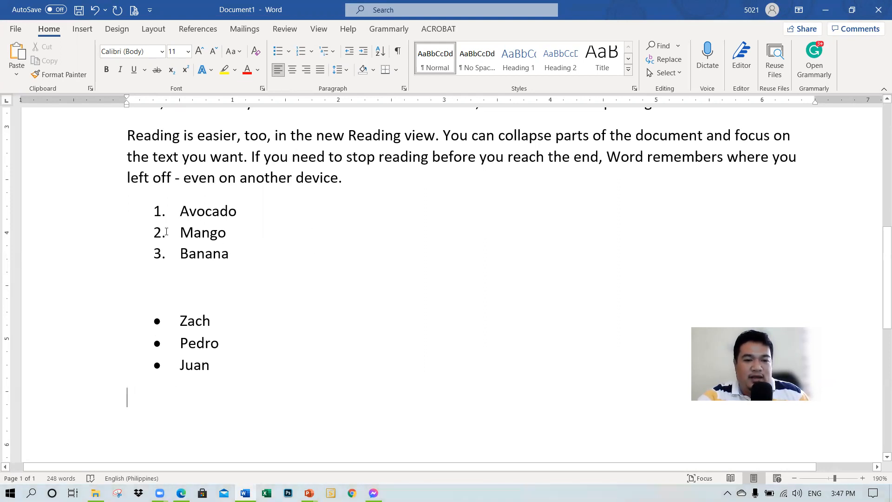
# Step: Remove the numbering and bullets from the fruit list and the names list together
pyautogui.moveTo(61, 215); pyautogui.dragTo(78, 363)
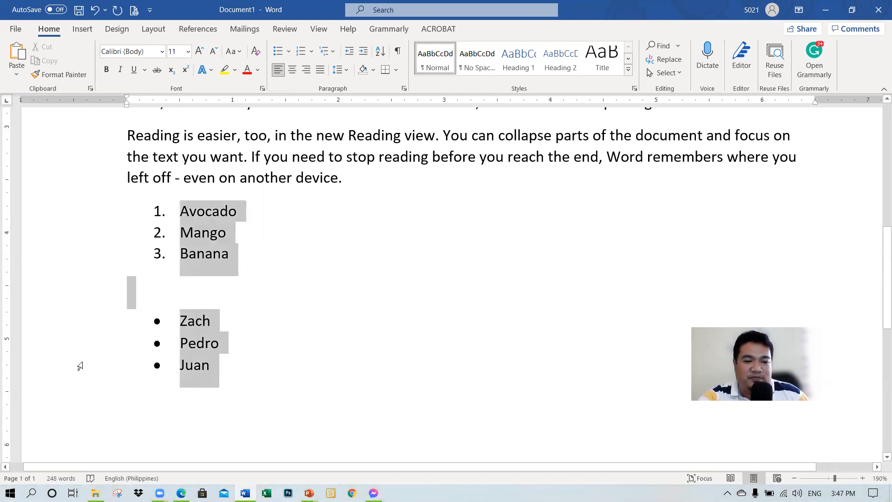
pyautogui.click(278, 51)
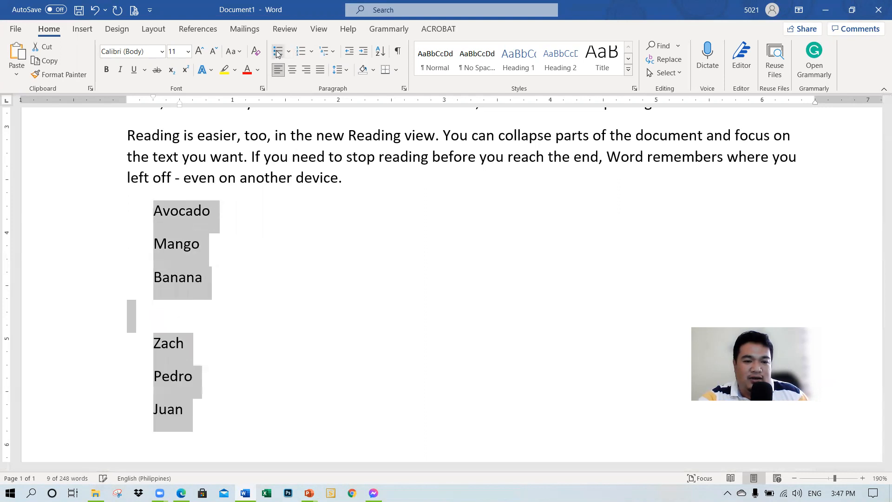
pyautogui.click(280, 261)
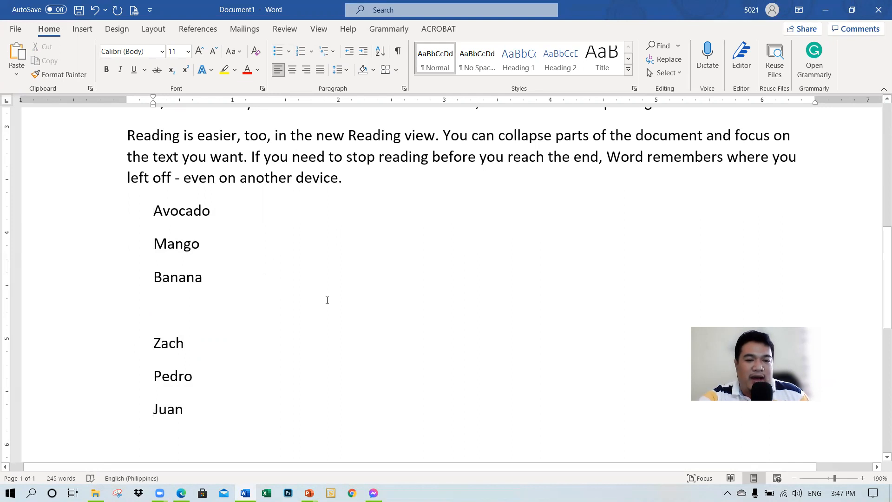
pyautogui.scroll(-1, 324, 296)
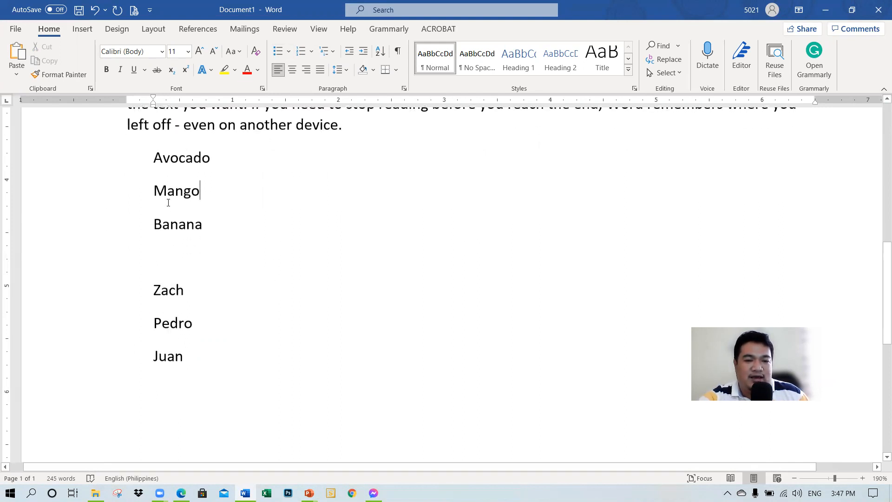
# Step: Number the Avocado, Mango and Banana lines in the (A) (B) (C) format
pyautogui.scroll(1, 168, 203)
pyautogui.moveTo(84, 213); pyautogui.dragTo(82, 279)
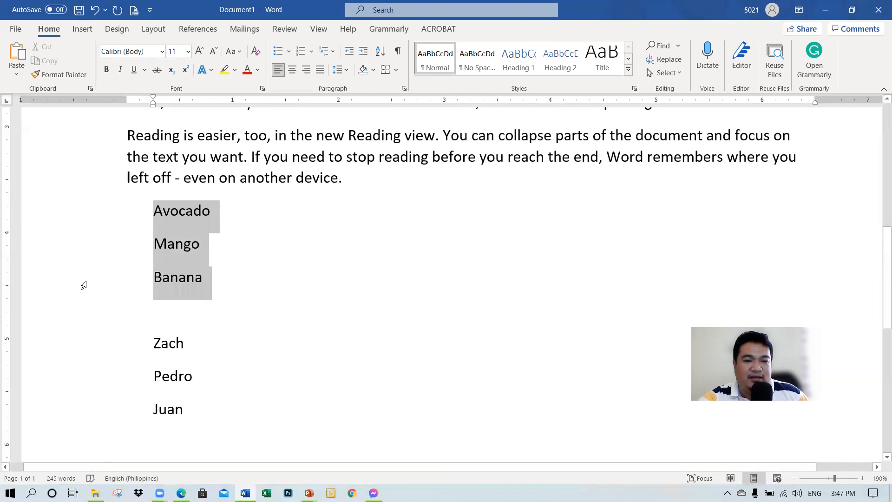
pyautogui.click(312, 51)
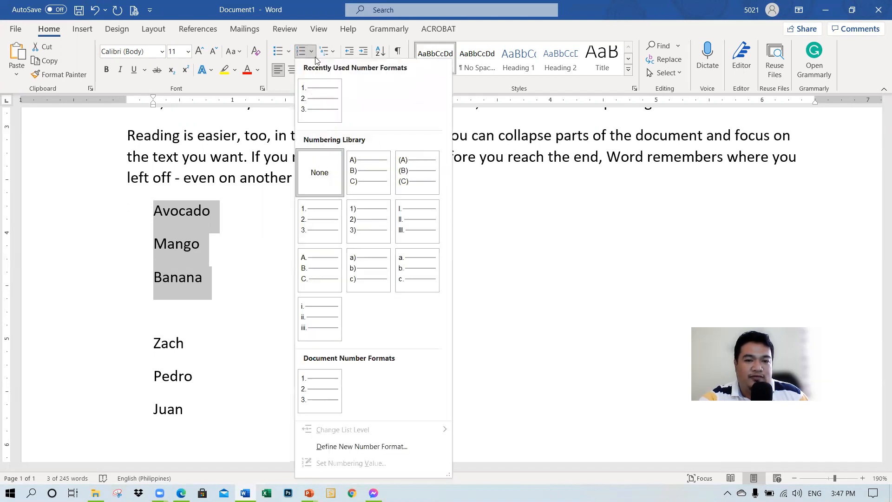
pyautogui.click(409, 176)
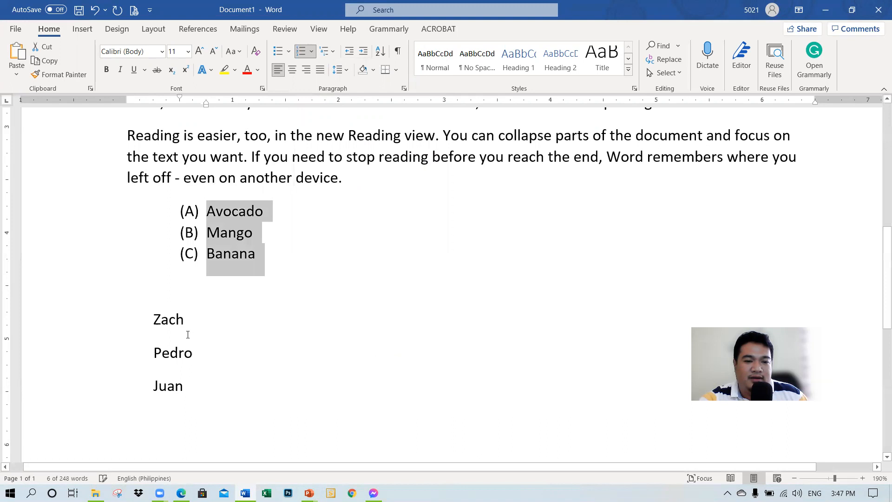
# Step: Apply the four-diamond bullet style to the three lines with first names
pyautogui.moveTo(114, 329); pyautogui.dragTo(105, 388)
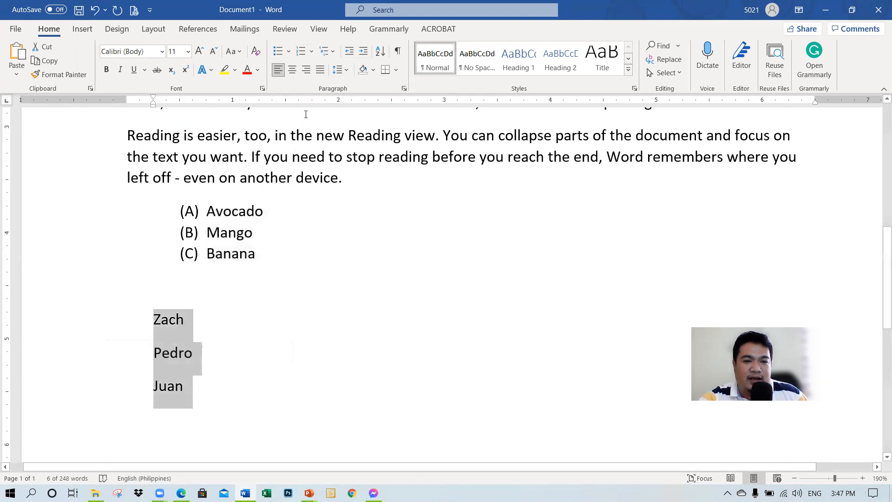
pyautogui.click(288, 51)
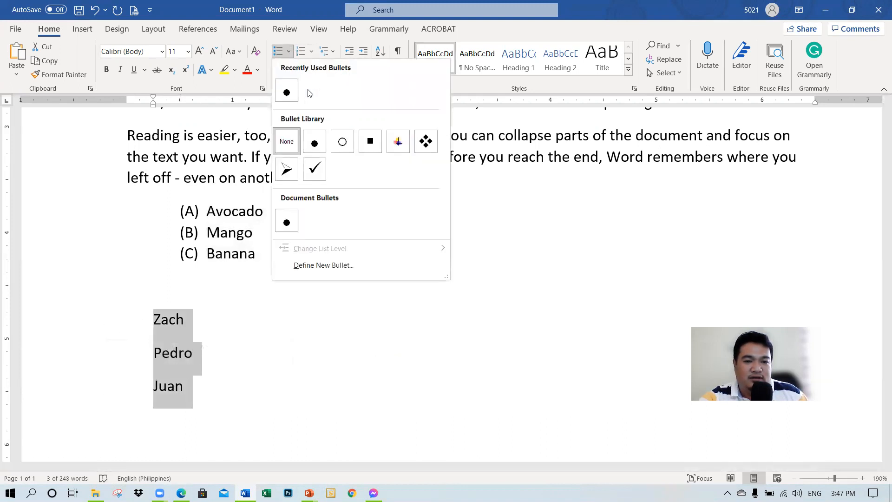
pyautogui.click(424, 140)
pyautogui.click(255, 286)
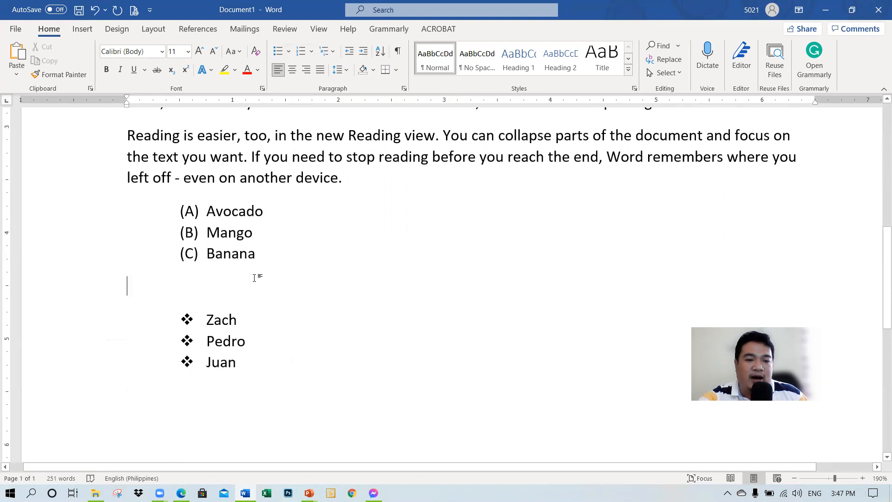
pyautogui.scroll(-3, 248, 275)
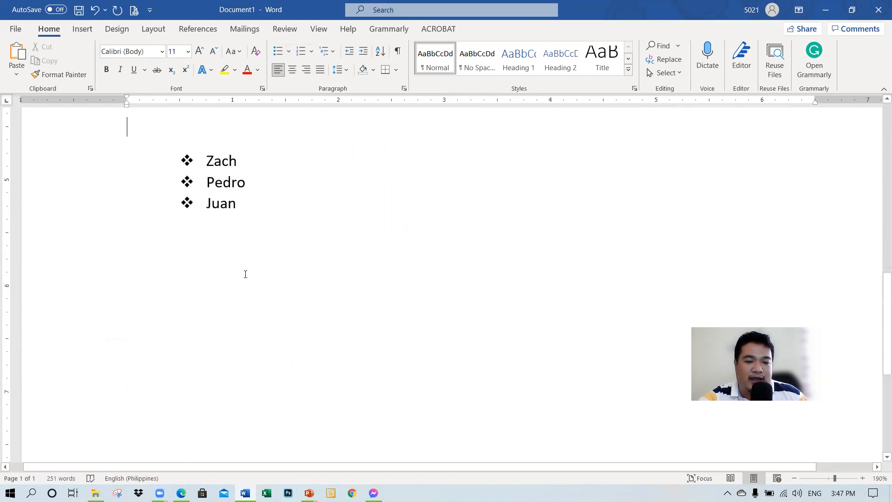
# Step: Switch to the PowerPoint lesson, show slide 12 on formatting pages, and collapse the ribbon
pyautogui.scroll(4, 235, 296)
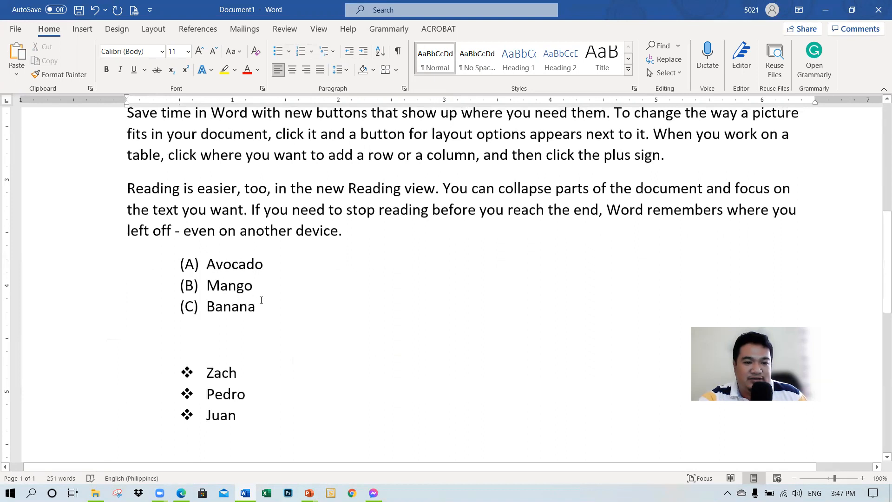
pyautogui.click(308, 493)
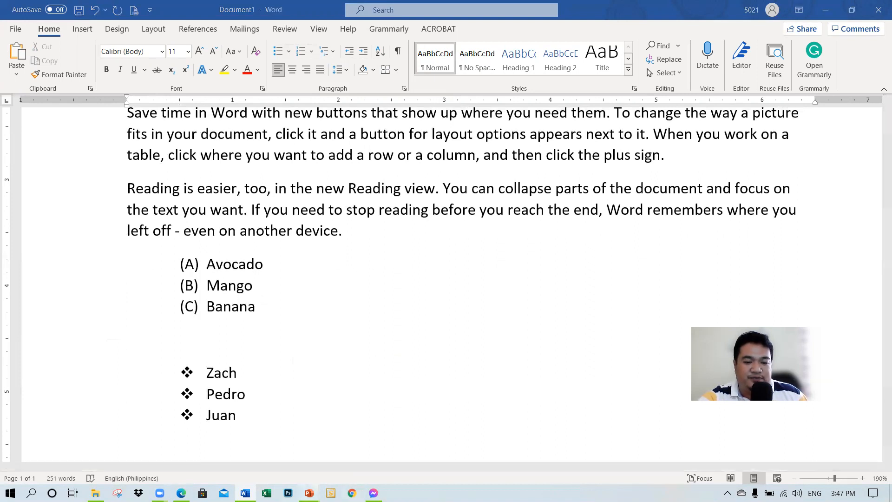
pyautogui.click(274, 464)
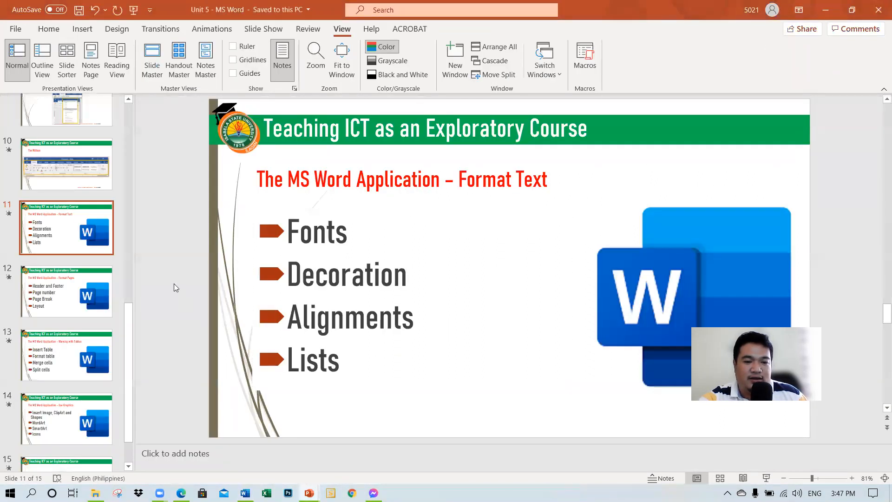
pyautogui.click(59, 300)
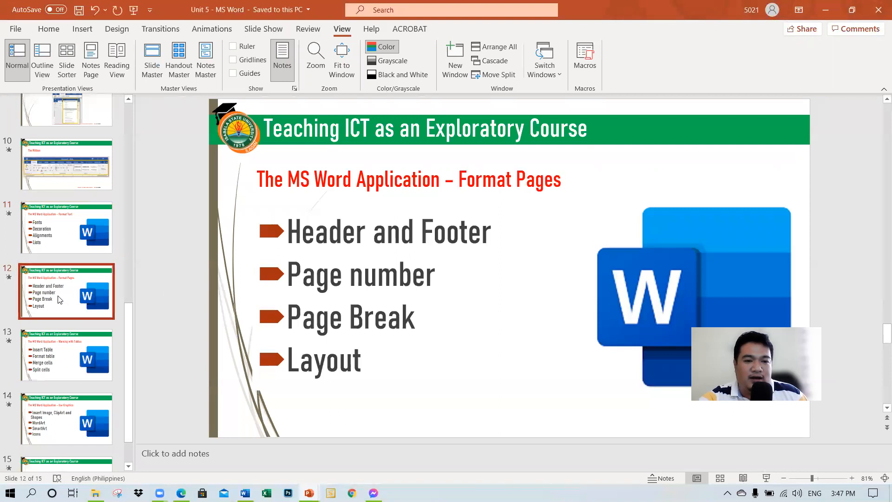
pyautogui.doubleClick(342, 29)
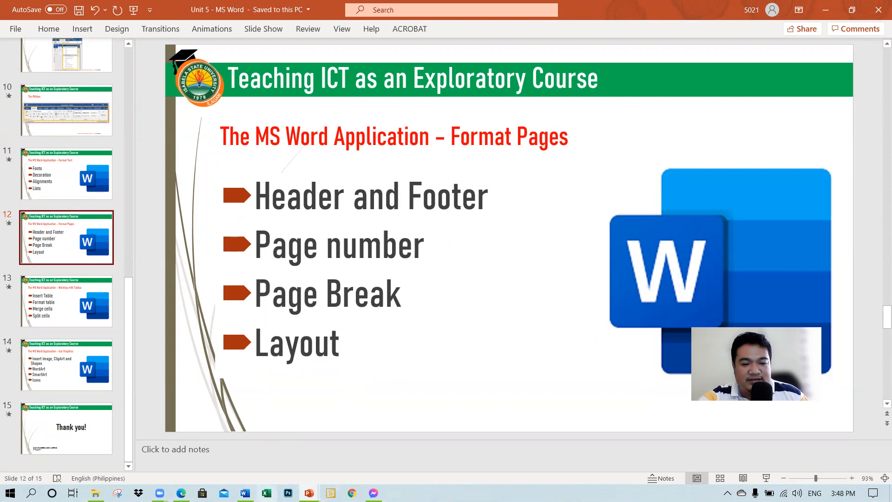
# Step: Switch back to Word and review the whole page of formatted paragraphs and lists
pyautogui.moveTo(245, 492)
pyautogui.click(255, 457)
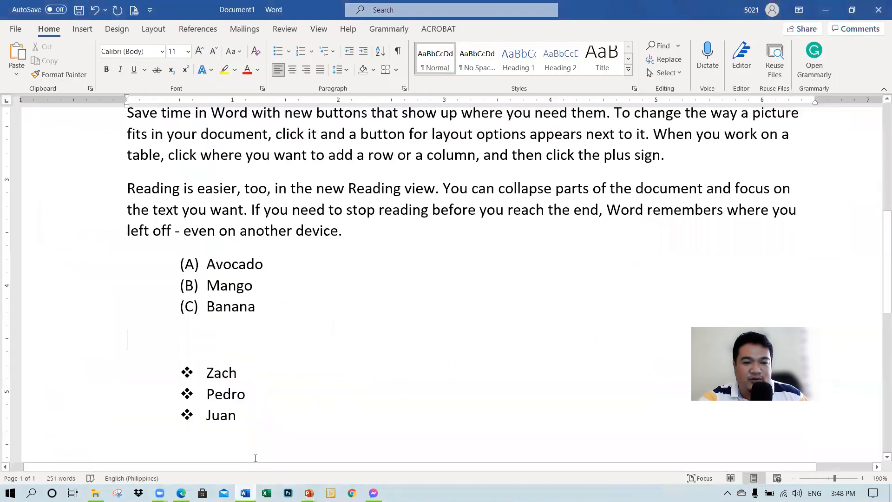
pyautogui.scroll(6, 545, 398)
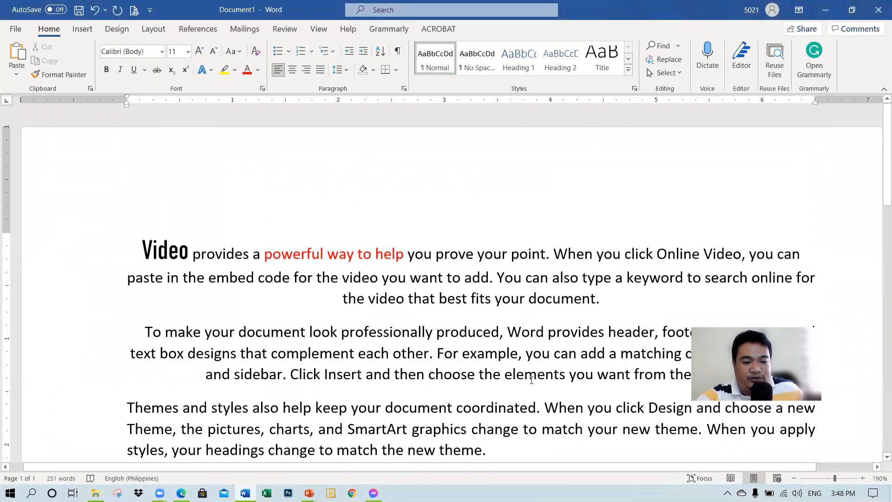
pyautogui.scroll(-9, 516, 407)
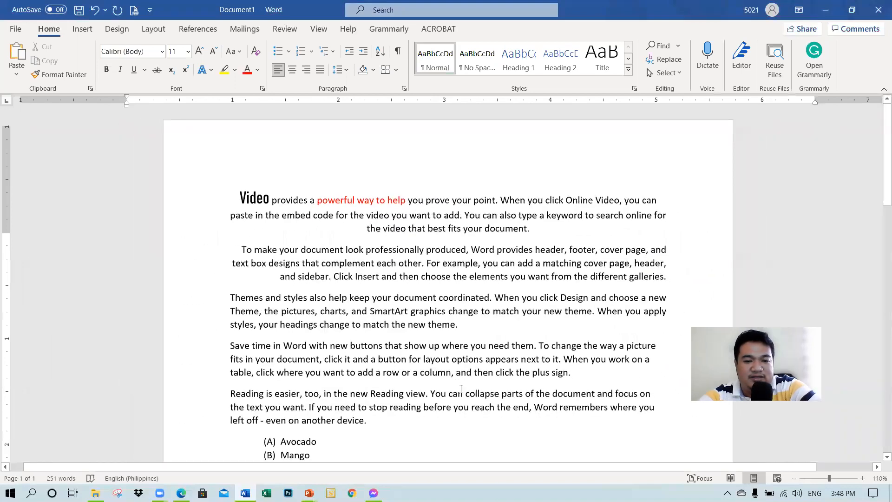
pyautogui.scroll(-5, 451, 407)
pyautogui.scroll(5, 446, 409)
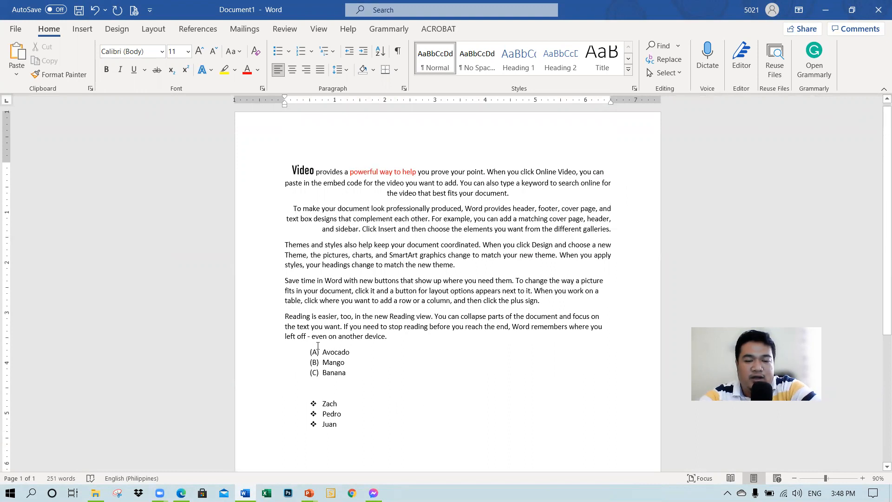
pyautogui.scroll(1, 351, 318)
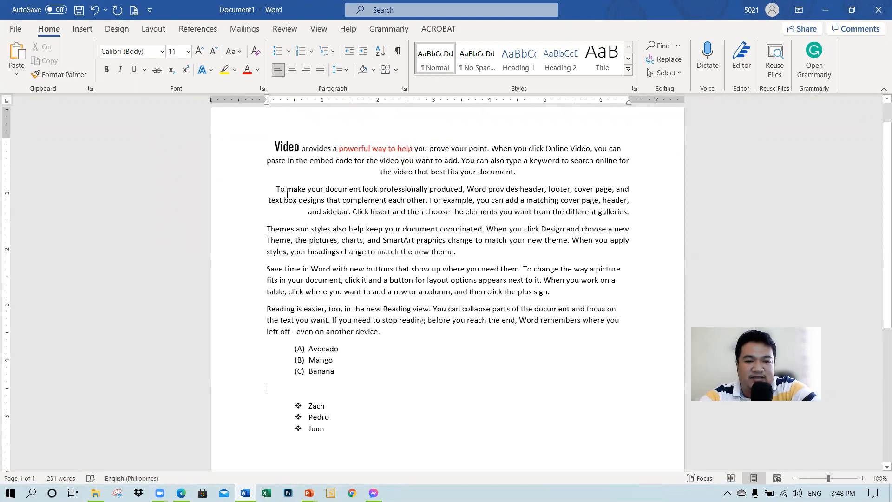
pyautogui.scroll(-2, 287, 185)
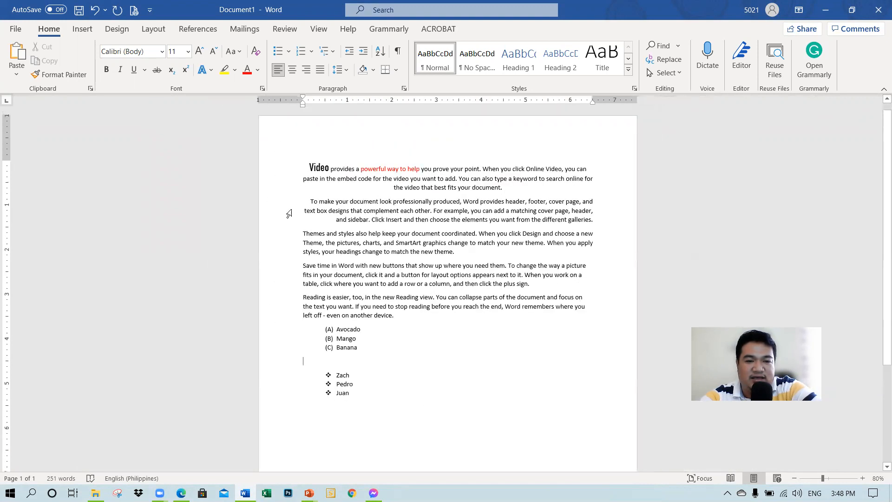
# Step: Insert the built-in Austin header into the document and close header and footer editing
pyautogui.doubleClick(343, 125)
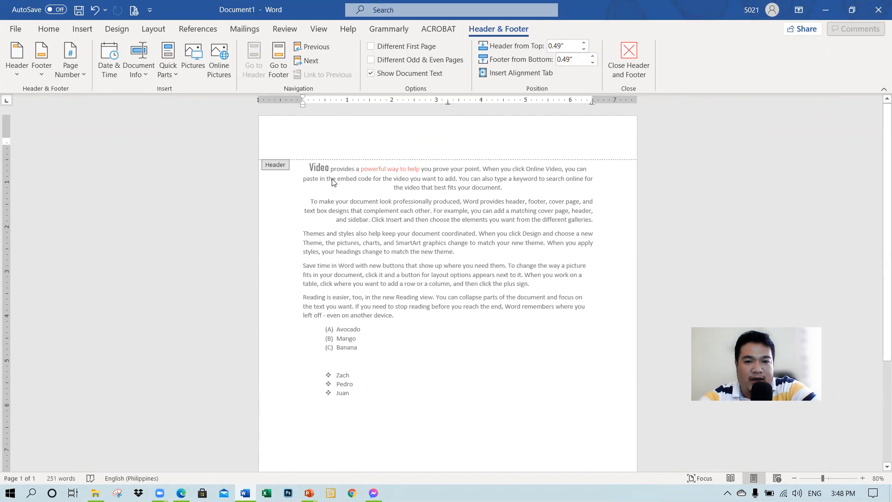
pyautogui.doubleClick(370, 273)
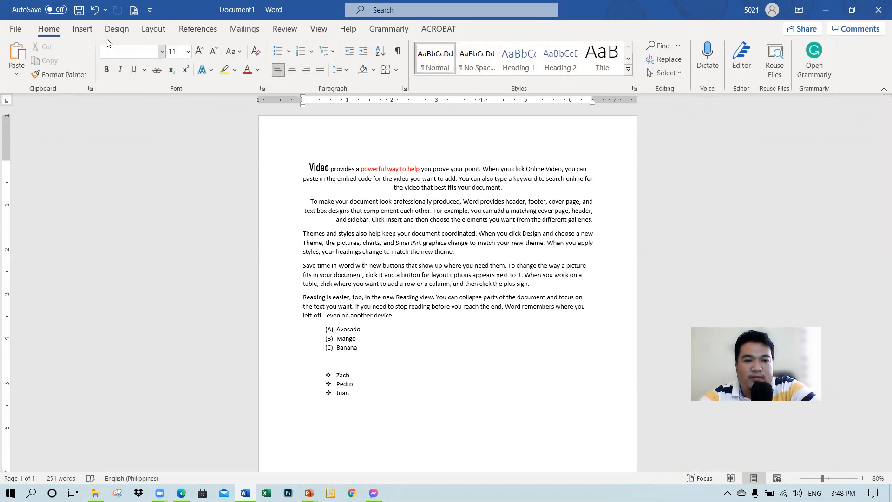
pyautogui.click(84, 32)
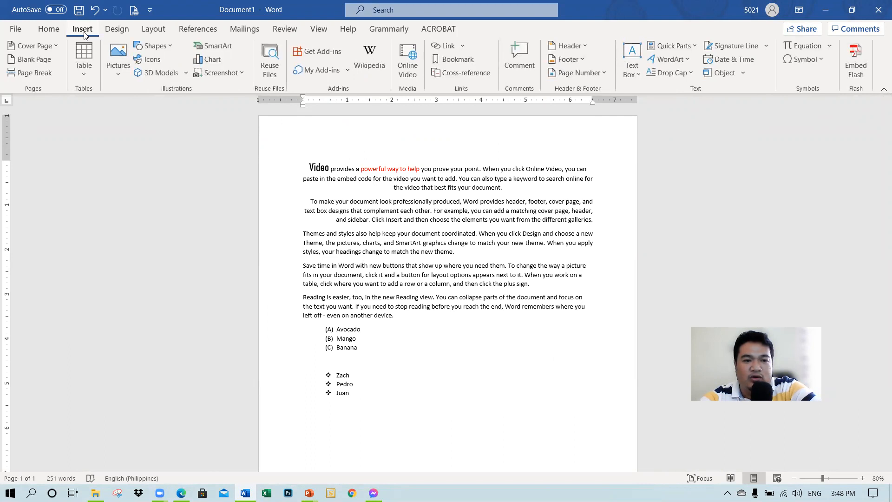
pyautogui.click(565, 47)
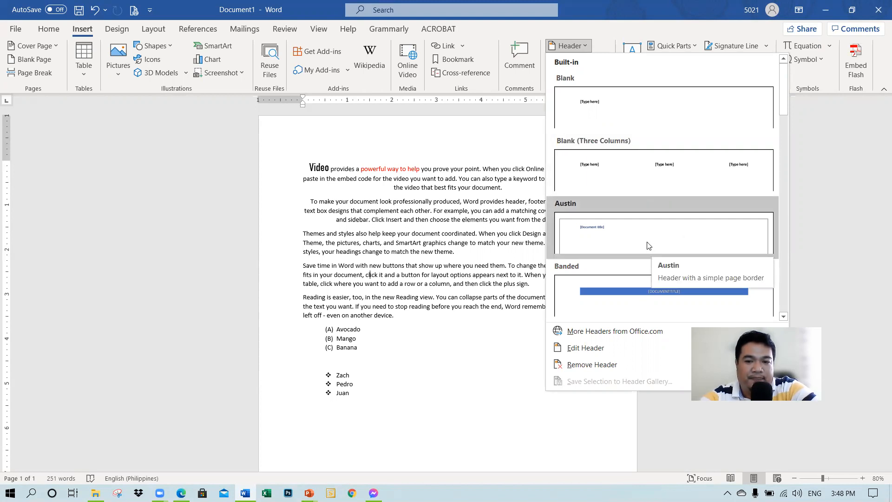
pyautogui.click(634, 243)
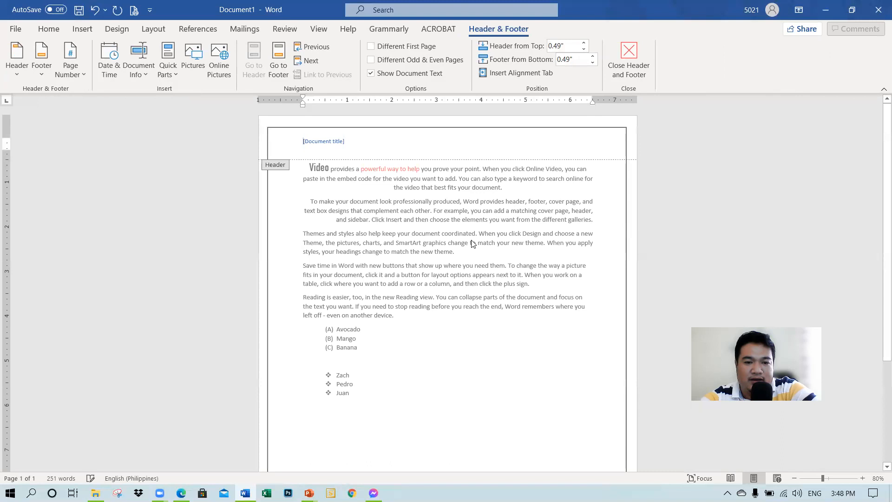
pyautogui.scroll(-5, 416, 236)
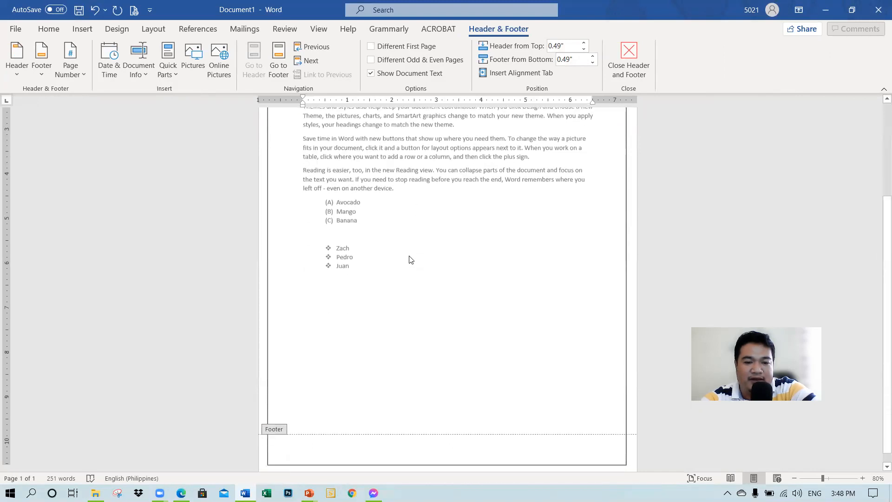
pyautogui.scroll(3, 411, 260)
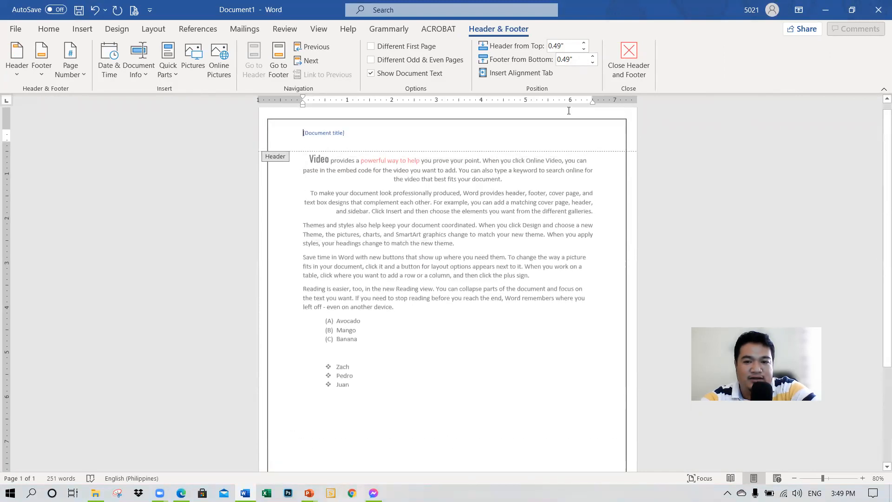
pyautogui.click(628, 73)
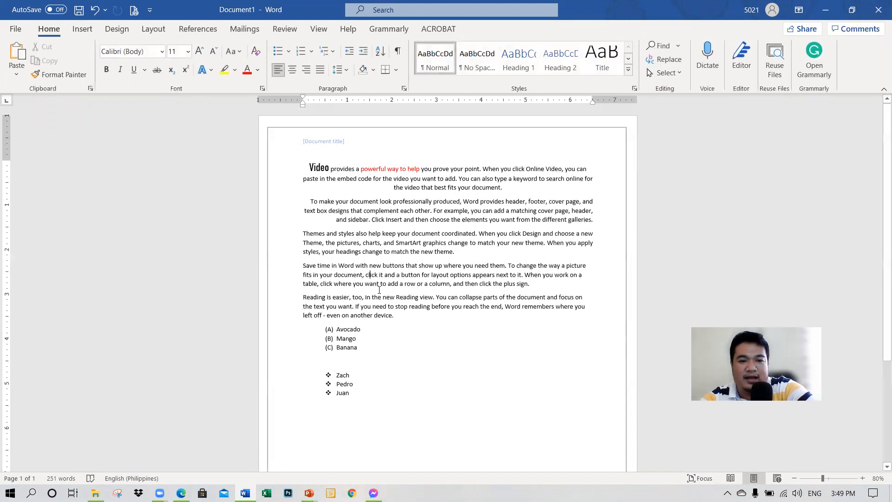
# Step: Add an Accent Bar 1 page number at the bottom of the page and return to the document body
pyautogui.doubleClick(325, 143)
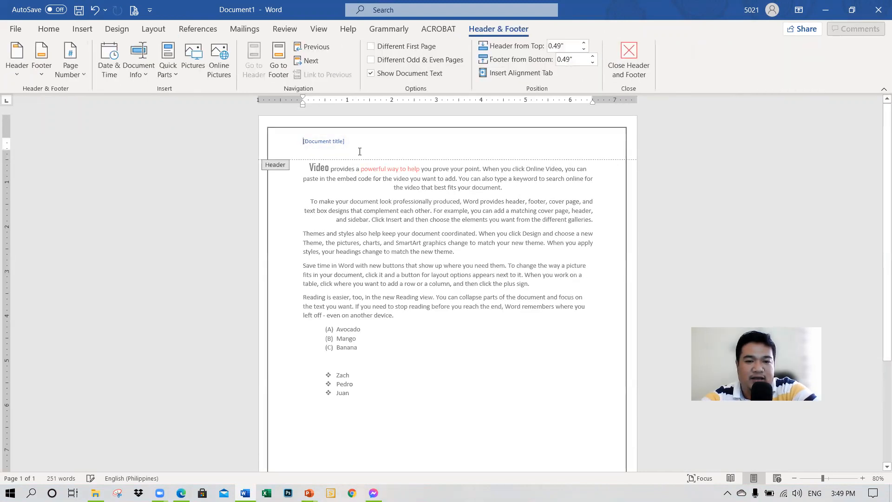
pyautogui.click(321, 142)
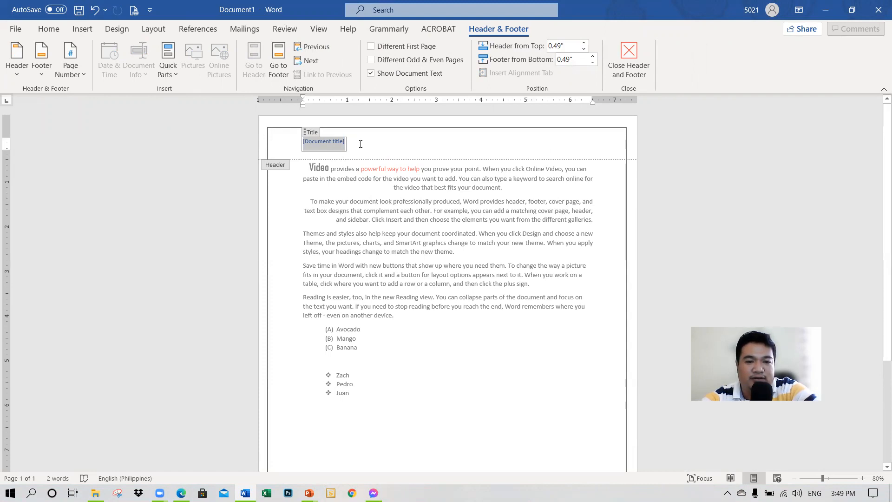
pyautogui.scroll(-5, 368, 192)
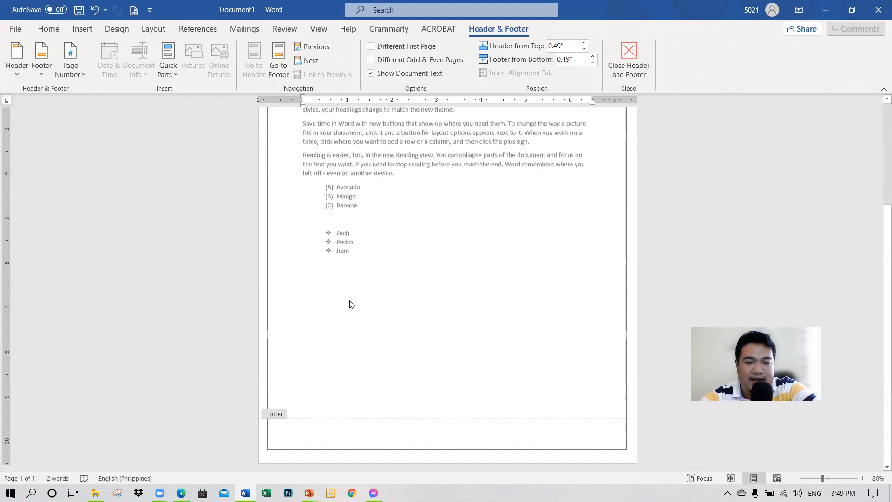
pyautogui.click(375, 440)
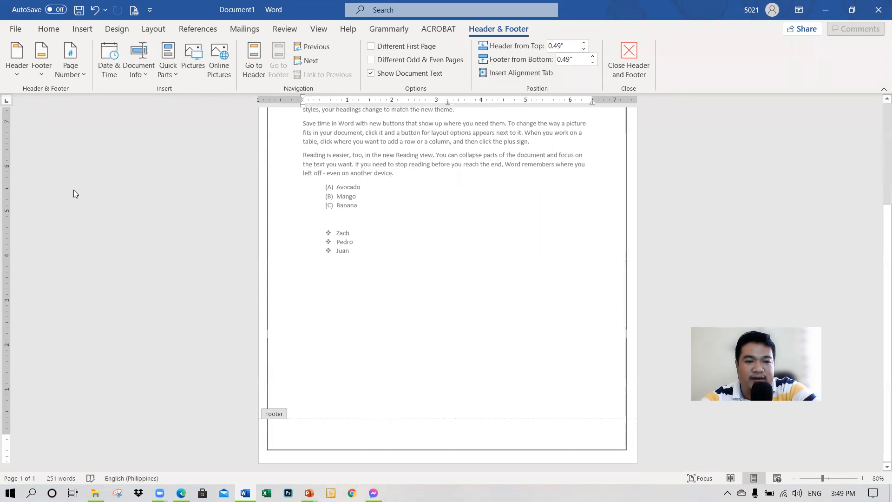
pyautogui.click(70, 56)
pyautogui.moveTo(94, 102)
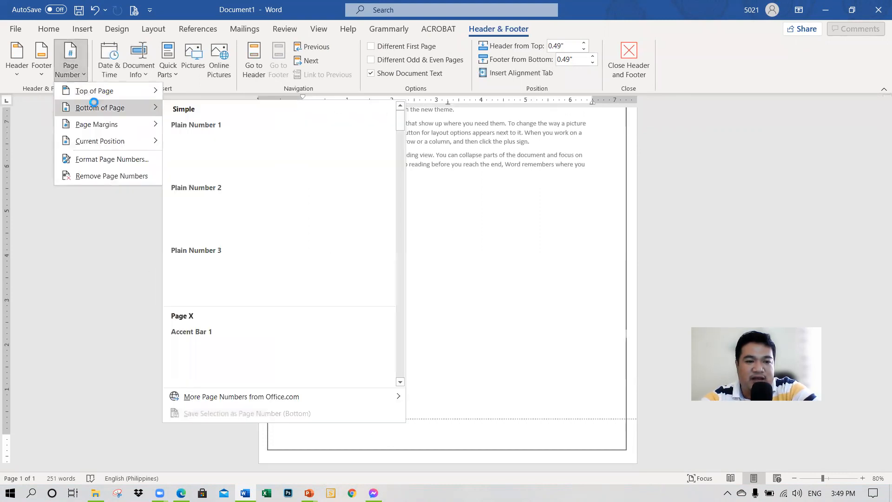
pyautogui.click(234, 362)
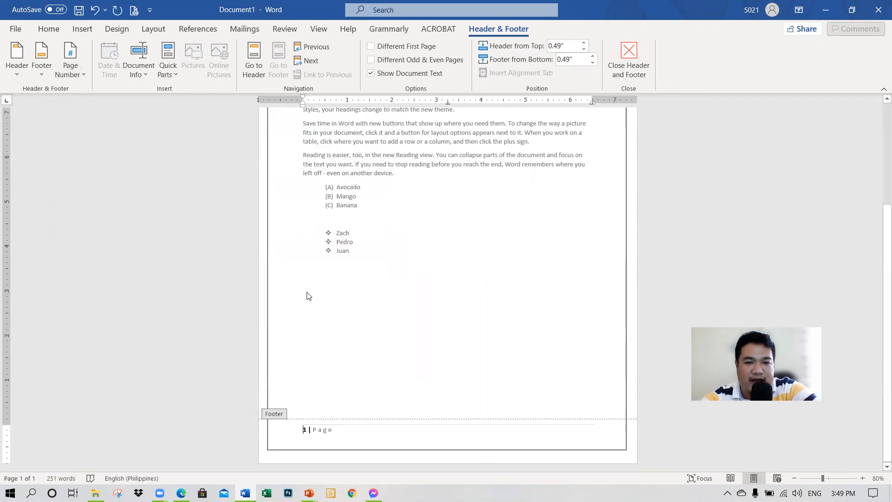
pyautogui.doubleClick(356, 314)
# Step: Add blank lines below the list of first names and insert a page break after them
pyautogui.scroll(3, 402, 322)
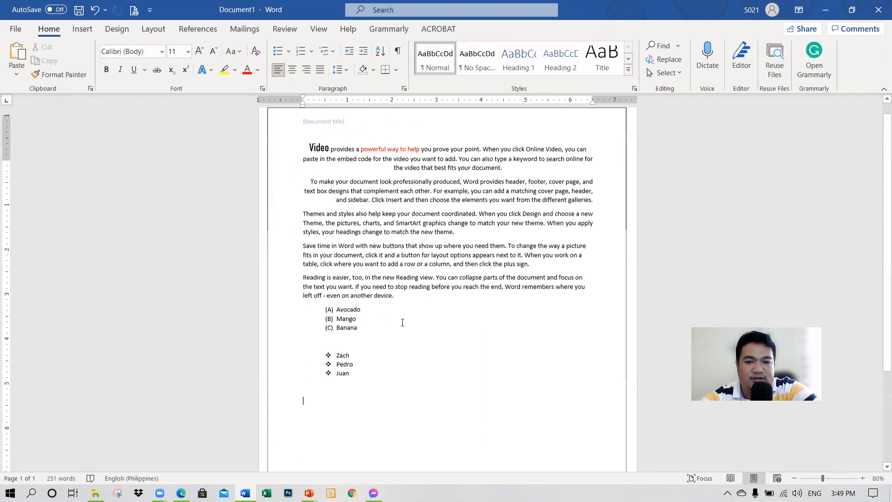
pyautogui.scroll(1, 399, 321)
pyautogui.keyDown('ctrl'); pyautogui.scroll(5, 432, 226); pyautogui.keyUp('ctrl')
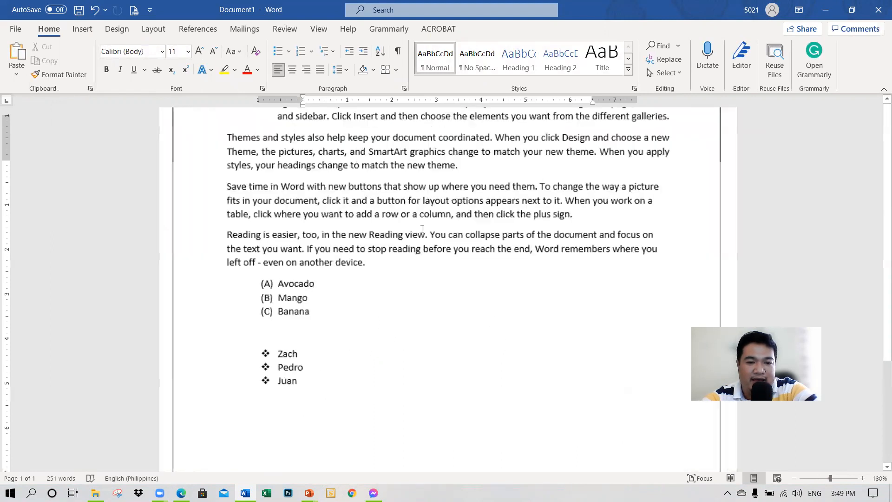
pyautogui.scroll(4, 395, 239)
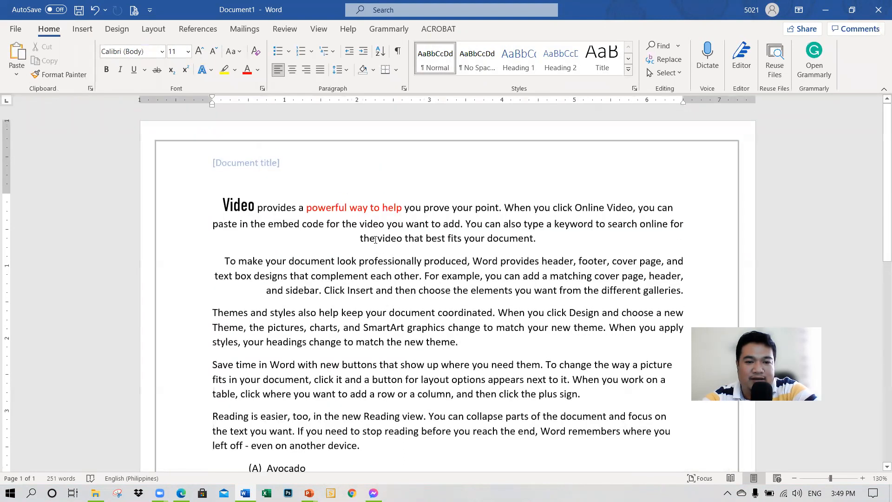
pyautogui.scroll(-6, 318, 307)
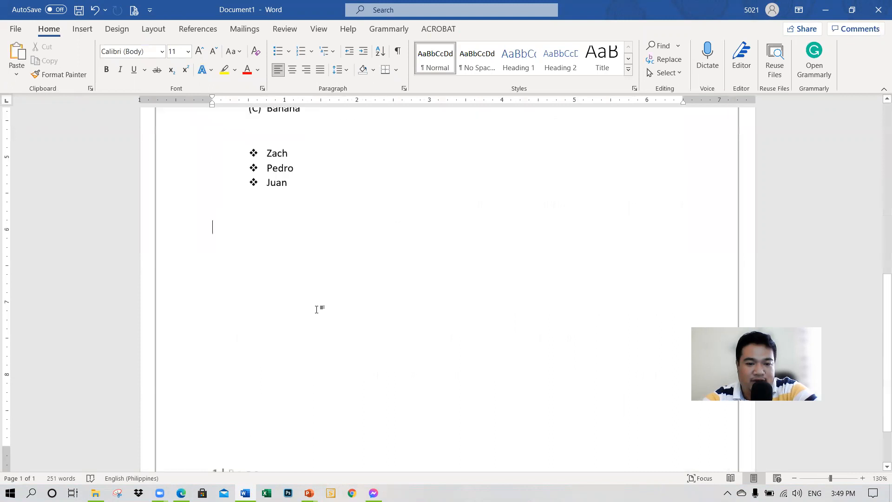
pyautogui.press('Return')
pyautogui.press('Return')
pyautogui.press('Return')
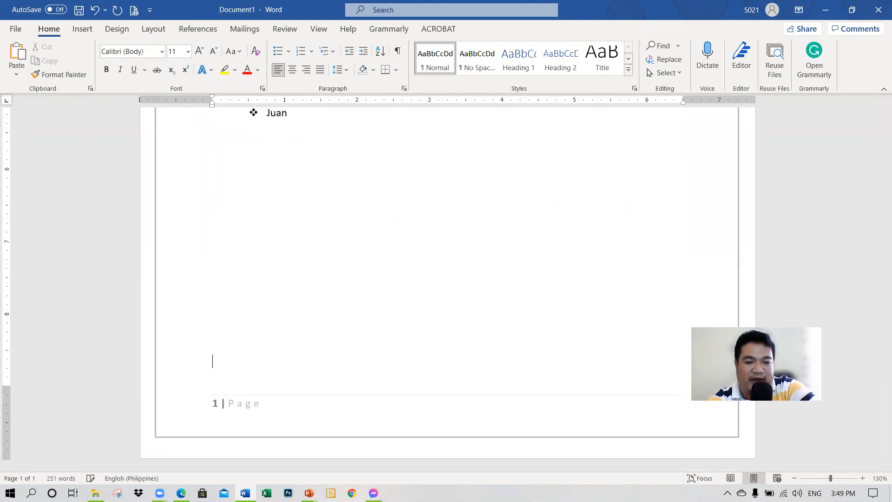
pyautogui.hotkey('ctrl', 'Return')
# Step: Generate sample paragraphs on the second page with =rand()
pyautogui.scroll(-8, 448, 277)
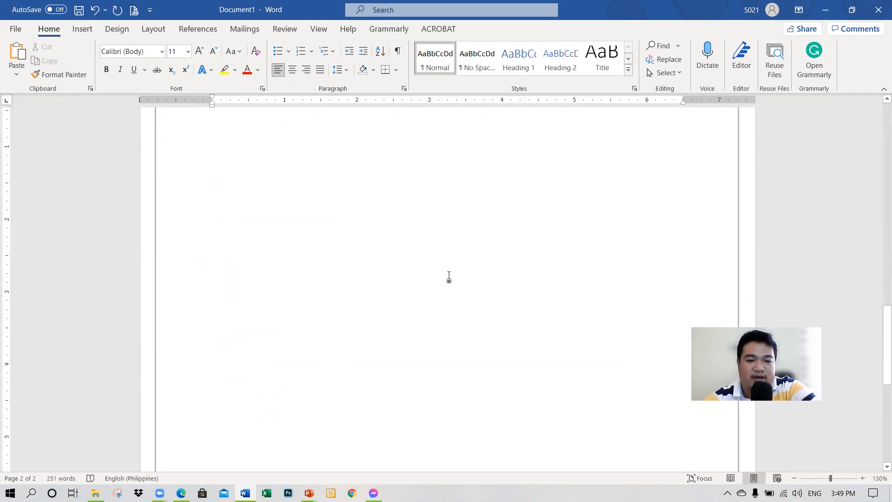
pyautogui.scroll(-6, 397, 290)
pyautogui.scroll(-1, 398, 289)
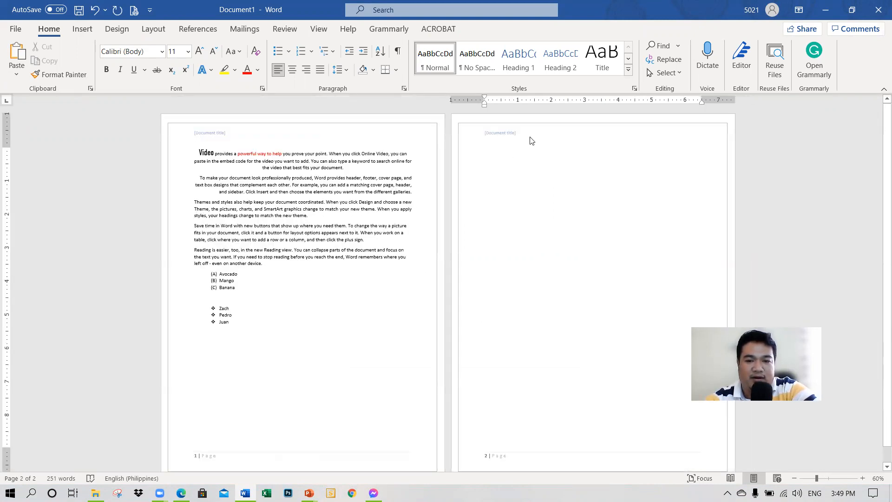
pyautogui.press('Return')
pyautogui.press('Return')
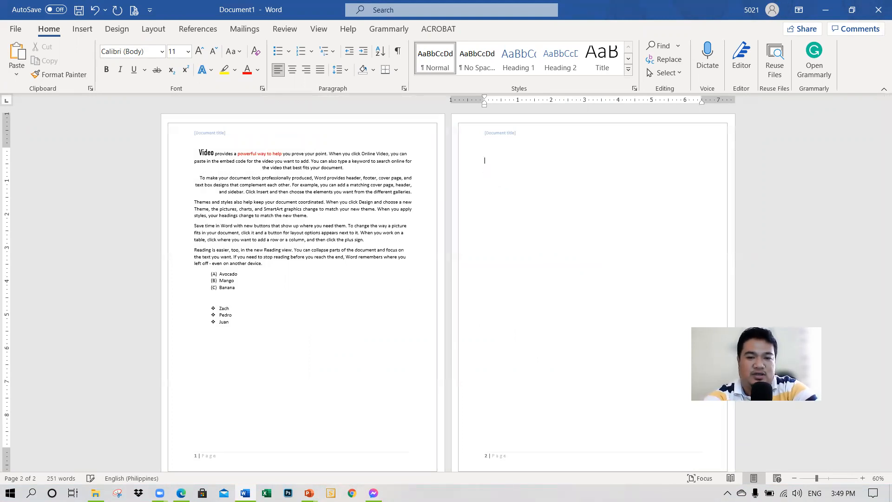
pyautogui.write('=rand()')
pyautogui.press('Return')
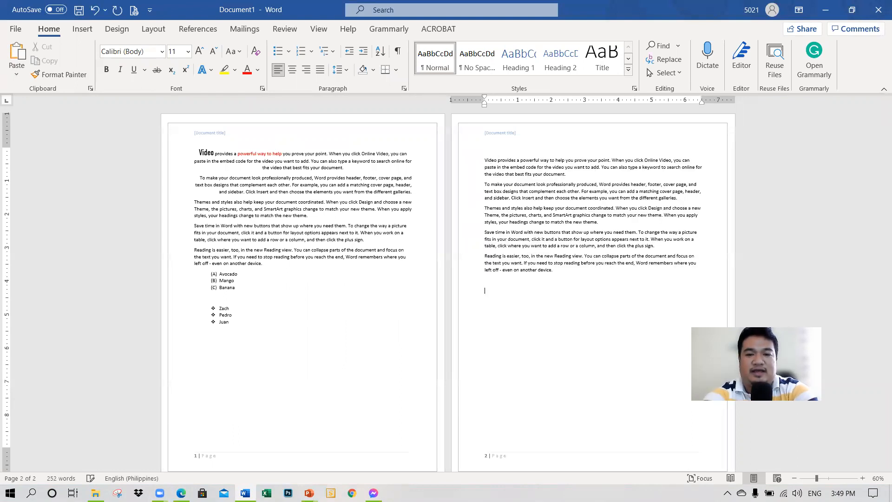
pyautogui.scroll(-2, 465, 304)
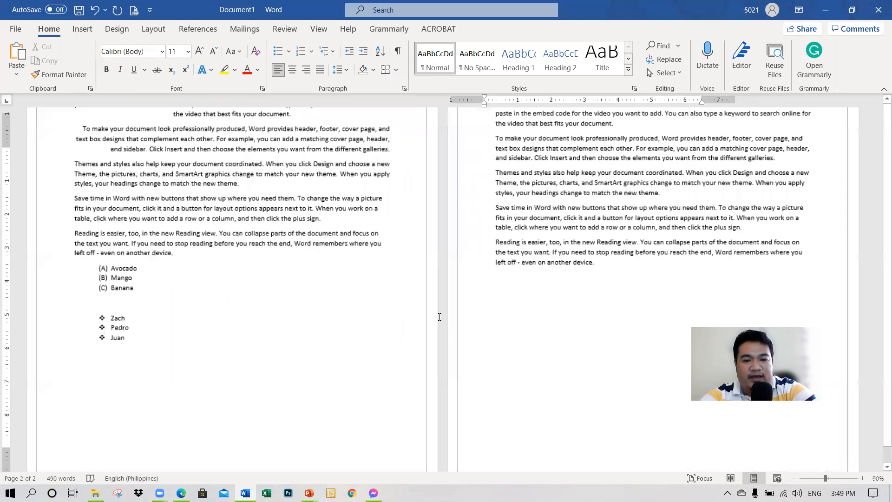
# Step: Review both document pages, check the Format Pages topics on the PowerPoint slide, and return to the Word document
pyautogui.keyDown('ctrl'); pyautogui.scroll(-3, 440, 315); pyautogui.keyUp('ctrl')
pyautogui.keyDown('ctrl'); pyautogui.scroll(3, 439, 315); pyautogui.keyUp('ctrl')
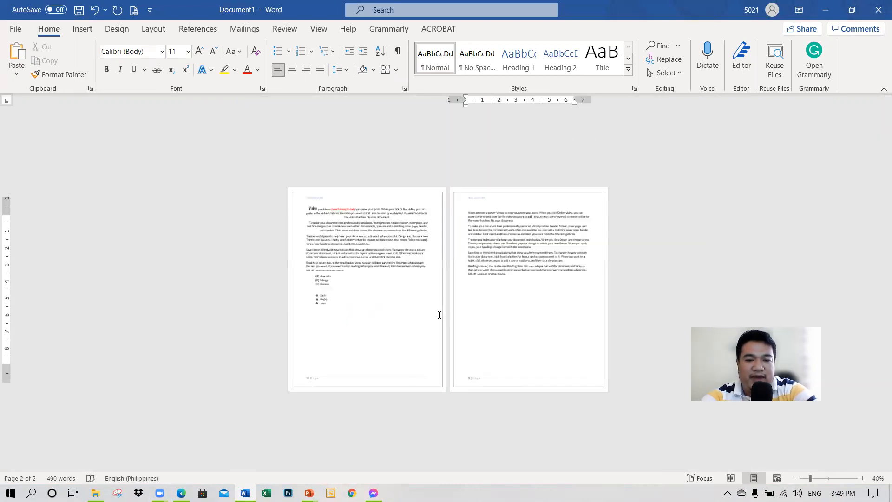
pyautogui.keyDown('ctrl'); pyautogui.scroll(2, 440, 315); pyautogui.keyUp('ctrl')
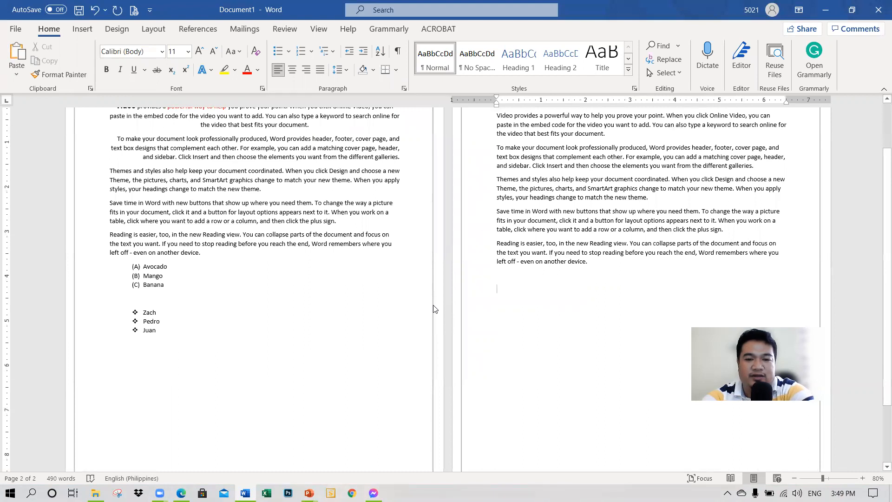
pyautogui.hotkey('alt', 'Tab')
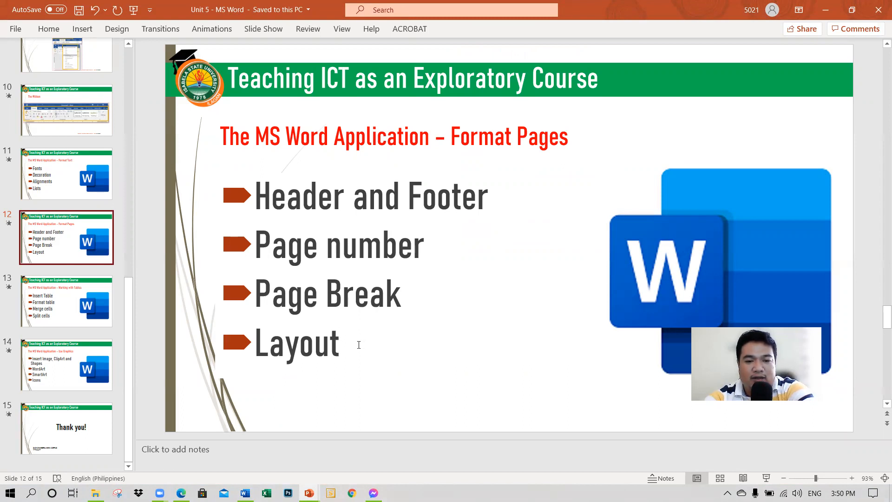
pyautogui.hotkey('alt', 'Tab')
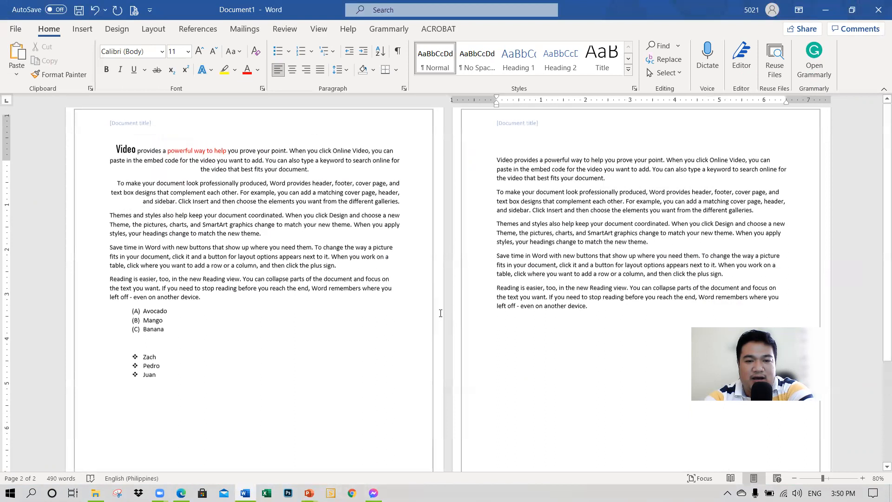
pyautogui.scroll(-5, 418, 307)
pyautogui.scroll(5, 412, 305)
# Step: Apply the Narrow margin preset to the document
pyautogui.click(235, 323)
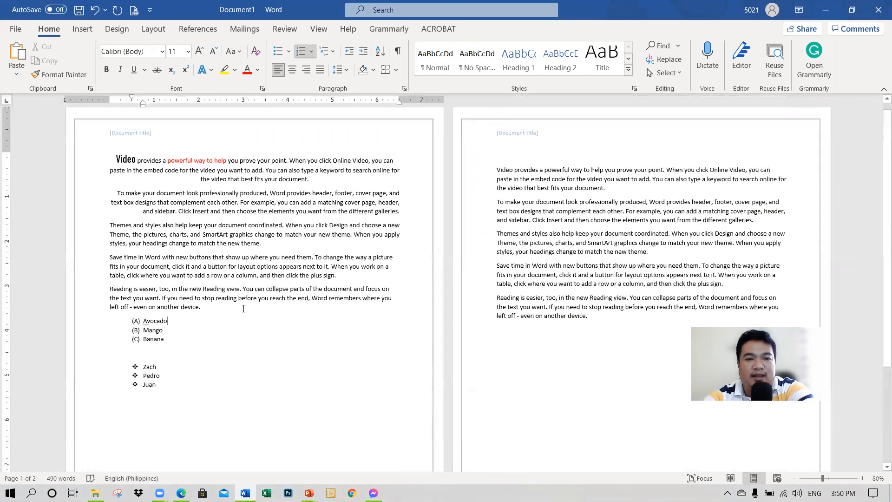
pyautogui.click(153, 29)
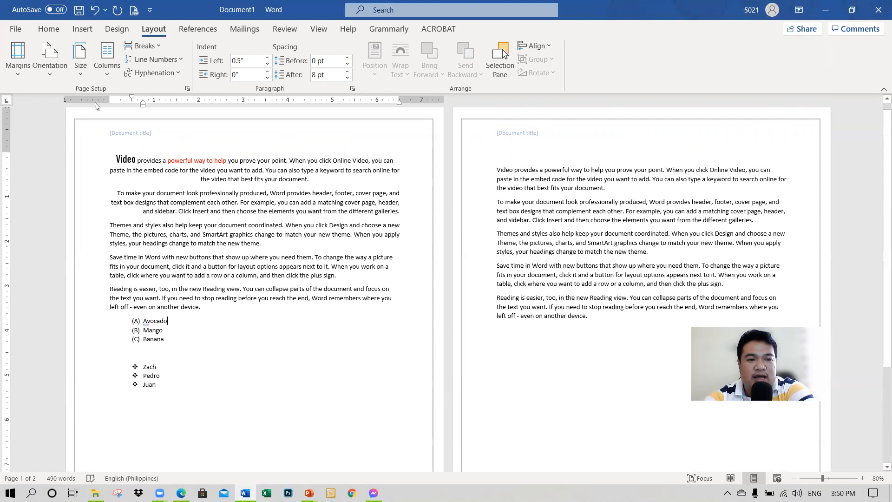
pyautogui.click(17, 61)
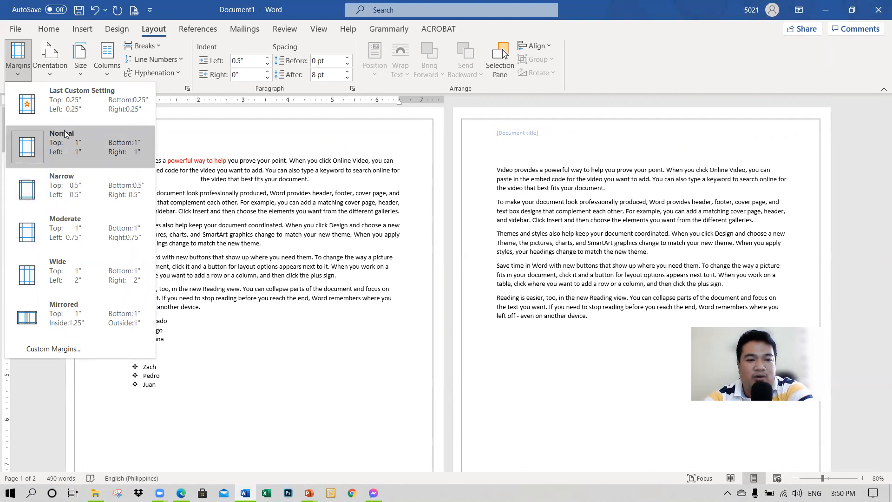
pyautogui.click(80, 193)
pyautogui.scroll(1, 262, 255)
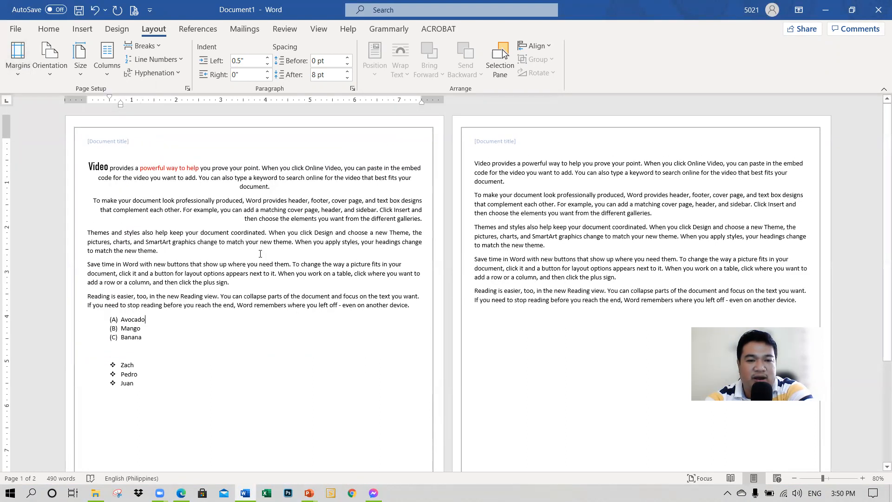
# Step: Set custom margins for the whole document: 1 inch top and bottom, 0.25 inch left and right
pyautogui.click(17, 58)
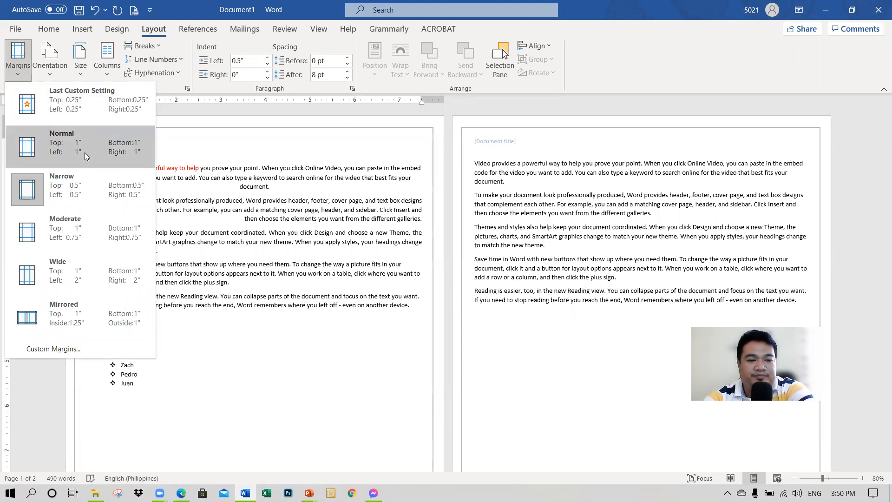
pyautogui.click(97, 348)
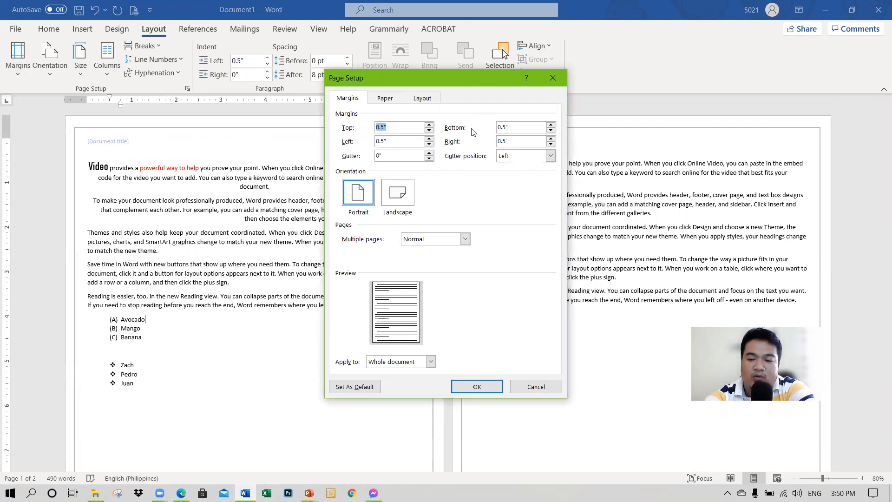
pyautogui.write('1')
pyautogui.press('Tab')
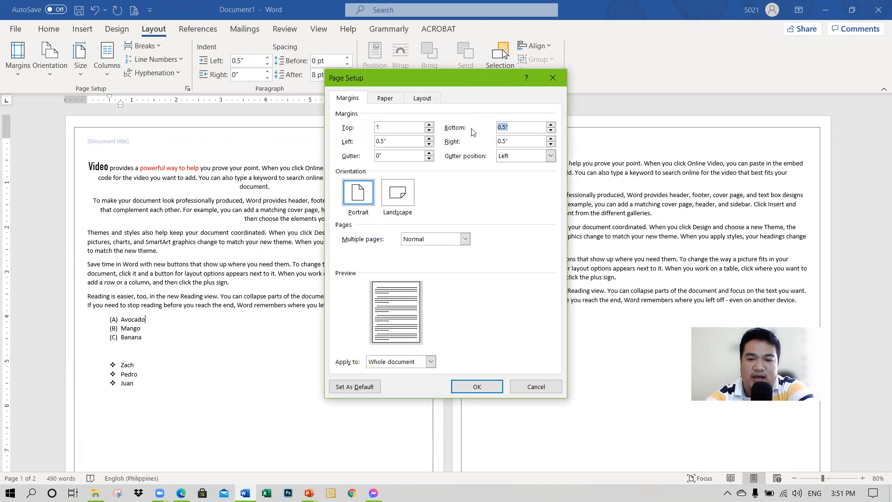
pyautogui.write('1')
pyautogui.press('Tab')
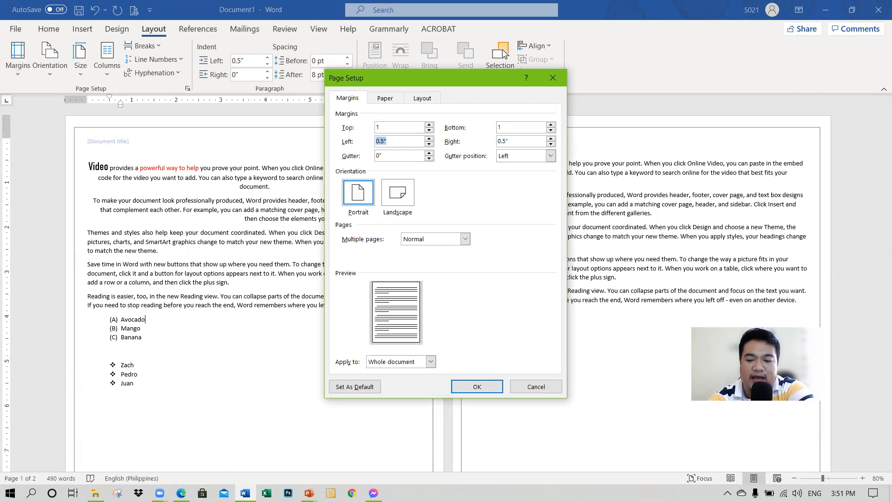
pyautogui.write('.25')
pyautogui.press('Tab')
pyautogui.write('.25')
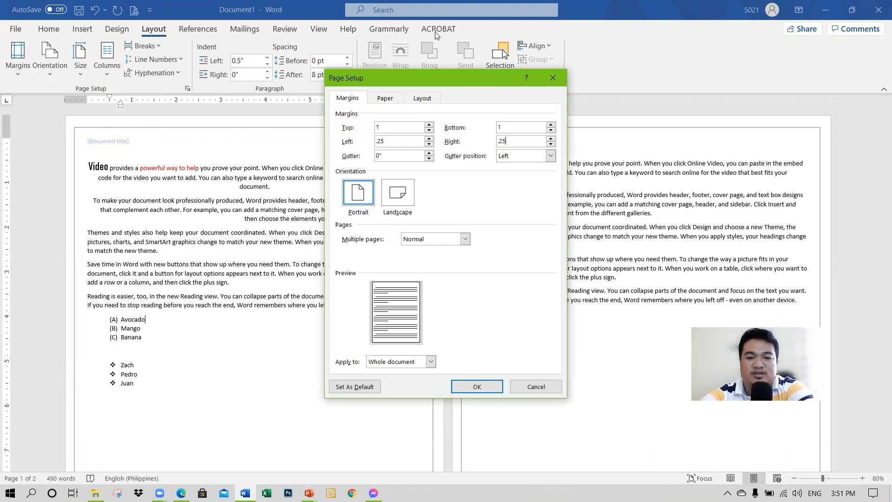
pyautogui.click(478, 386)
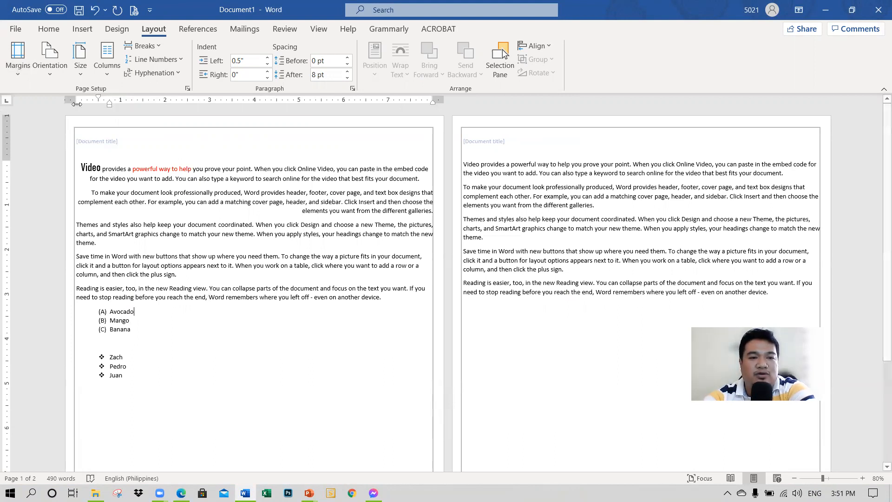
# Step: Change the page orientation to Landscape, look over both pages, and set it back to Portrait
pyautogui.click(50, 72)
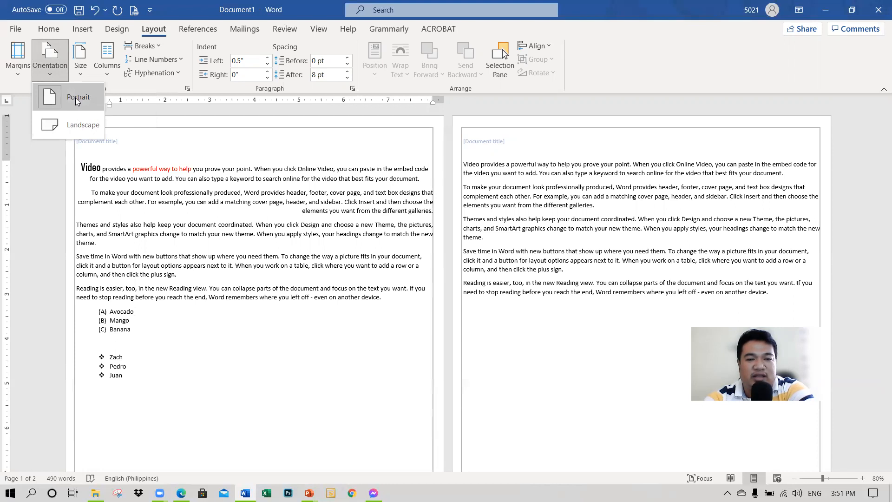
pyautogui.click(84, 125)
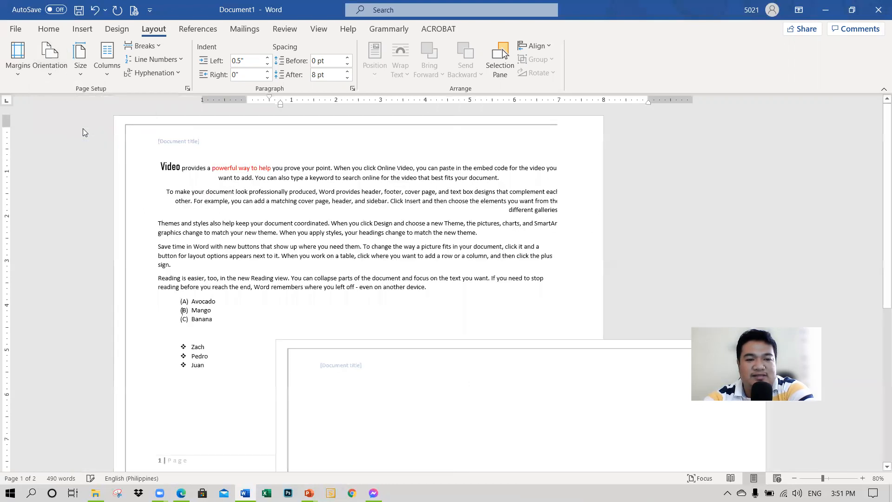
pyautogui.scroll(-6, 472, 308)
pyautogui.scroll(-3, 471, 307)
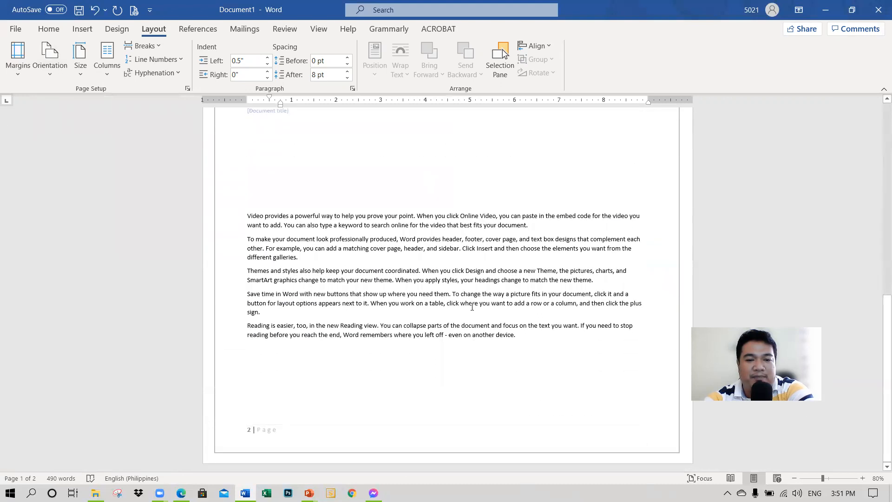
pyautogui.keyDown('ctrl'); pyautogui.scroll(-5, 471, 307); pyautogui.keyUp('ctrl')
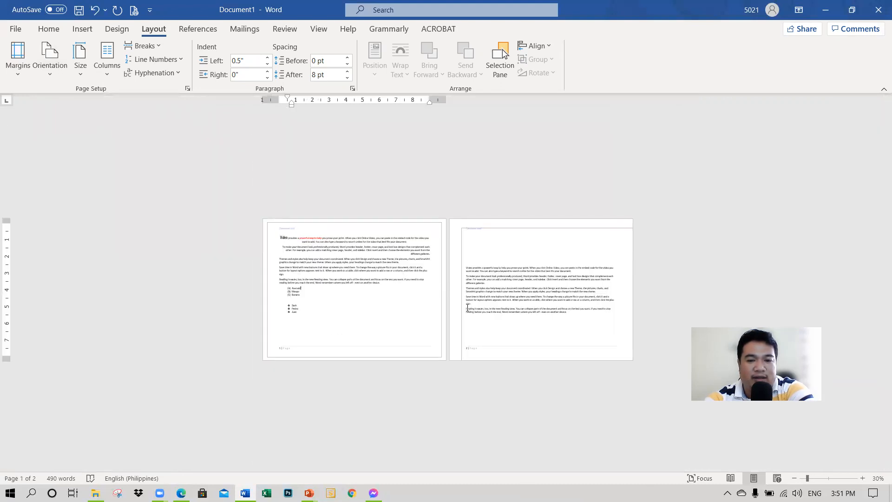
pyautogui.keyDown('ctrl'); pyautogui.scroll(4, 467, 307); pyautogui.keyUp('ctrl')
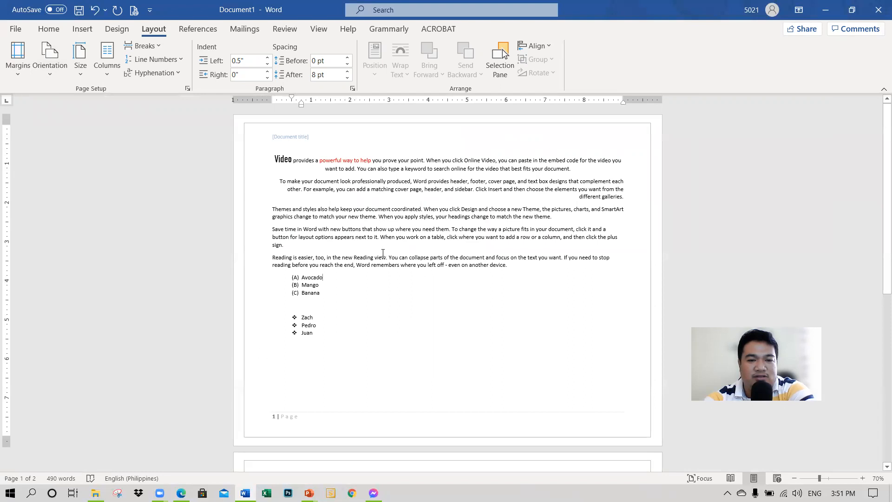
pyautogui.click(55, 76)
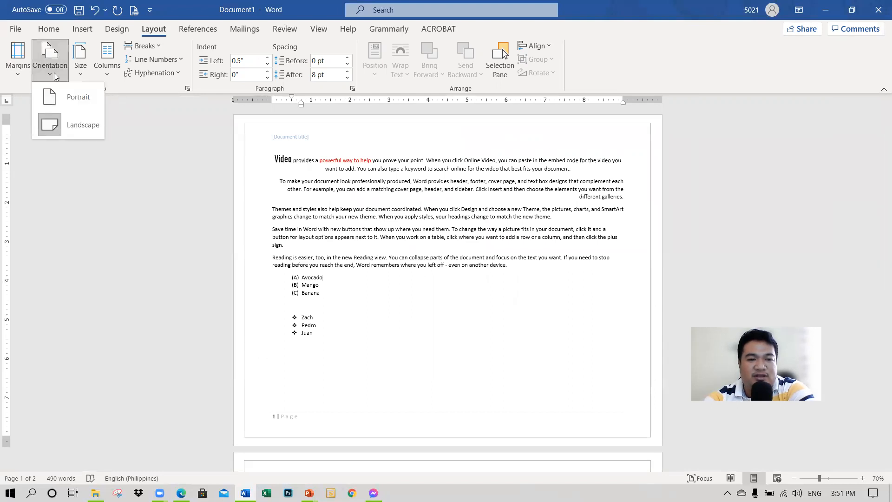
pyautogui.click(65, 97)
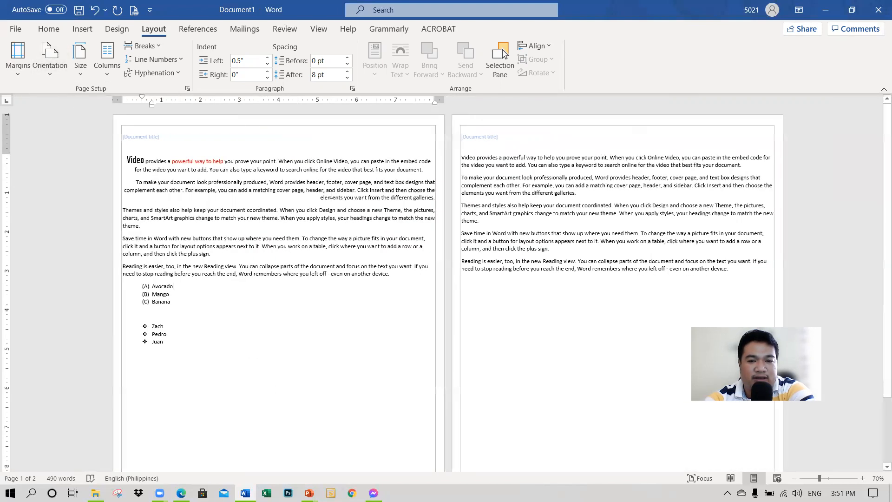
# Step: Examine the available paper sizes, including Letter, Legal and A4, without choosing another one
pyautogui.click(80, 64)
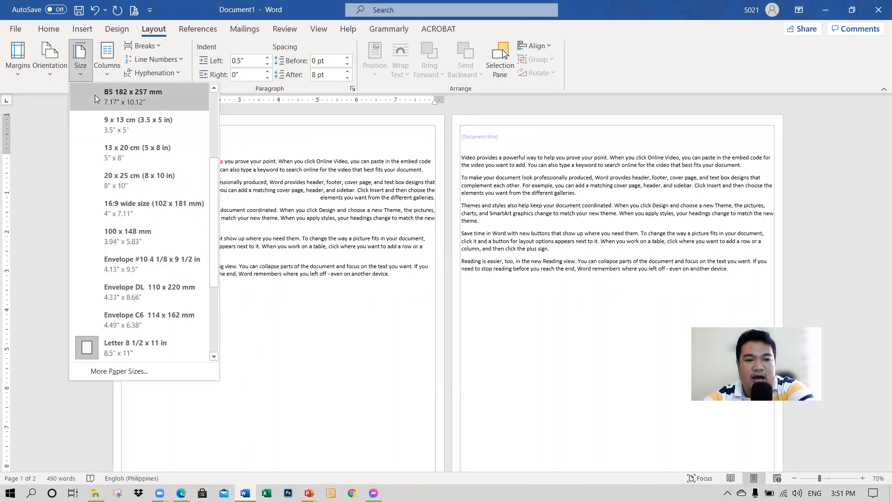
pyautogui.click(211, 323)
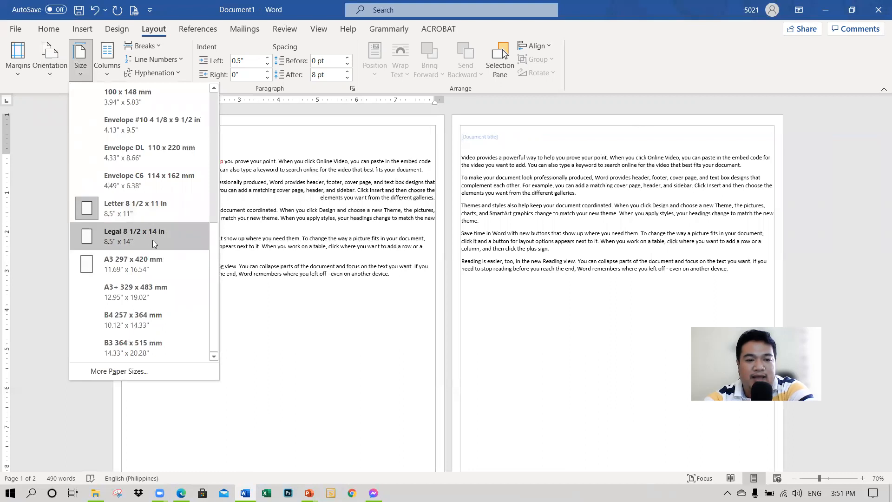
pyautogui.scroll(5, 158, 237)
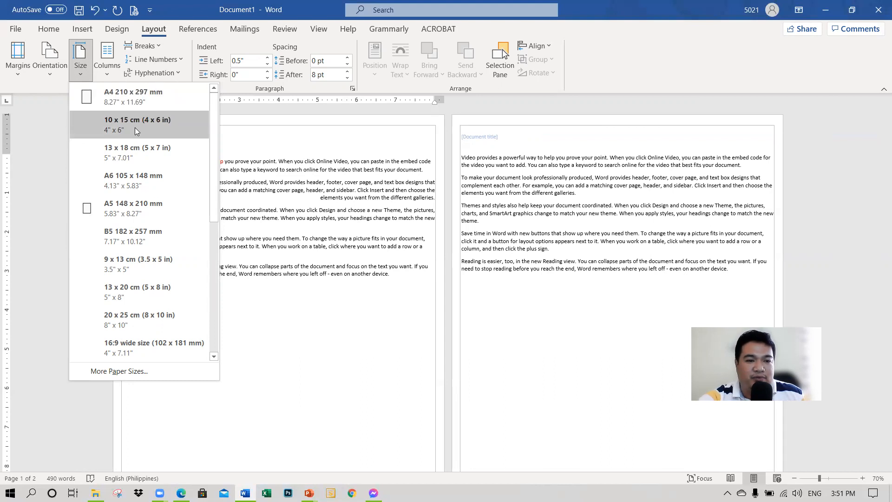
pyautogui.click(281, 184)
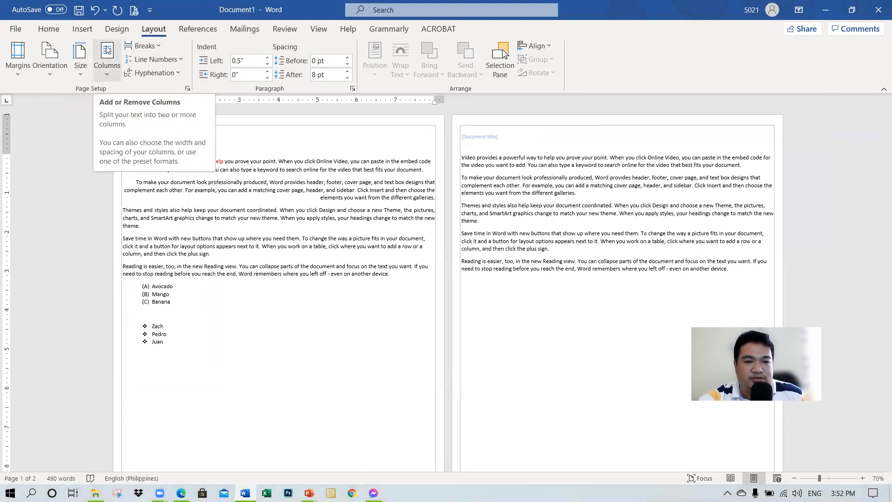
# Step: Lay out the first two paragraphs on page 1 in three columns
pyautogui.click(171, 182)
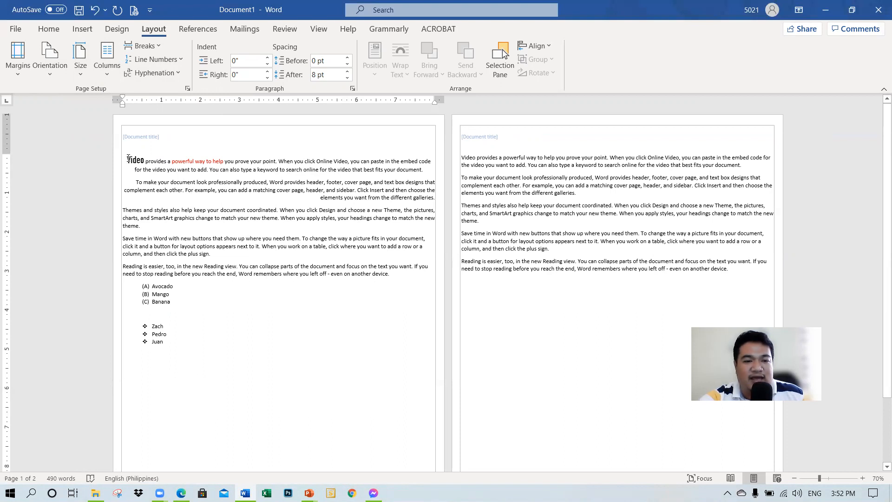
pyautogui.moveTo(129, 159); pyautogui.dragTo(431, 197)
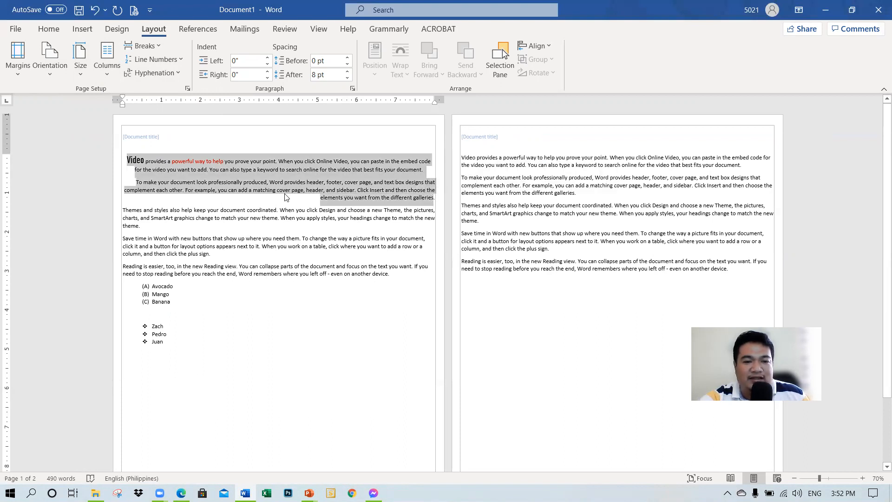
pyautogui.click(107, 60)
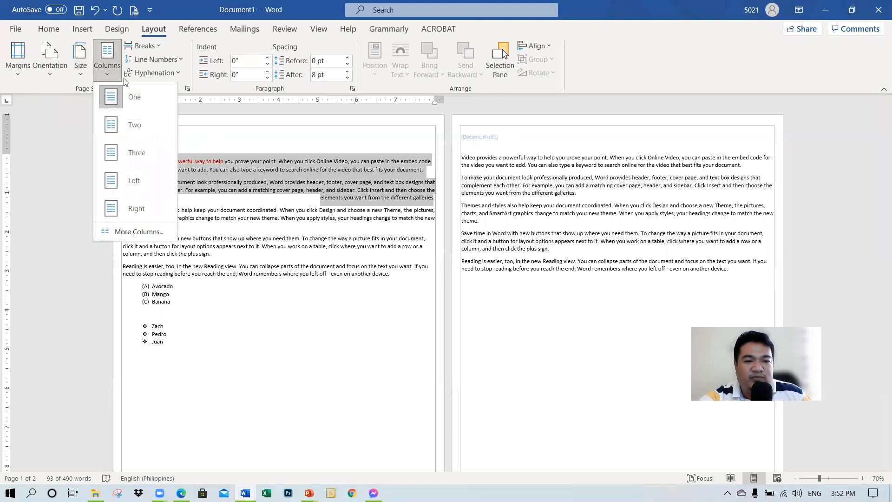
pyautogui.click(312, 180)
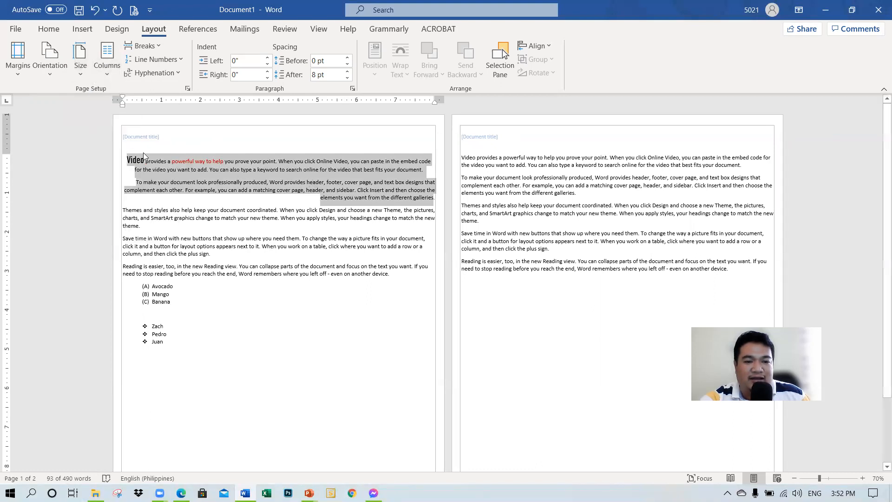
pyautogui.click(106, 65)
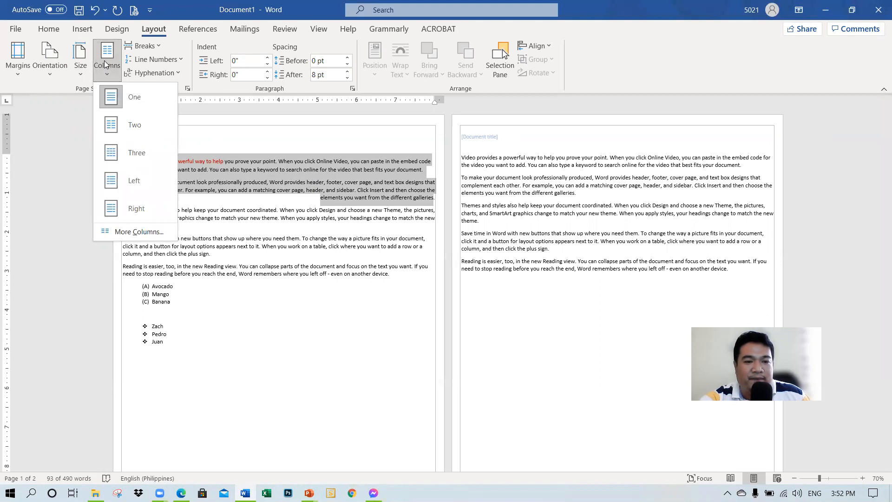
pyautogui.click(135, 153)
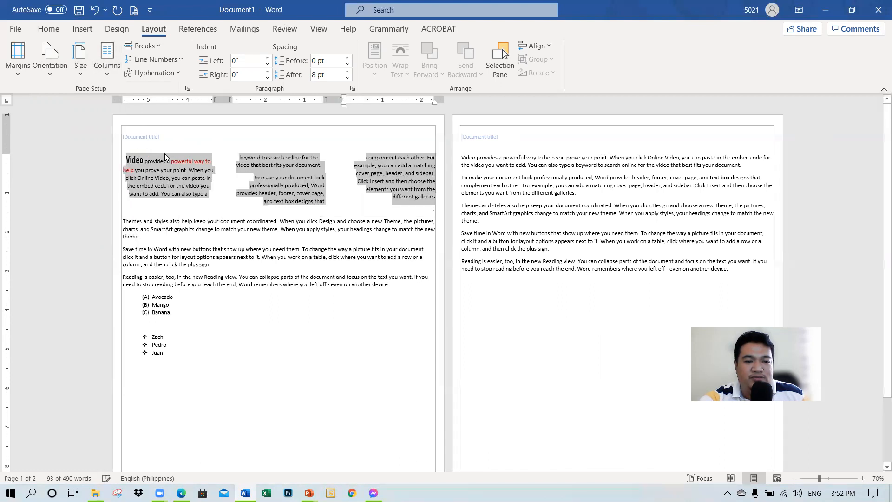
pyautogui.click(261, 249)
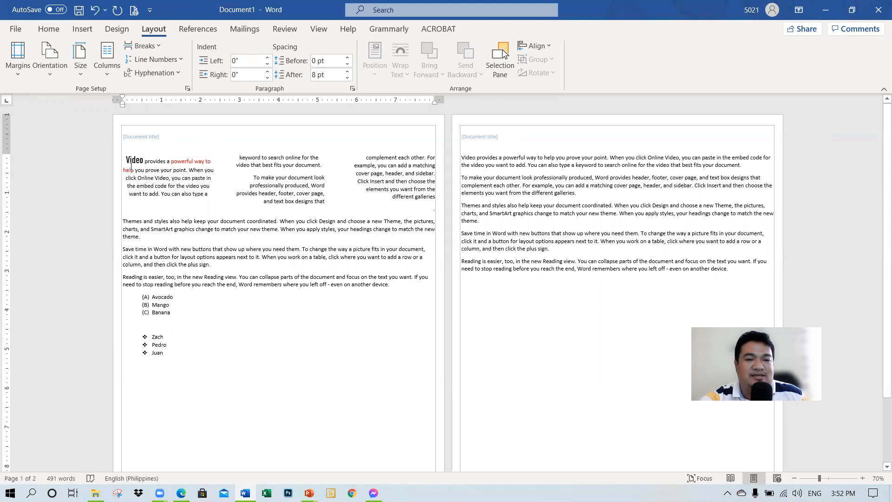
# Step: Undo the three-column layout of the first two paragraphs
pyautogui.scroll(-3, 176, 242)
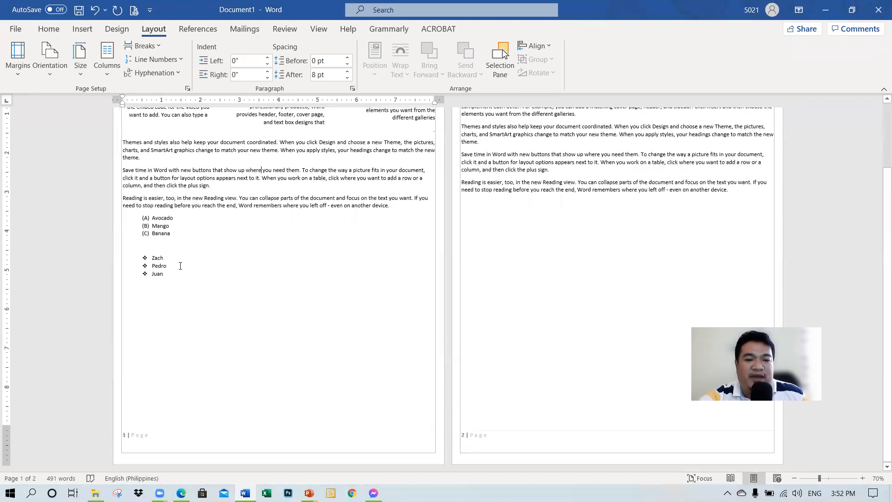
pyautogui.scroll(3, 180, 265)
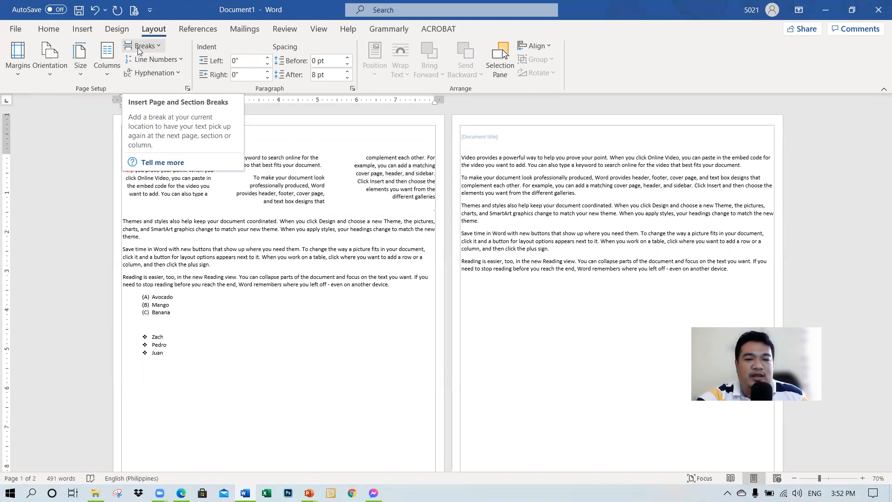
pyautogui.click(242, 315)
pyautogui.hotkey('ctrl', 'z')
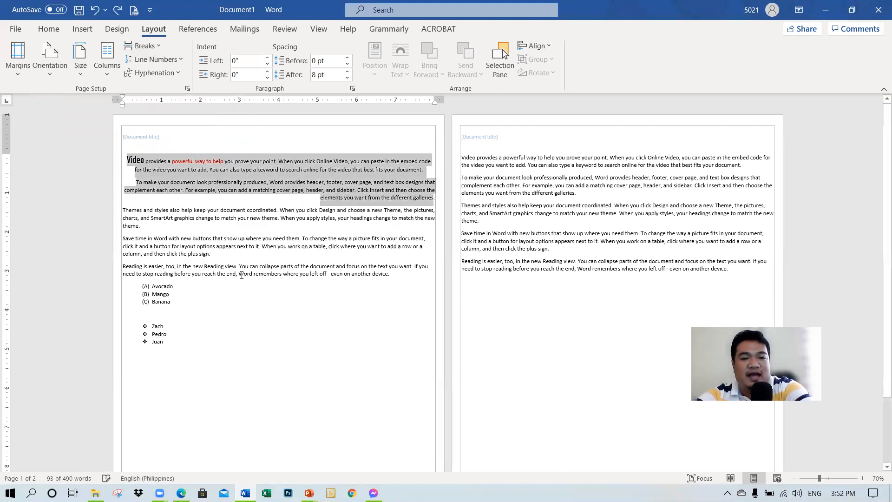
# Step: Add the heading "Introduction" on its own line above the first paragraph on page 1
pyautogui.click(185, 237)
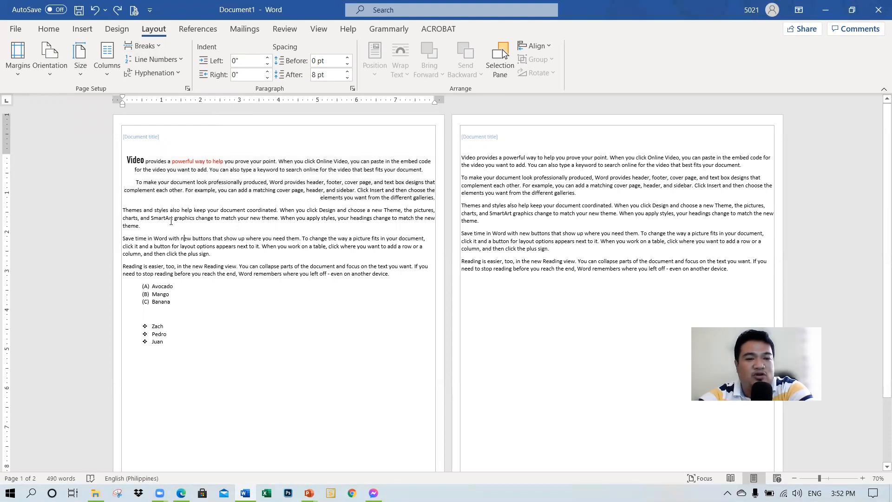
pyautogui.keyDown('ctrl'); pyautogui.scroll(5, 189, 233); pyautogui.keyUp('ctrl')
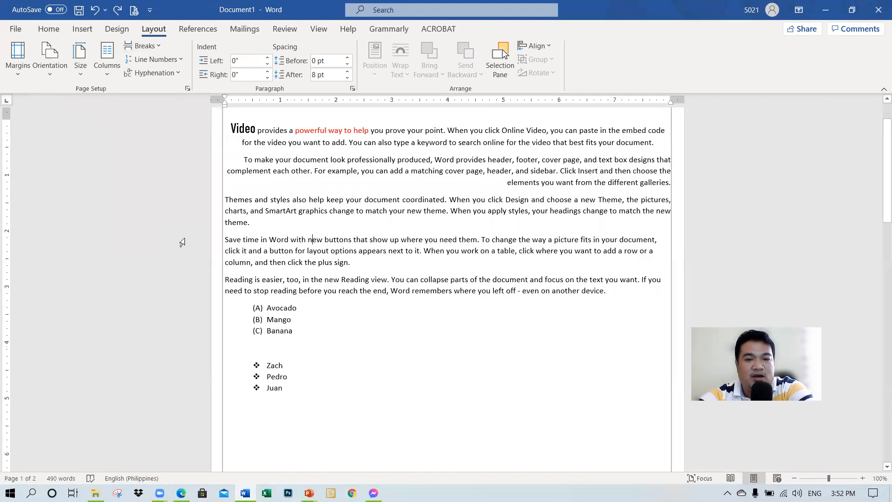
pyautogui.keyDown('ctrl'); pyautogui.scroll(-5, 257, 255); pyautogui.keyUp('ctrl')
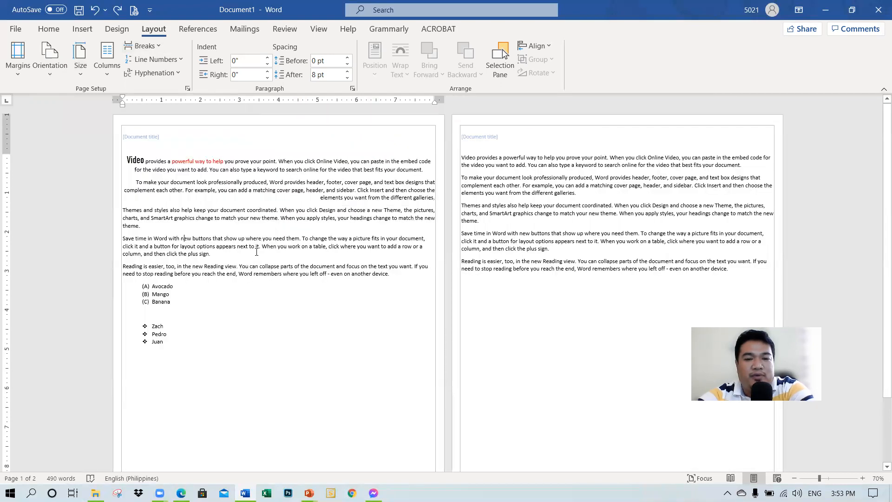
pyautogui.click(127, 159)
pyautogui.press('Return')
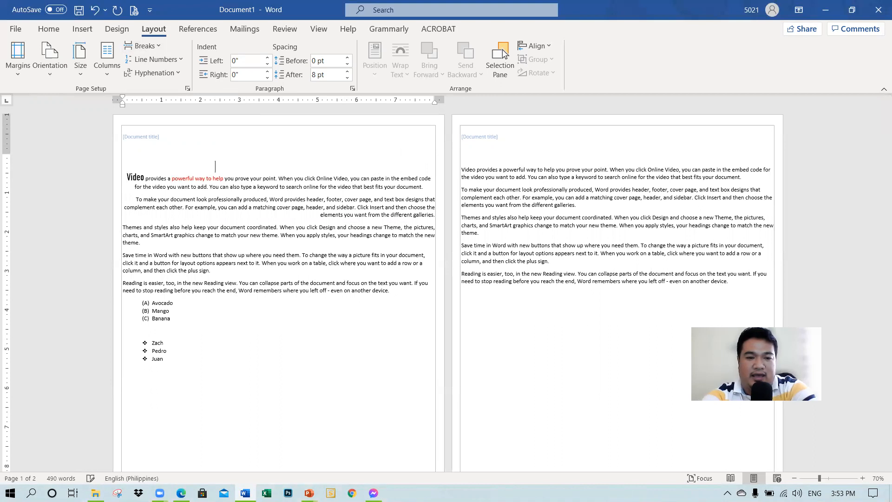
pyautogui.write('introduction')
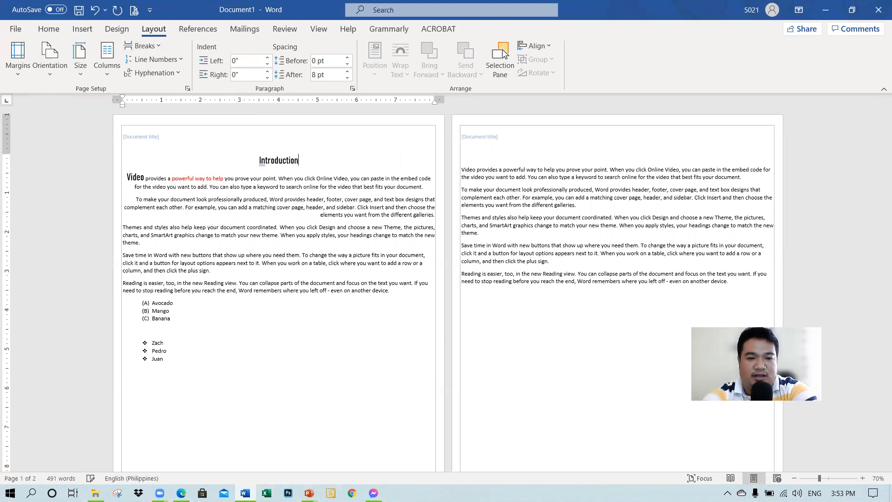
# Step: Delete the page gap and extra blank lines after the bulleted list so the second set of paragraphs follows on page 1
pyautogui.scroll(-1, 257, 369)
pyautogui.click(248, 368)
pyautogui.press('Delete')
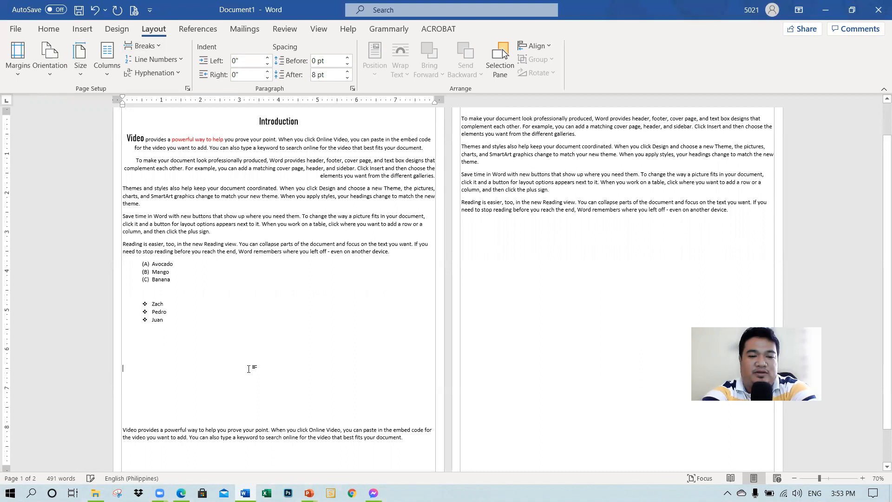
pyautogui.press('Delete')
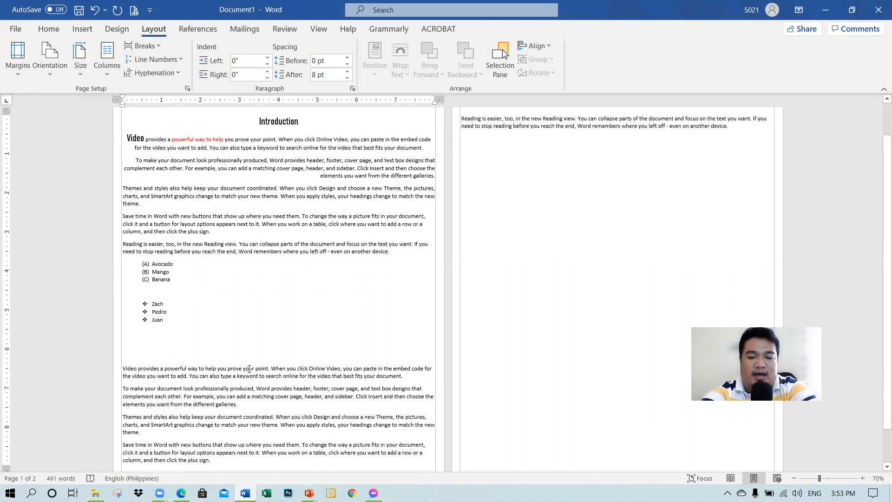
pyautogui.press('Delete')
pyautogui.press('Delete')
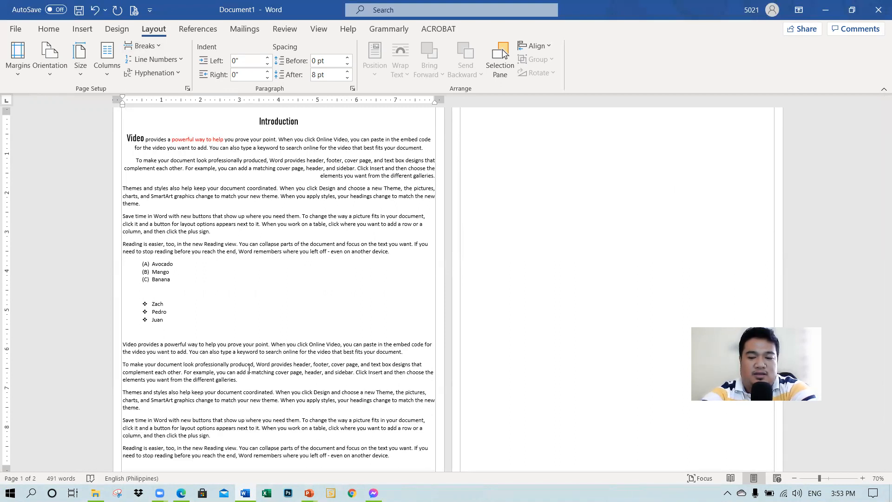
# Step: Add the heading "CHAPTER 2" above the second set of paragraphs, correcting its spelling
pyautogui.press('Return')
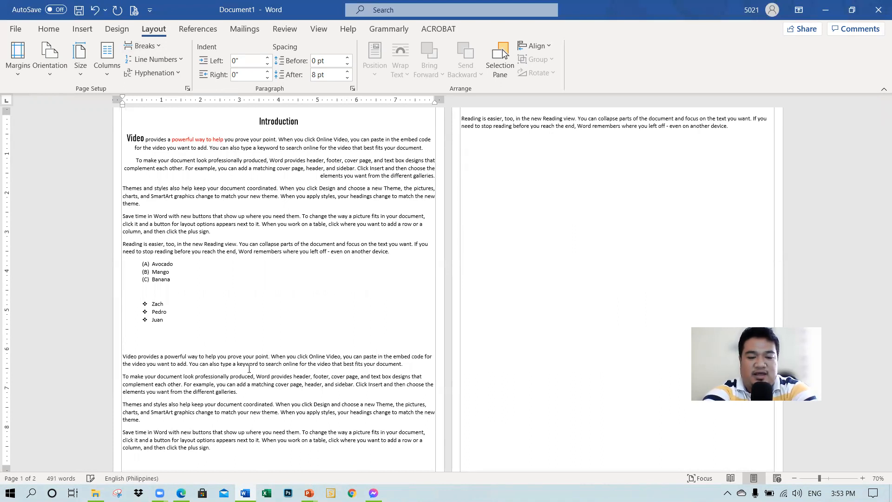
pyautogui.press('capslock')
pyautogui.write('CHA[TER')
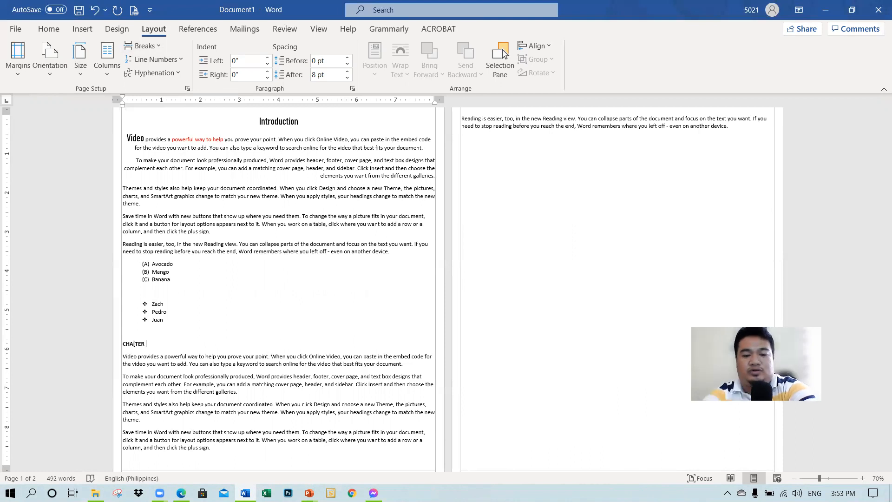
pyautogui.write(' 2')
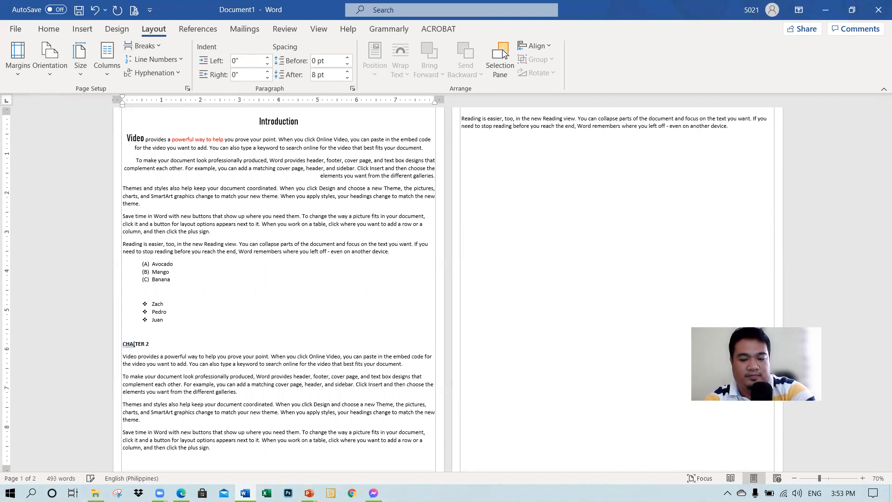
pyautogui.keyDown('ctrl'); pyautogui.scroll(5, 169, 388); pyautogui.keyUp('ctrl')
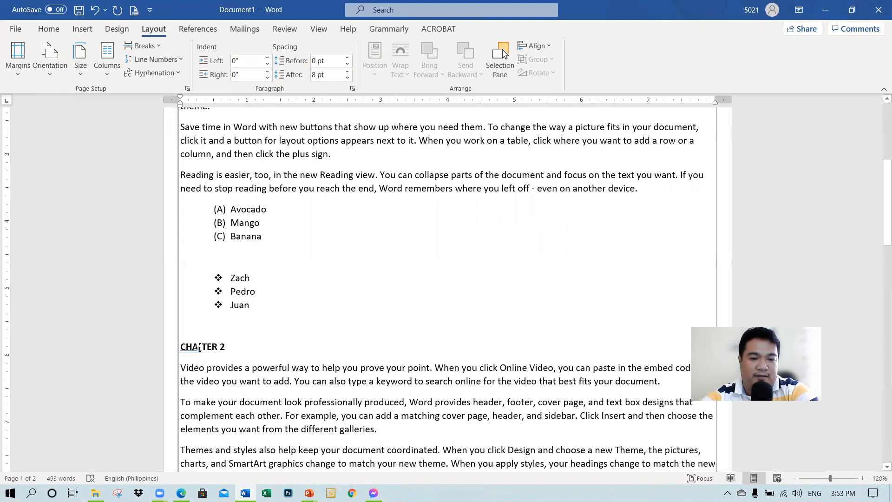
pyautogui.click(200, 347)
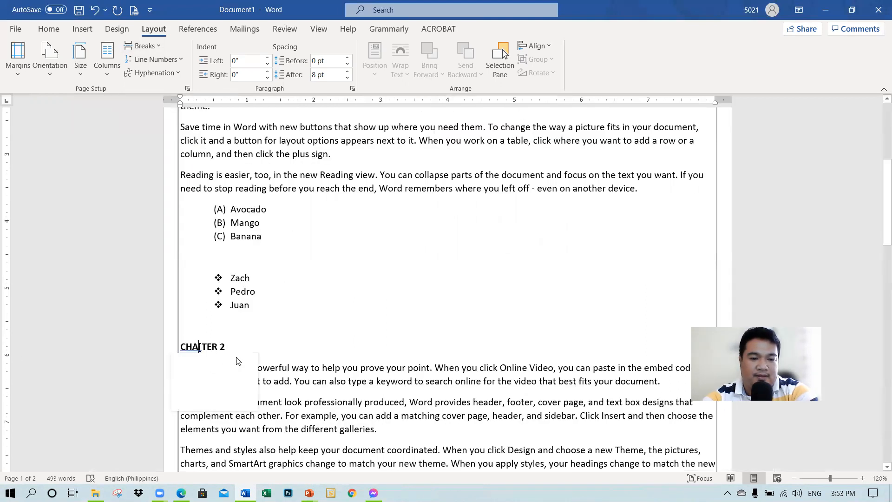
pyautogui.press('Delete')
pyautogui.write('P')
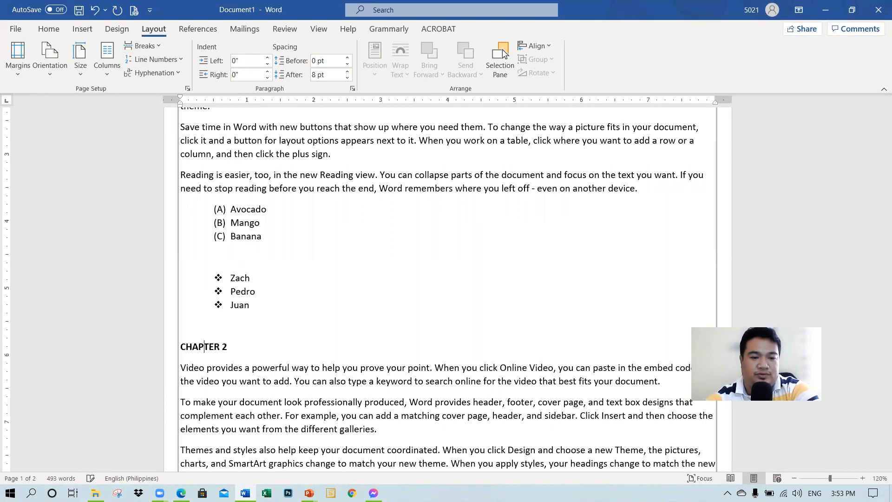
# Step: Insert a page break before the CHAPTER 2 heading and remove the blank line above the heading on page 2
pyautogui.click(228, 327)
pyautogui.scroll(-5, 228, 327)
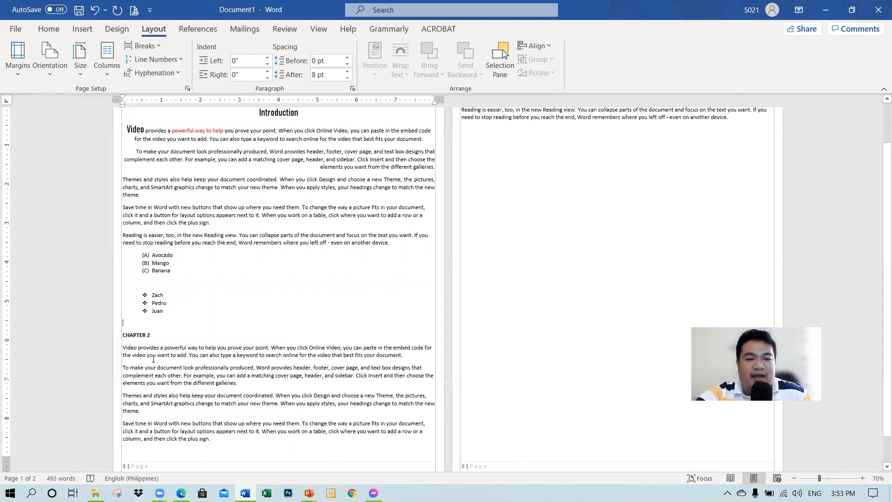
pyautogui.scroll(2, 156, 356)
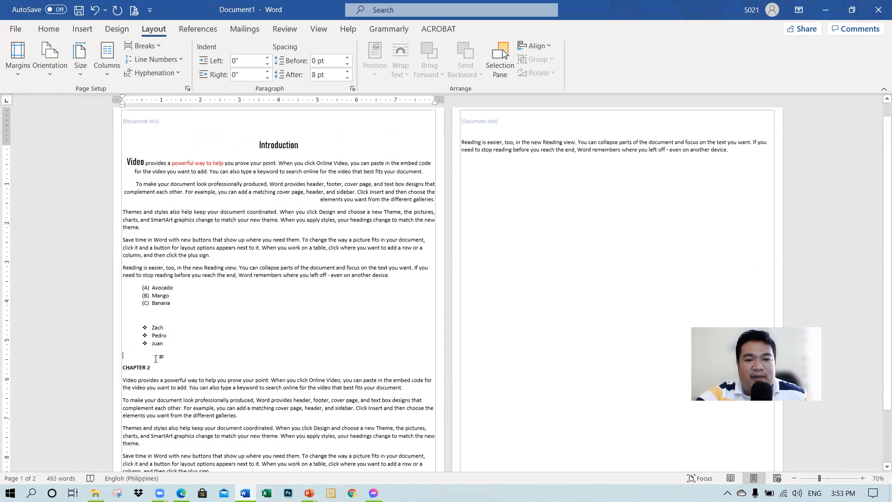
pyautogui.scroll(-1, 156, 358)
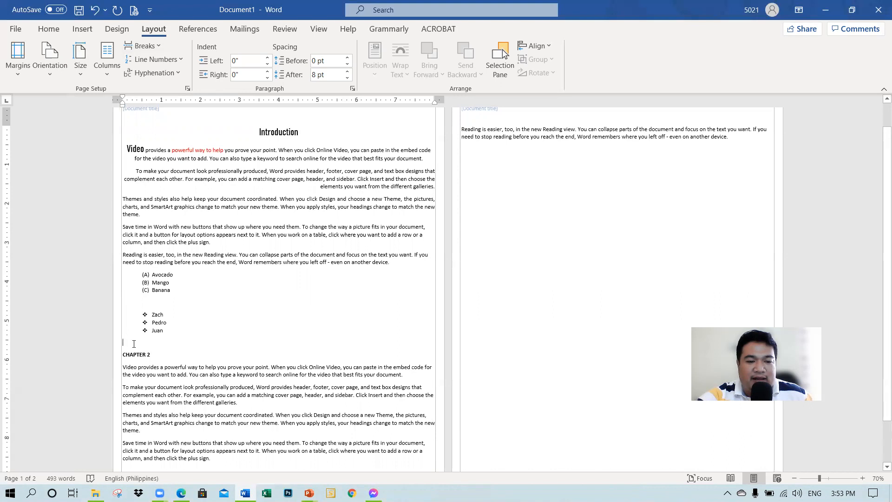
pyautogui.click(150, 49)
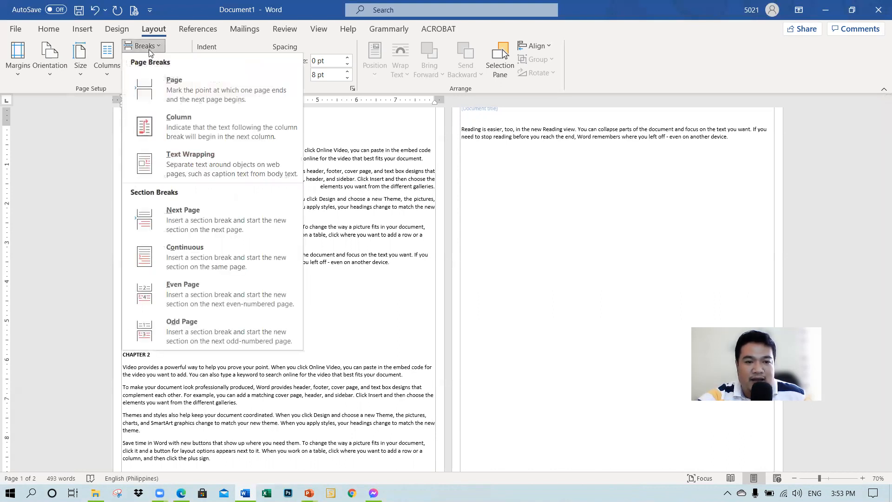
pyautogui.click(146, 95)
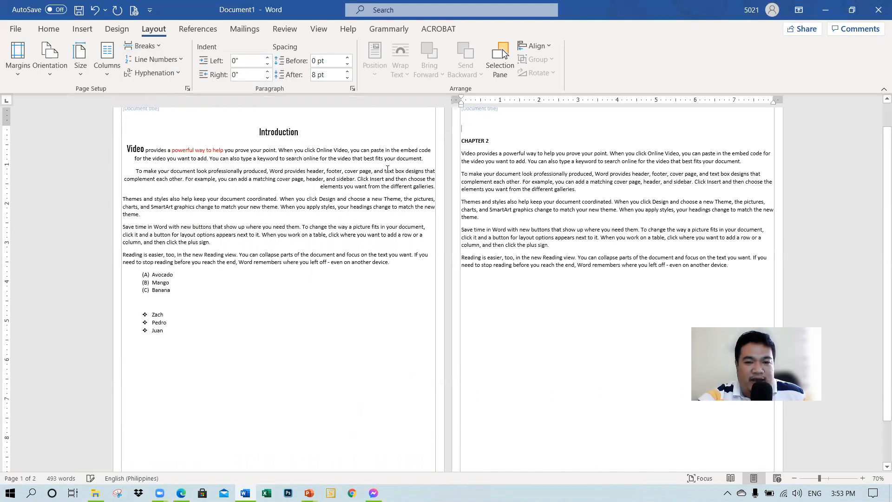
pyautogui.scroll(1, 523, 207)
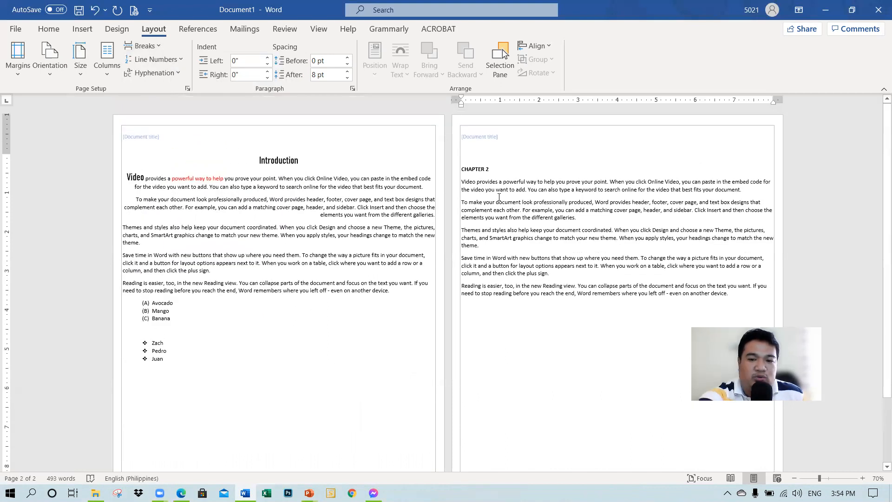
pyautogui.press('BackSpace')
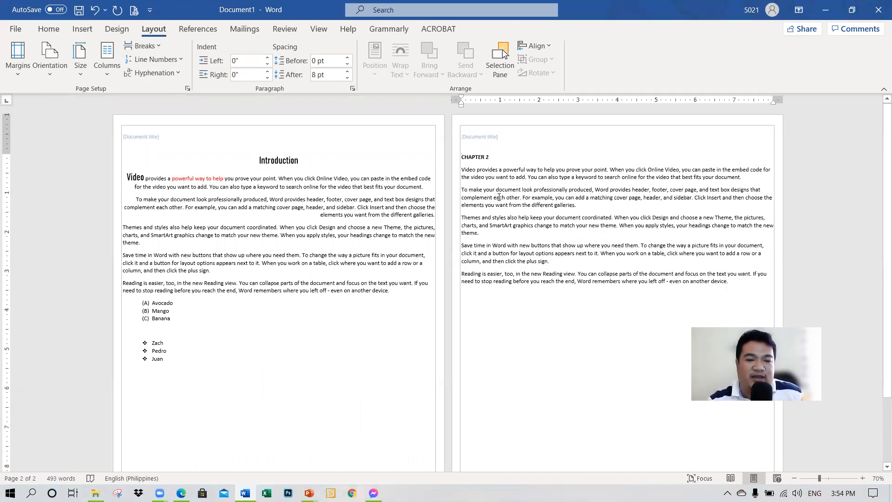
# Step: Examine both pages from header to footer to see how the page break separates the Introduction from CHAPTER 2
pyautogui.scroll(-3, 238, 253)
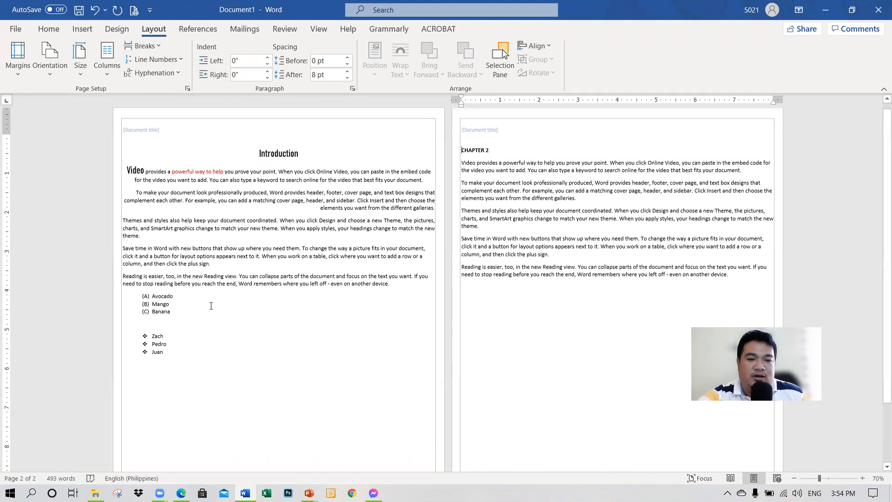
pyautogui.scroll(3, 362, 330)
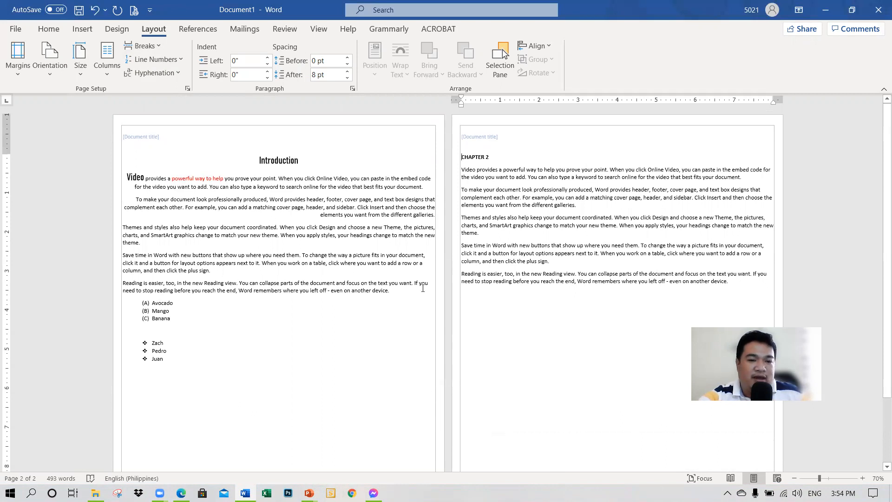
pyautogui.scroll(-3, 96, 299)
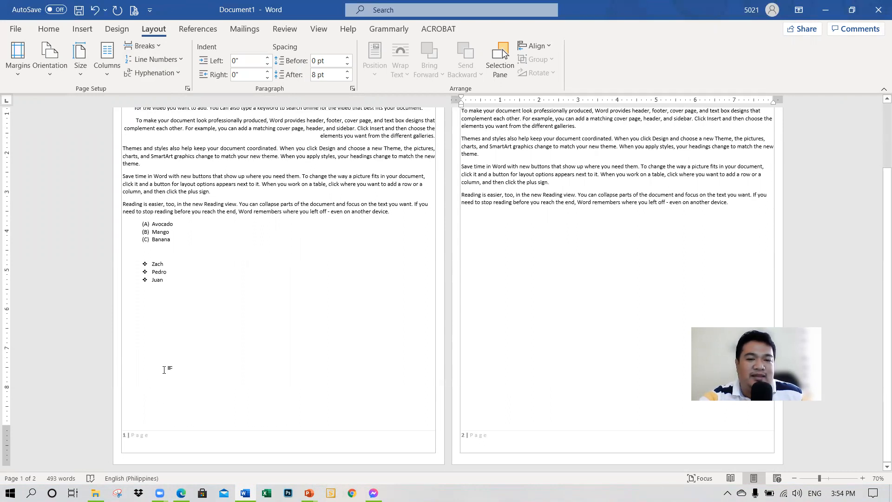
pyautogui.scroll(3, 508, 307)
pyautogui.scroll(2, 508, 307)
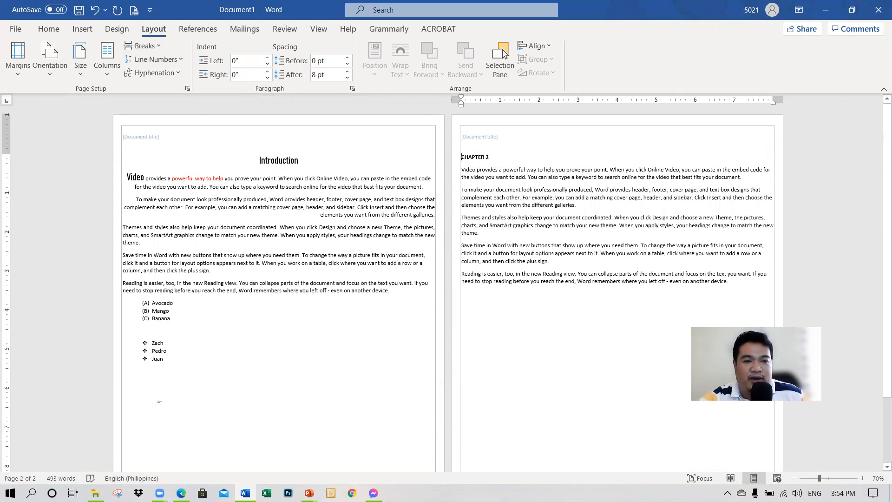
pyautogui.scroll(-3, 161, 402)
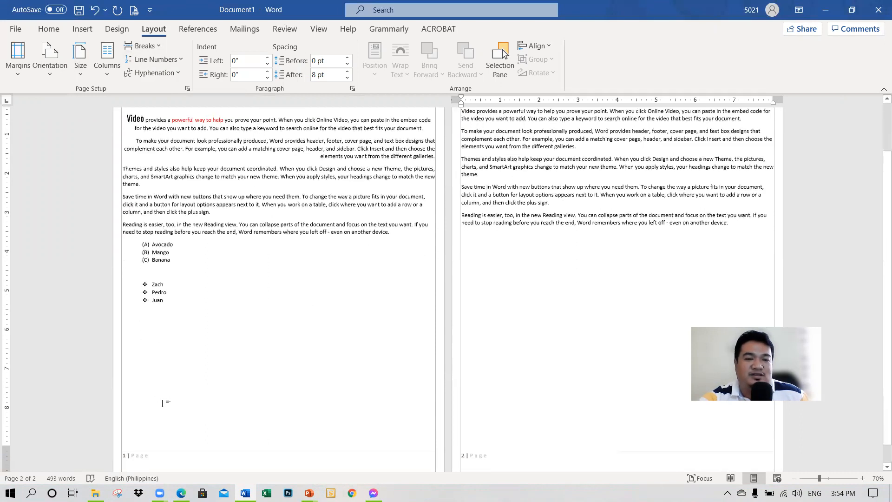
pyautogui.scroll(-1, 163, 401)
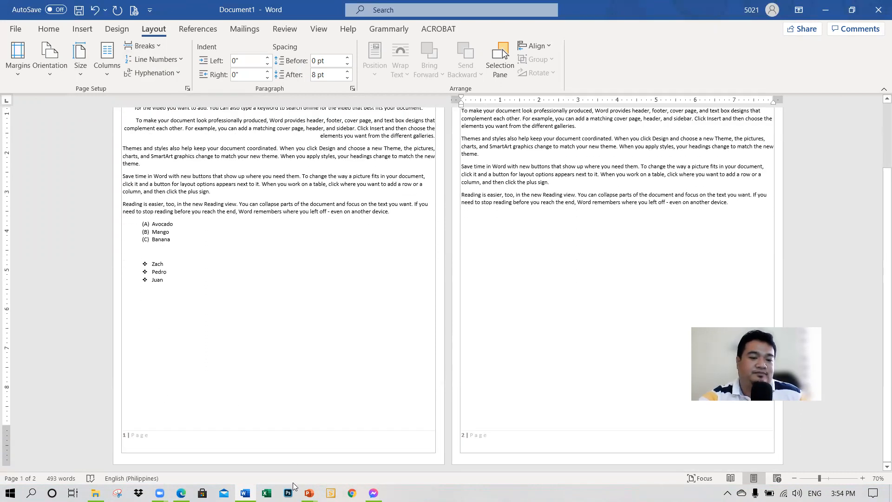
# Step: Switch to the "Unit 5 - MS Word" presentation in PowerPoint and show slide 13, Working with Tables
pyautogui.moveTo(308, 492)
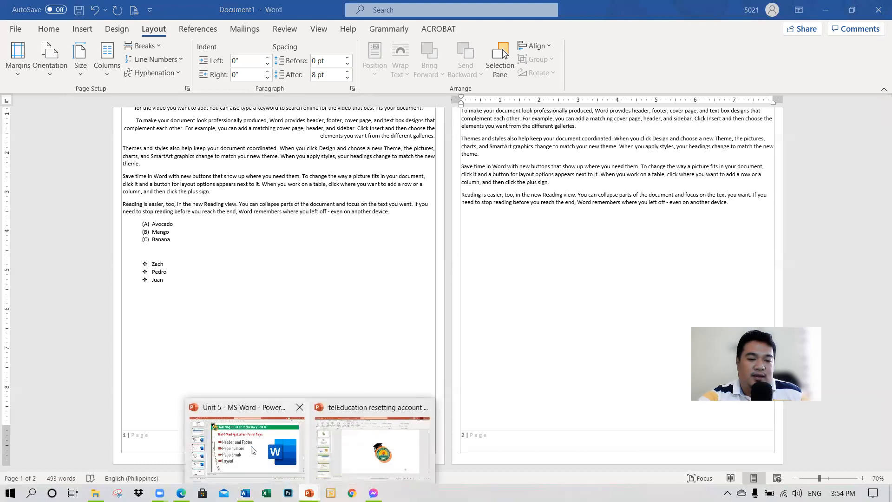
pyautogui.click(254, 448)
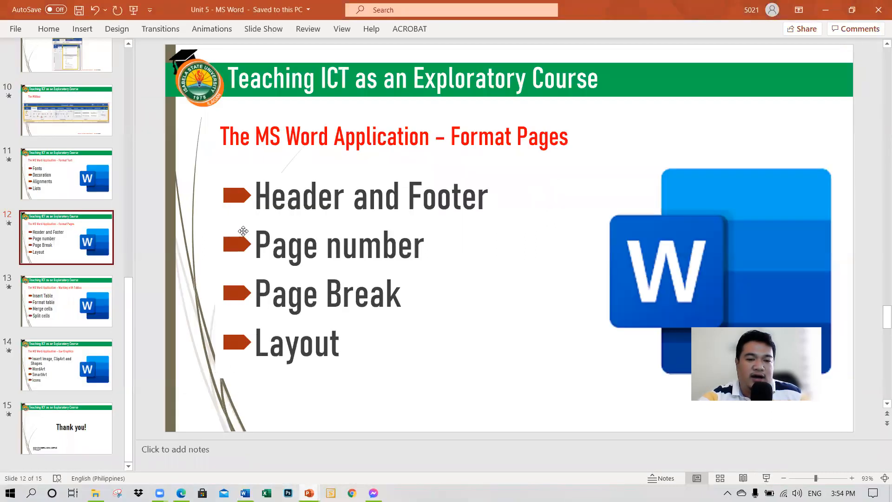
pyautogui.click(110, 320)
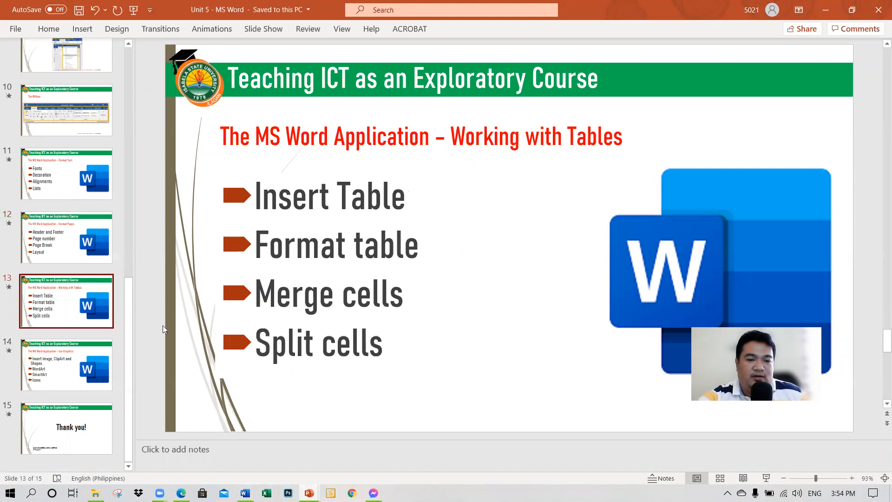
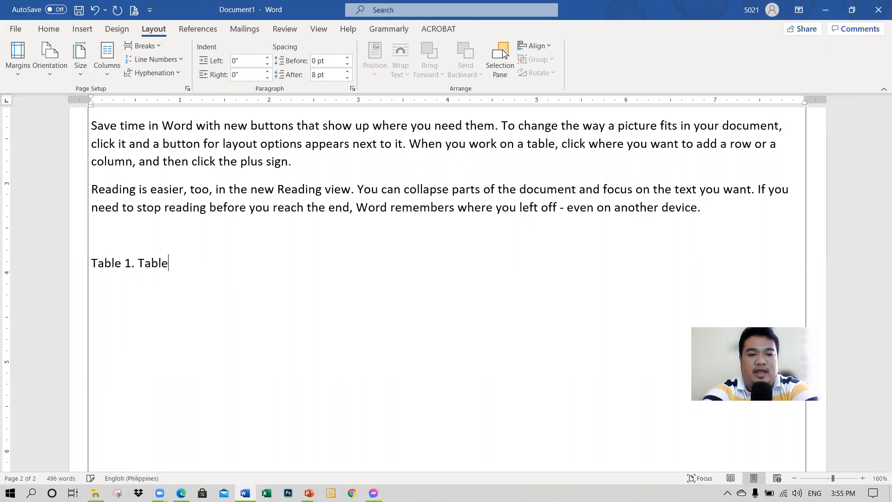
# Step: Complete the caption as "Table 1. Table Title" and insert a table with 4 columns and 5 rows below it
pyautogui.write('Title')
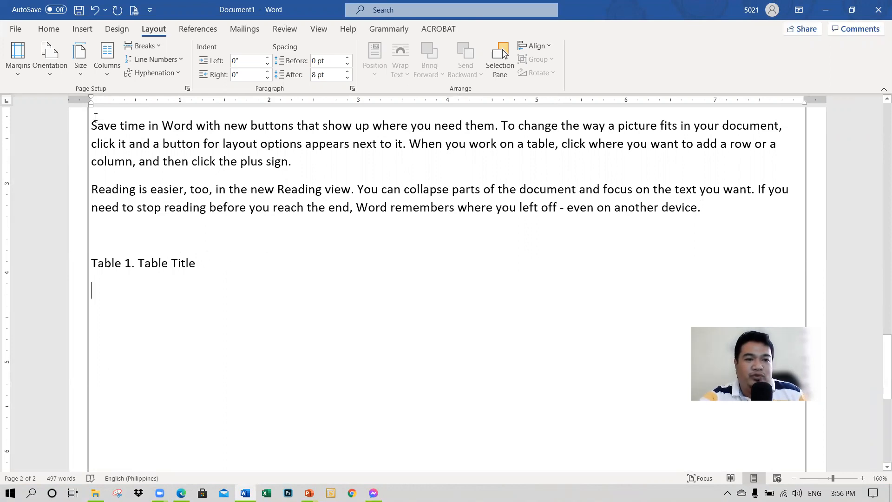
pyautogui.click(85, 30)
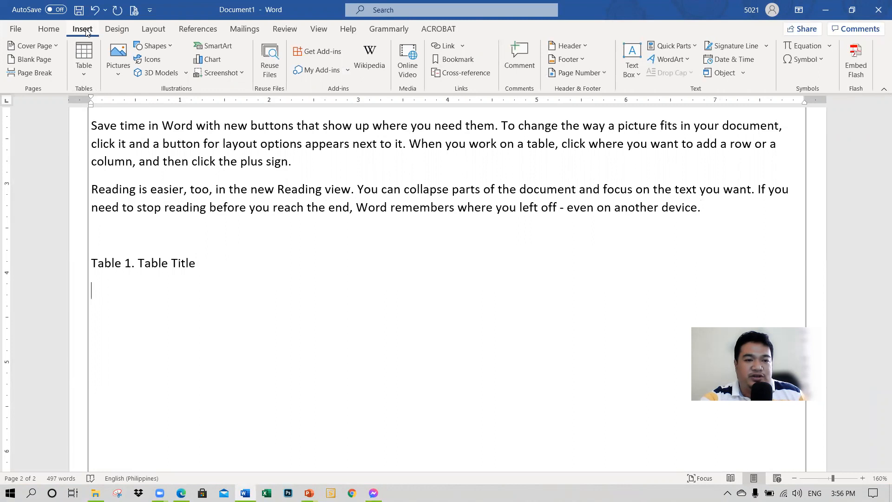
pyautogui.click(81, 69)
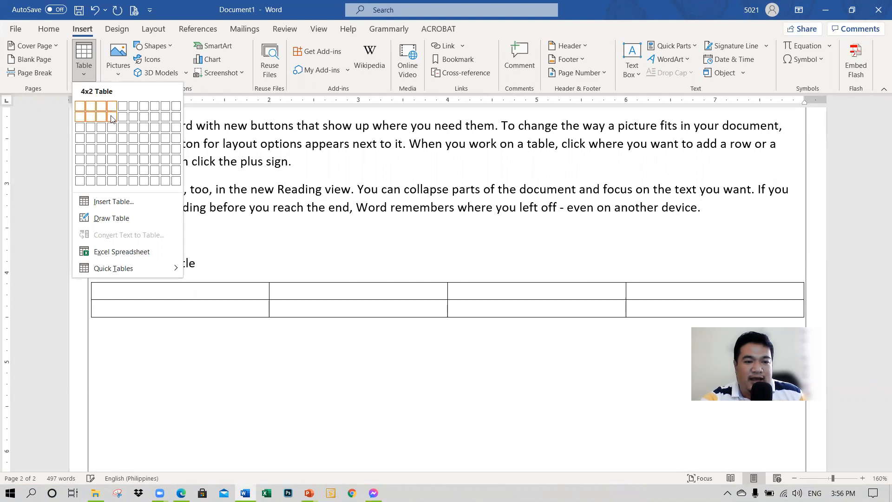
pyautogui.click(112, 148)
pyautogui.scroll(-4, 225, 211)
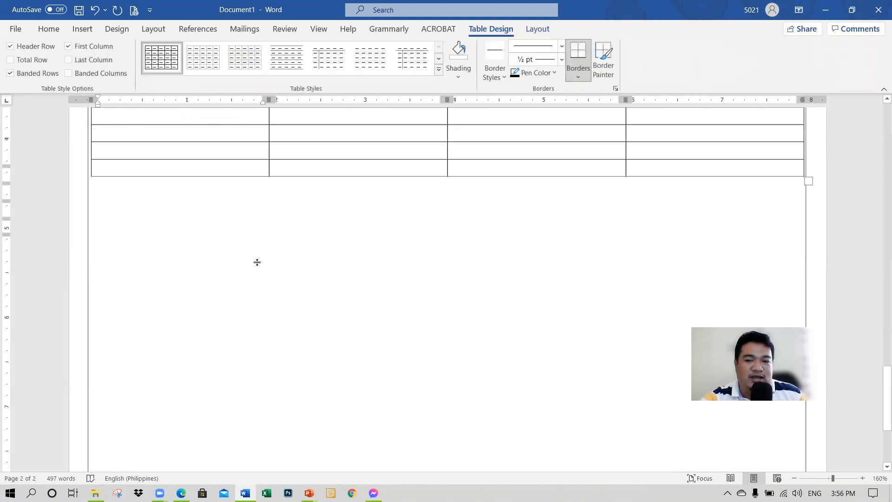
pyautogui.scroll(2, 226, 250)
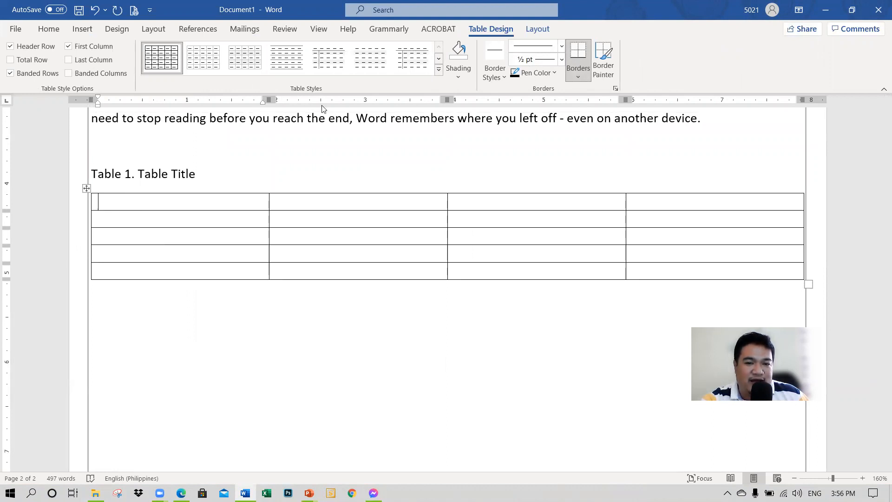
# Step: Indent the table about 0.3 inch from the margin and narrow its four columns to an overall width of about 5.5 inches
pyautogui.moveTo(91, 99); pyautogui.dragTo(118, 100)
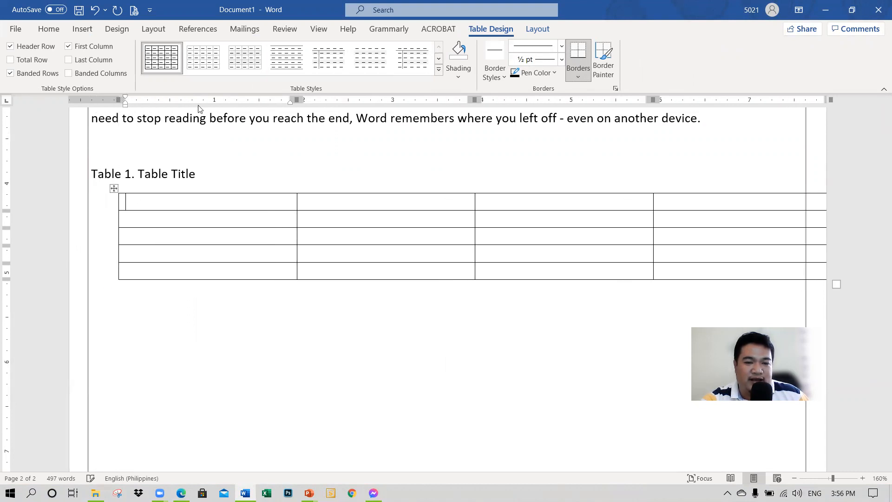
pyautogui.moveTo(831, 99); pyautogui.dragTo(765, 100)
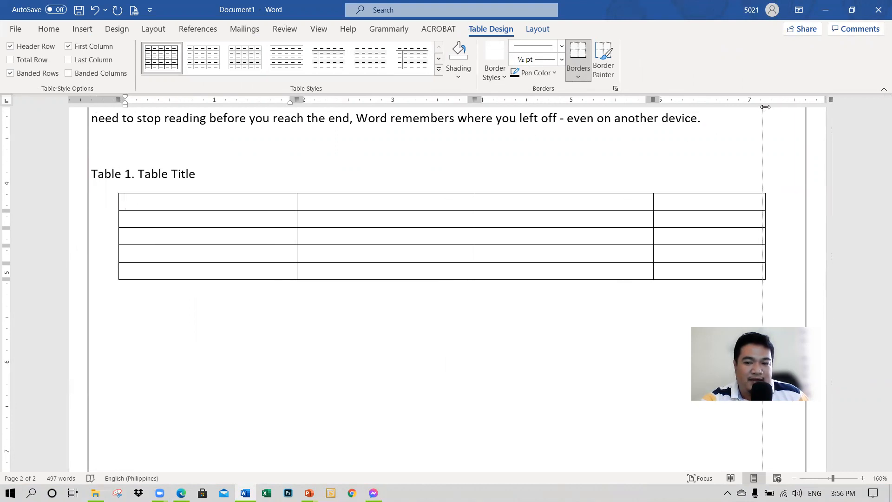
pyautogui.moveTo(297, 99); pyautogui.dragTo(241, 100)
pyautogui.moveTo(421, 99); pyautogui.dragTo(374, 100)
pyautogui.moveTo(553, 99); pyautogui.dragTo(515, 102)
pyautogui.moveTo(626, 99); pyautogui.dragTo(614, 99)
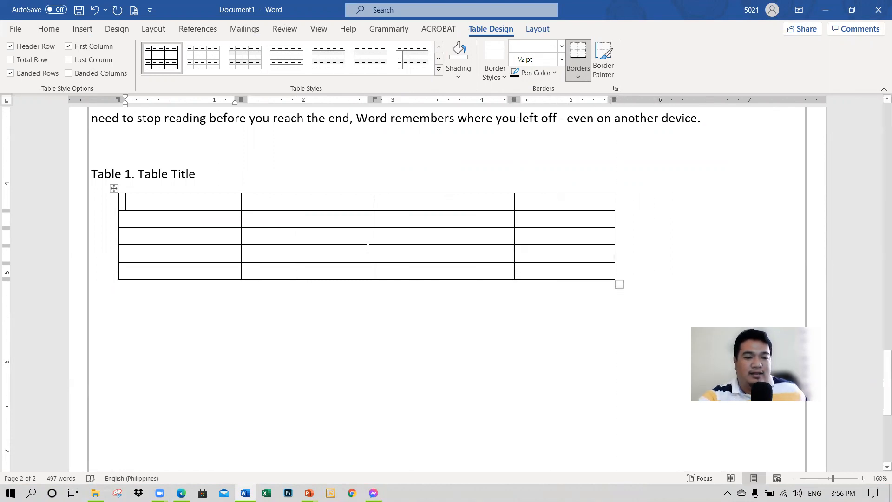
# Step: Enter the column headings Description, Frequency and Percentage in the first three cells of the table's top row
pyautogui.write('Descrip')
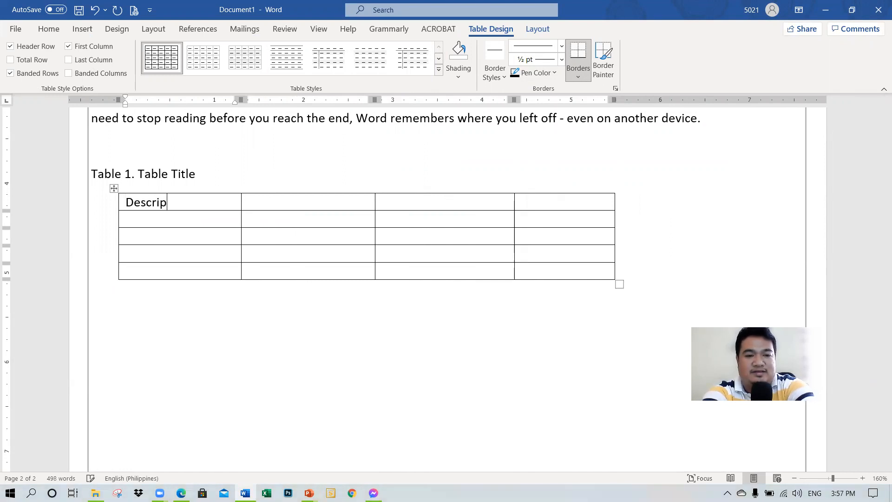
pyautogui.write('tion')
pyautogui.press('Tab')
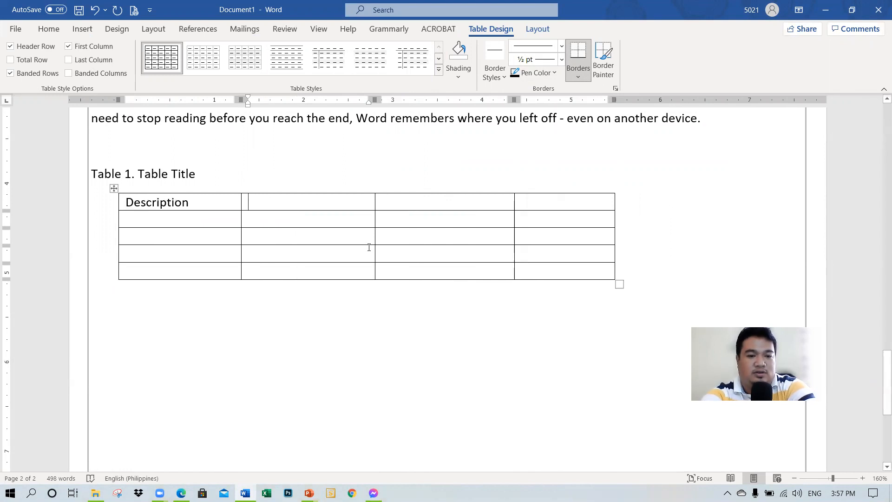
pyautogui.write('Fre')
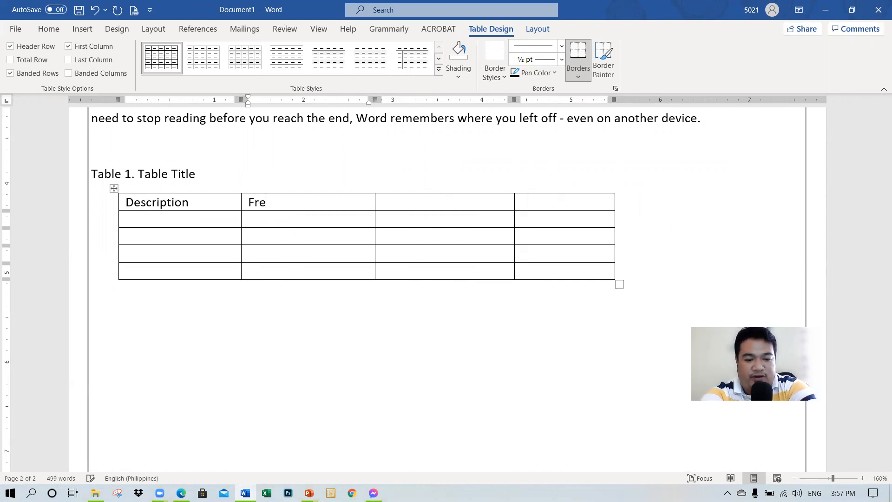
pyautogui.write('quexnv')
pyautogui.press('BackSpace')
pyautogui.press('BackSpace')
pyautogui.press('BackSpace')
pyautogui.write('ncy')
pyautogui.press('Tab')
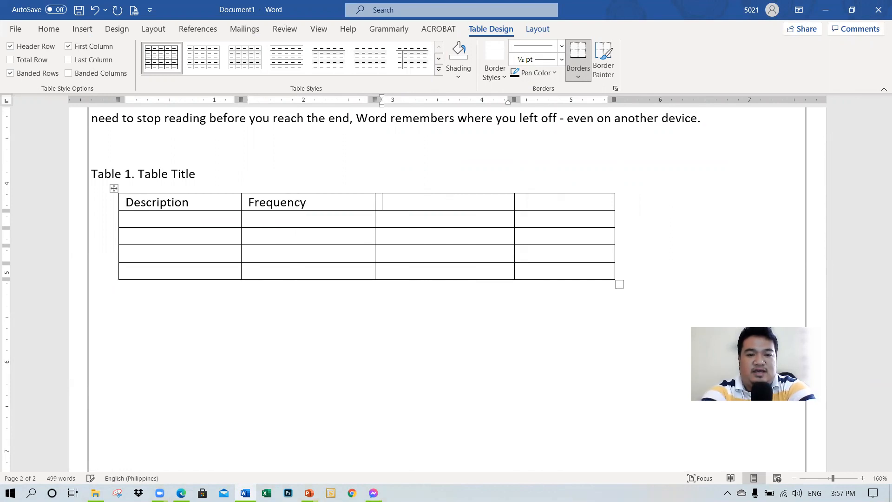
pyautogui.write('{')
pyautogui.press('BackSpace')
pyautogui.write('Per')
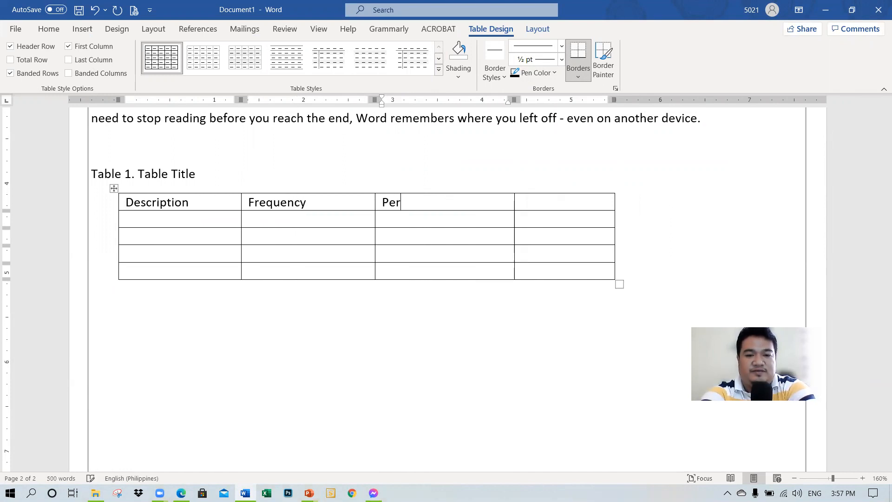
pyautogui.write('cen')
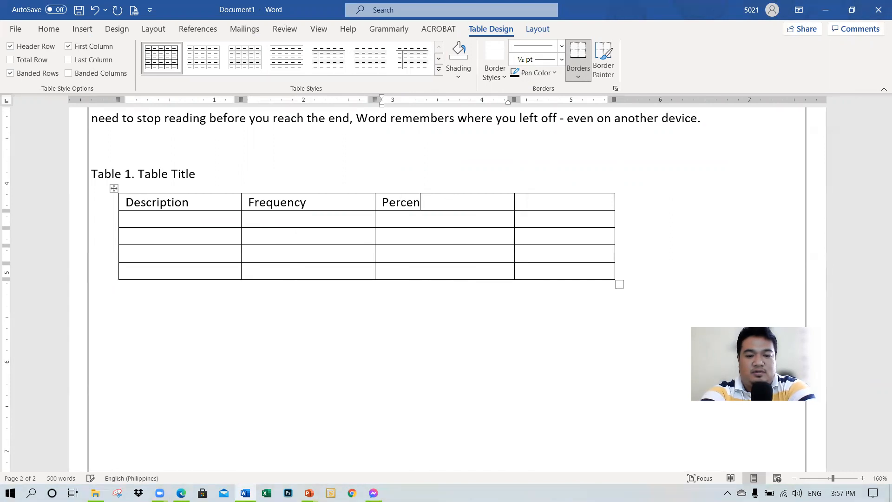
pyautogui.write('tage')
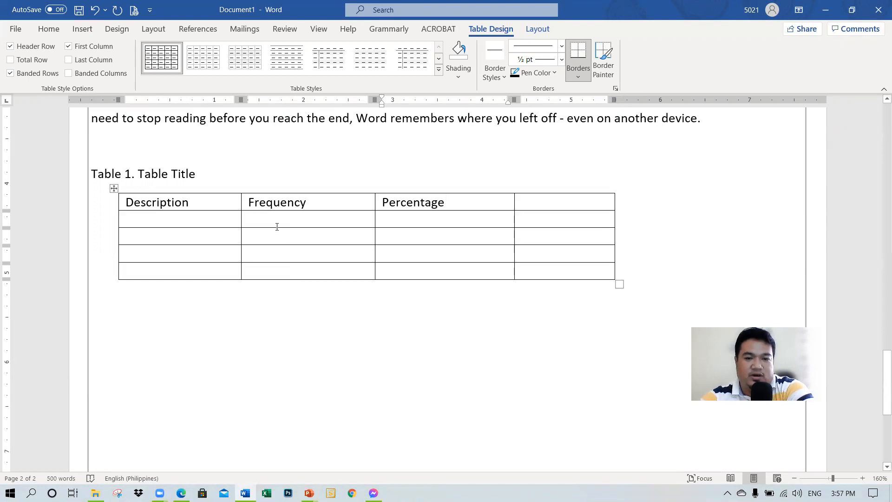
# Step: Starting in the second row, advance cell by cell past the table's last cell to add six empty rows at its end
pyautogui.click(188, 238)
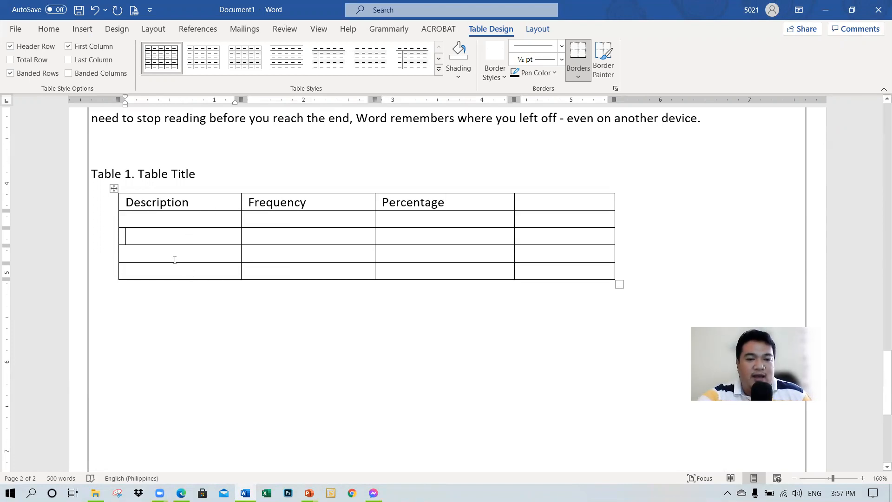
pyautogui.scroll(-3, 175, 259)
pyautogui.scroll(2, 167, 255)
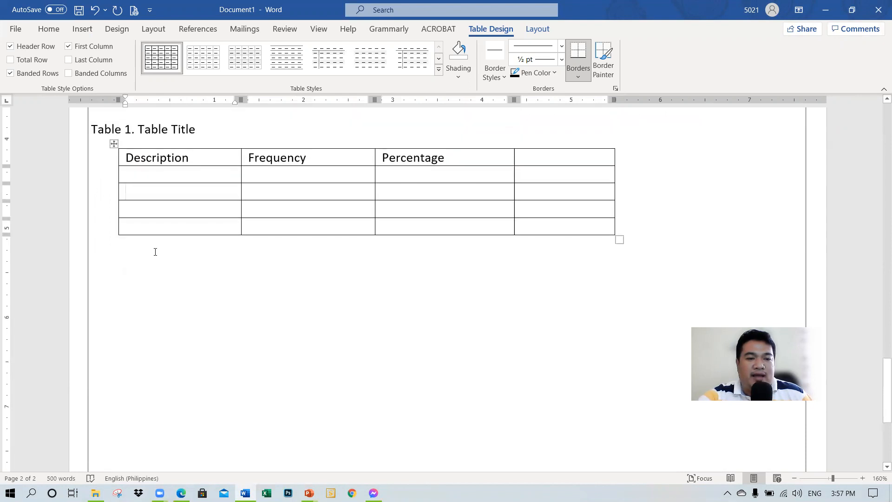
pyautogui.click(133, 177)
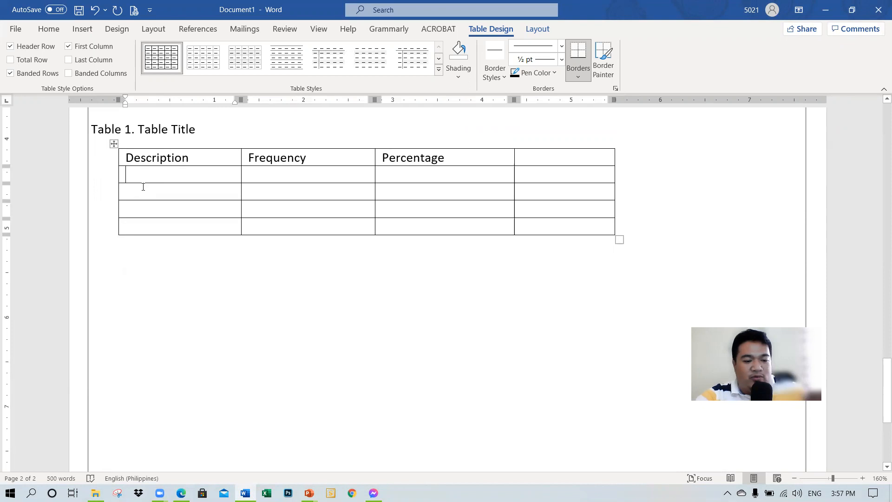
pyautogui.press('Tab')
pyautogui.press('Tab')
pyautogui.press('Tab')
pyautogui.press('Tab')
pyautogui.press('Tab')
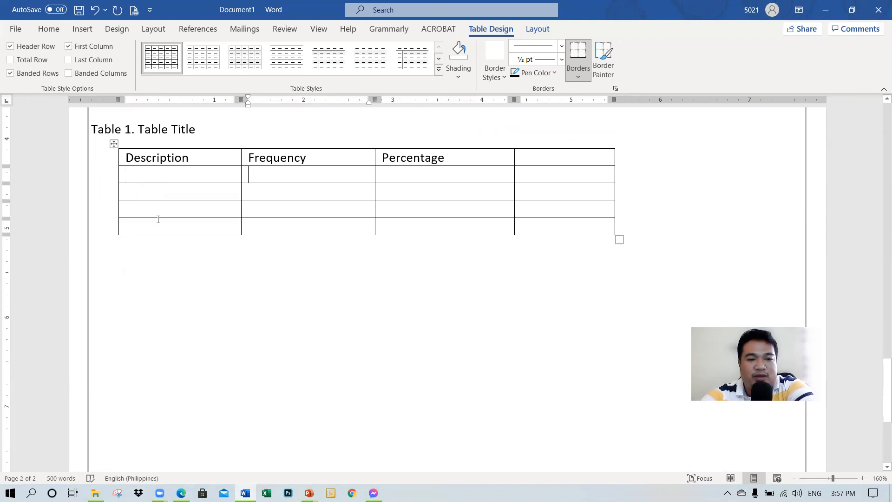
pyautogui.press('Tab')
pyautogui.press('Tab')
pyautogui.press('Tab')
pyautogui.press('Tab')
pyautogui.press('Tab')
pyautogui.press('Tab')
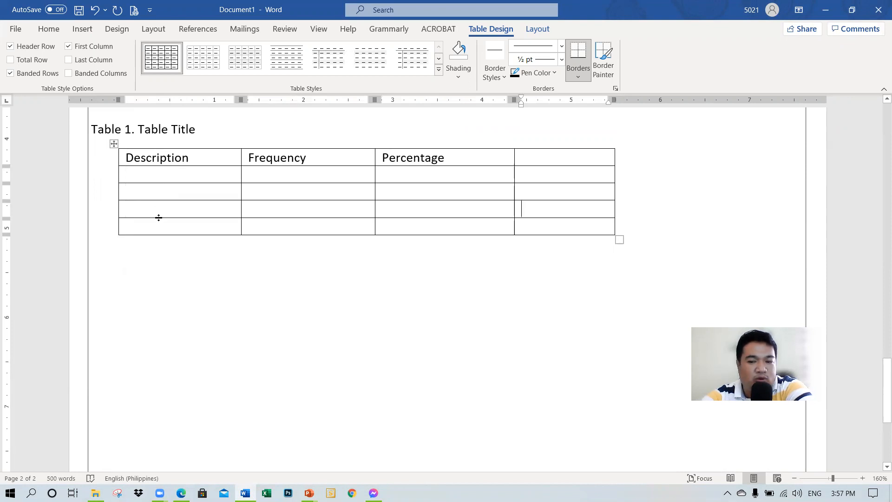
pyautogui.press('Tab')
pyautogui.press('Tab')
pyautogui.press('Tab')
pyautogui.press('Tab')
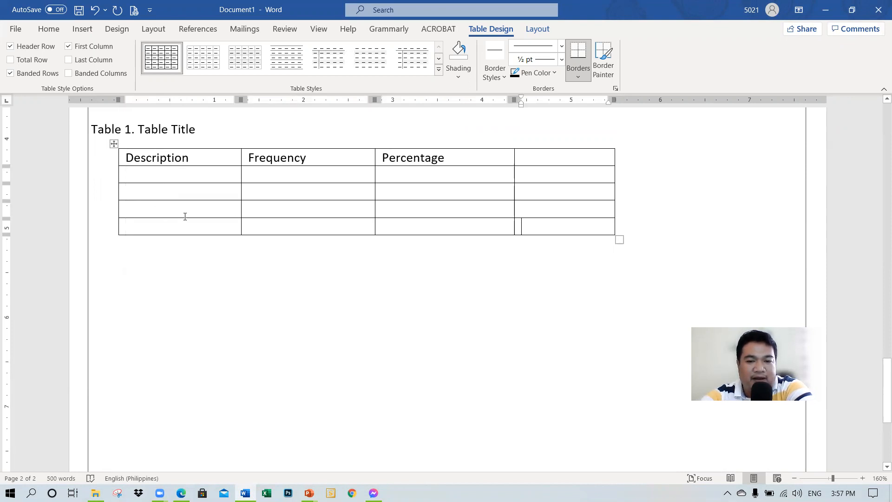
pyautogui.press('Tab')
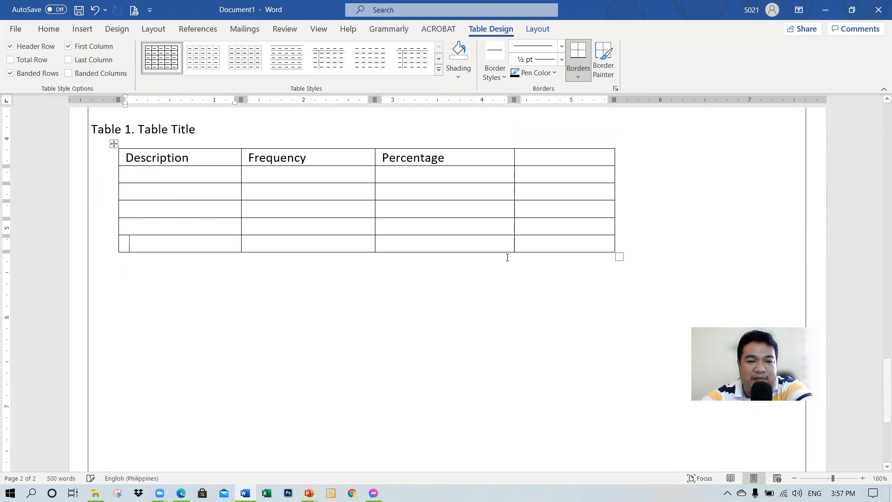
pyautogui.press('Tab')
pyautogui.press('Tab')
pyautogui.press('Tab')
pyautogui.press('Tab')
pyautogui.press('Tab')
pyautogui.press('Tab')
pyautogui.press('Tab')
pyautogui.press('Tab')
pyautogui.press('Tab')
pyautogui.press('Tab')
pyautogui.press('Tab')
pyautogui.press('Tab')
pyautogui.press('Tab')
pyautogui.press('Tab')
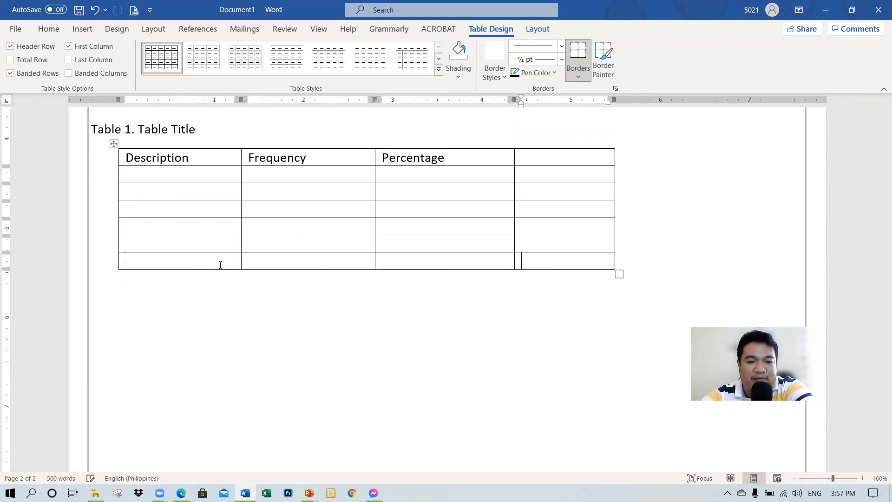
pyautogui.press('Tab')
pyautogui.press('Tab')
pyautogui.press('Tab')
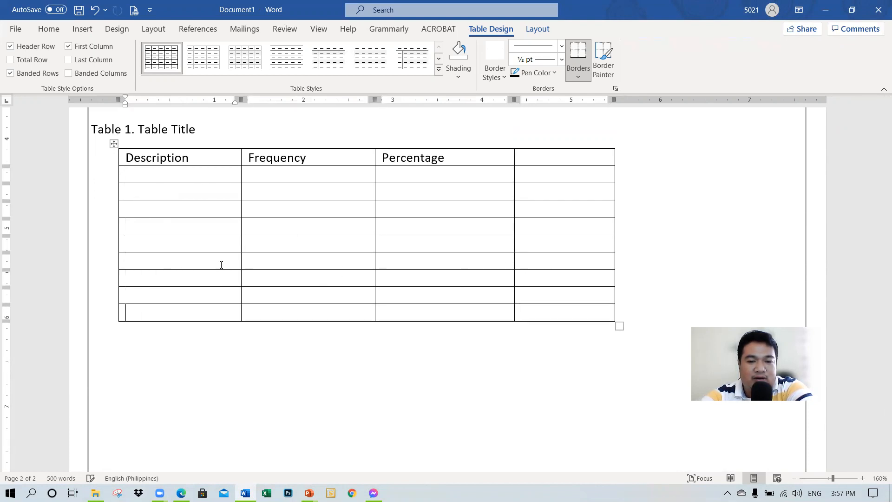
pyautogui.press('Tab')
pyautogui.press('Tab')
pyautogui.press('Tab')
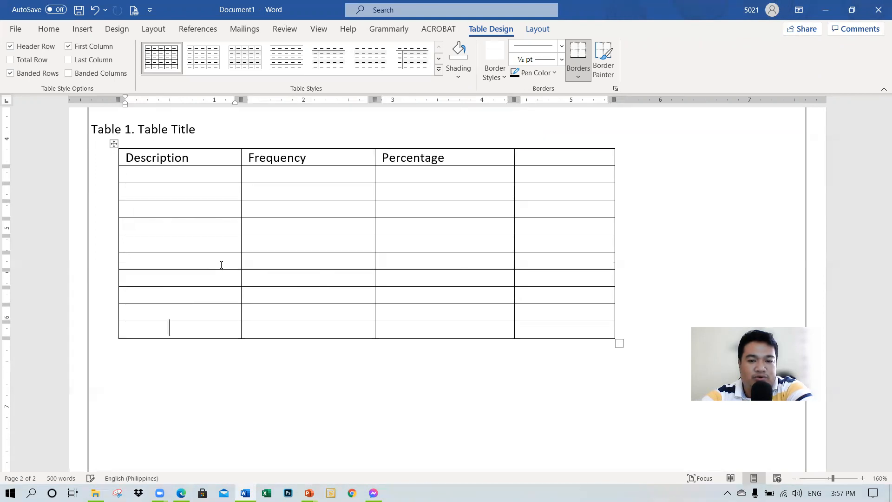
# Step: Delete the table's empty fourth column, beside Percentage
pyautogui.click(548, 147)
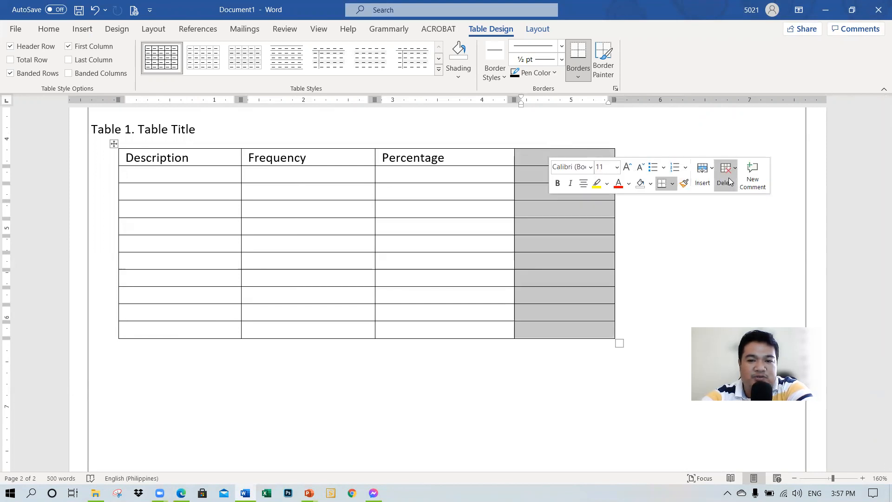
pyautogui.rightClick(535, 155)
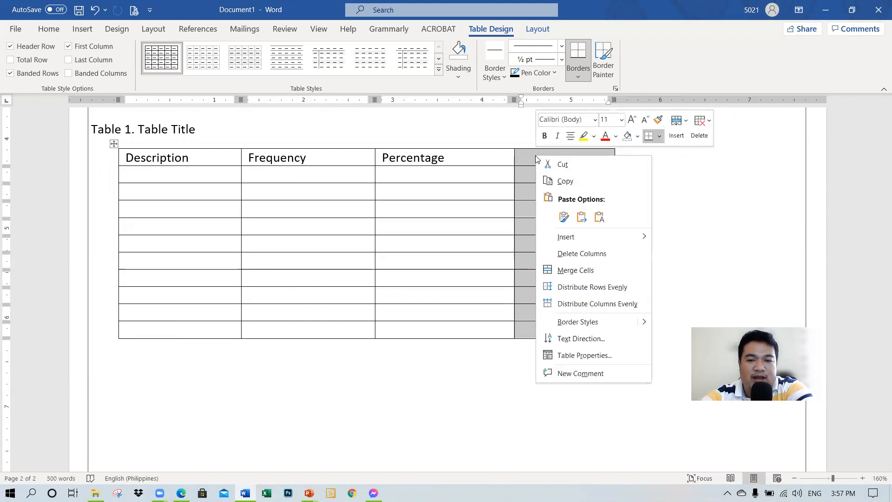
pyautogui.click(568, 255)
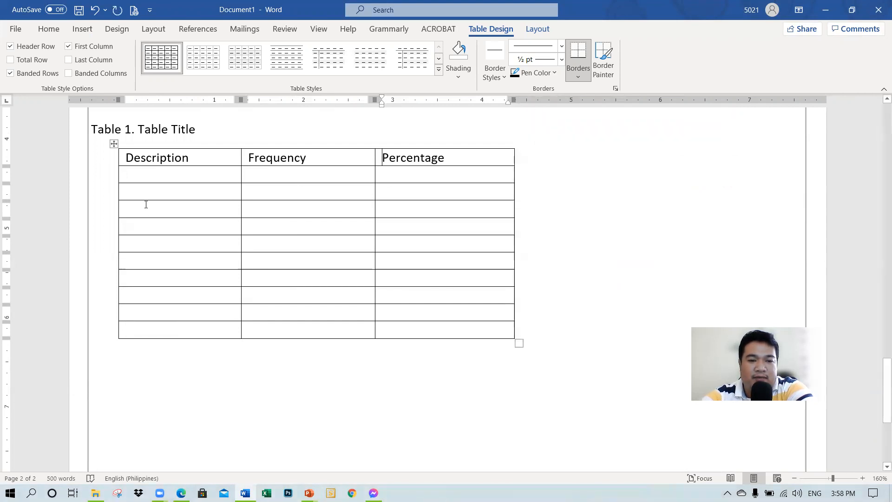
# Step: Delete the table's entire fourth row using the Delete Cells options
pyautogui.moveTo(146, 198); pyautogui.dragTo(145, 226)
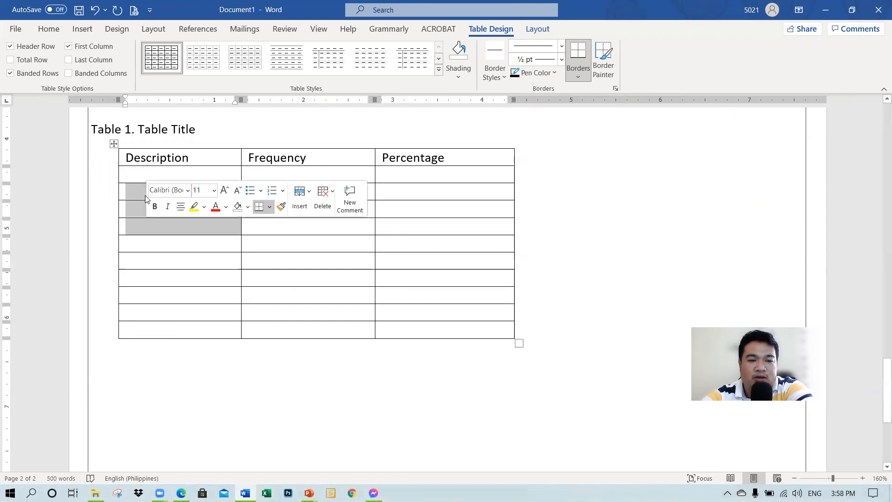
pyautogui.click(132, 194)
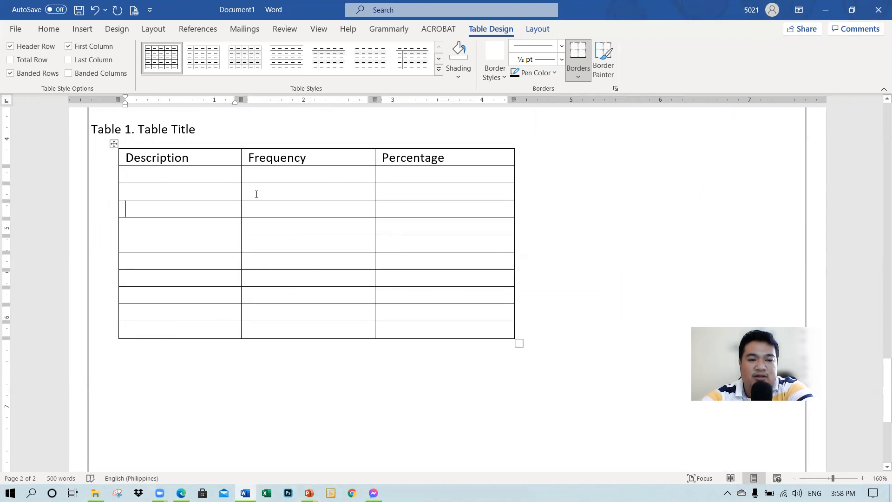
pyautogui.rightClick(137, 207)
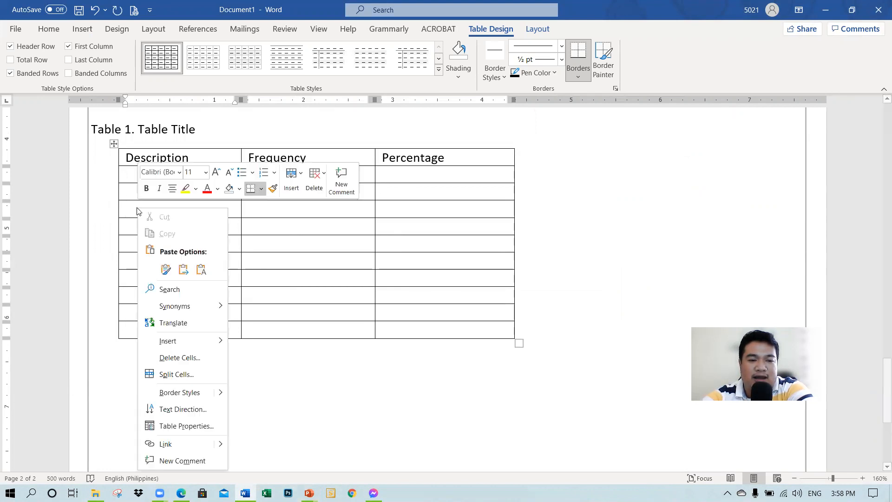
pyautogui.click(184, 358)
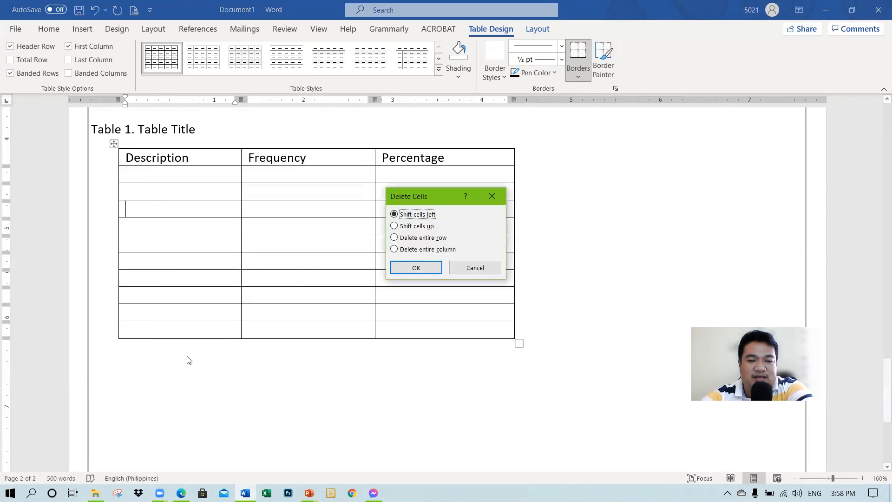
pyautogui.click(416, 239)
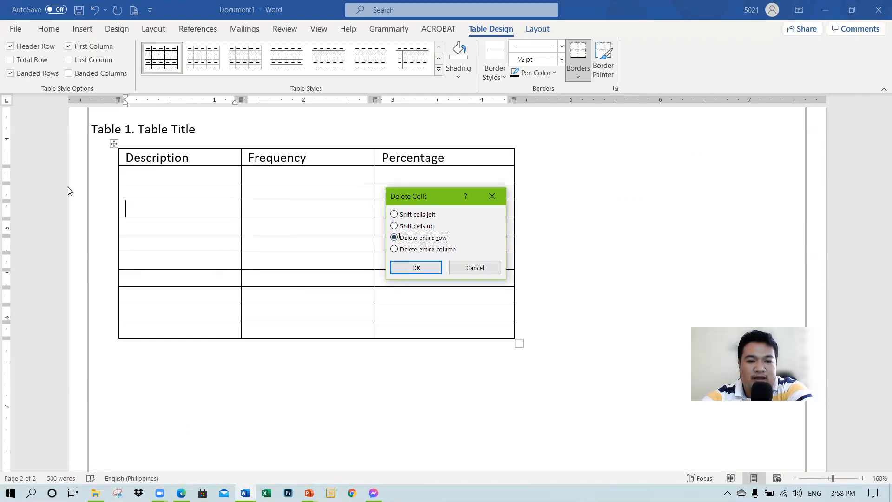
pyautogui.click(416, 269)
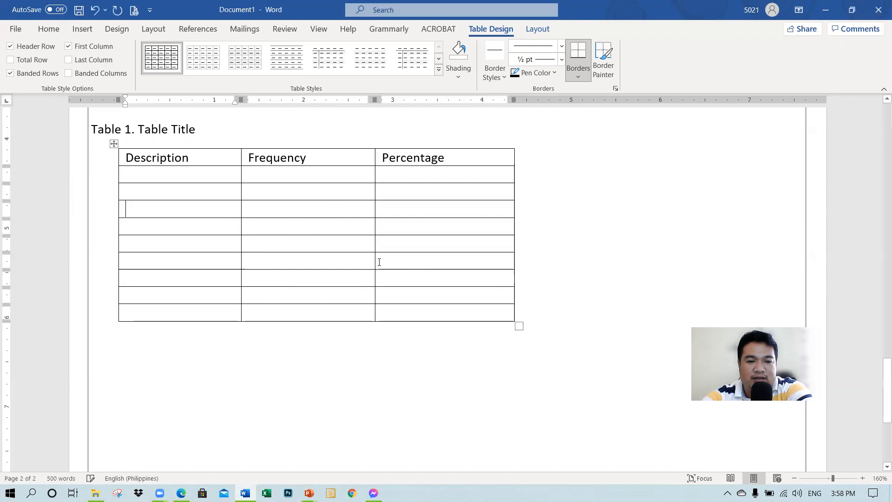
# Step: Delete the table's current fourth row using the Delete Rows option
pyautogui.rightClick(143, 211)
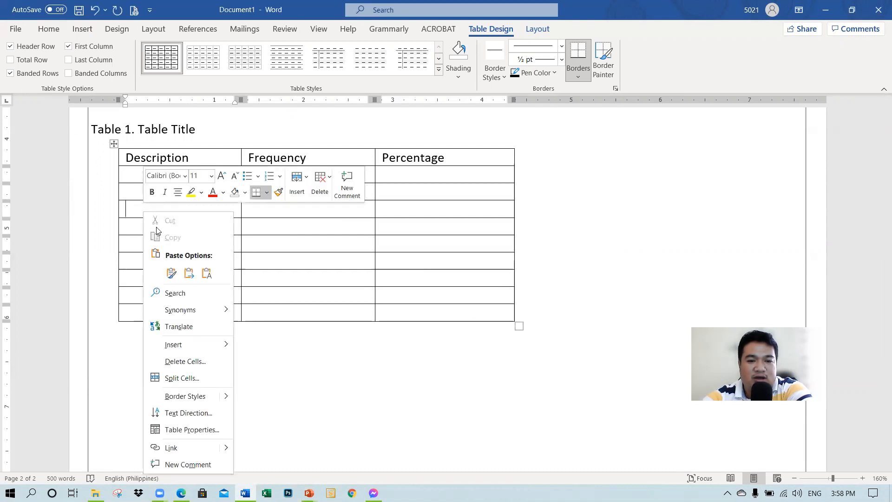
pyautogui.click(319, 182)
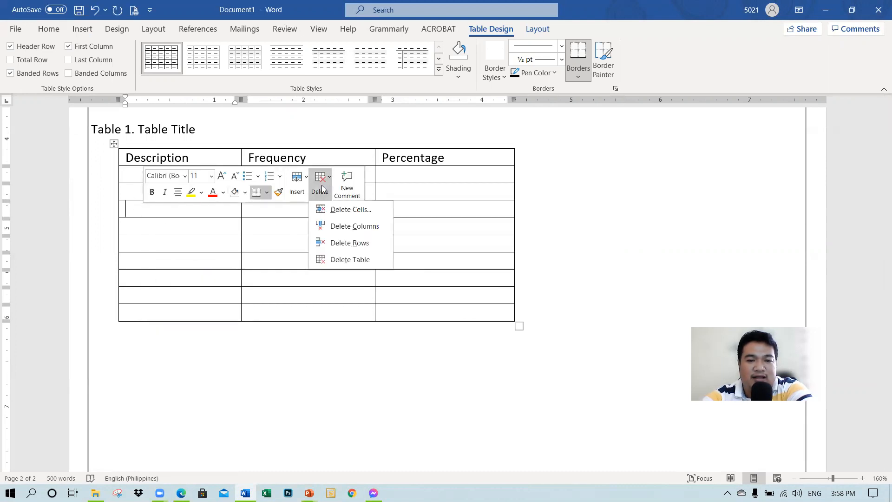
pyautogui.click(342, 244)
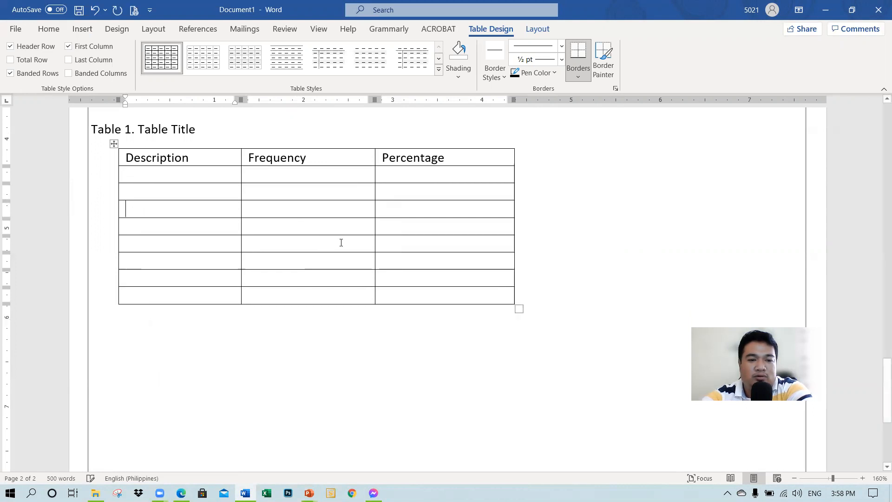
pyautogui.scroll(2, 194, 280)
pyautogui.scroll(-2, 194, 279)
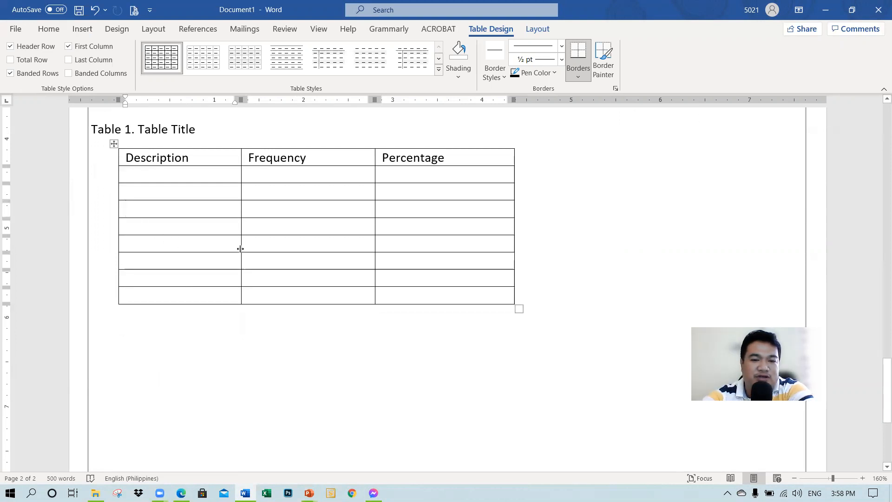
# Step: Select the whole table and try the third, fifth and last of the Plain Tables styles on it in turn
pyautogui.click(113, 143)
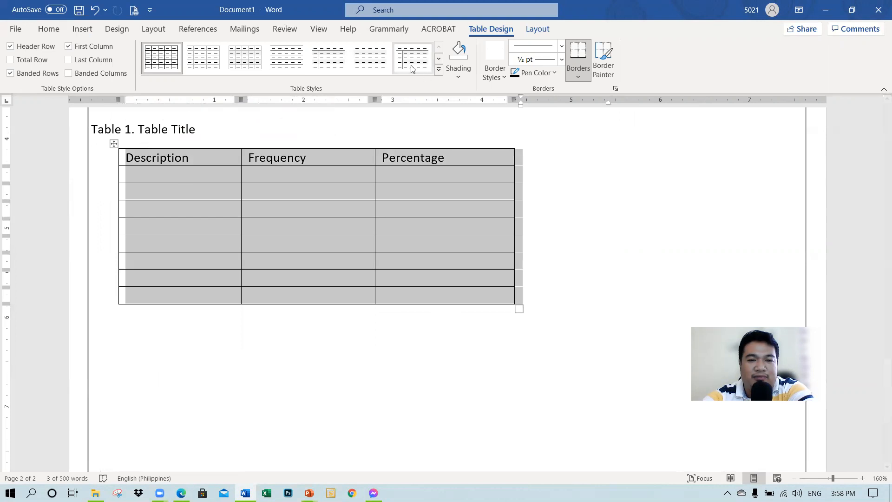
pyautogui.click(439, 69)
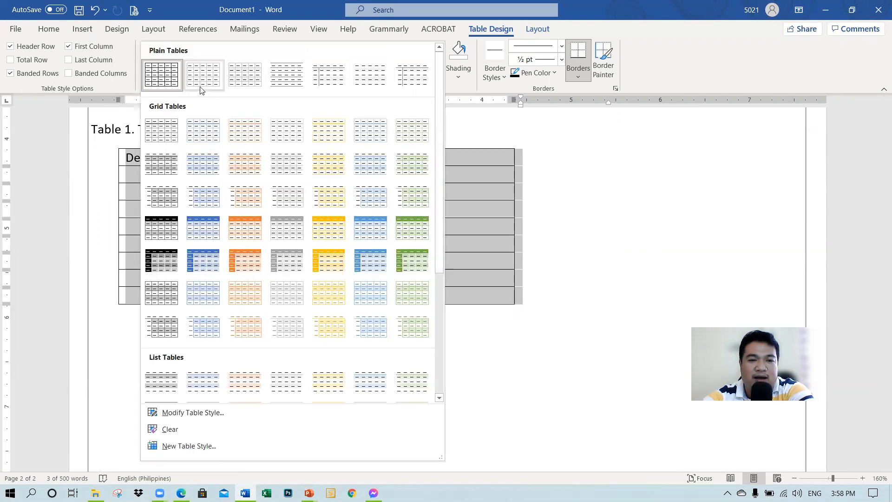
pyautogui.click(238, 85)
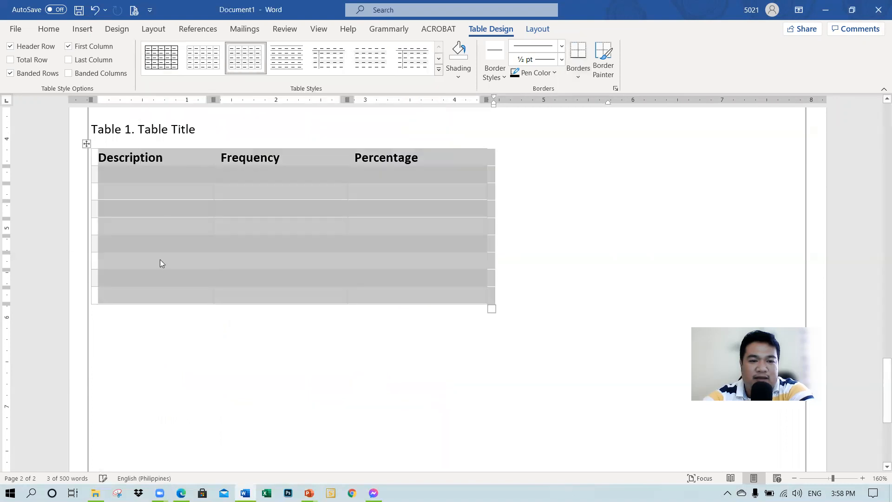
pyautogui.click(172, 256)
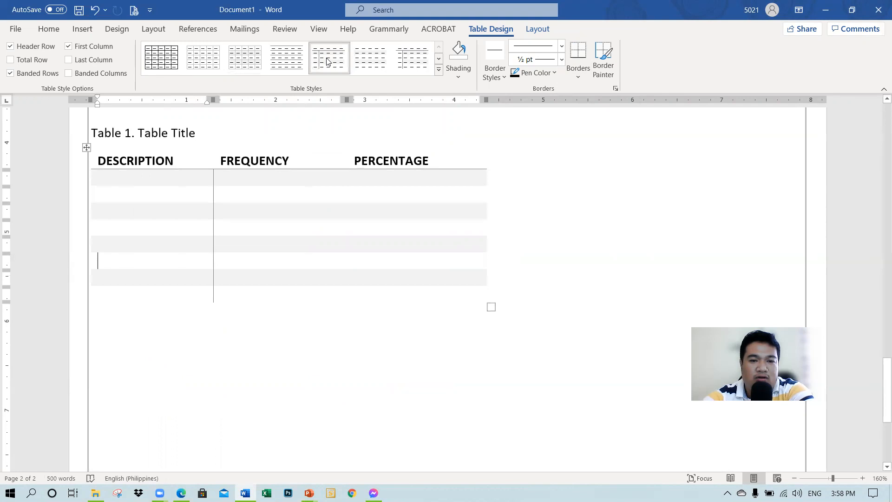
pyautogui.click(167, 198)
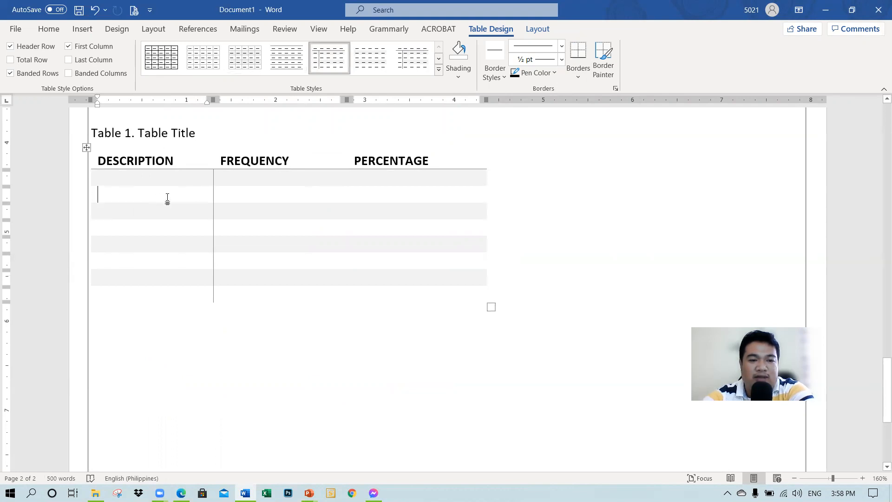
pyautogui.click(230, 194)
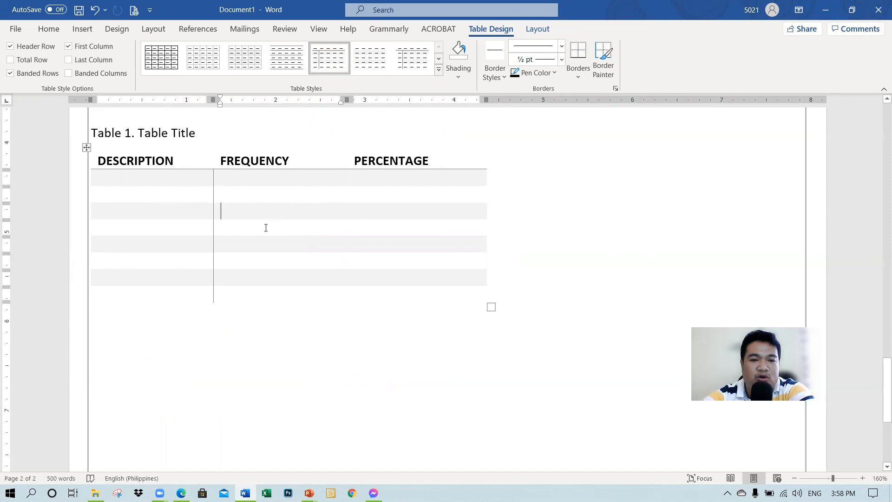
pyautogui.click(367, 64)
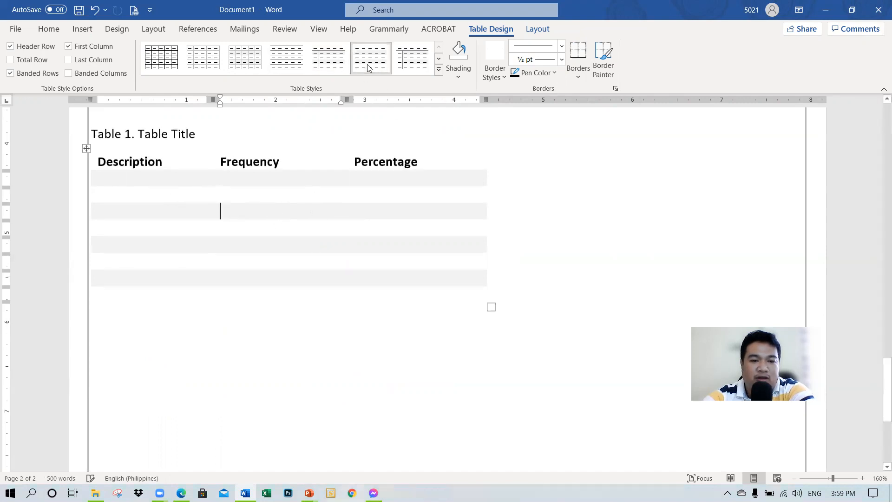
# Step: Apply the dark orange style with a solid header and first column from Grid Tables to the table
pyautogui.click(438, 70)
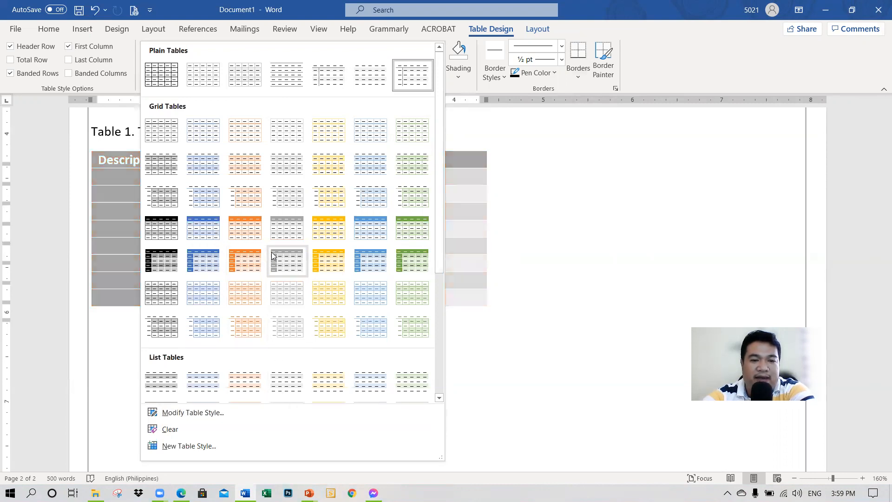
pyautogui.click(245, 260)
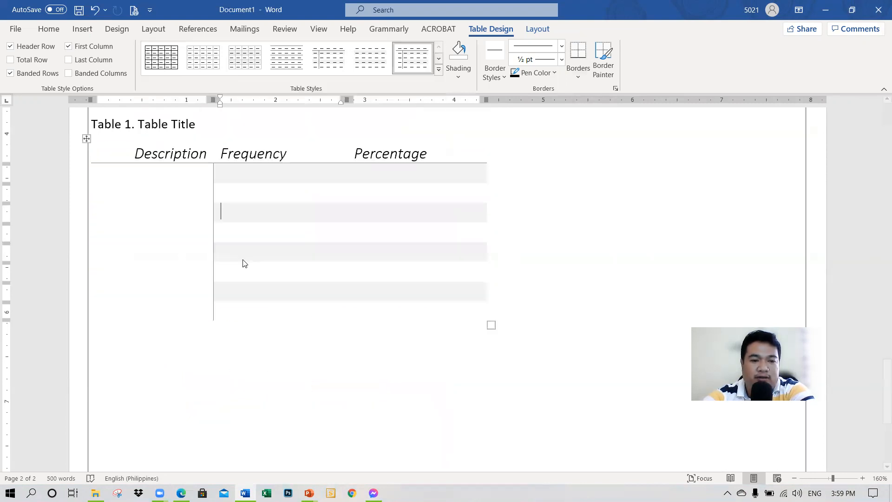
pyautogui.scroll(3, 339, 302)
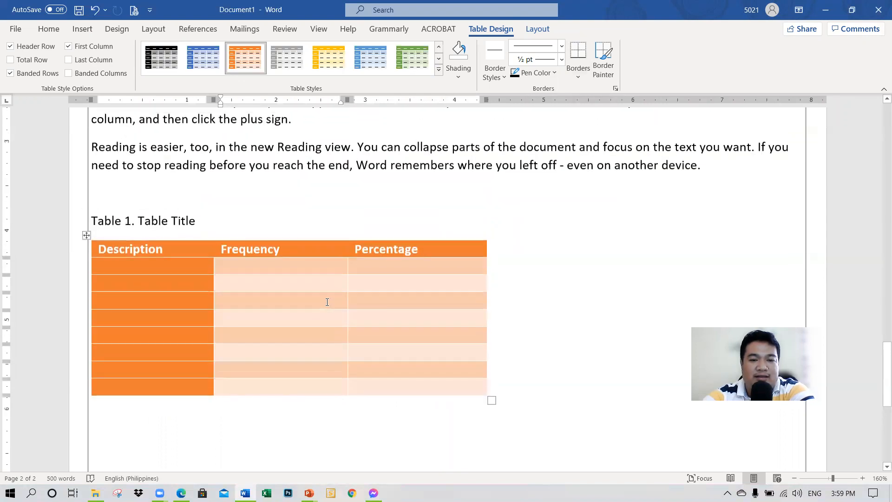
pyautogui.scroll(-2, 327, 302)
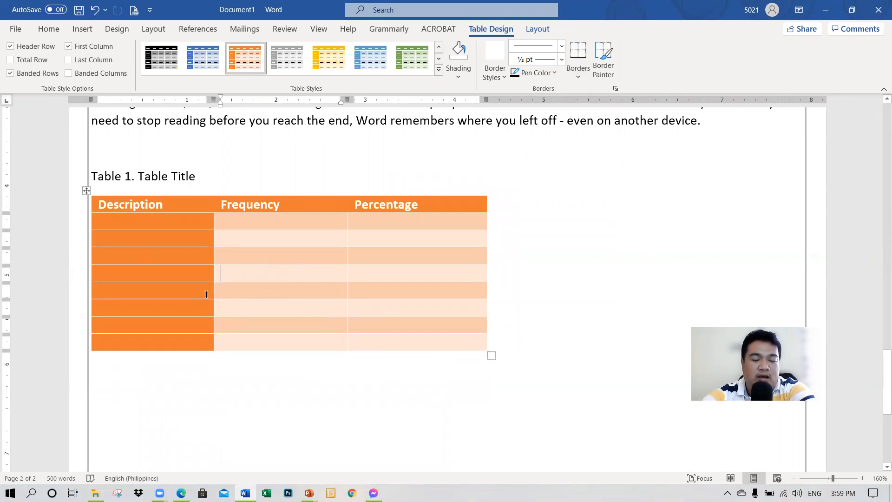
# Step: Switch to PowerPoint to check the Working with Tables slide for the next topic, and return to the Word document
pyautogui.hotkey('alt', 'Tab')
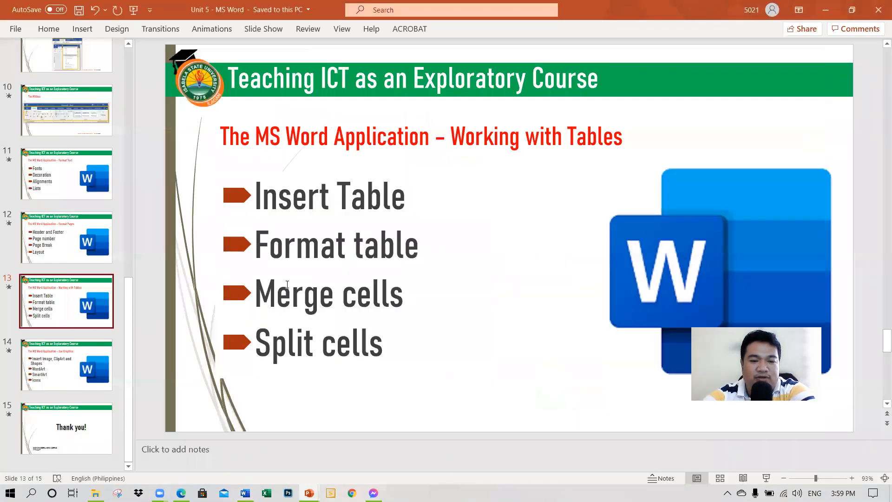
pyautogui.hotkey('alt', 'Tab')
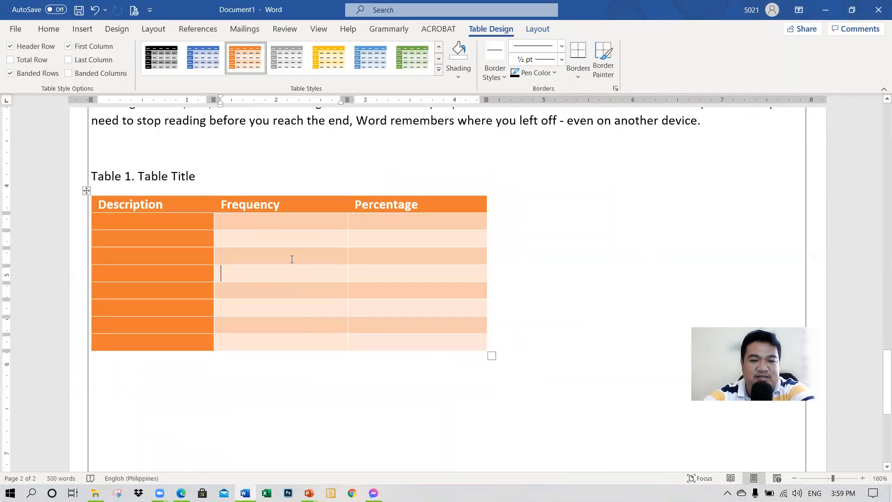
pyautogui.click(446, 206)
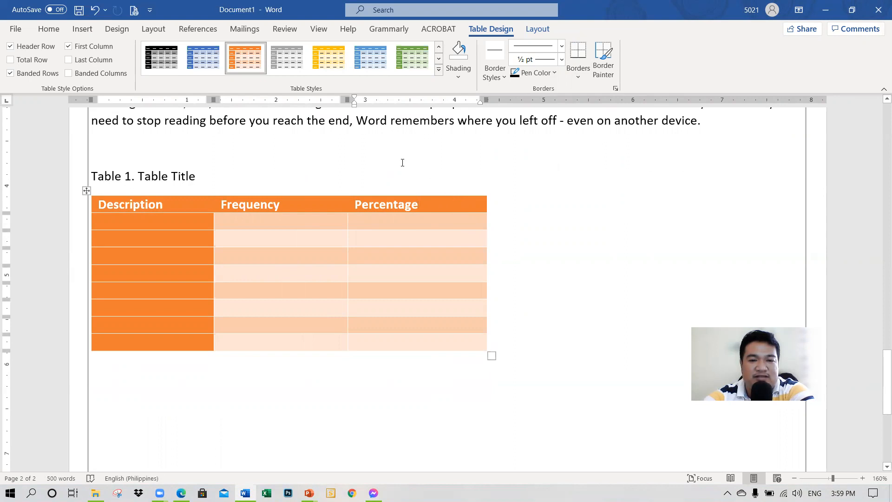
pyautogui.scroll(3, 253, 129)
pyautogui.scroll(2, 304, 58)
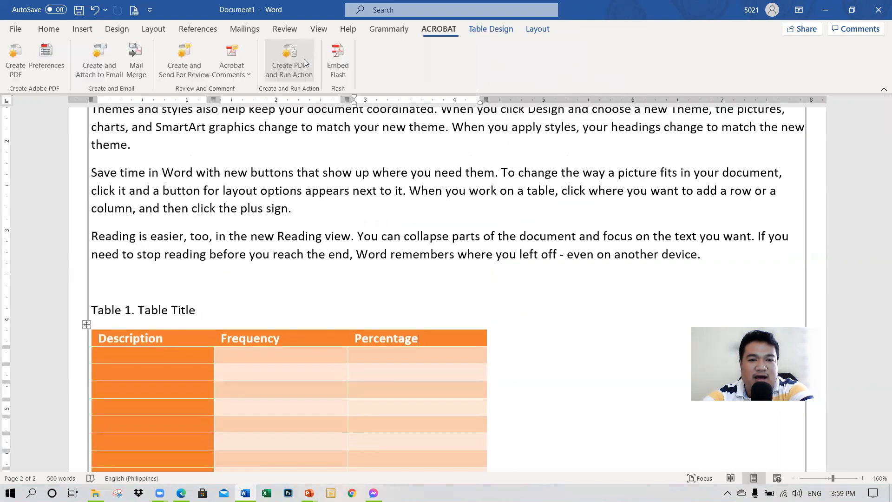
# Step: Apply the first Grid Tables style, a light black-and-white grid, to the table
pyautogui.scroll(-1, 209, 275)
pyautogui.scroll(-1, 209, 275)
pyautogui.click(272, 365)
pyautogui.click(485, 29)
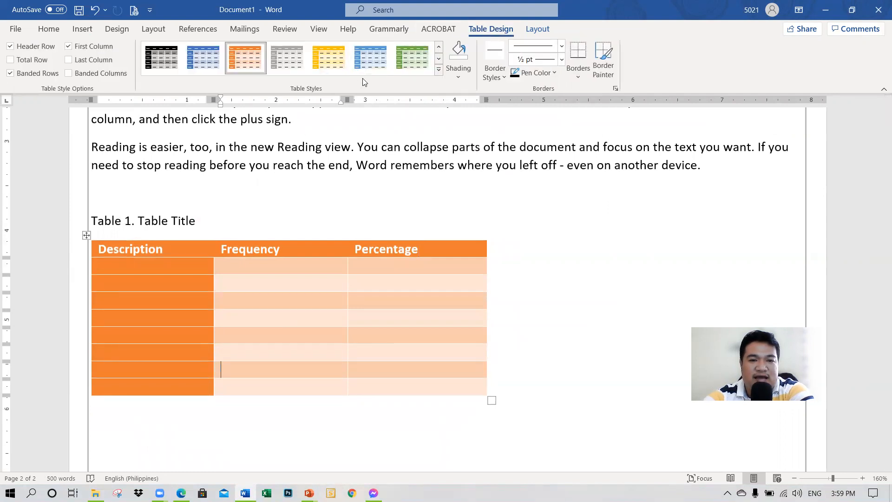
pyautogui.click(437, 71)
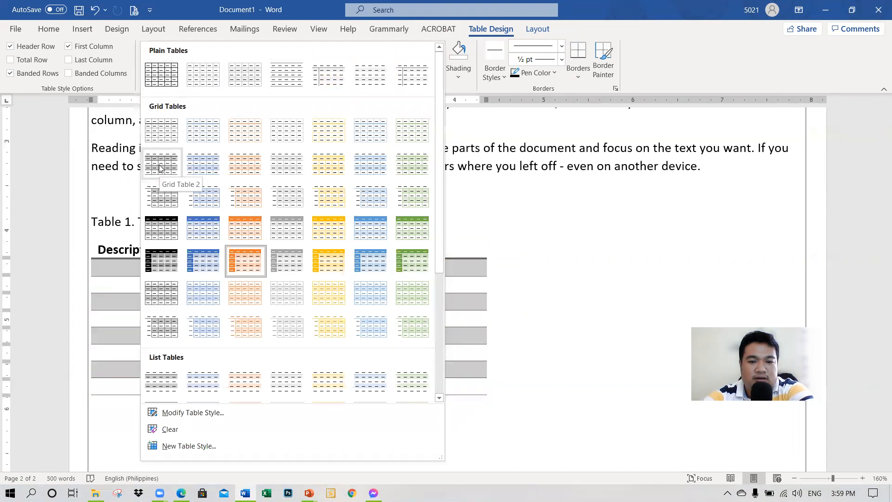
pyautogui.click(161, 137)
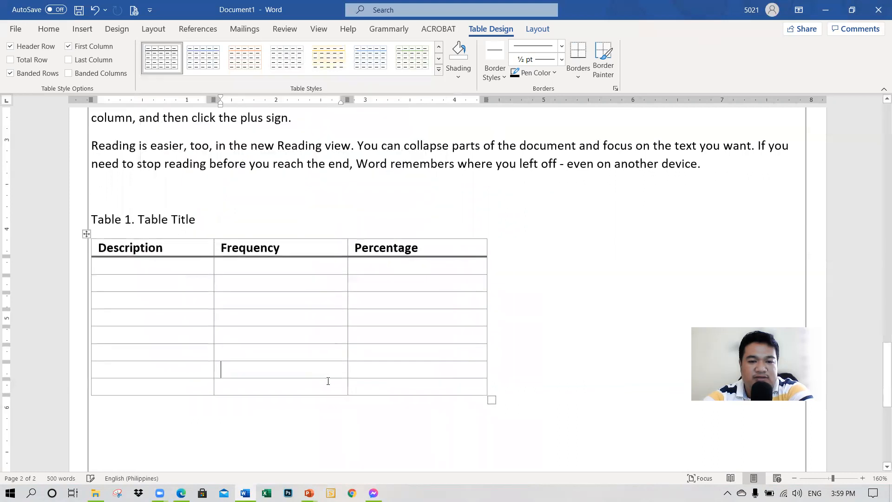
# Step: Insert two empty columns at the table's end, after the Percentage column
pyautogui.scroll(4, 390, 379)
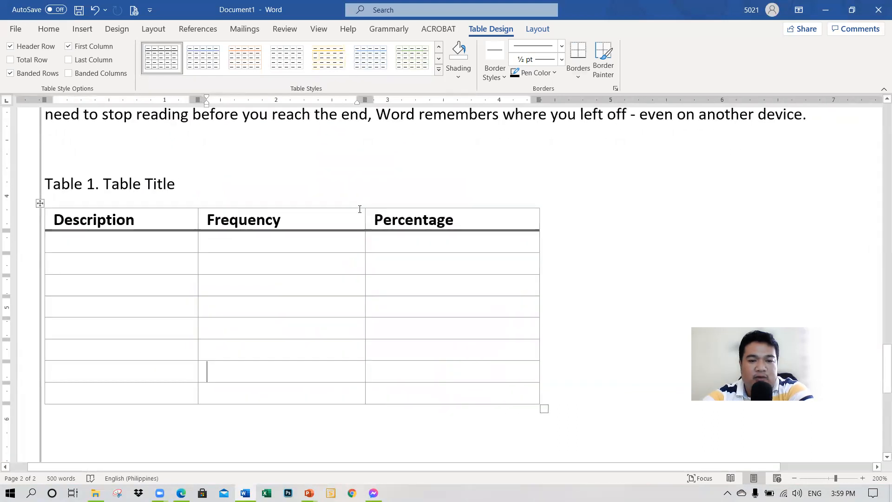
pyautogui.moveTo(539, 203)
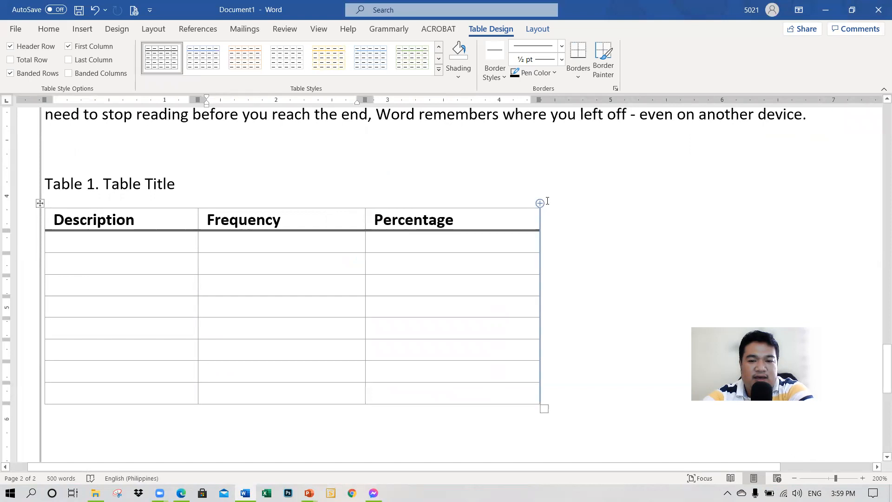
pyautogui.click(540, 203)
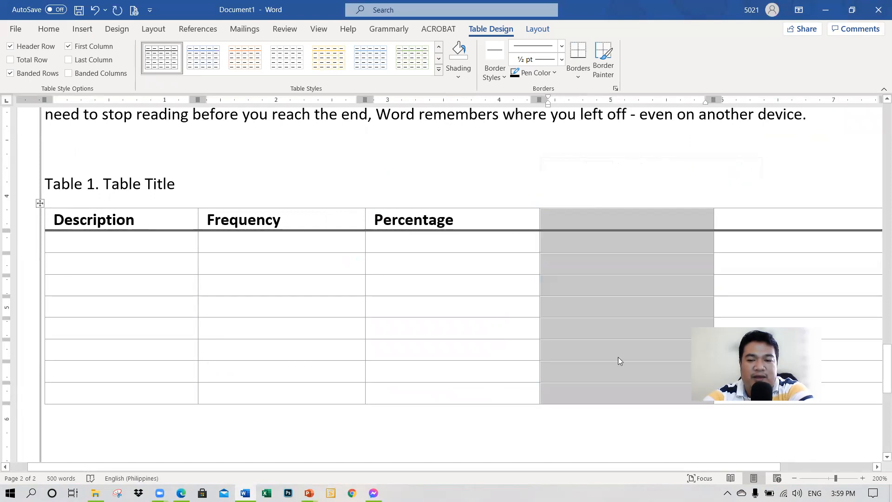
pyautogui.keyDown('ctrl'); pyautogui.scroll(-3, 602, 357); pyautogui.keyUp('ctrl')
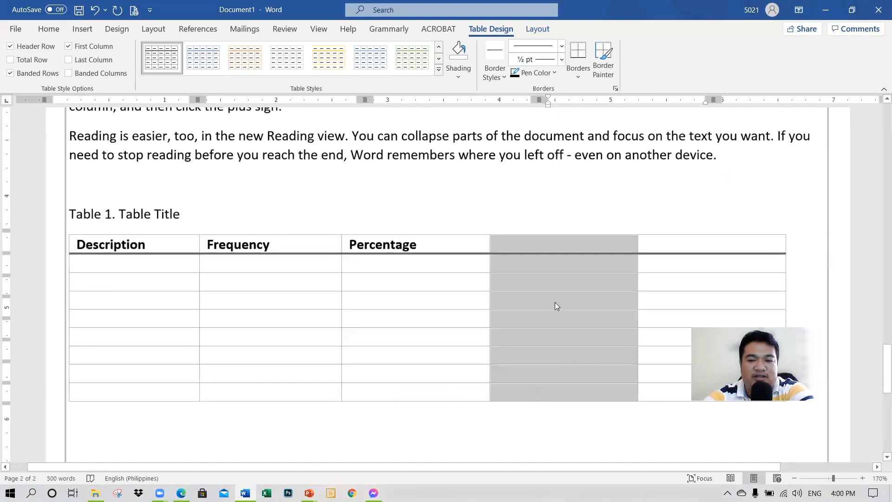
# Step: Enter Month as the fourth column's heading, and Month 1 and Month 2 in the second row's last two cells
pyautogui.click(555, 284)
pyautogui.click(563, 243)
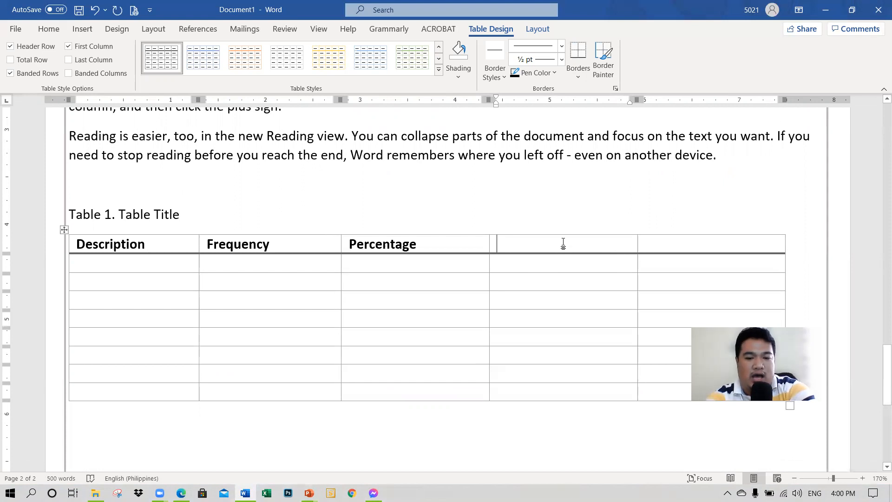
pyautogui.write('Month')
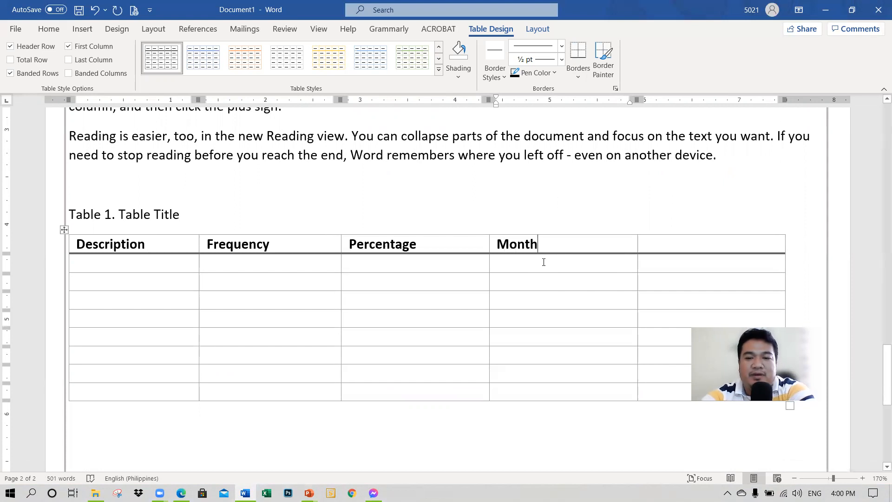
pyautogui.click(582, 267)
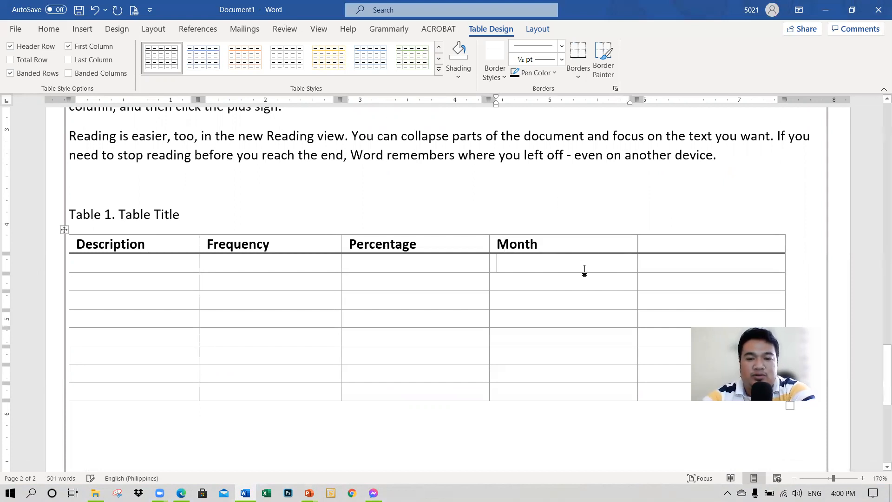
pyautogui.write('Month 1')
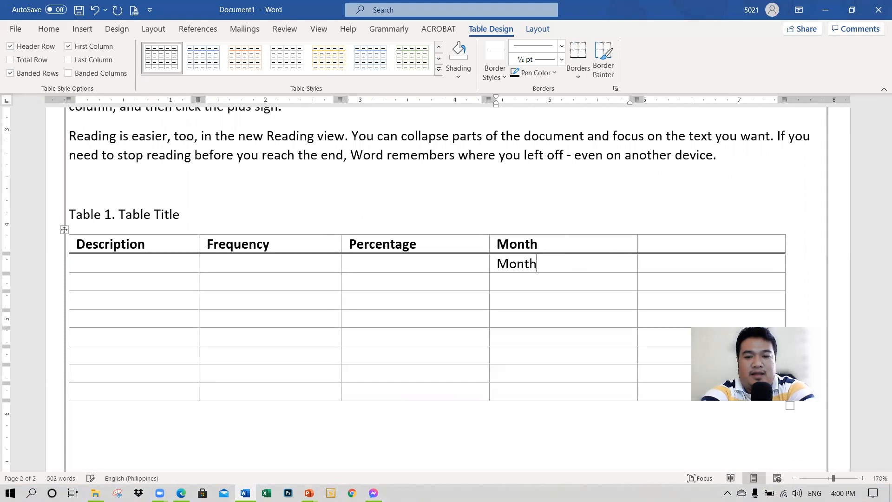
pyautogui.press('Tab')
pyautogui.write('Mon')
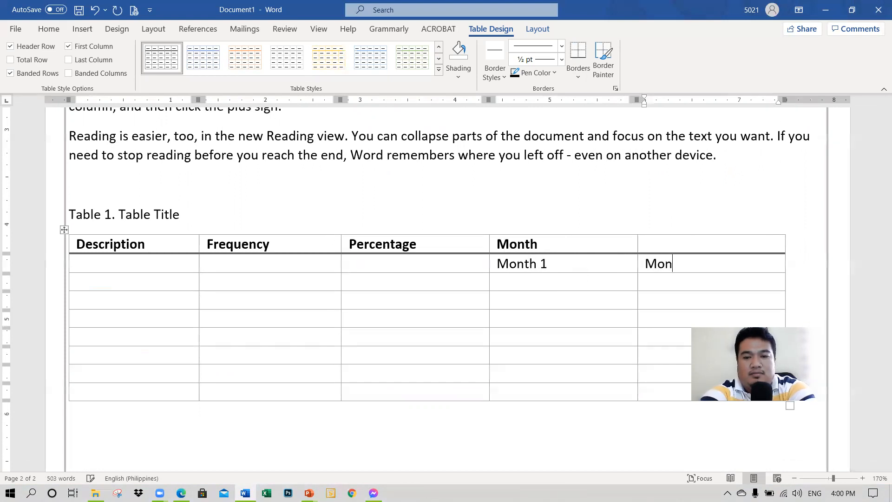
pyautogui.write('th 2')
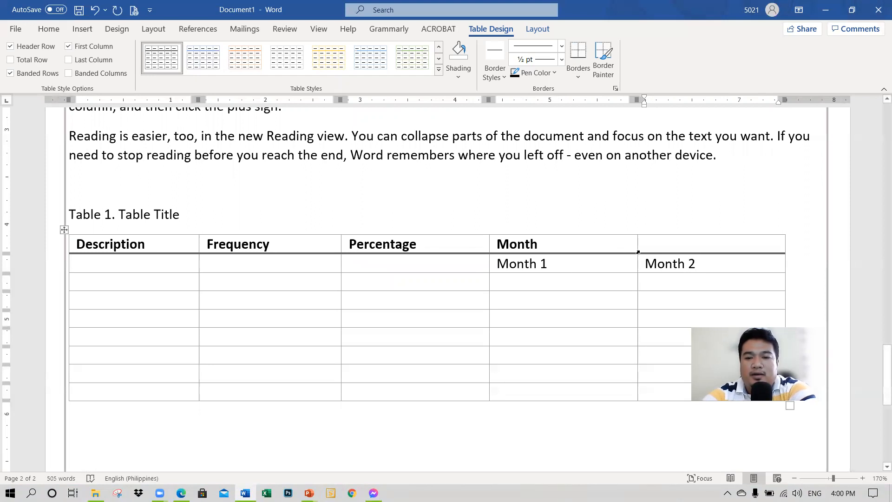
# Step: Merge the Month header cell with the empty header cell beside it
pyautogui.click(666, 242)
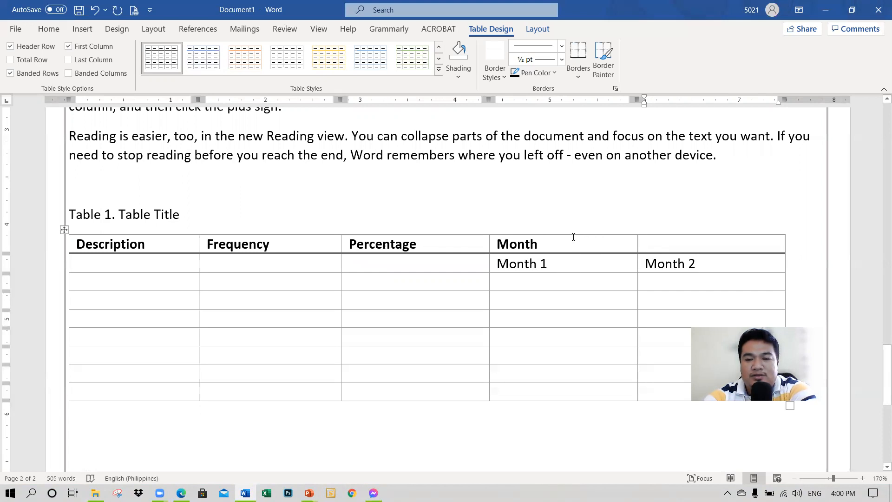
pyautogui.moveTo(617, 241); pyautogui.dragTo(666, 245)
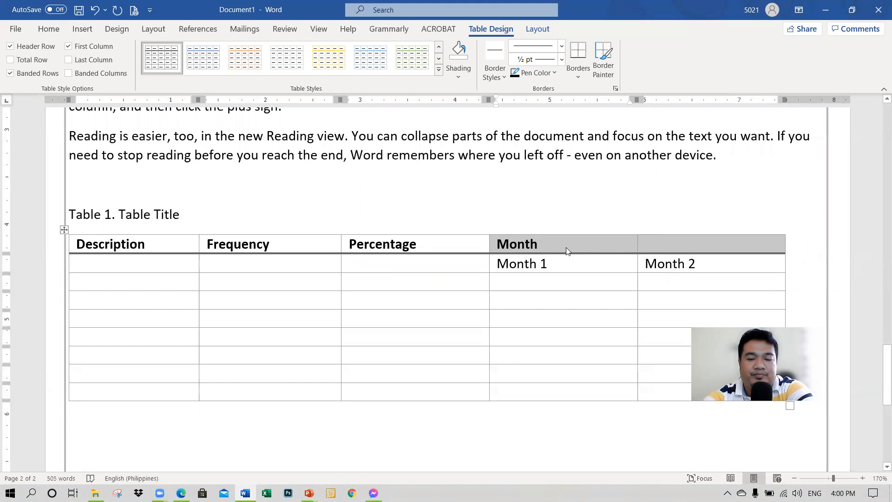
pyautogui.moveTo(566, 246); pyautogui.dragTo(652, 242)
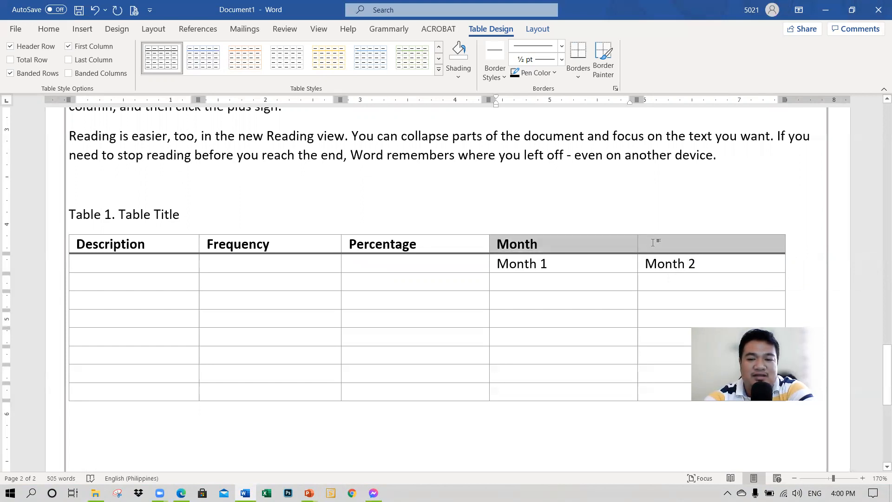
pyautogui.rightClick(592, 243)
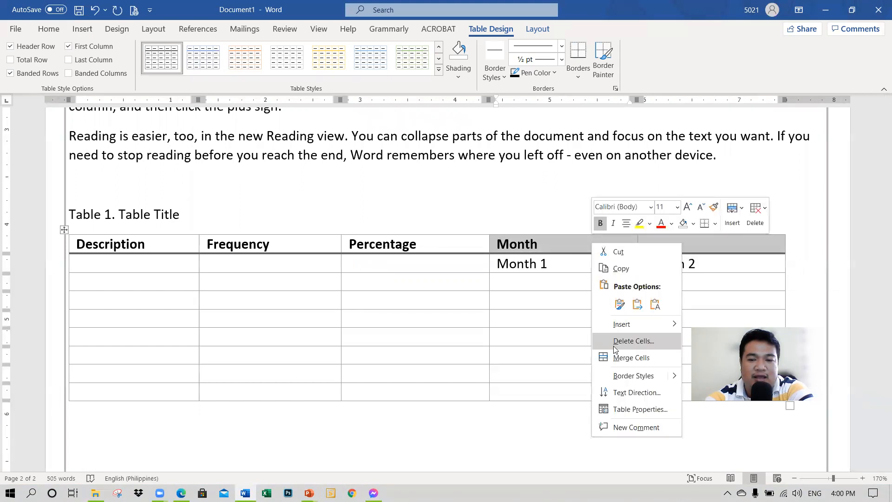
pyautogui.click(611, 361)
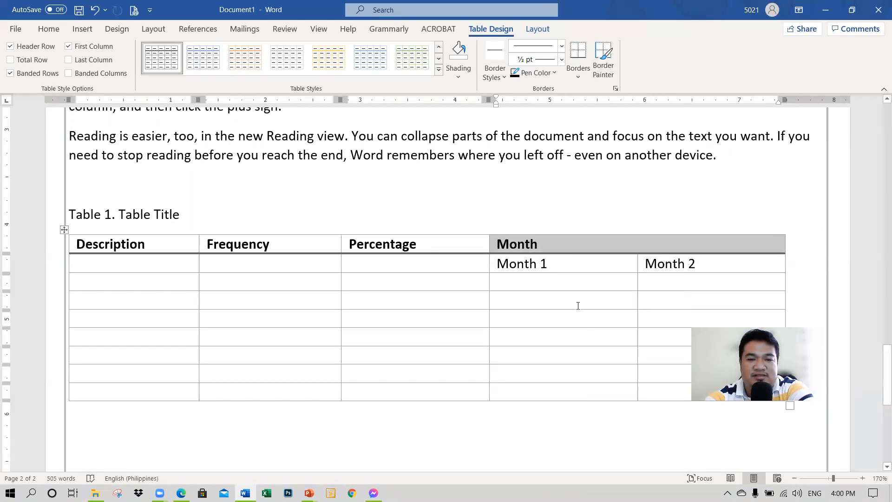
# Step: Center the Month heading and the Description, Frequency and Percentage headings in their header cells
pyautogui.click(48, 32)
pyautogui.click(292, 69)
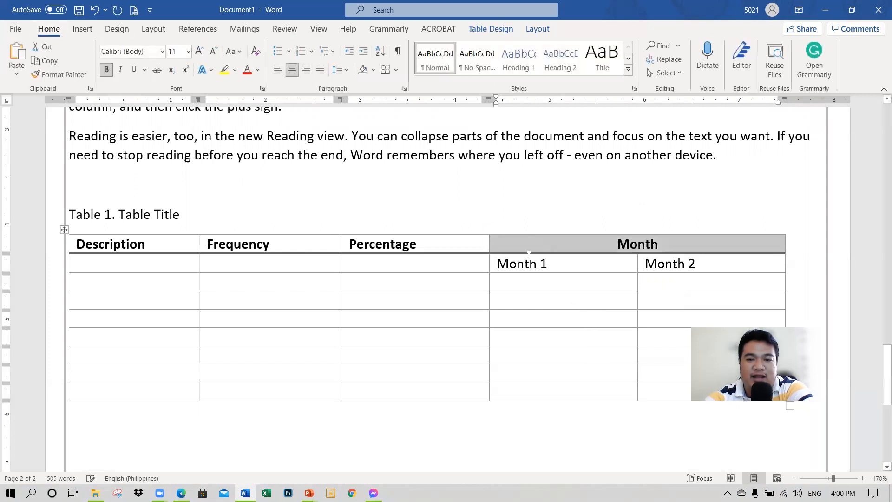
pyautogui.click(568, 318)
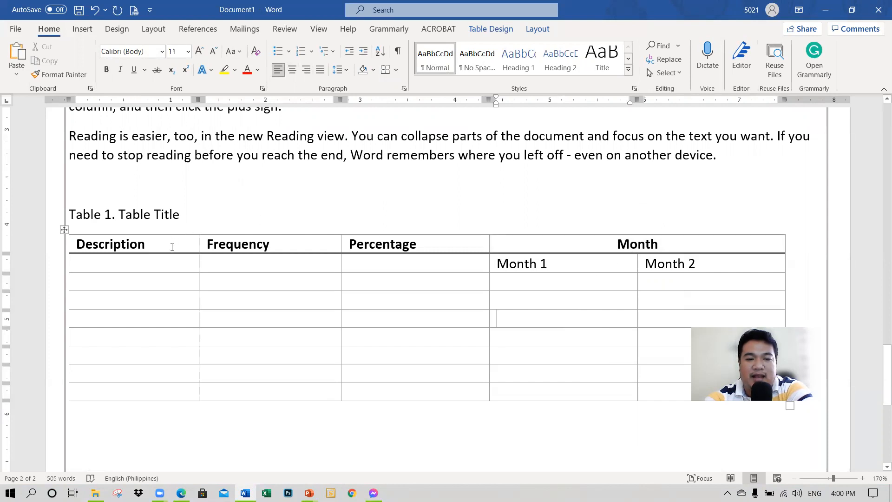
pyautogui.moveTo(171, 247); pyautogui.dragTo(401, 246)
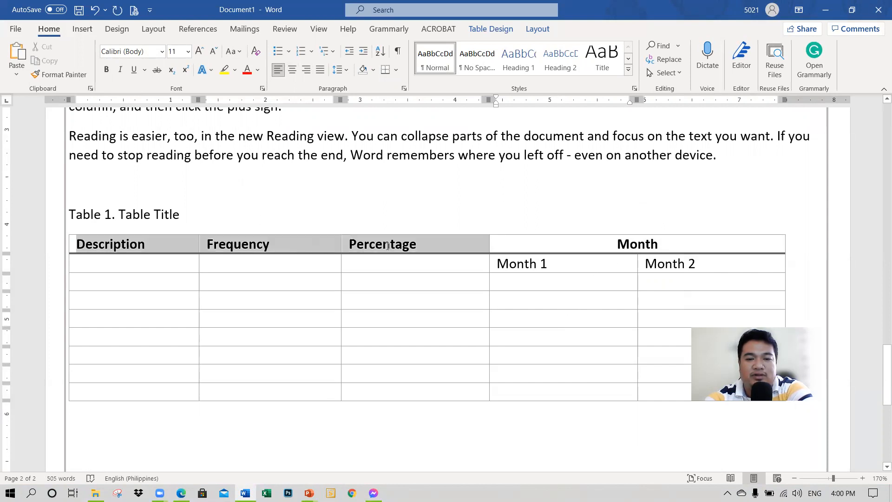
pyautogui.click(292, 70)
pyautogui.click(575, 301)
# Step: Merge each of the Percentage, Frequency and Description header cells with the empty cell directly below it
pyautogui.scroll(-2, 562, 299)
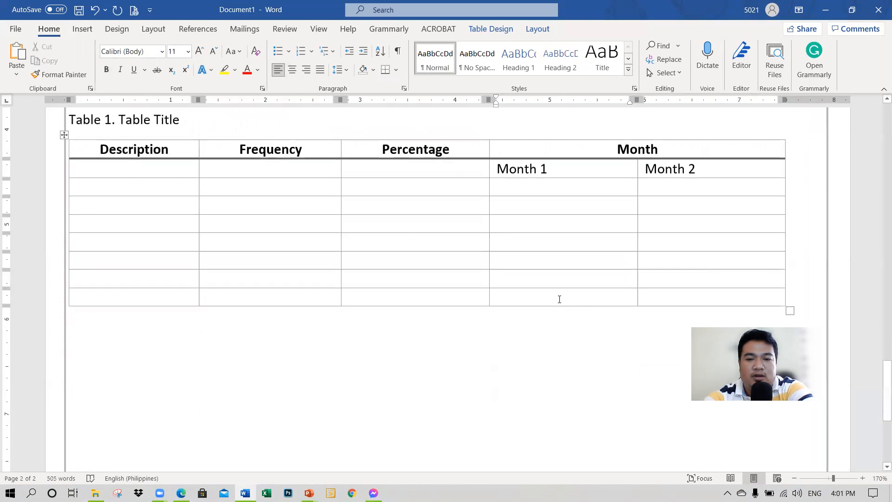
pyautogui.scroll(1, 363, 236)
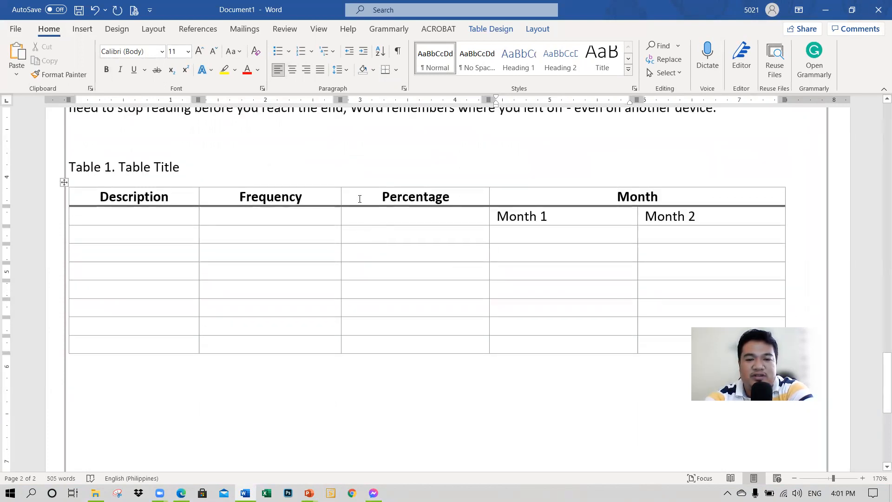
pyautogui.moveTo(360, 198); pyautogui.dragTo(357, 221)
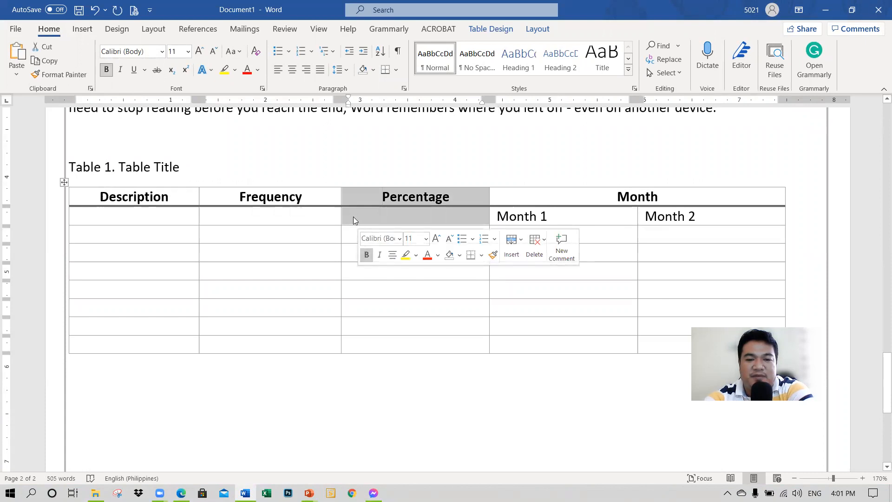
pyautogui.rightClick(353, 217)
pyautogui.click(390, 333)
pyautogui.moveTo(329, 204); pyautogui.dragTo(325, 216)
pyautogui.rightClick(325, 215)
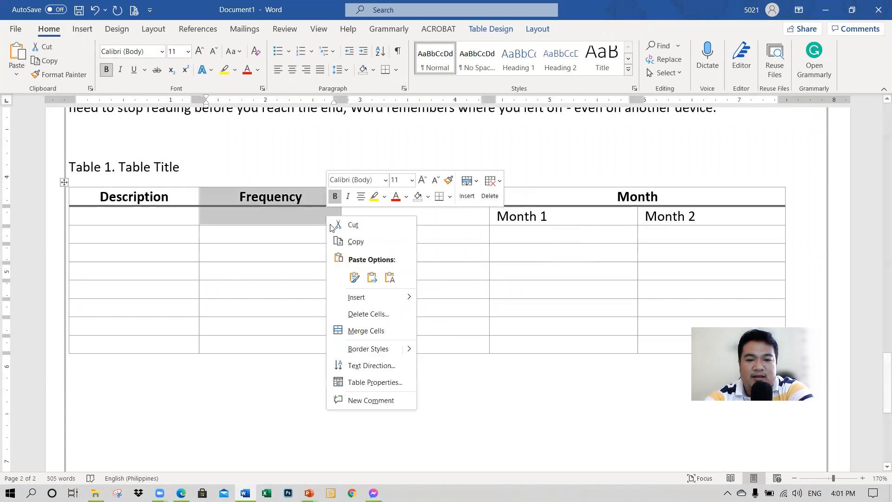
pyautogui.click(357, 330)
pyautogui.moveTo(180, 207); pyautogui.dragTo(180, 213)
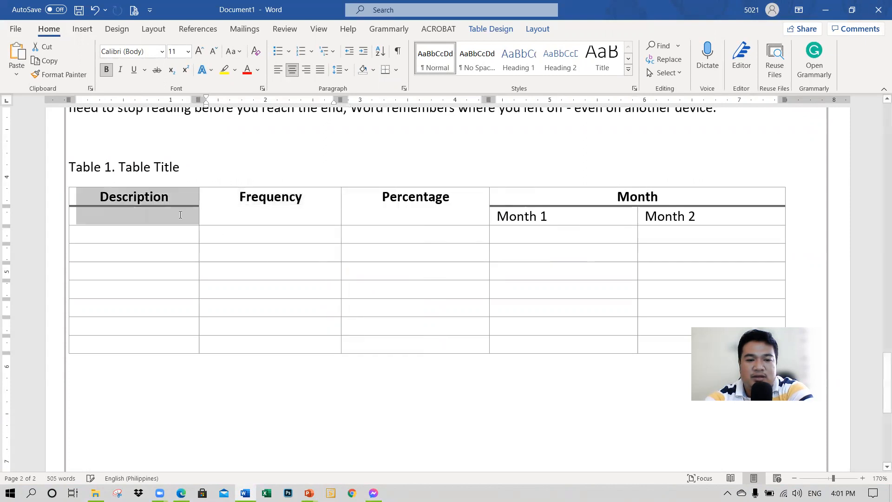
pyautogui.rightClick(181, 213)
pyautogui.click(226, 330)
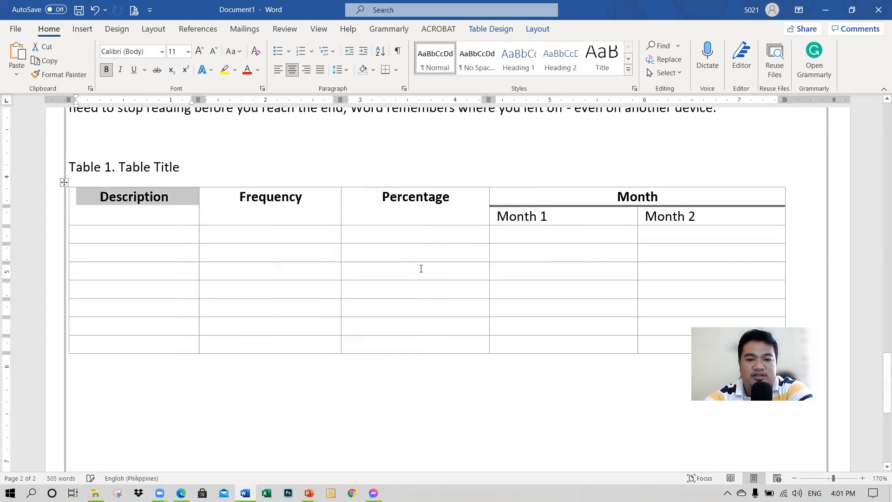
pyautogui.click(445, 271)
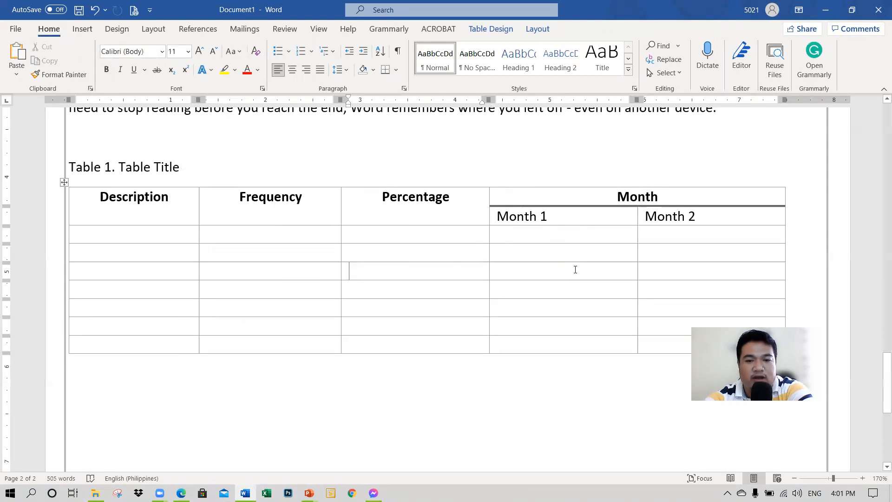
# Step: Split the first empty cell under Description into 2 columns and 1 row
pyautogui.scroll(-2, 573, 271)
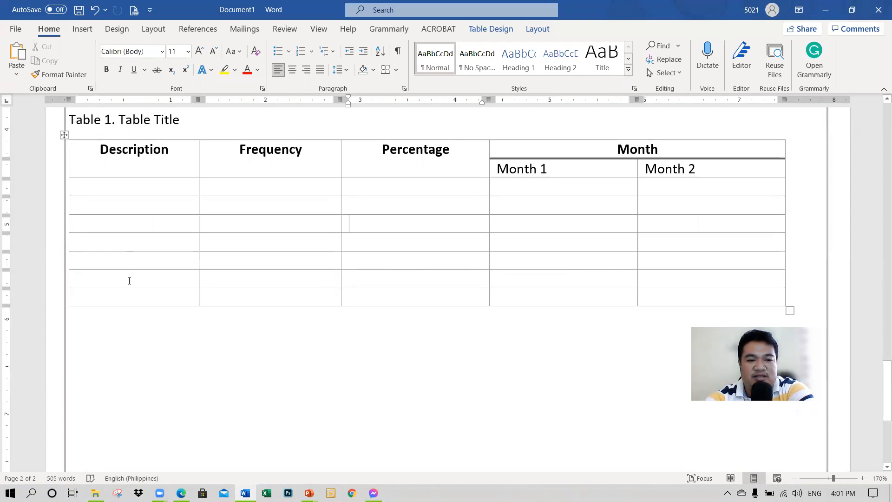
pyautogui.click(123, 189)
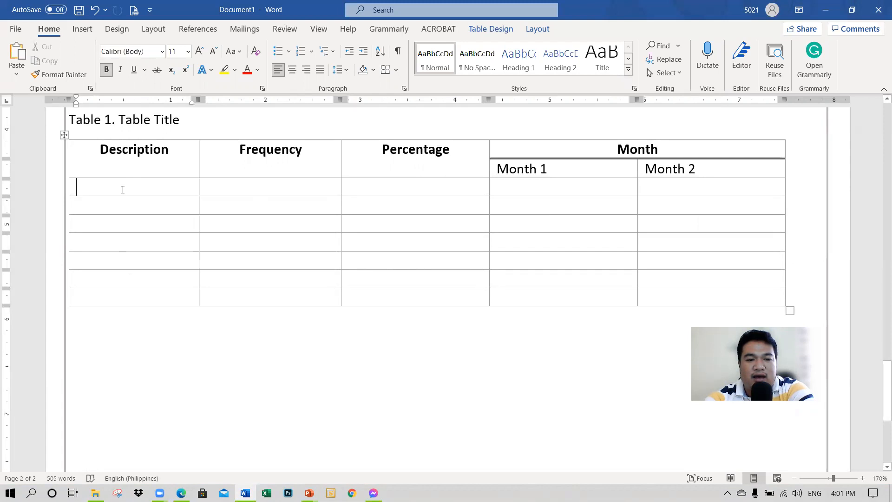
pyautogui.rightClick(94, 188)
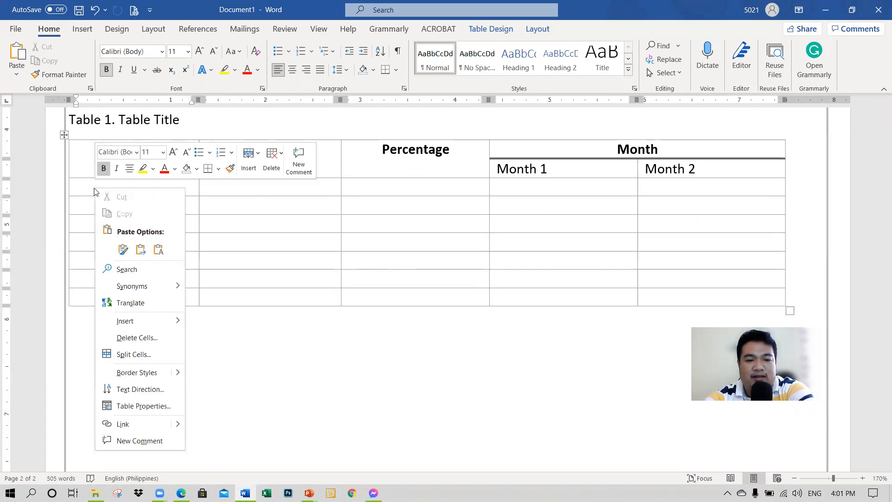
pyautogui.click(133, 355)
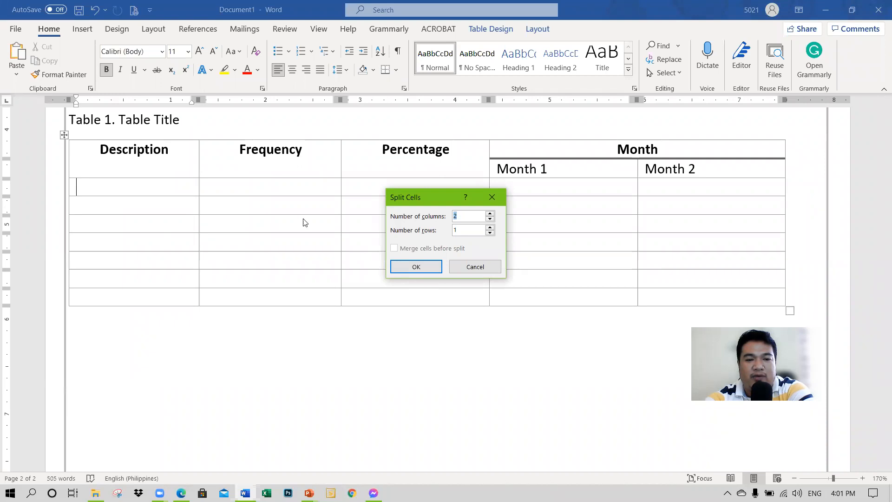
pyautogui.click(411, 268)
# Step: Split the second empty cell under Description into 3 columns and 1 row
pyautogui.click(123, 205)
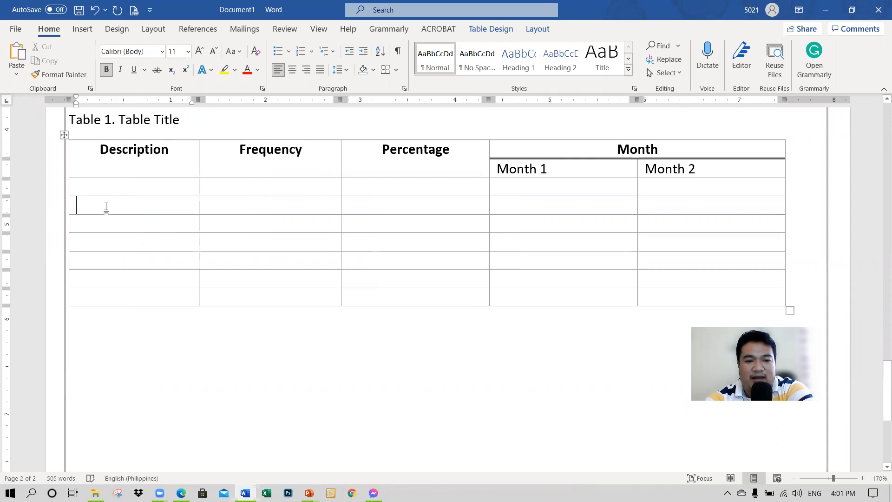
pyautogui.rightClick(106, 206)
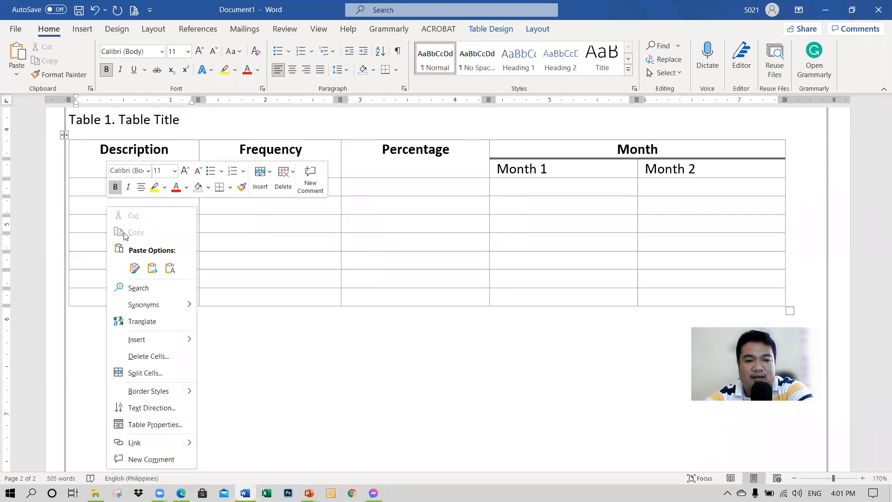
pyautogui.click(167, 373)
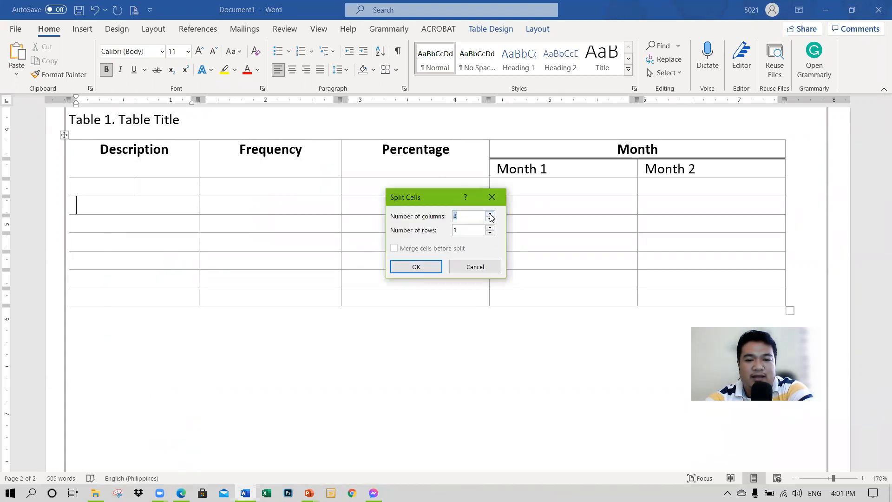
pyautogui.click(413, 265)
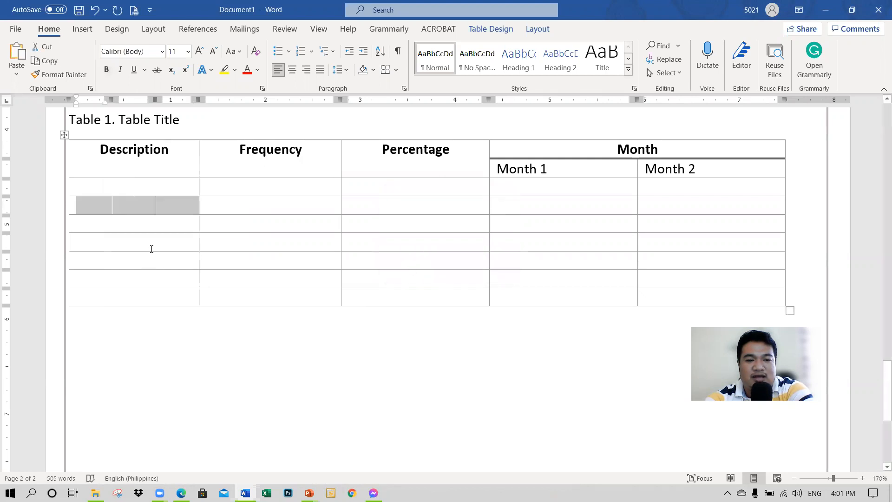
pyautogui.click(136, 246)
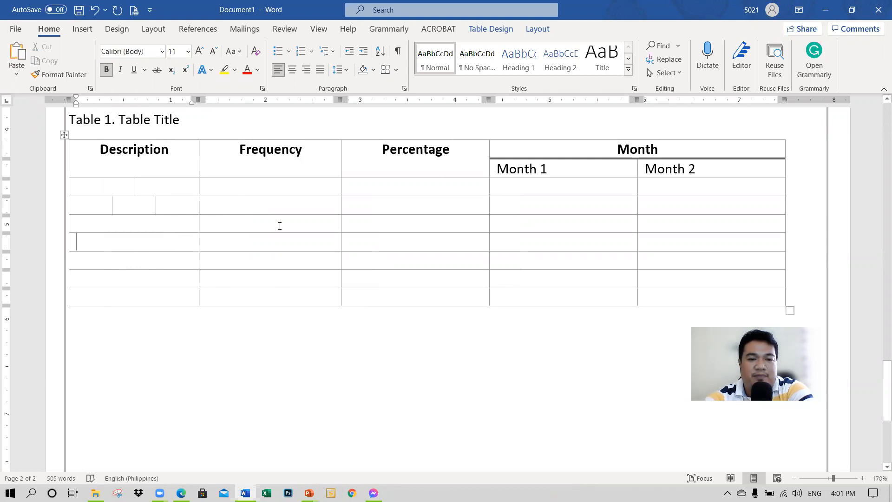
# Step: Draw a vertical line with Draw Table through all the empty cells under Frequency, dividing that column in two
pyautogui.click(489, 30)
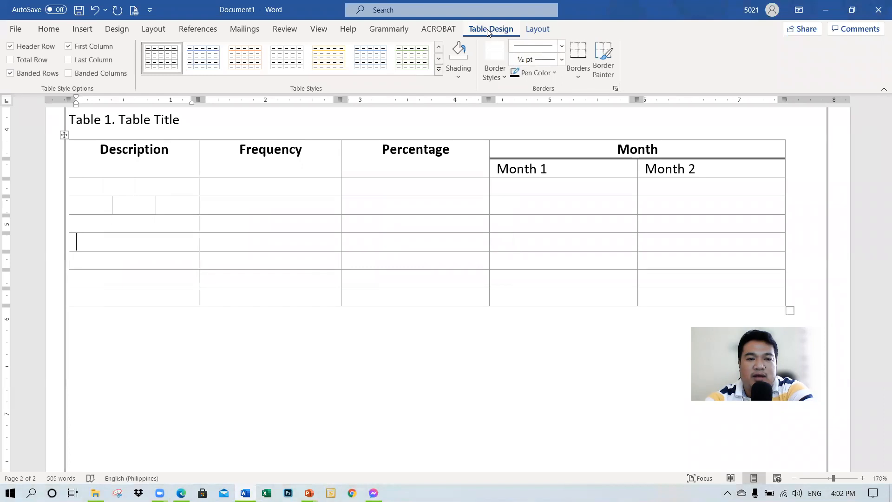
pyautogui.click(537, 30)
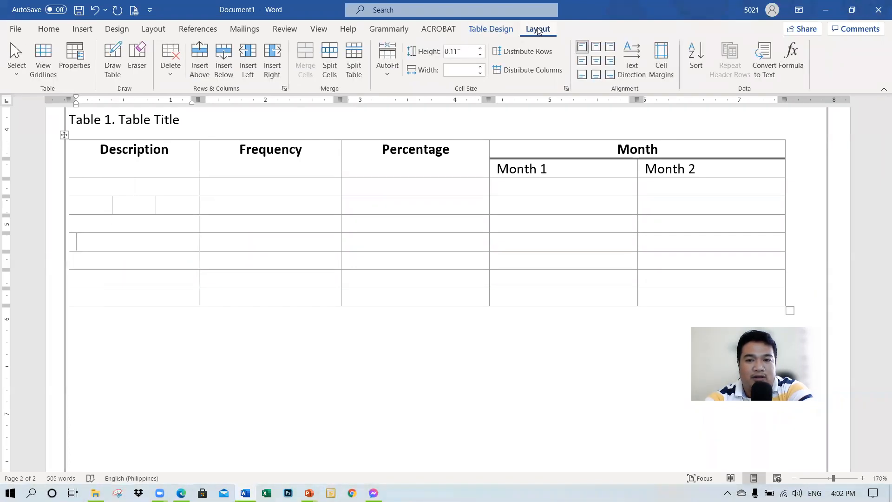
pyautogui.click(112, 60)
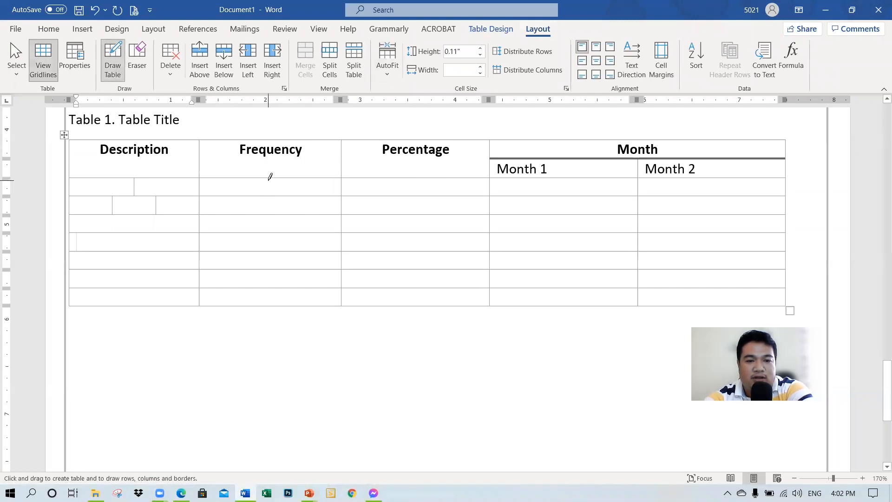
pyautogui.moveTo(269, 181); pyautogui.dragTo(271, 302)
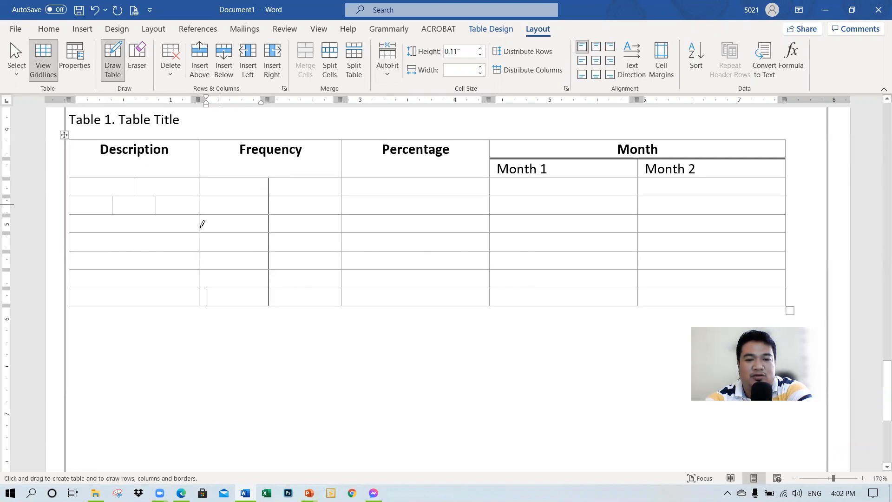
pyautogui.press('Escape')
# Step: Check the divided Frequency cells by placing the cursor on both sides of the drawn line, row by row
pyautogui.click(258, 191)
pyautogui.press('Tab')
pyautogui.click(252, 200)
pyautogui.press('Tab')
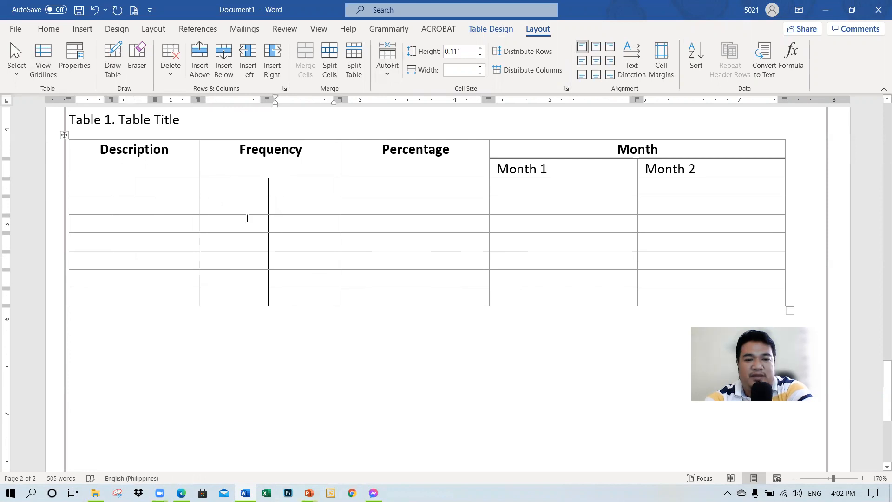
pyautogui.click(281, 223)
pyautogui.press('Tab')
pyautogui.click(241, 261)
pyautogui.press('Tab')
pyautogui.click(235, 284)
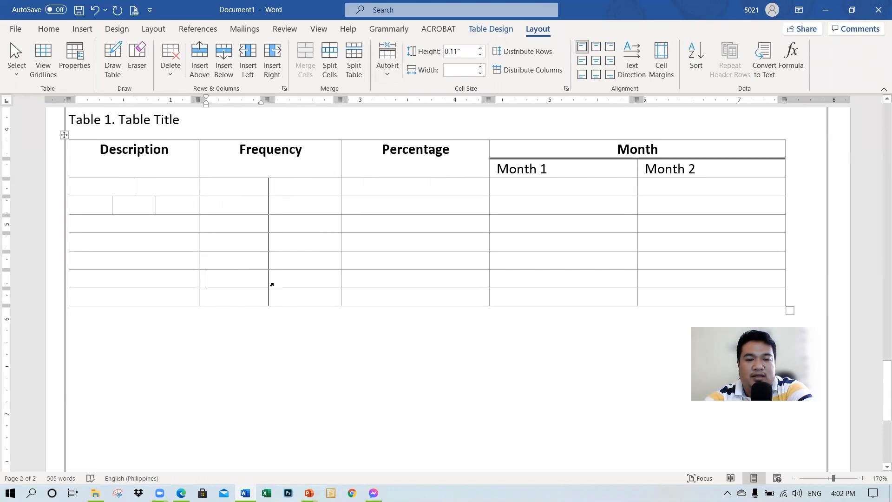
pyautogui.click(273, 283)
pyautogui.click(285, 298)
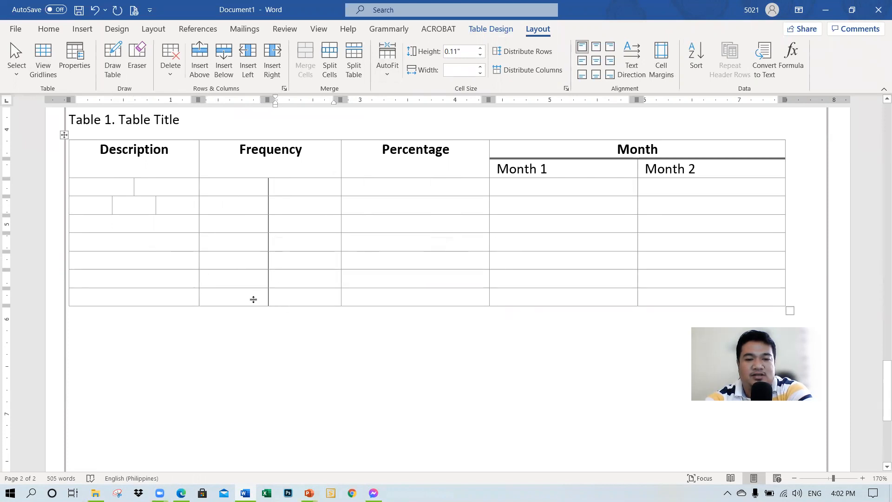
pyautogui.scroll(3, 253, 299)
pyautogui.scroll(-3, 252, 298)
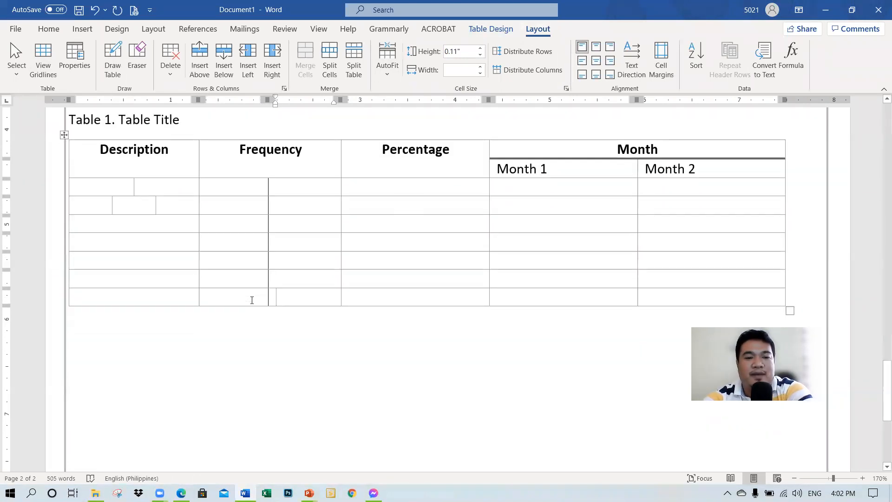
# Step: Switch to PowerPoint and show slide 14, Use Graphics, to review the next topic
pyautogui.click(106, 332)
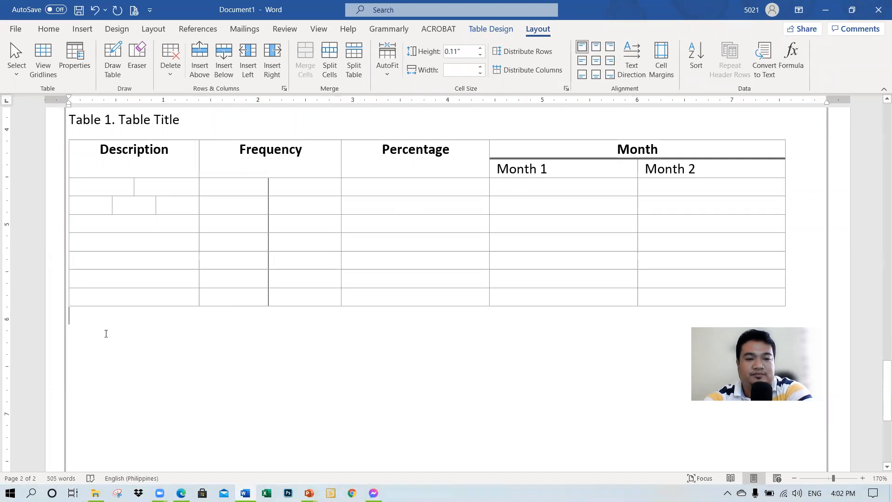
pyautogui.press('super+Tab')
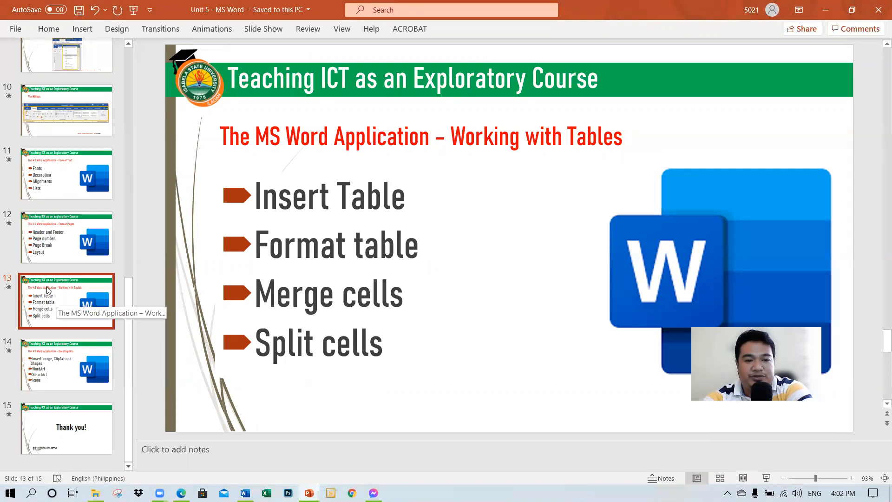
pyautogui.click(59, 351)
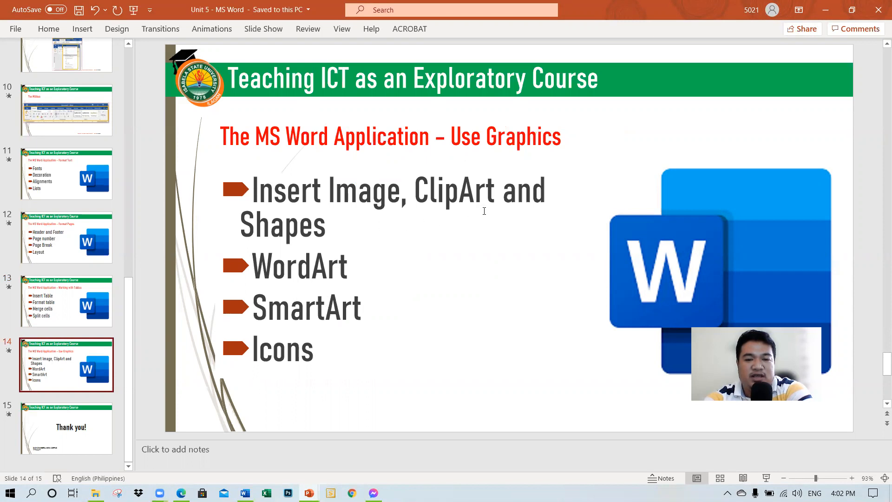
# Step: Switch to the Word document and add an empty line below the CHAPTER 2 heading
pyautogui.hotkey('alt', 'Tab')
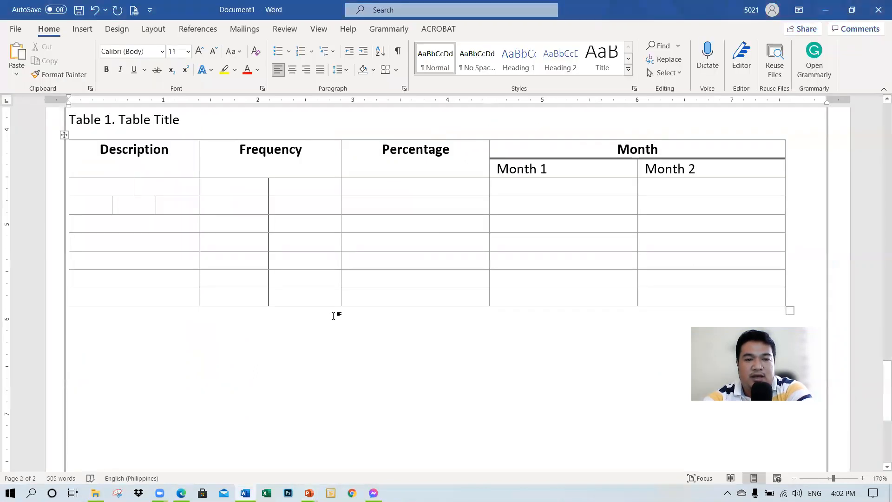
pyautogui.scroll(10, 301, 368)
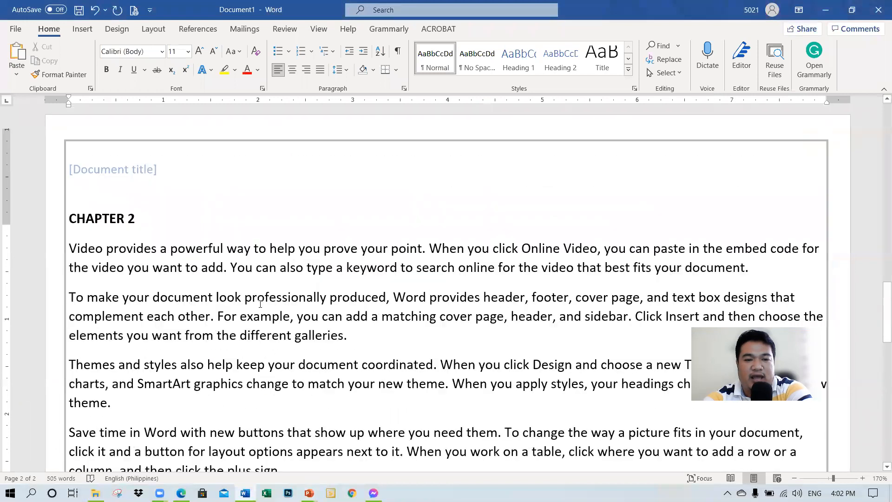
pyautogui.click(163, 244)
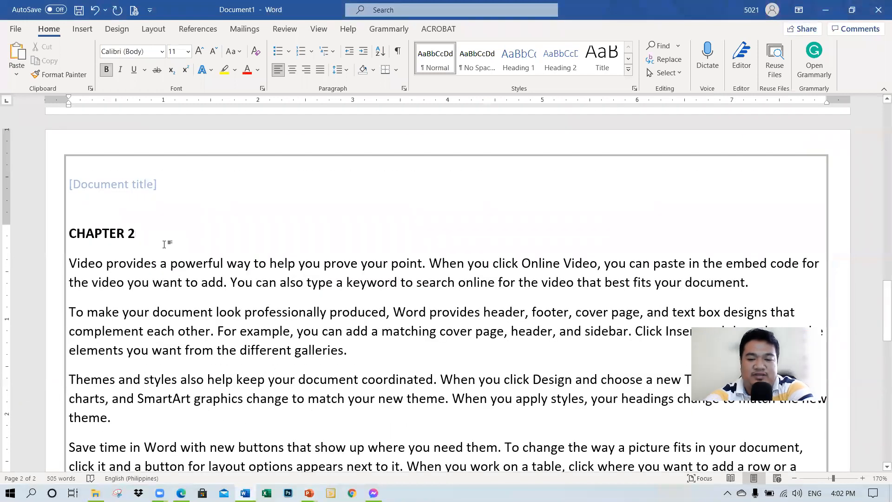
pyautogui.press('Return')
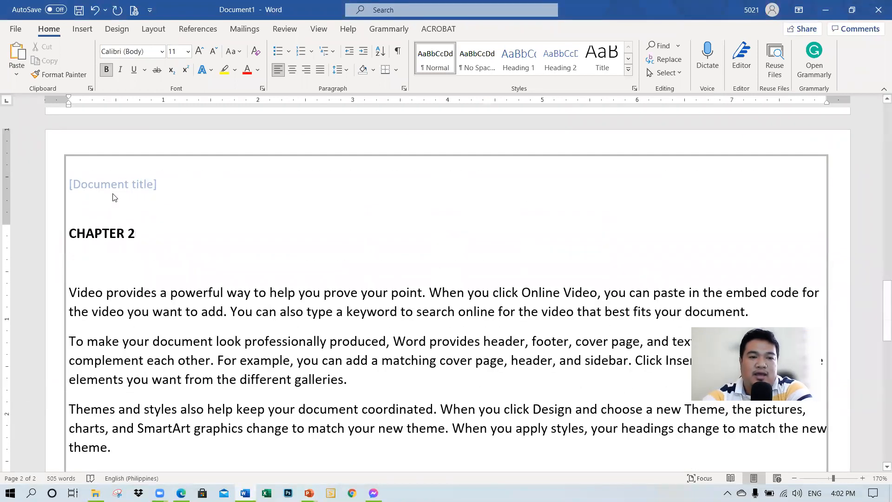
# Step: Insert the picture file "images" from this device's Pictures folder on the empty line below CHAPTER 2
pyautogui.click(77, 29)
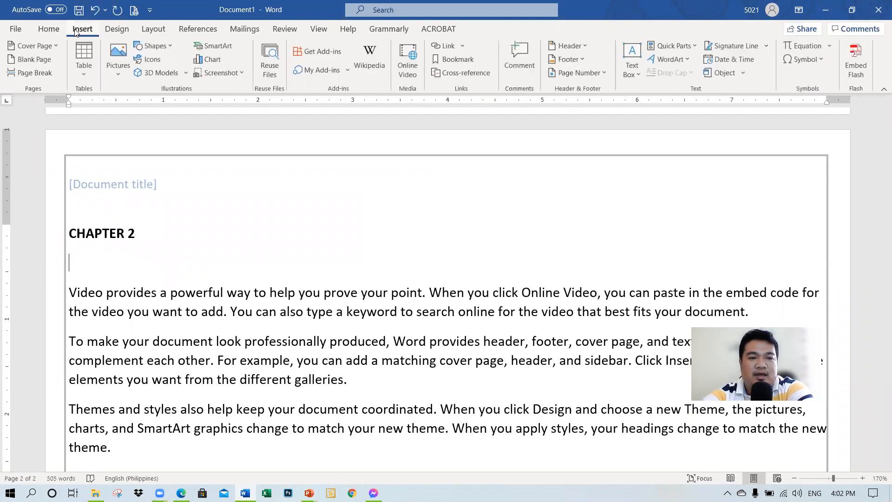
pyautogui.click(118, 58)
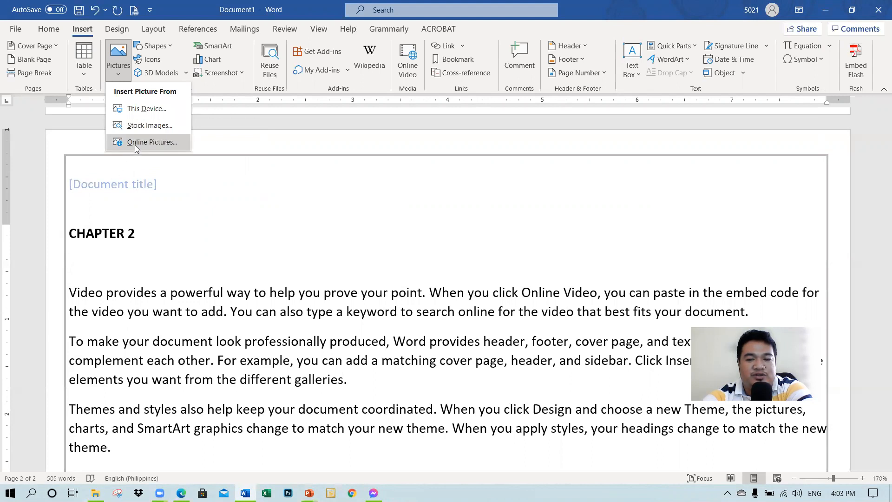
pyautogui.click(131, 108)
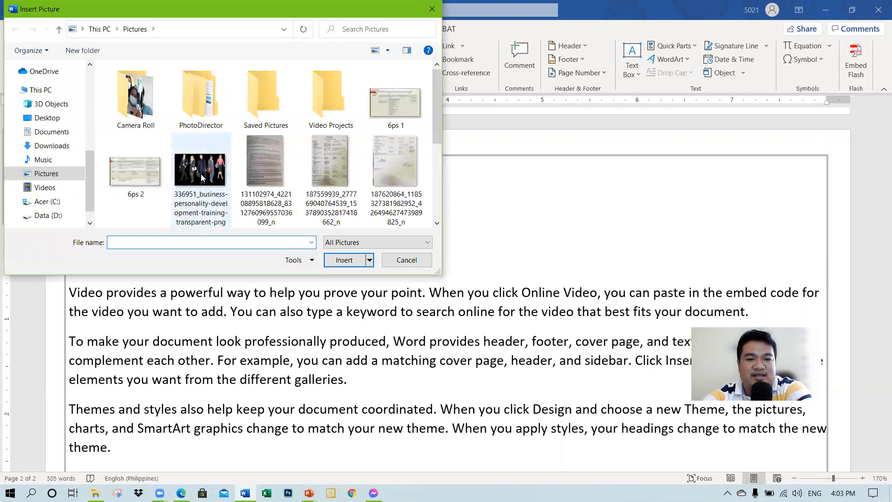
pyautogui.click(224, 213)
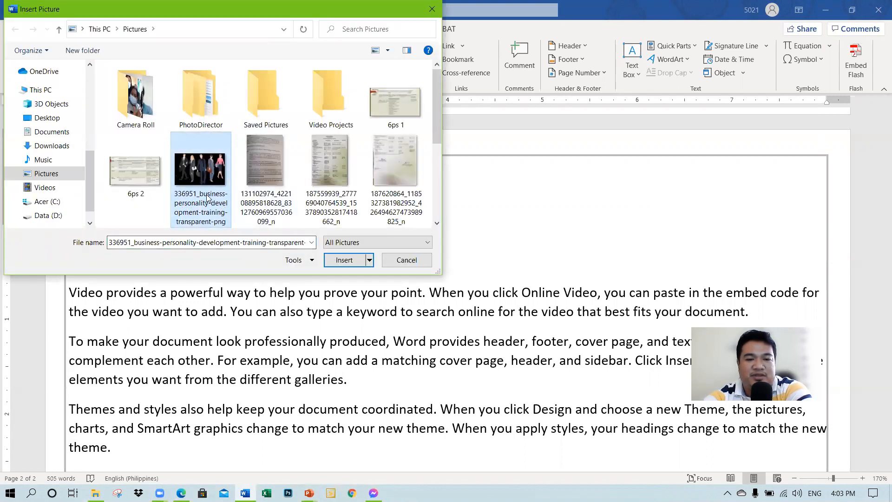
pyautogui.scroll(-4, 208, 198)
pyautogui.scroll(4, 208, 198)
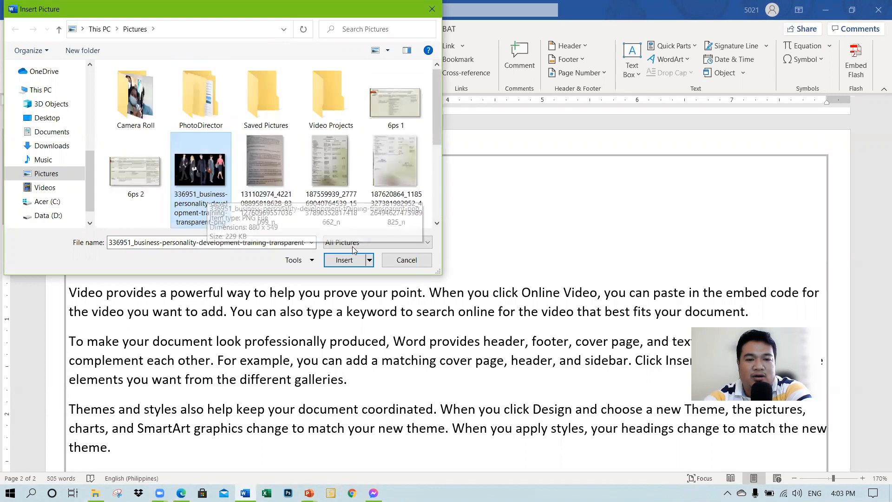
pyautogui.scroll(-2, 207, 198)
pyautogui.click(388, 199)
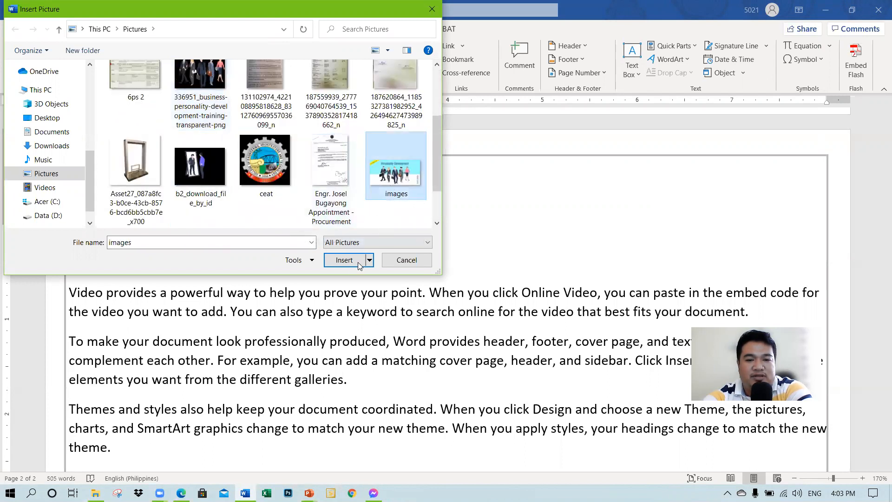
pyautogui.click(340, 263)
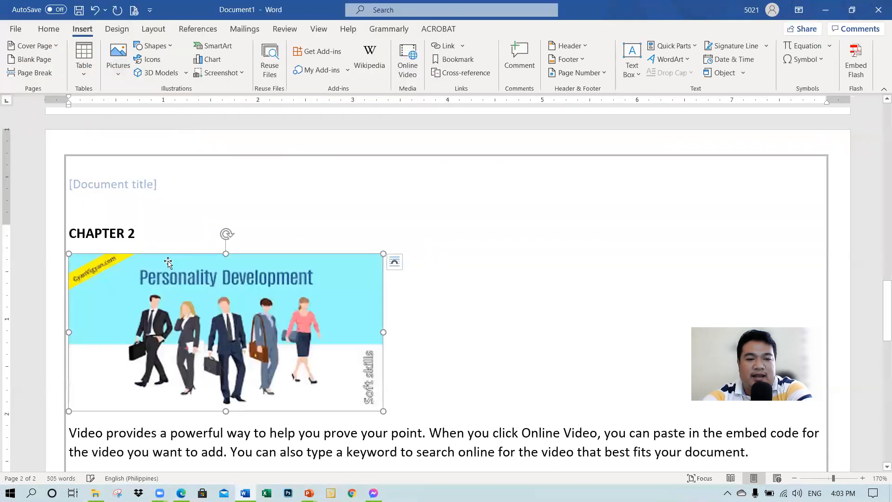
# Step: Try centre and right alignment on the inserted picture's line, and return it to left alignment
pyautogui.scroll(-3, 398, 268)
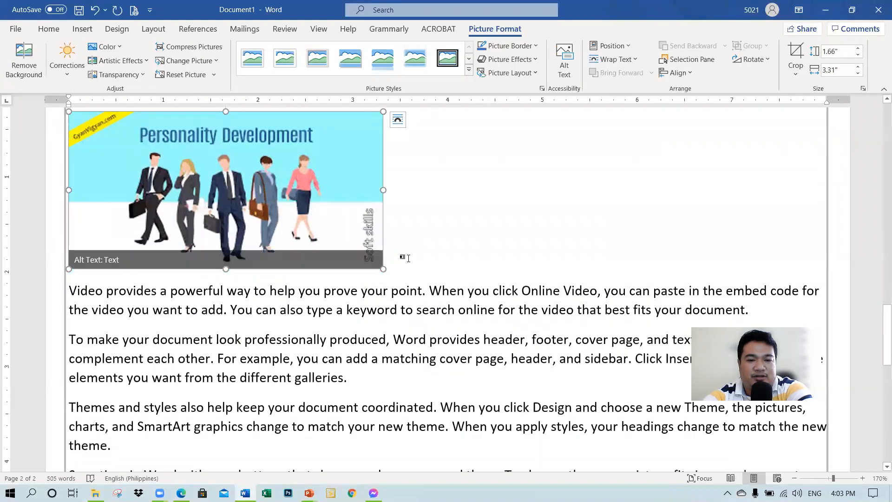
pyautogui.click(398, 268)
pyautogui.scroll(3, 339, 271)
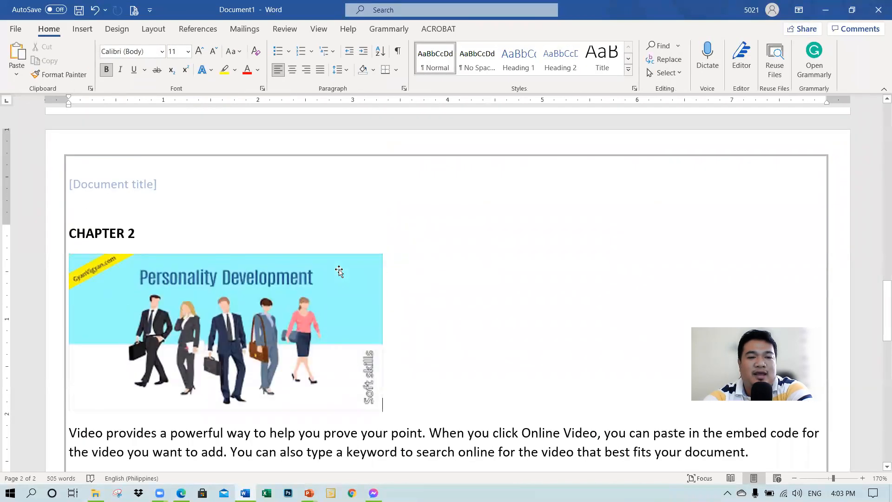
pyautogui.click(292, 70)
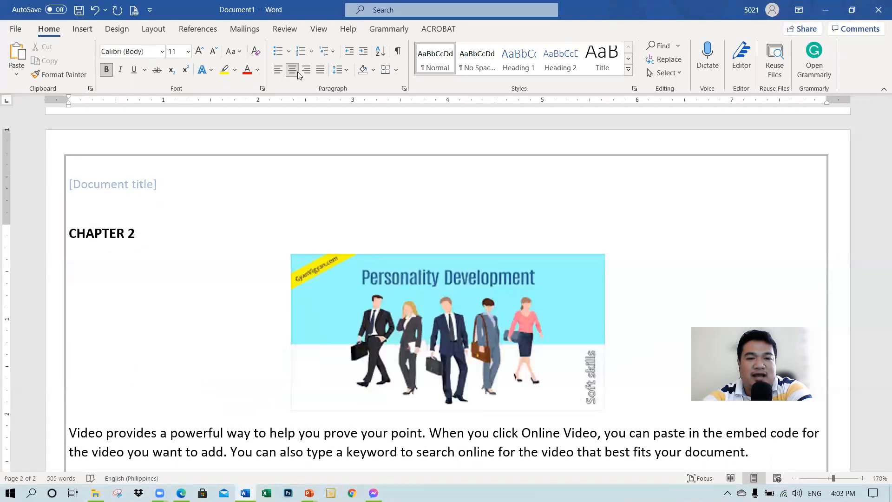
pyautogui.click(307, 72)
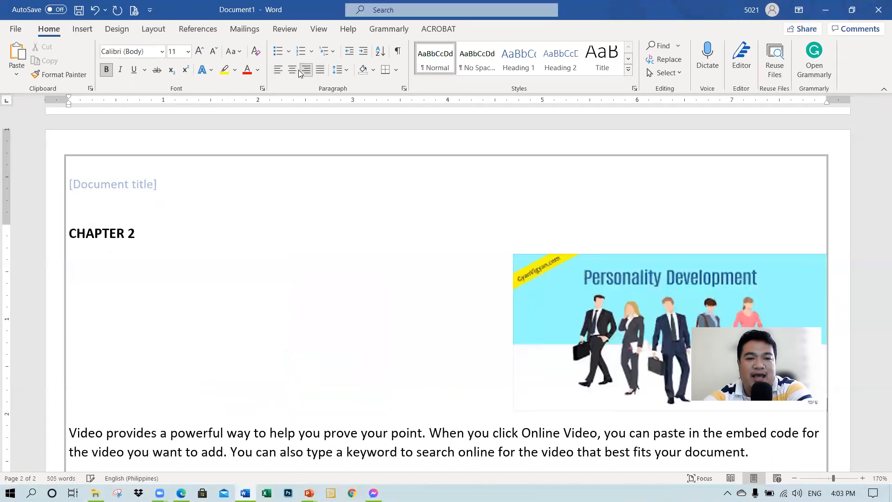
pyautogui.click(277, 73)
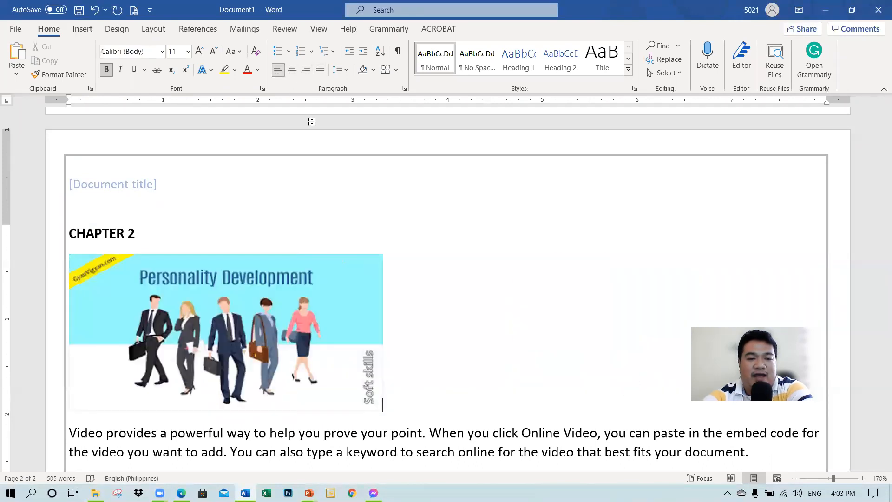
# Step: Join the "Video provides" paragraph to the picture's line, and separate it again with a paragraph break
pyautogui.scroll(-3, 342, 246)
pyautogui.scroll(2, 394, 276)
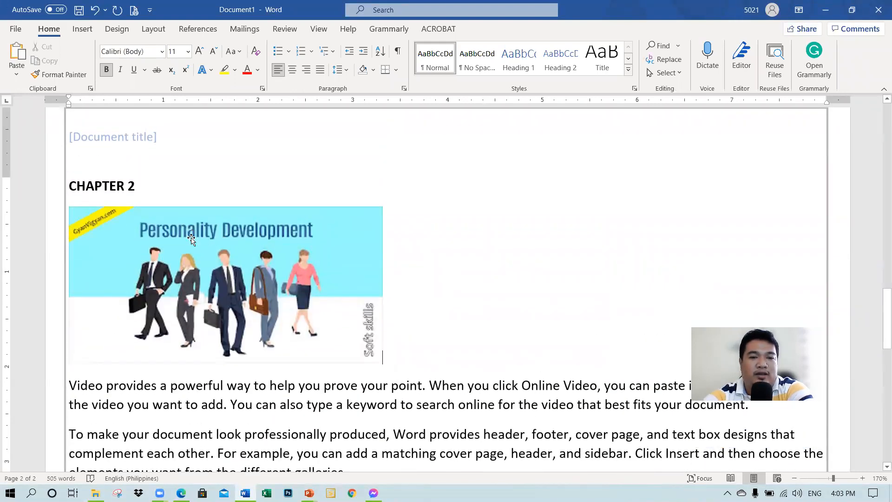
pyautogui.click(198, 252)
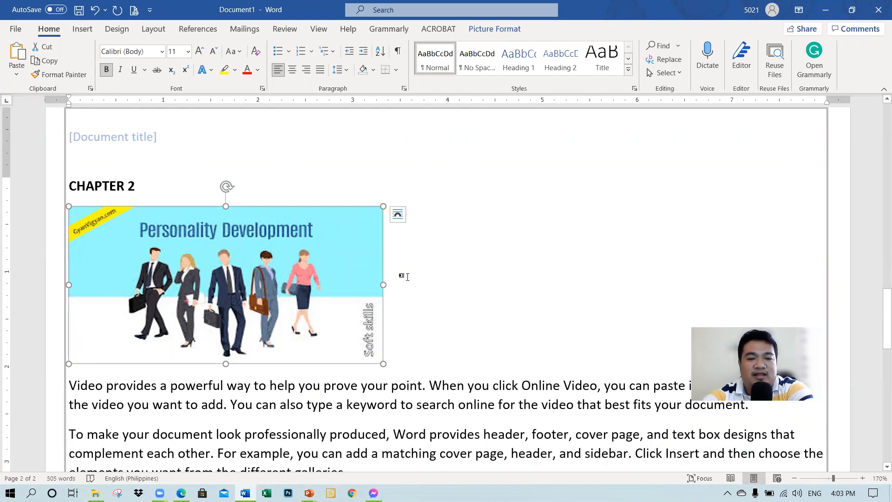
pyautogui.click(411, 304)
pyautogui.scroll(-2, 116, 281)
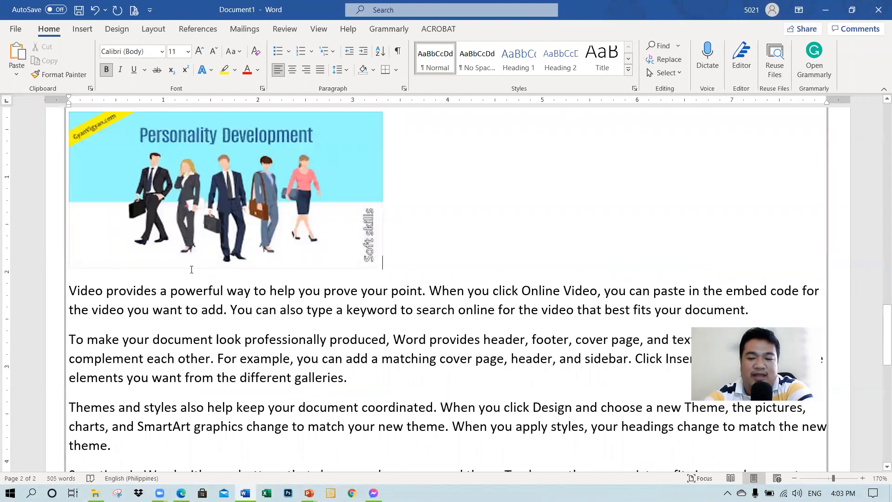
pyautogui.press('Delete')
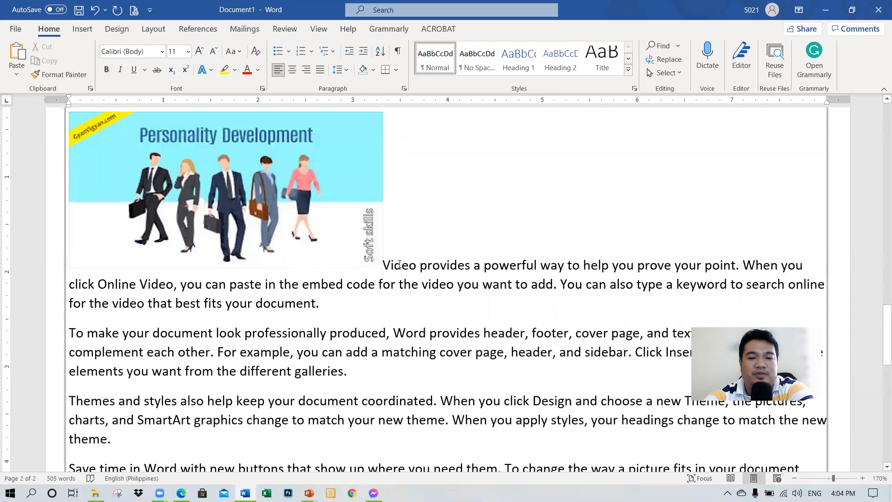
pyautogui.scroll(3, 524, 277)
pyautogui.scroll(-4, 511, 278)
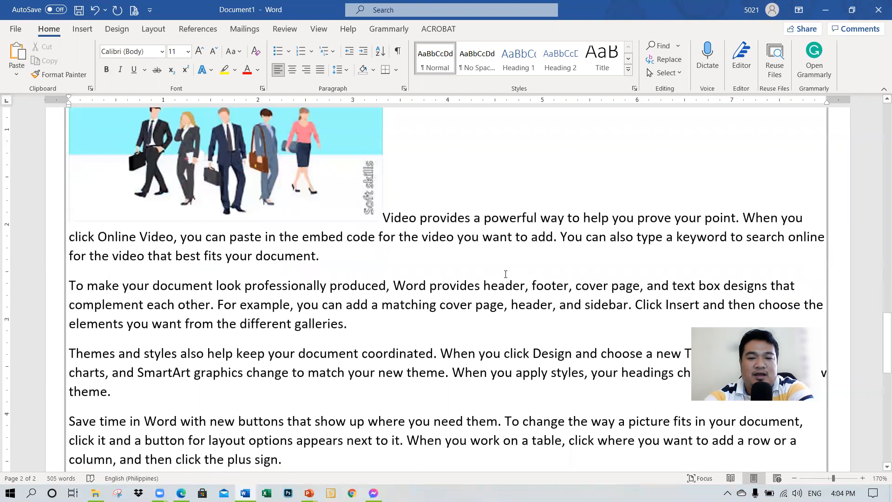
pyautogui.press('Return')
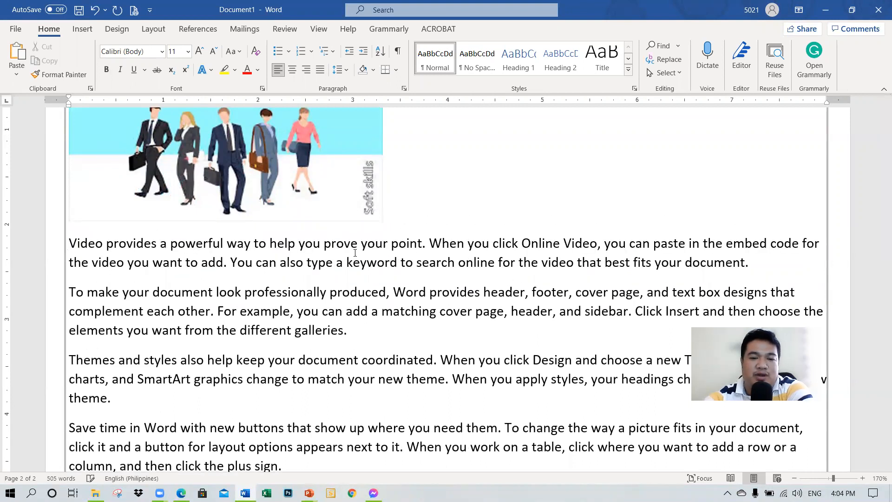
# Step: Set the picture's text wrapping to Square and move it to the middle of the second and third paragraphs
pyautogui.click(235, 185)
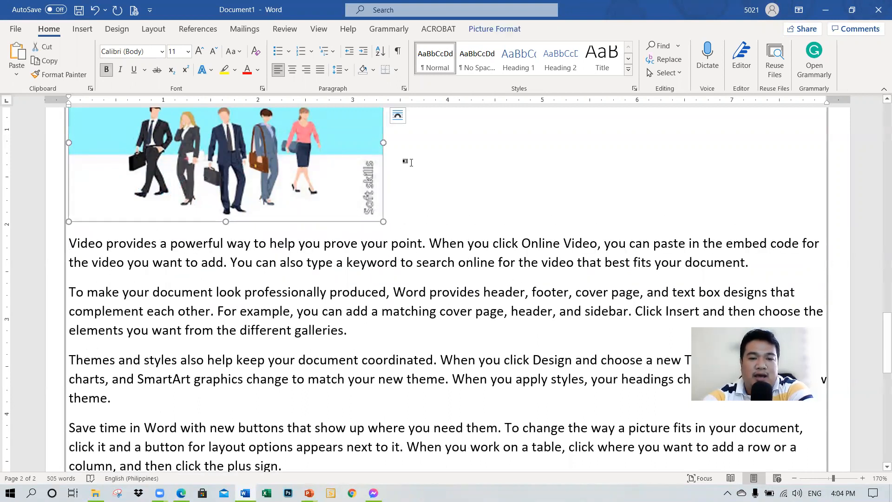
pyautogui.click(400, 119)
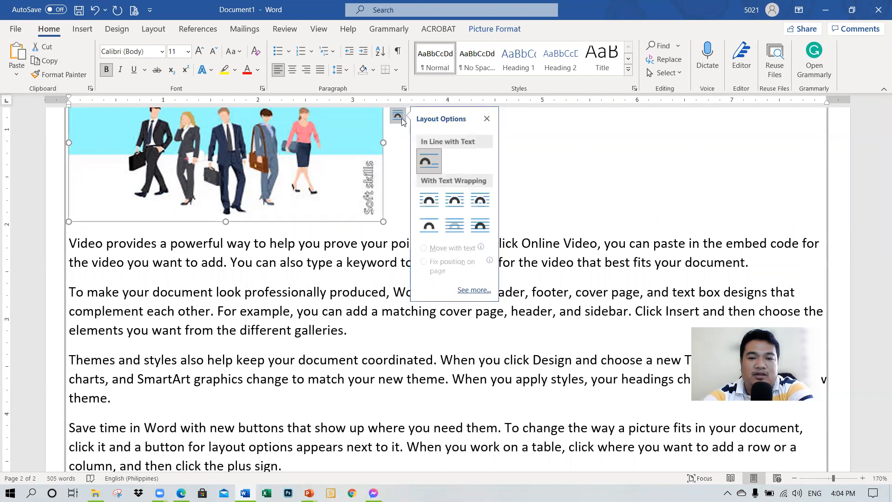
pyautogui.click(433, 204)
pyautogui.moveTo(288, 172); pyautogui.dragTo(463, 267)
pyautogui.scroll(1, 454, 236)
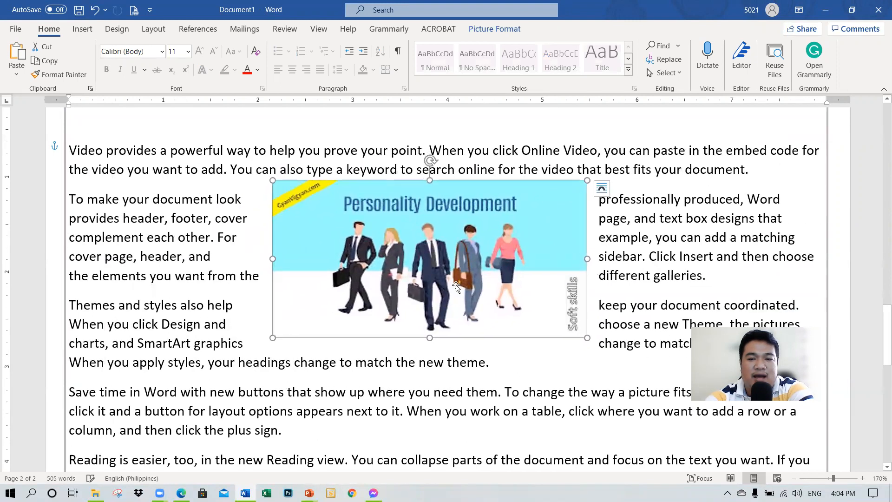
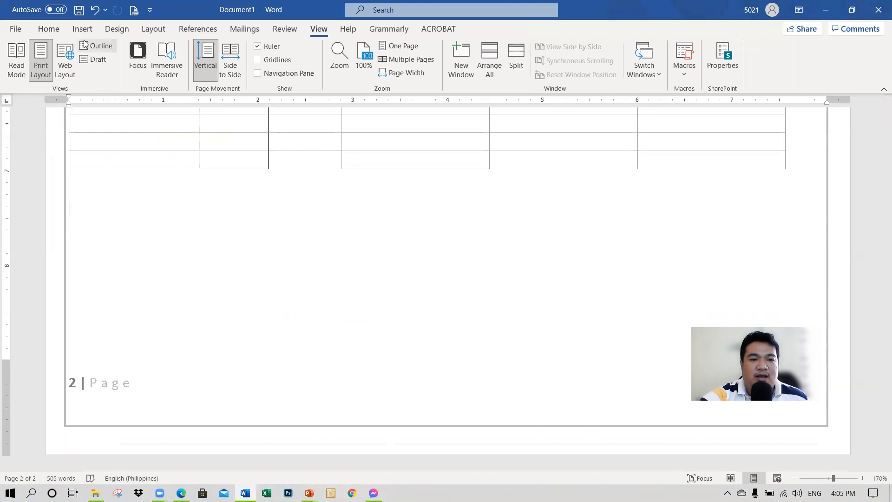
# Step: Draw a rectangle about 1.99" wide and 1.27" high in the blank area below the table on page 2
pyautogui.click(79, 30)
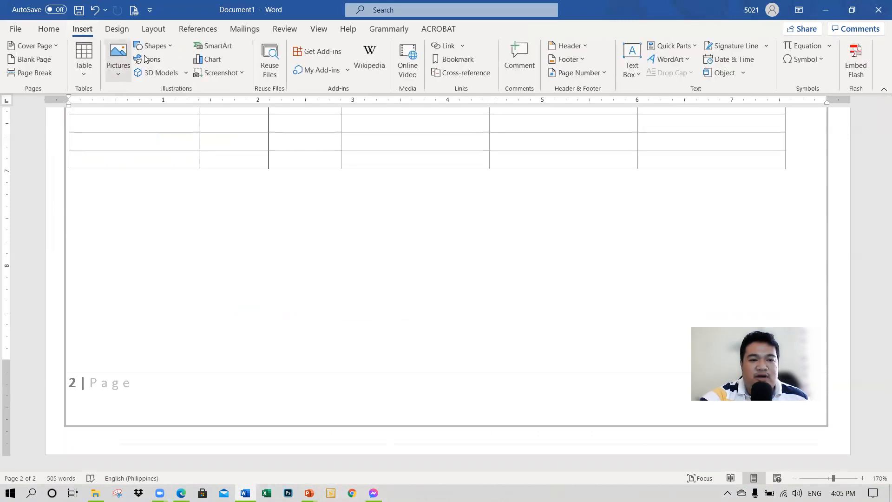
pyautogui.click(155, 46)
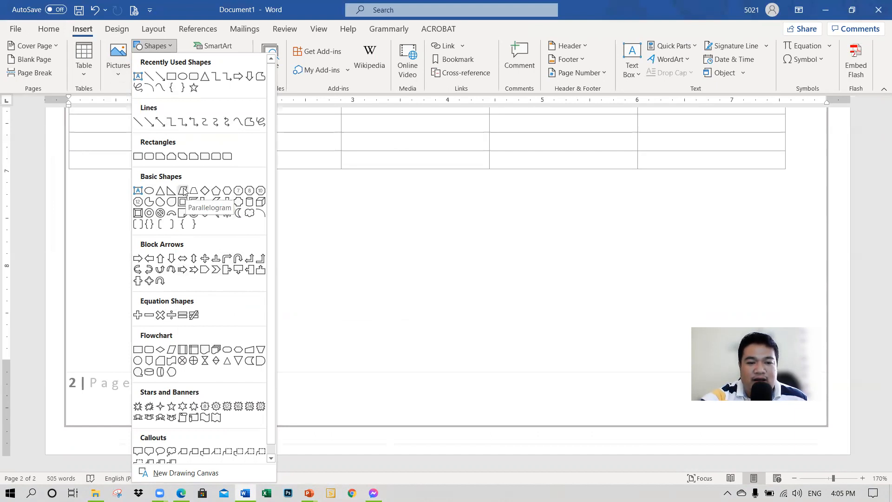
pyautogui.click(138, 158)
pyautogui.moveTo(82, 205)
pyautogui.mouseDown()
pyautogui.moveTo(237, 323)
pyautogui.moveTo(271, 327)
pyautogui.mouseUp()
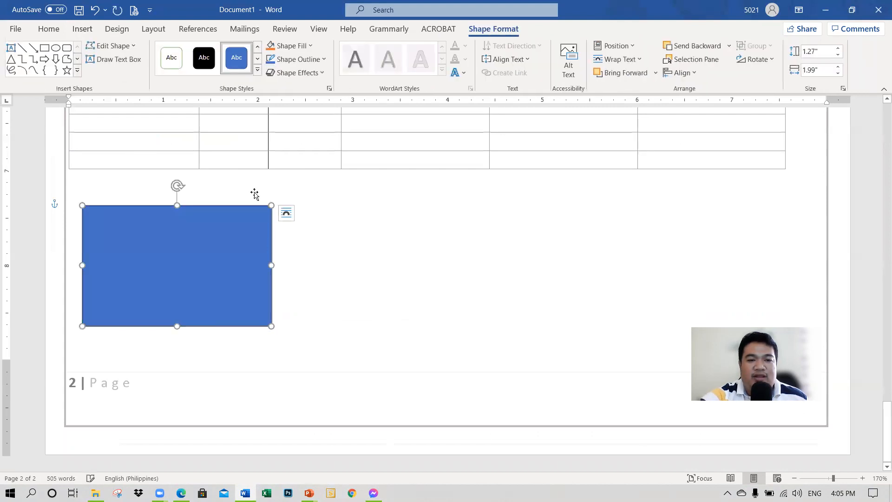
# Step: Apply a blue gradient theme style to the rectangle and change its fill to a light blue theme color
pyautogui.click(258, 71)
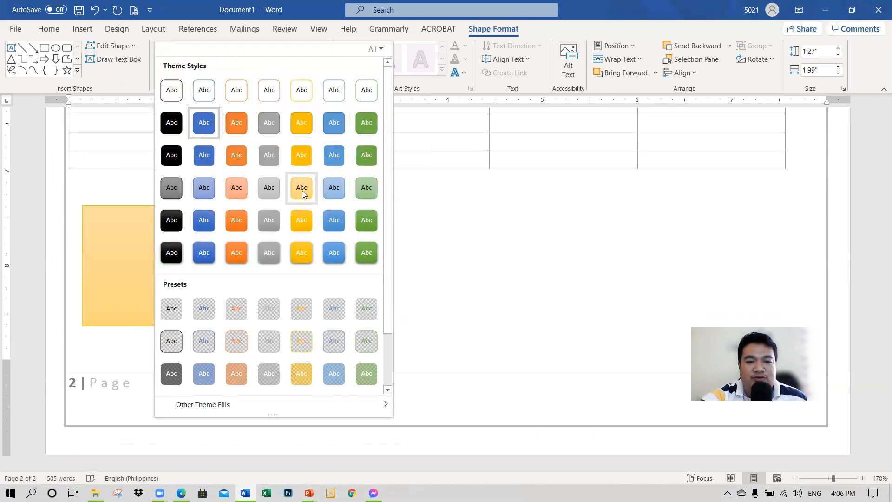
pyautogui.click(333, 222)
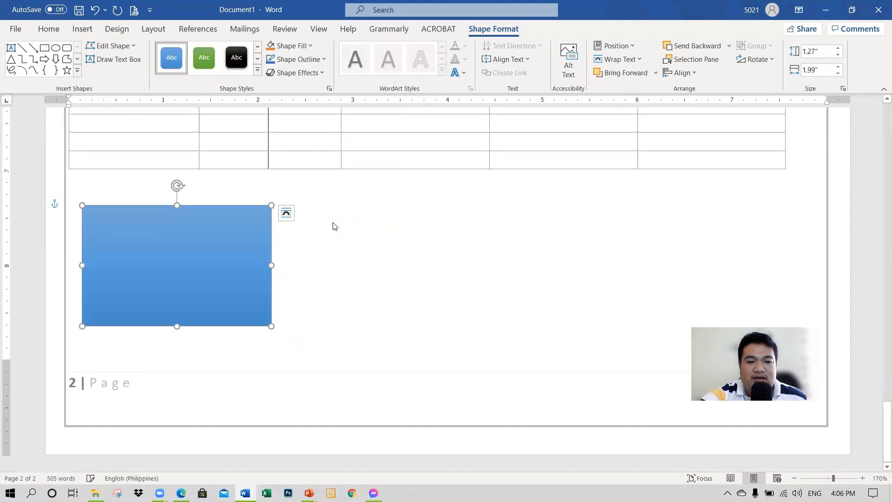
pyautogui.click(289, 47)
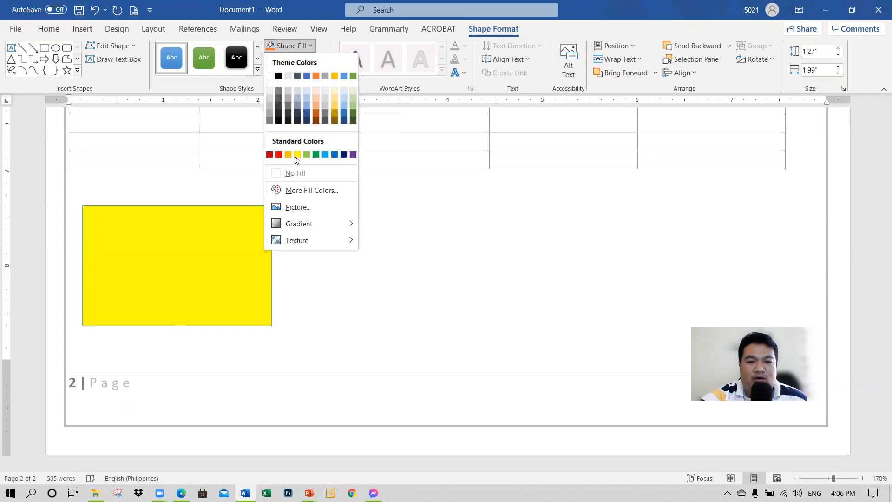
pyautogui.click(343, 104)
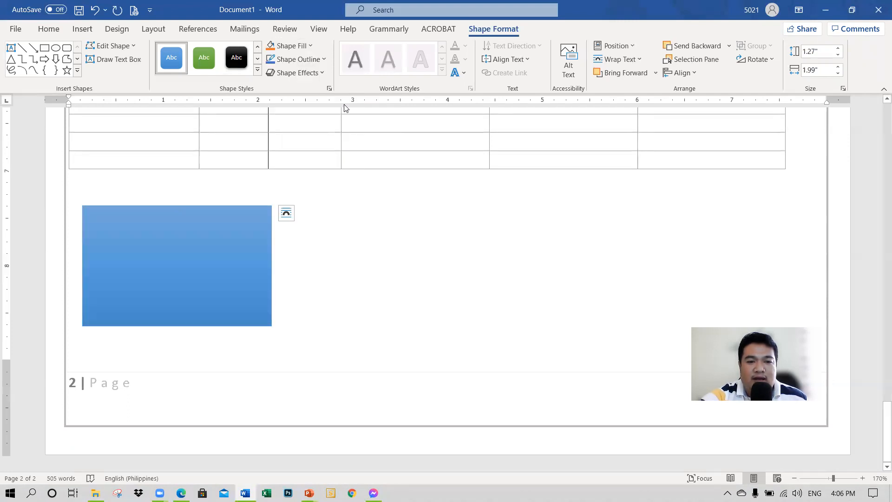
# Step: Set the rectangle's outline weight to 2¼ pt and give it a dashed line style
pyautogui.click(305, 64)
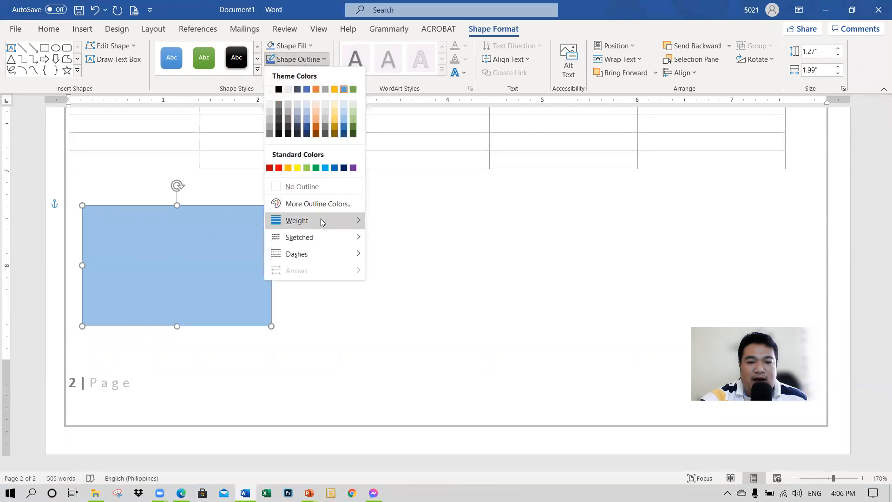
pyautogui.moveTo(346, 224)
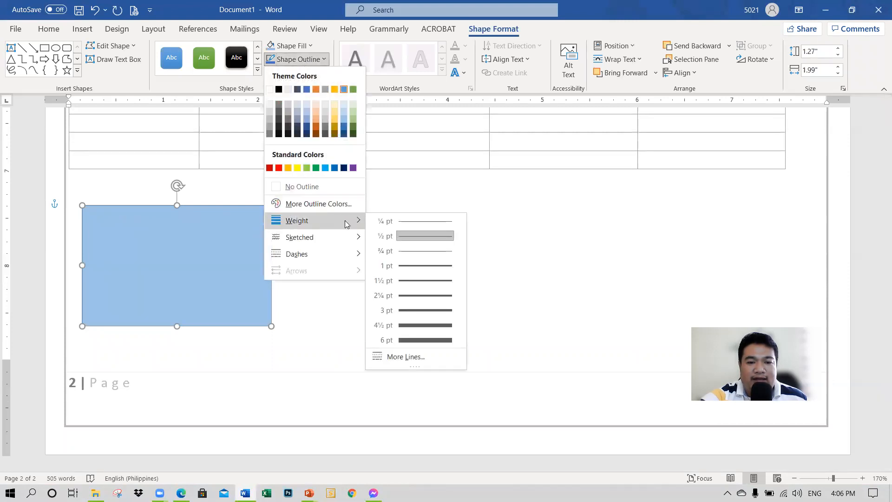
pyautogui.click(414, 295)
pyautogui.click(297, 59)
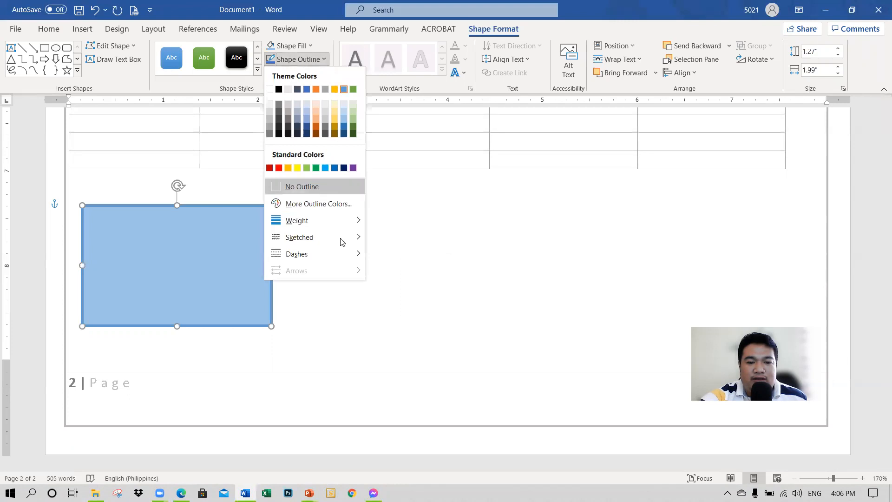
pyautogui.moveTo(340, 263)
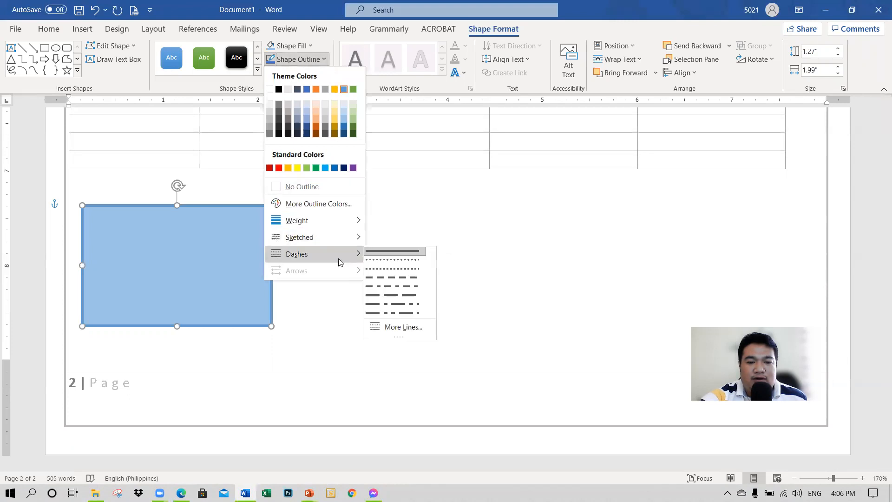
pyautogui.click(402, 278)
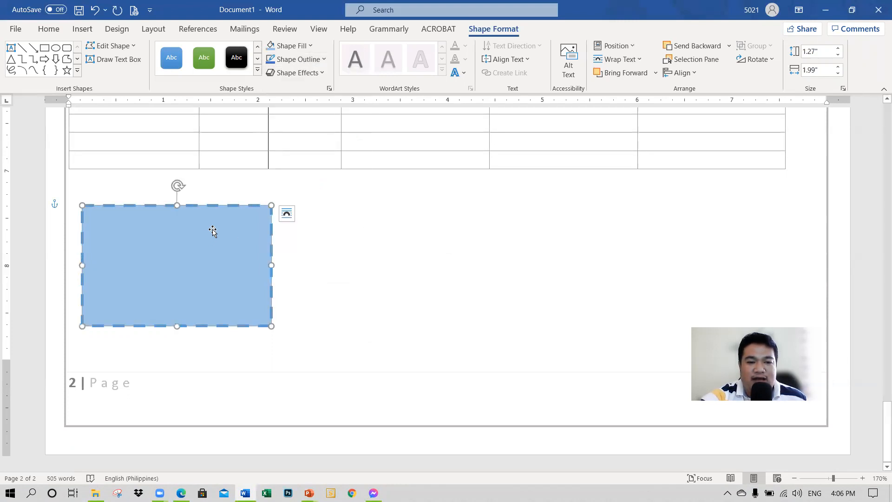
# Step: Add a blue glow effect around the rectangle
pyautogui.click(292, 73)
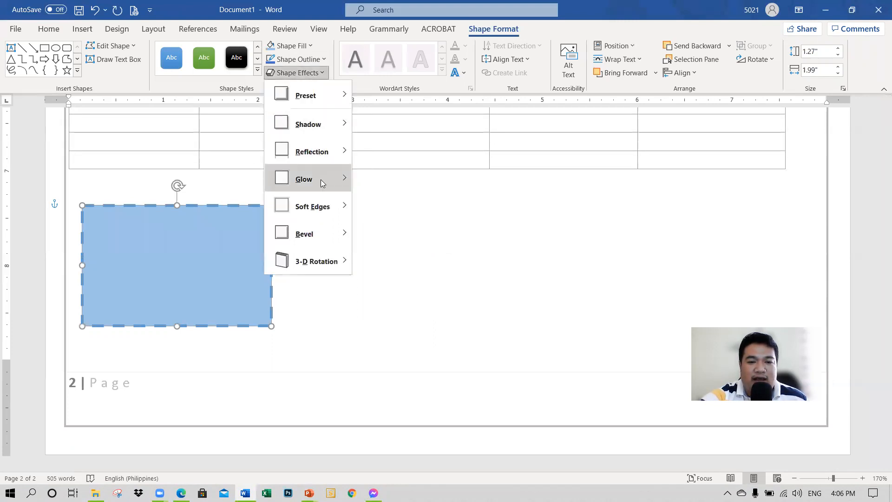
pyautogui.moveTo(323, 181)
pyautogui.click(496, 285)
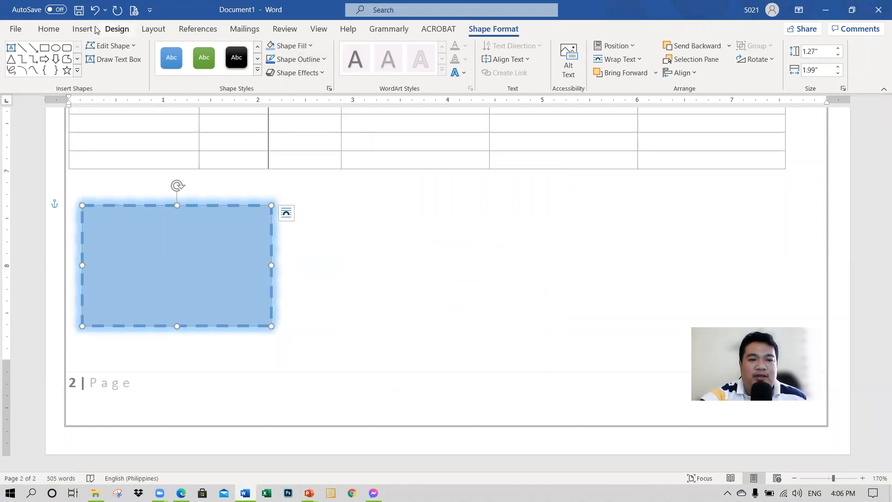
# Step: Draw a horizontal line arrow about 1.78" long from the middle of the rectangle's right edge and set its weight to 2¼ pt
pyautogui.click(32, 49)
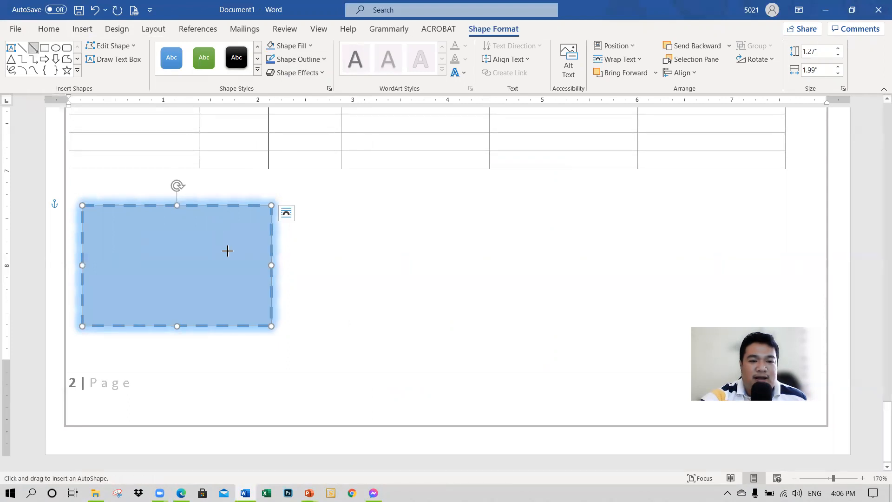
pyautogui.moveTo(272, 266); pyautogui.dragTo(439, 267)
pyautogui.click(301, 59)
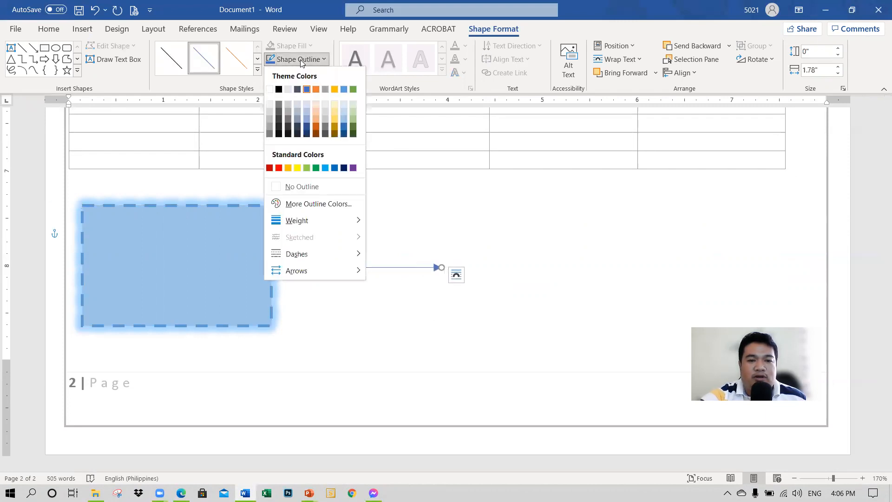
pyautogui.moveTo(325, 221)
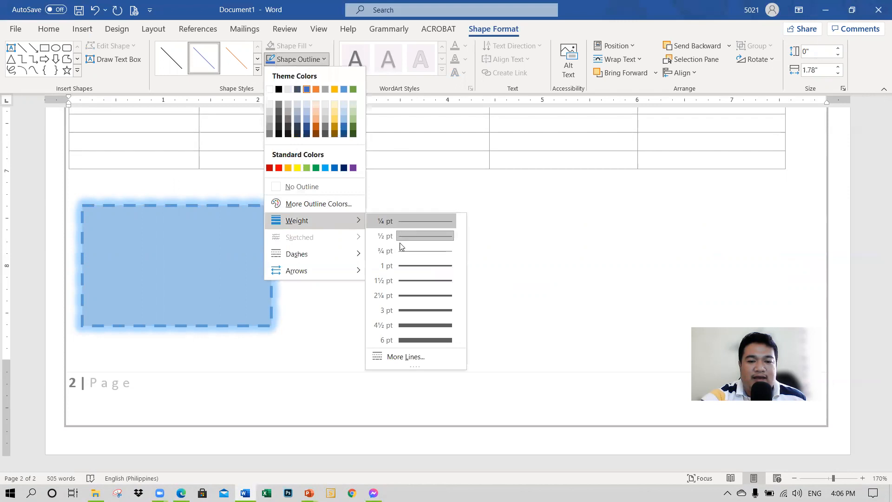
pyautogui.click(405, 296)
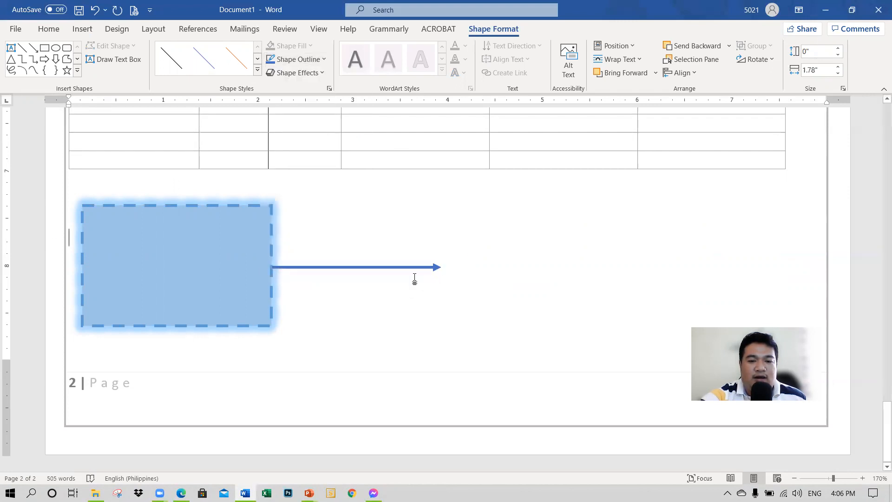
pyautogui.click(414, 278)
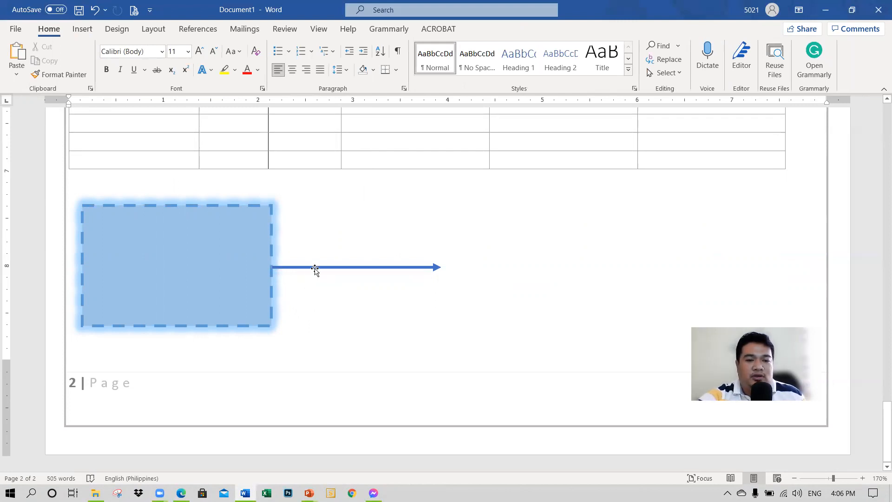
# Step: Add blank paragraphs below the table until the insertion point moves onto a new third page
pyautogui.scroll(3, 259, 265)
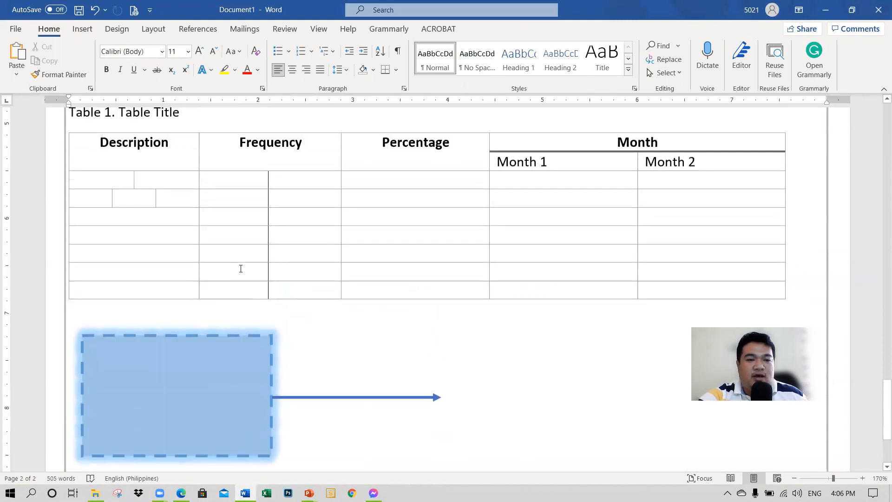
pyautogui.scroll(-3, 237, 271)
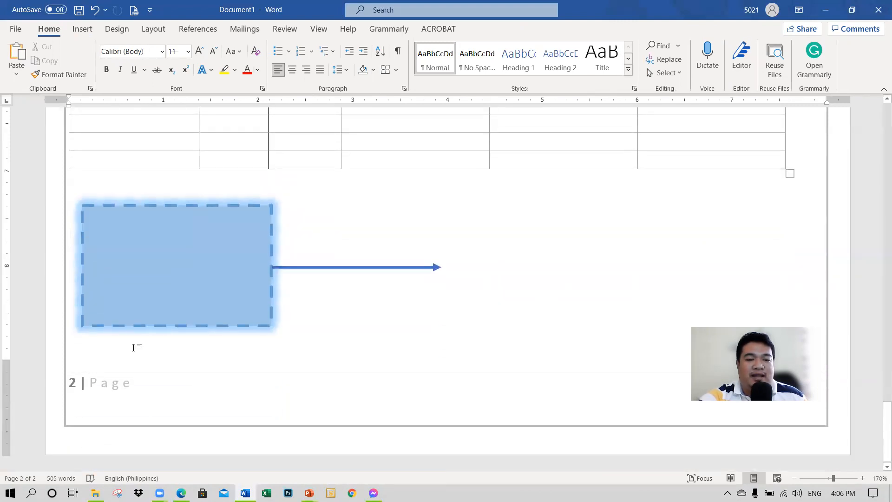
pyautogui.press('Return')
pyautogui.press('Return')
pyautogui.press('Return')
pyautogui.press('Return')
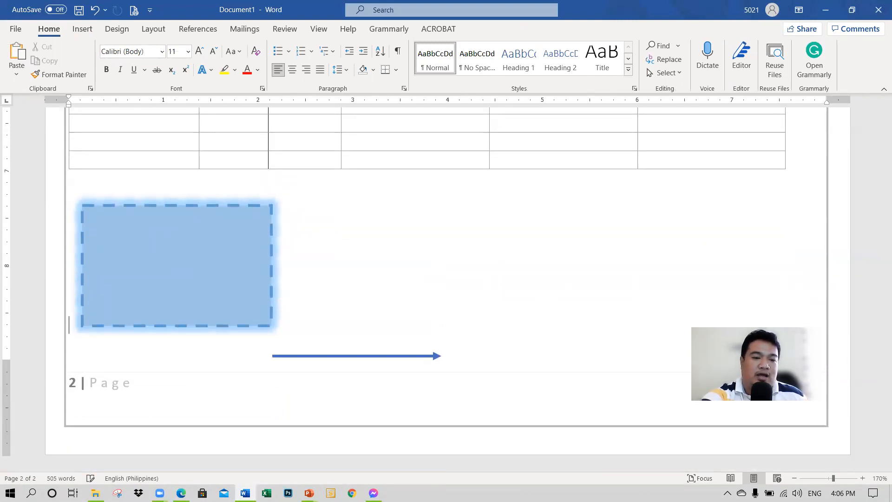
pyautogui.press('Return')
pyautogui.press('Return')
pyautogui.press('Return')
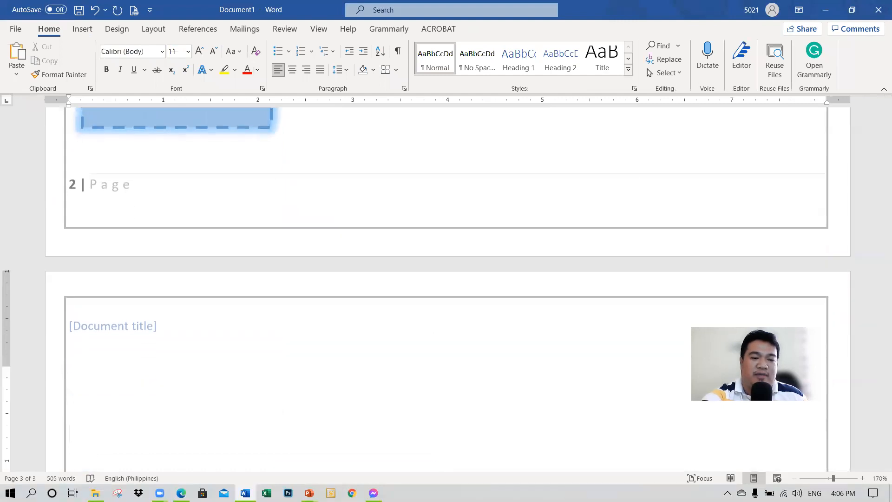
# Step: Delete the blue line arrow on page 3
pyautogui.press('Up')
pyautogui.press('Up')
pyautogui.press('Up')
pyautogui.scroll(-3, 128, 270)
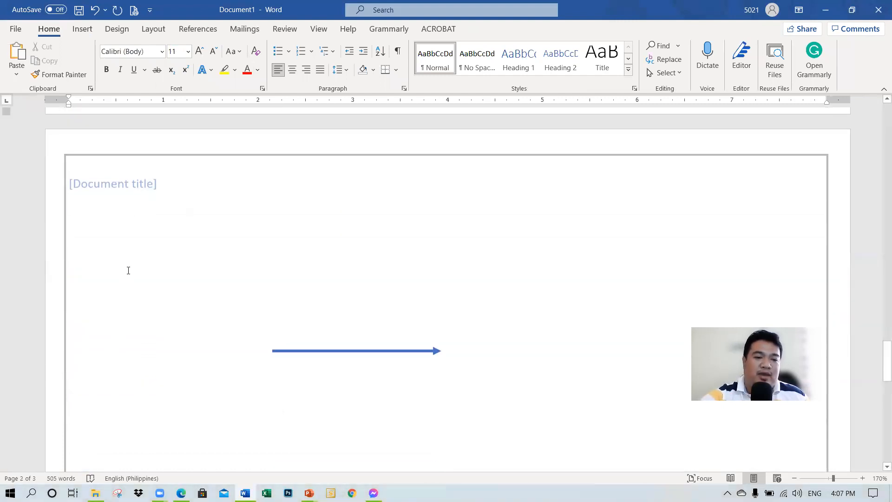
pyautogui.click(128, 264)
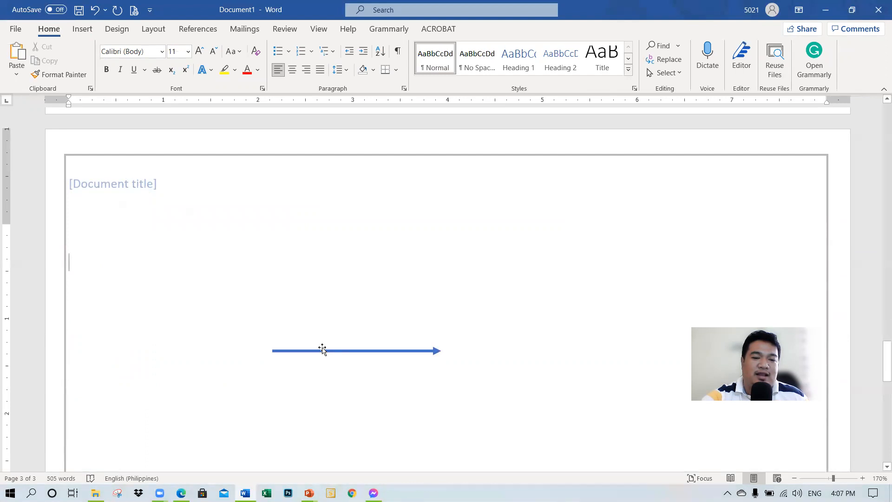
pyautogui.click(322, 349)
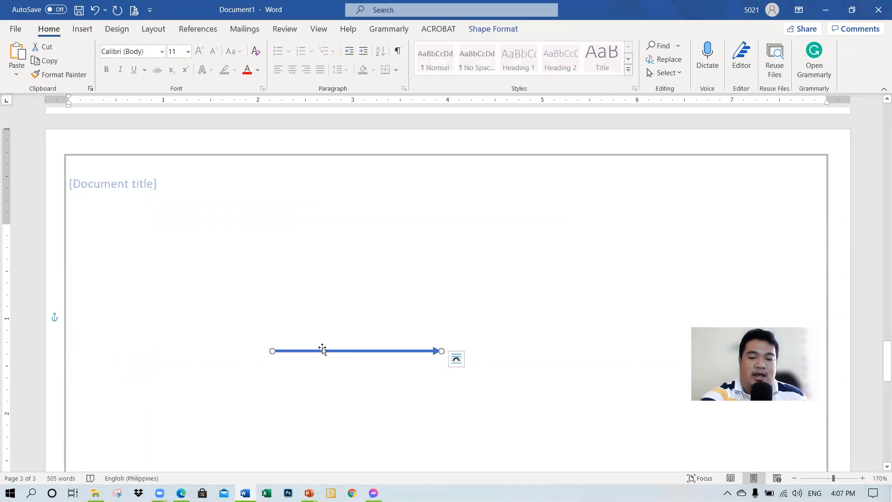
pyautogui.press('Delete')
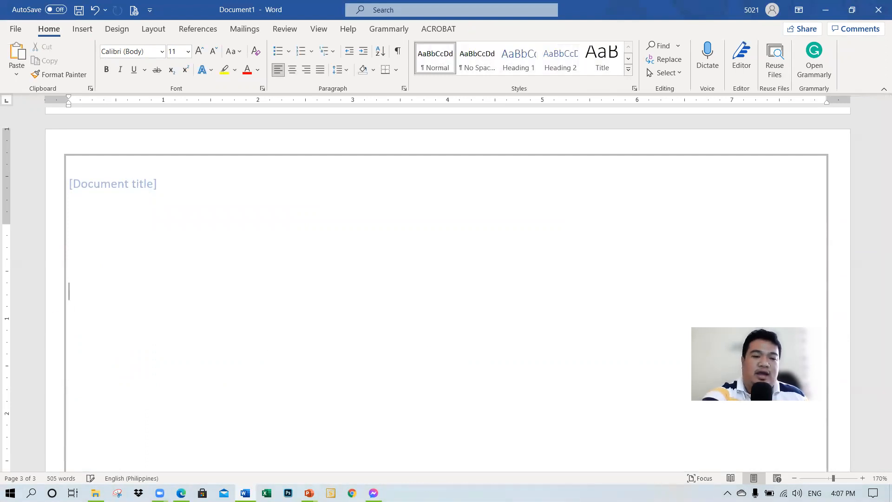
pyautogui.scroll(2, 226, 226)
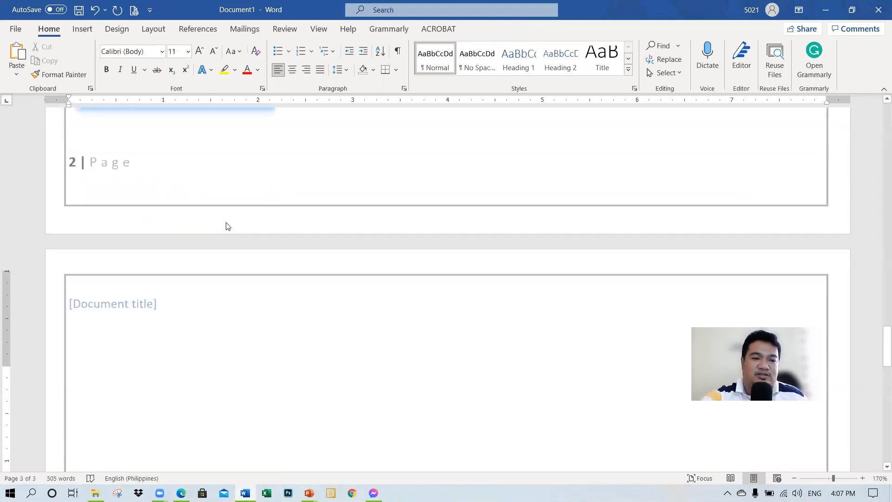
pyautogui.scroll(-2, 225, 223)
pyautogui.scroll(2, 227, 221)
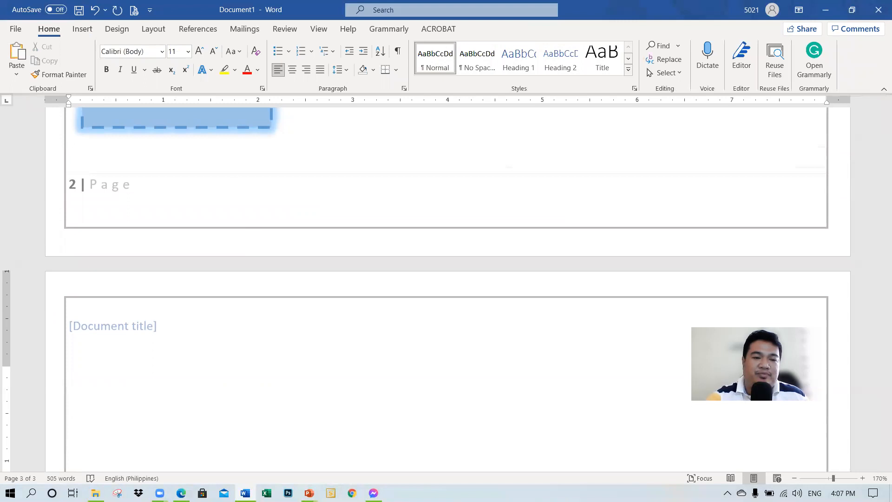
pyautogui.scroll(-3, 221, 330)
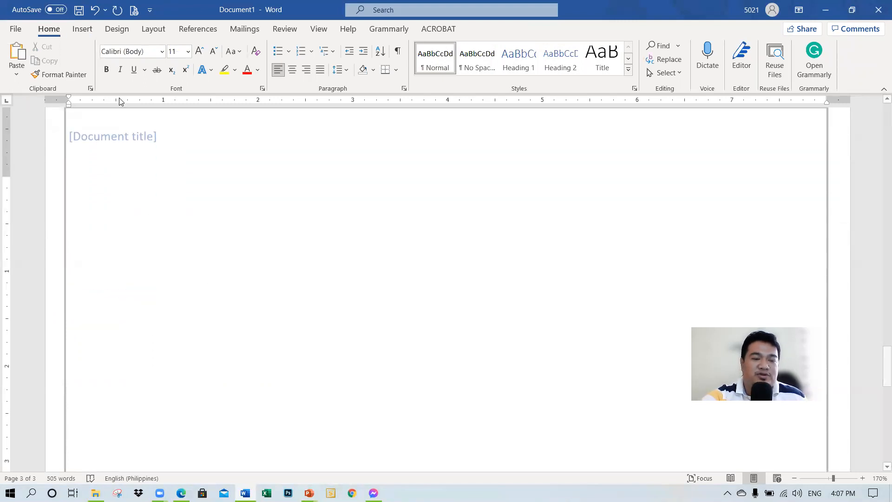
# Step: Insert the solid clown face icon from the Arts category on page 3 and enlarge it to about 1.4" square
pyautogui.click(84, 30)
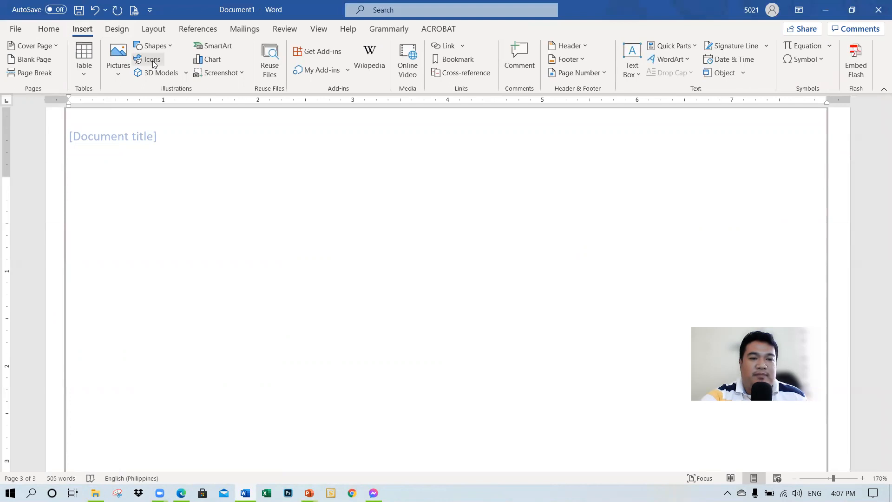
pyautogui.click(152, 59)
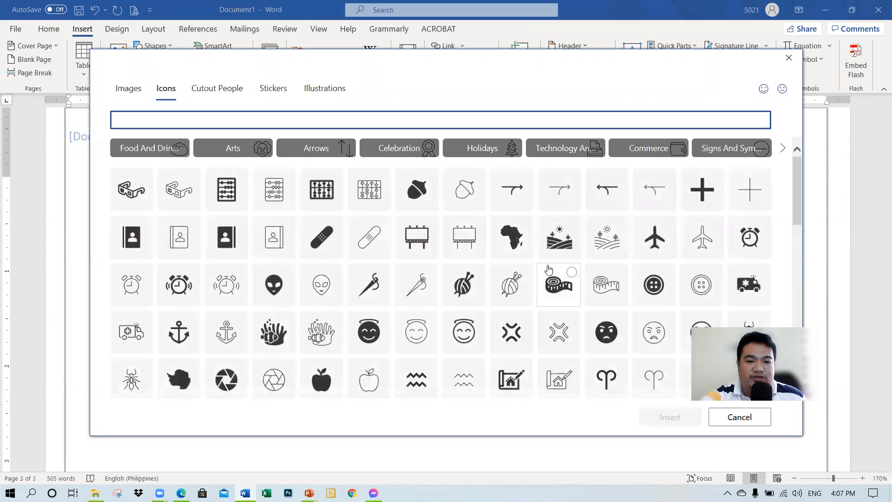
pyautogui.scroll(-3, 618, 316)
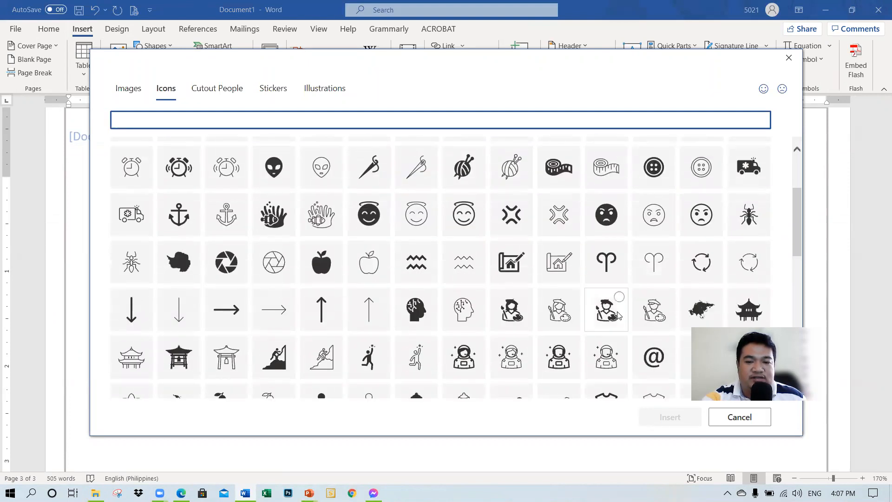
pyautogui.scroll(-3, 618, 316)
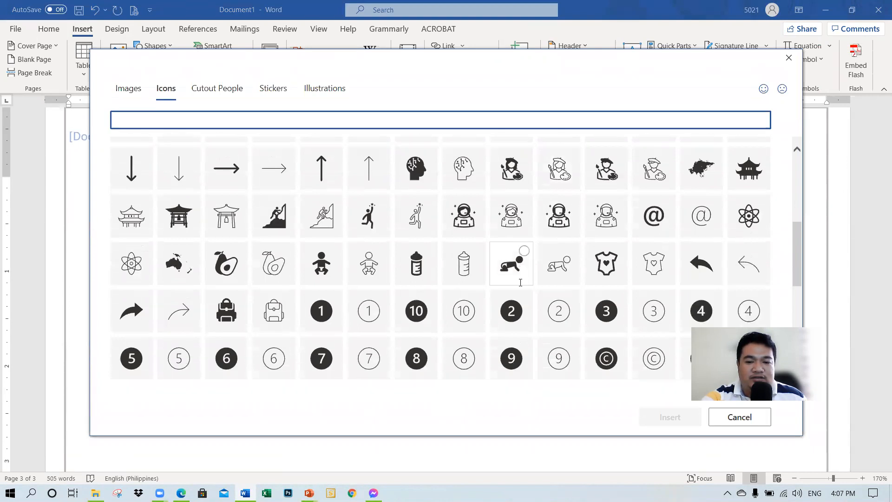
pyautogui.scroll(-2, 520, 283)
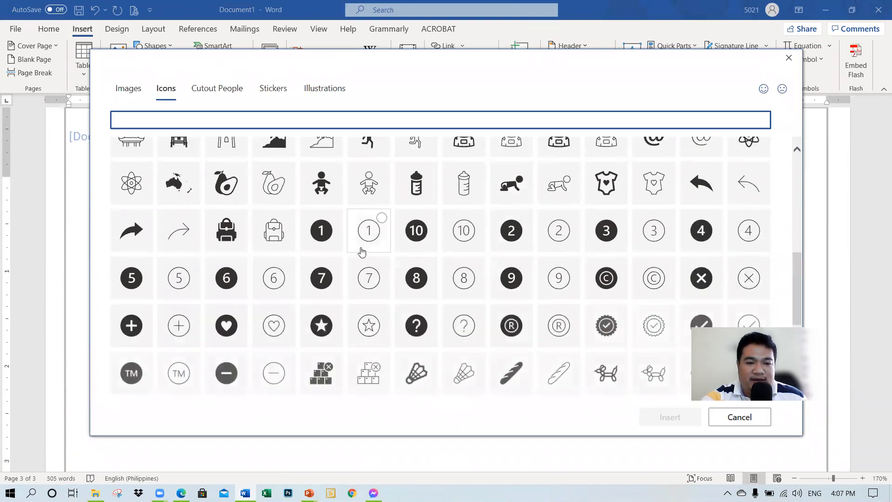
pyautogui.scroll(2, 367, 241)
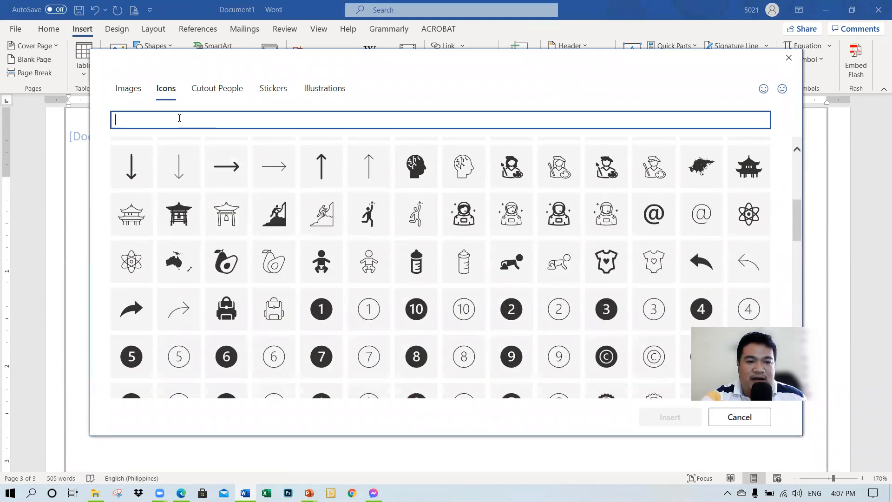
pyautogui.scroll(4, 249, 218)
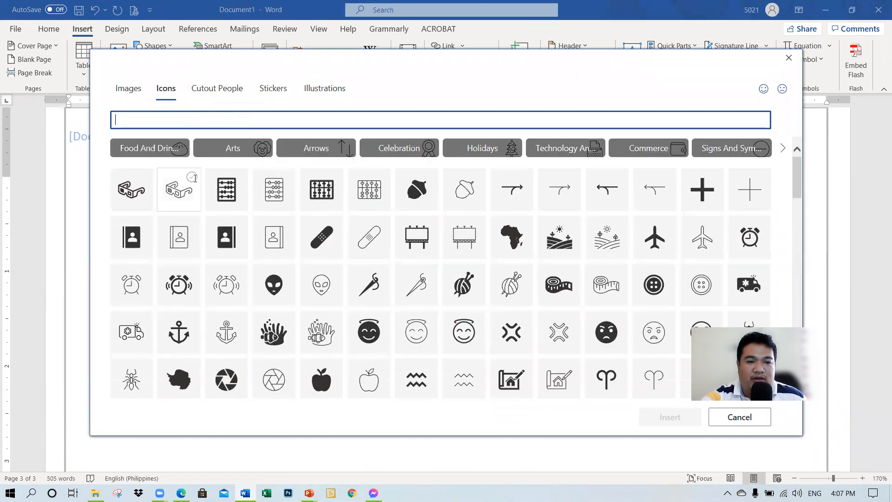
pyautogui.click(240, 155)
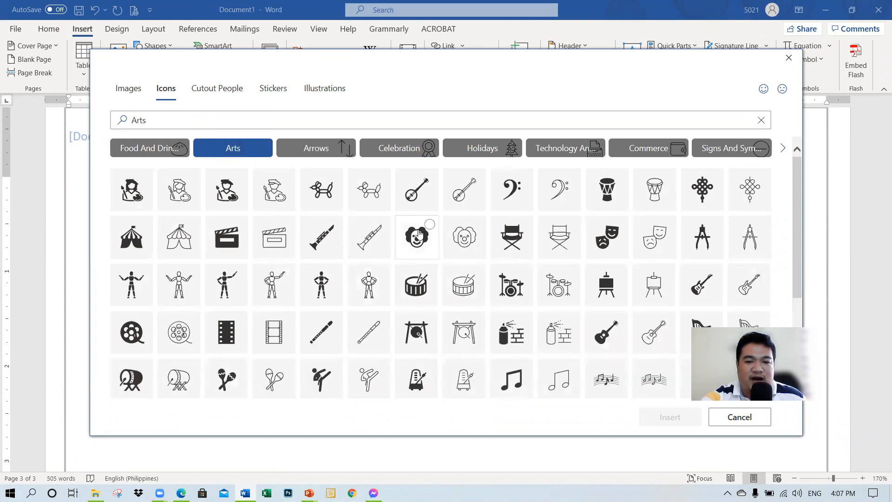
pyautogui.click(419, 235)
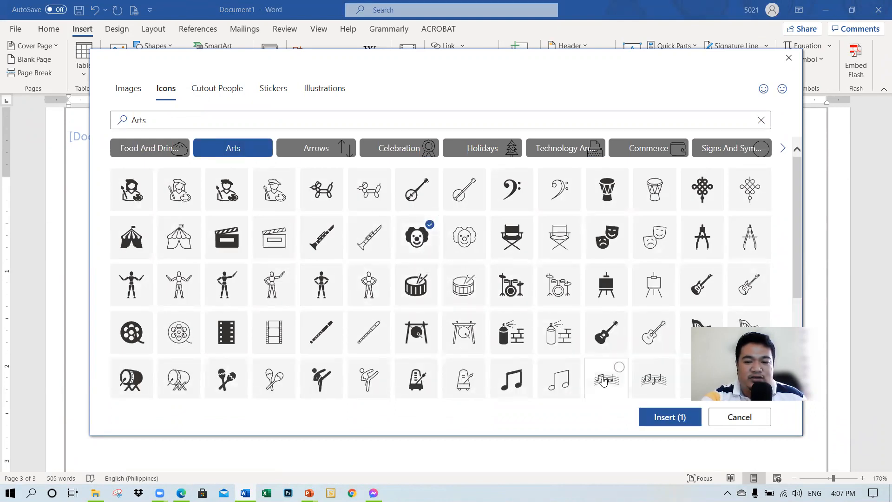
pyautogui.click(665, 418)
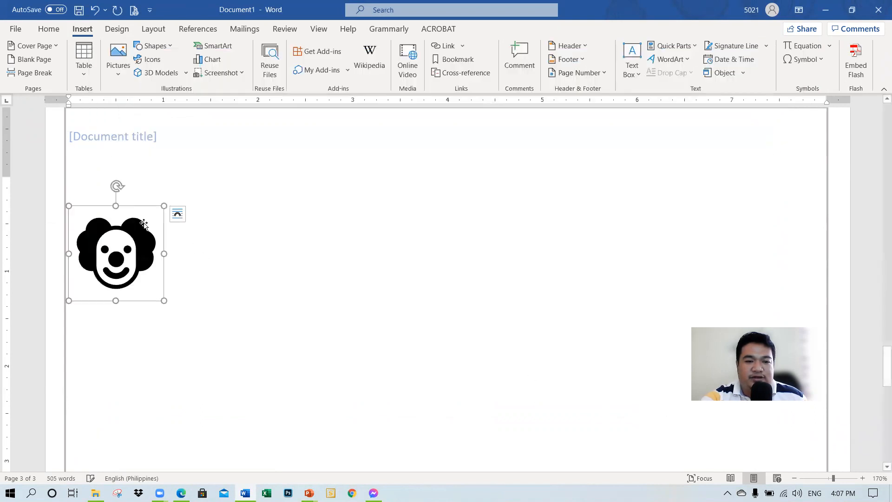
pyautogui.moveTo(162, 301); pyautogui.dragTo(202, 339)
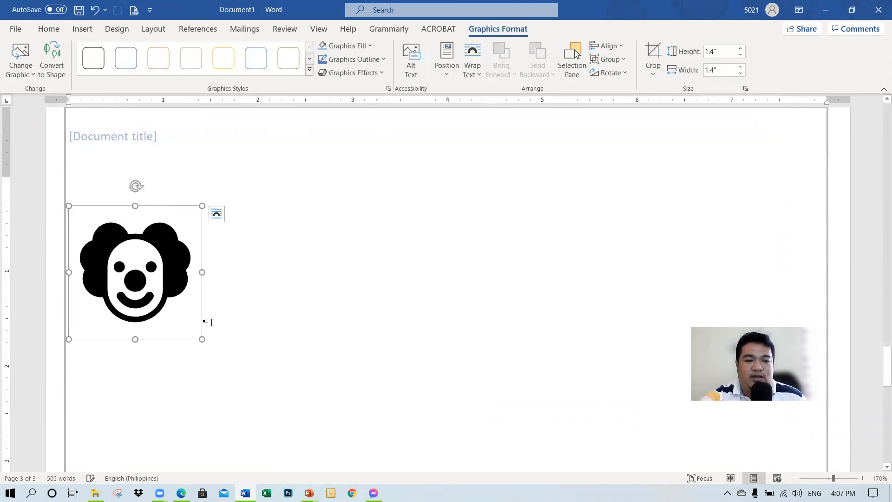
pyautogui.click(268, 308)
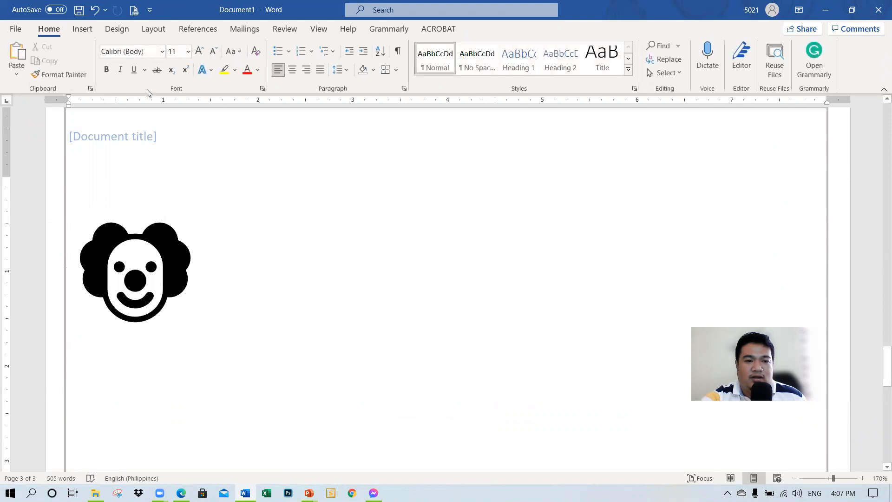
# Step: Insert the outlined clownfish and anemone stock icon beside the clown face and enlarge it slightly
pyautogui.click(82, 29)
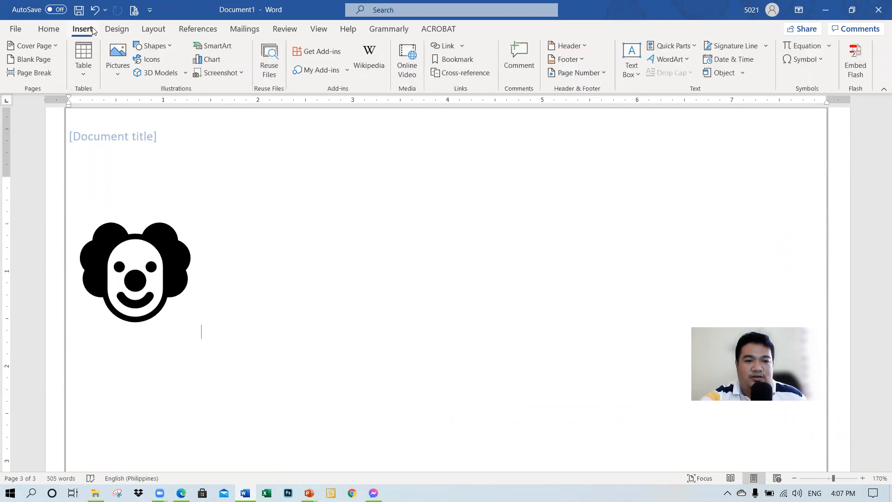
pyautogui.click(150, 60)
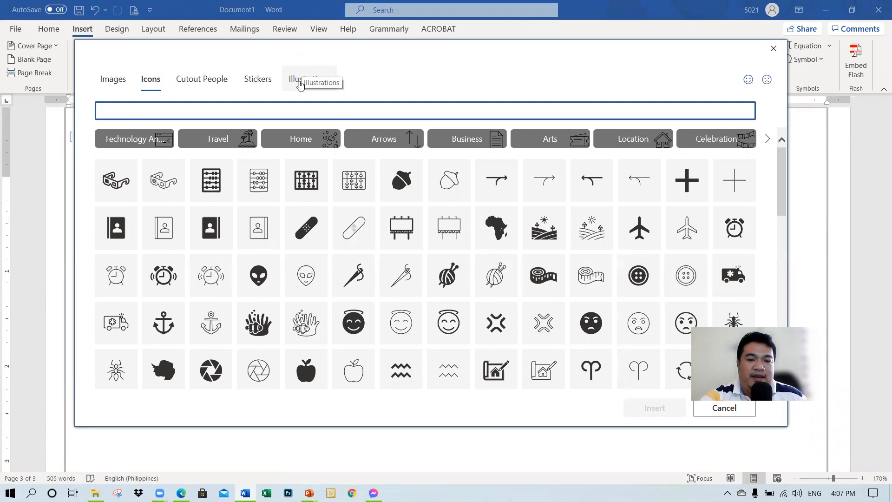
pyautogui.scroll(-1, 424, 264)
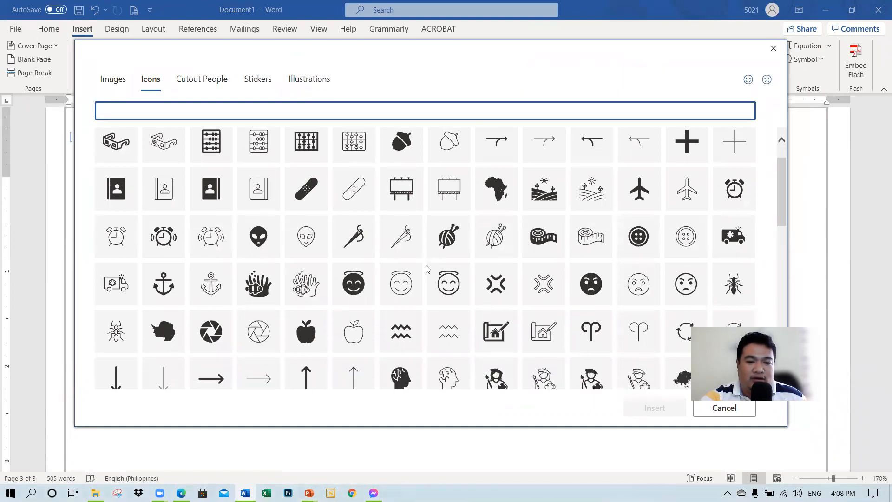
pyautogui.scroll(-1, 427, 264)
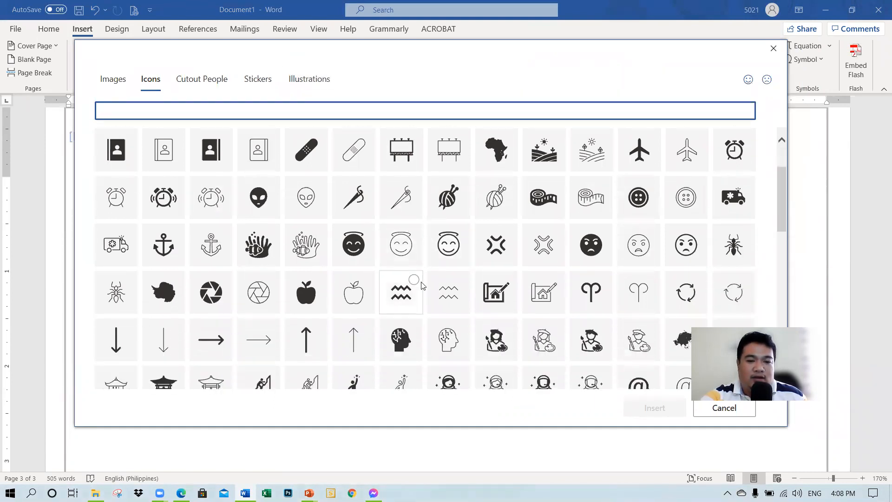
pyautogui.click(320, 256)
pyautogui.click(654, 408)
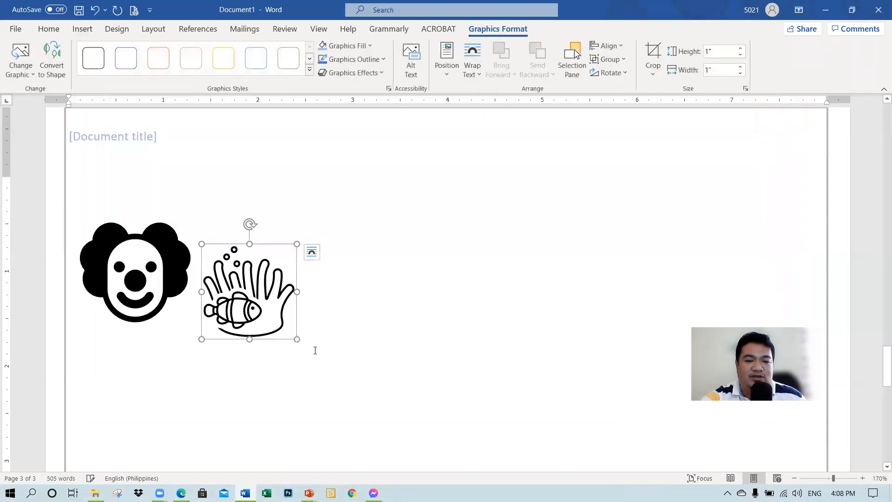
pyautogui.moveTo(295, 338)
pyautogui.mouseDown()
pyautogui.moveTo(333, 360)
pyautogui.moveTo(348, 358)
pyautogui.moveTo(312, 334)
pyautogui.mouseUp()
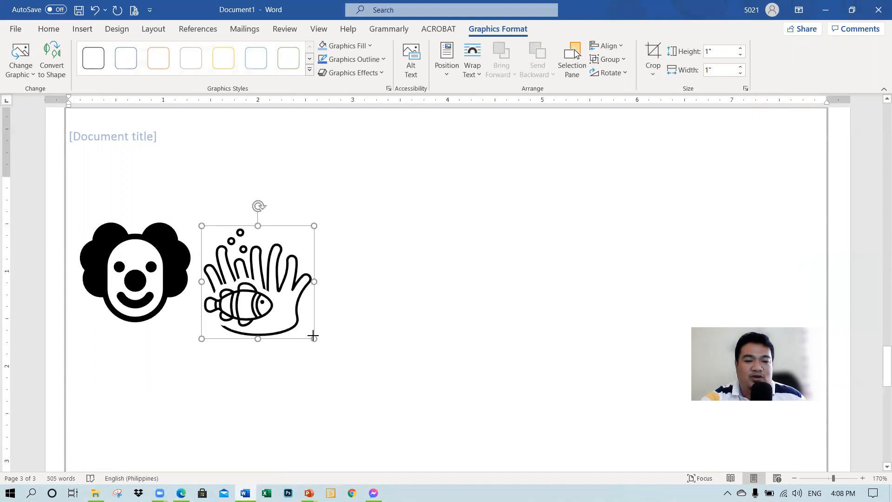
pyautogui.click(313, 332)
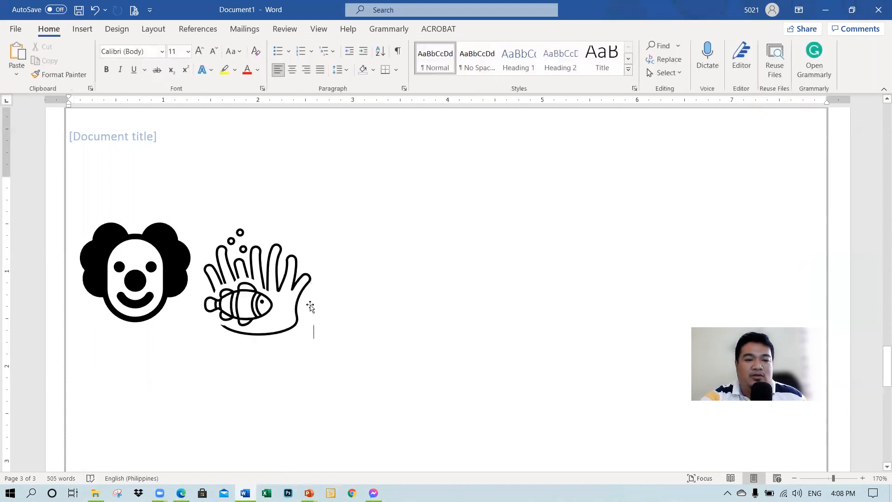
# Step: Insert the digestive system model from the Anatomy category of the online 3D models
pyautogui.click(87, 33)
pyautogui.click(157, 74)
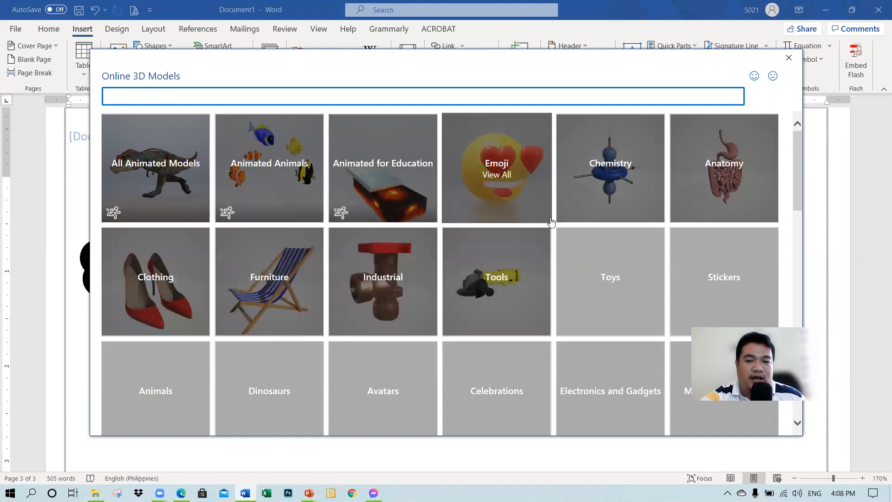
pyautogui.click(736, 173)
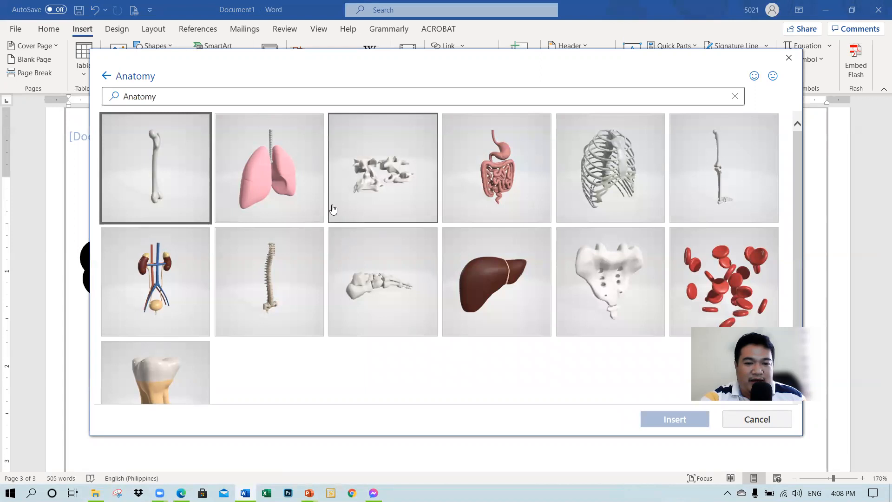
pyautogui.click(495, 189)
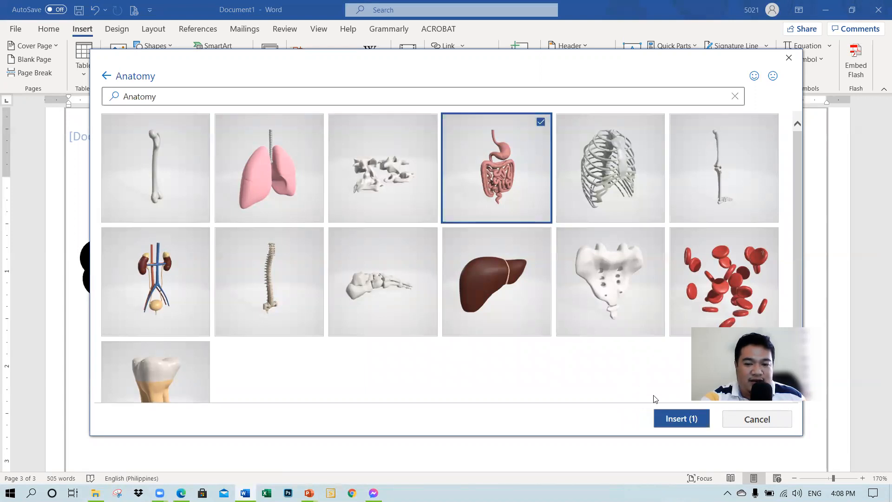
pyautogui.click(676, 419)
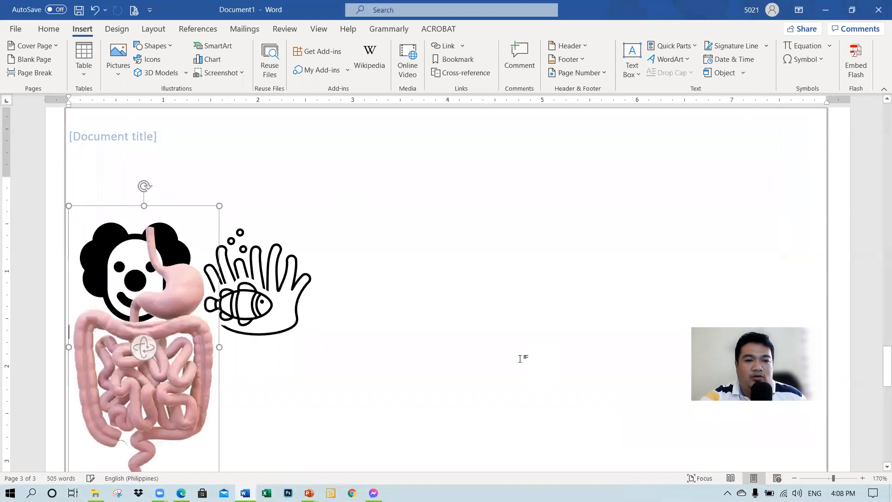
# Step: Move the digestive system model to the right of the two icons and rotate it slightly in 3D
pyautogui.scroll(-3, 329, 352)
pyautogui.moveTo(229, 306); pyautogui.dragTo(488, 266)
pyautogui.moveTo(485, 277); pyautogui.dragTo(524, 272)
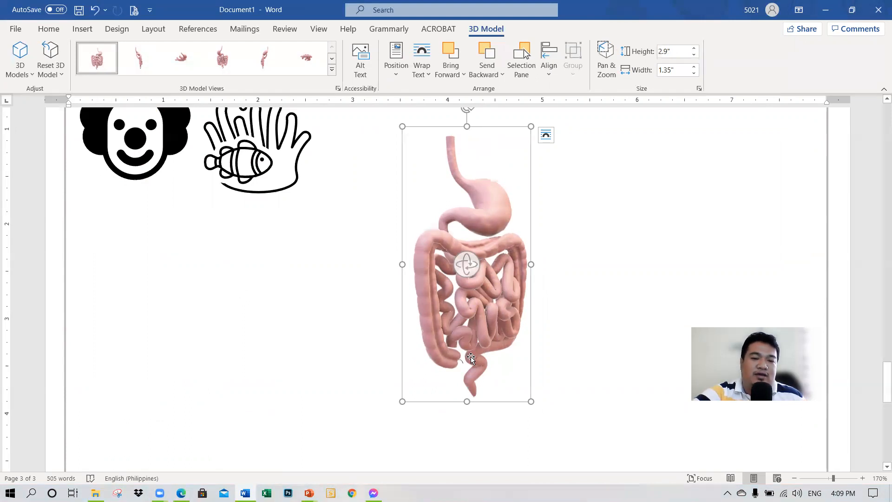
pyautogui.click(577, 393)
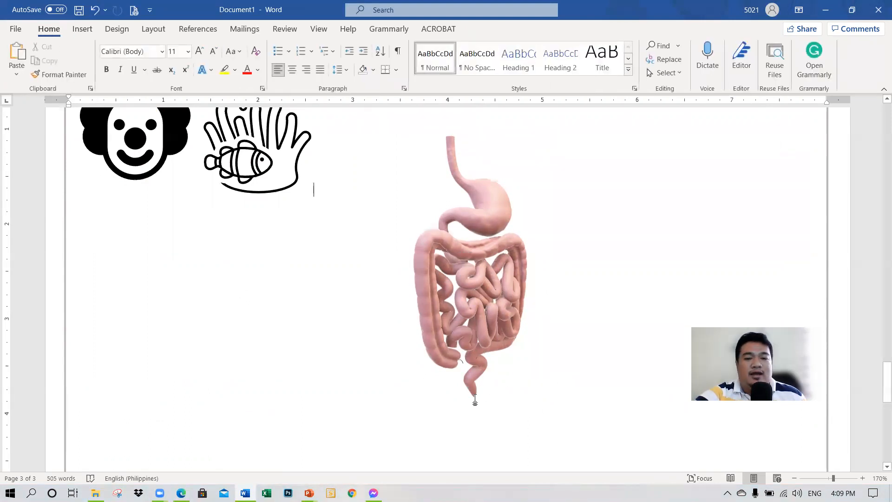
# Step: Switch to the PowerPoint lesson to check the Use Graphics topic list and return to the Word document
pyautogui.scroll(-2, 474, 400)
pyautogui.scroll(5, 471, 399)
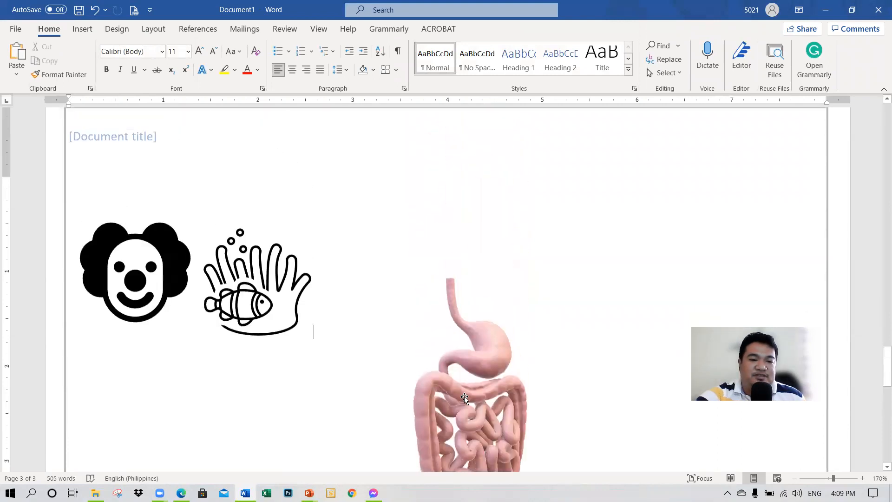
pyautogui.scroll(10, 462, 399)
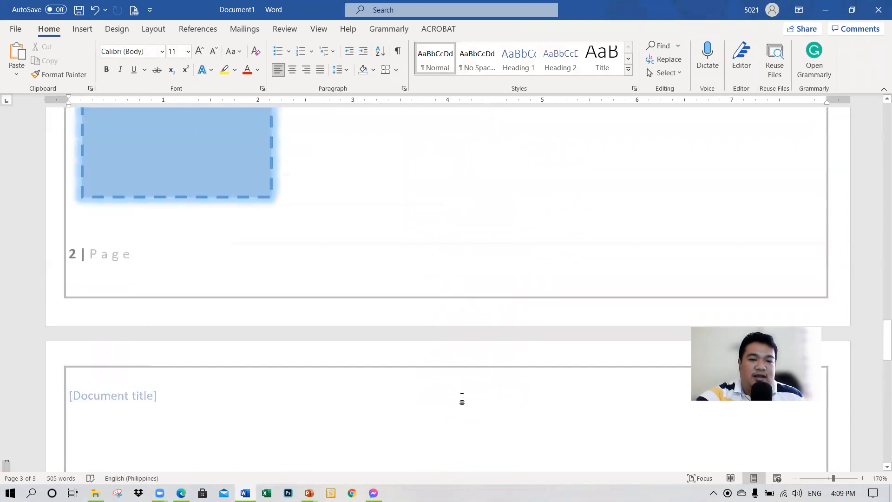
pyautogui.scroll(-15, 461, 401)
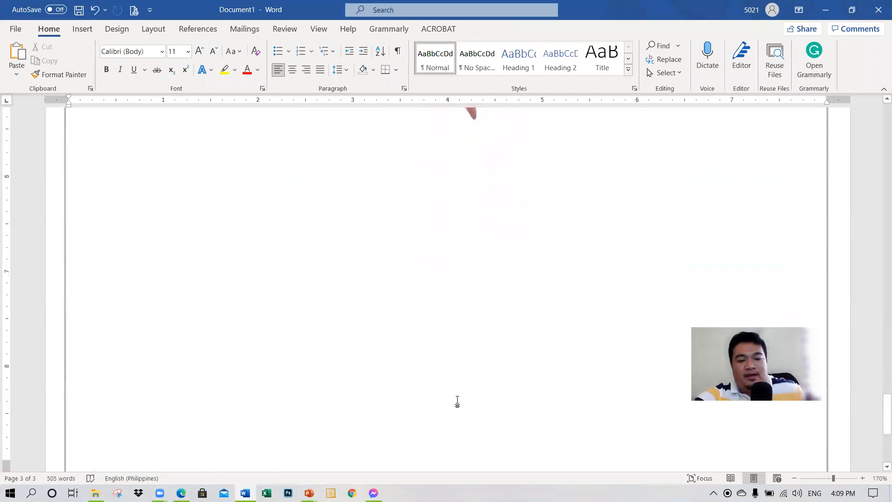
pyautogui.hotkey('alt', 'Tab')
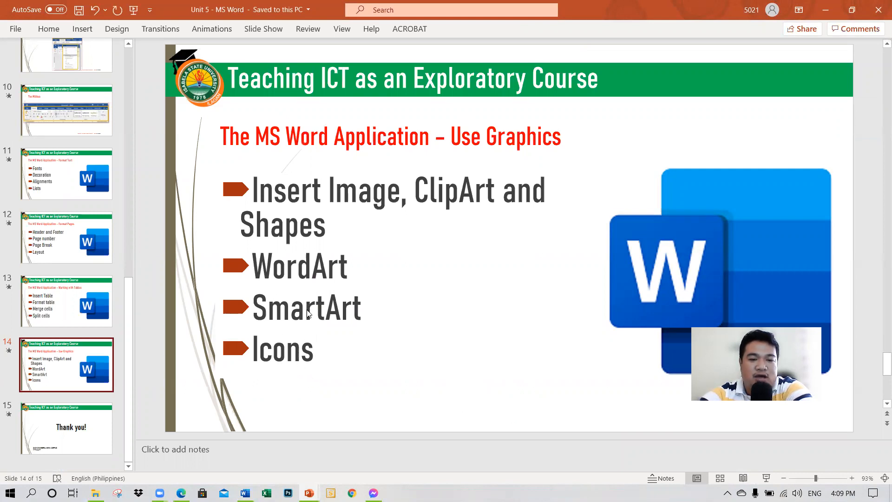
pyautogui.hotkey('alt', 'Tab')
# Step: Add blank paragraphs after the icons until the insertion point is level with the lower end of the 3D model
pyautogui.scroll(9, 478, 373)
pyautogui.scroll(-6, 482, 370)
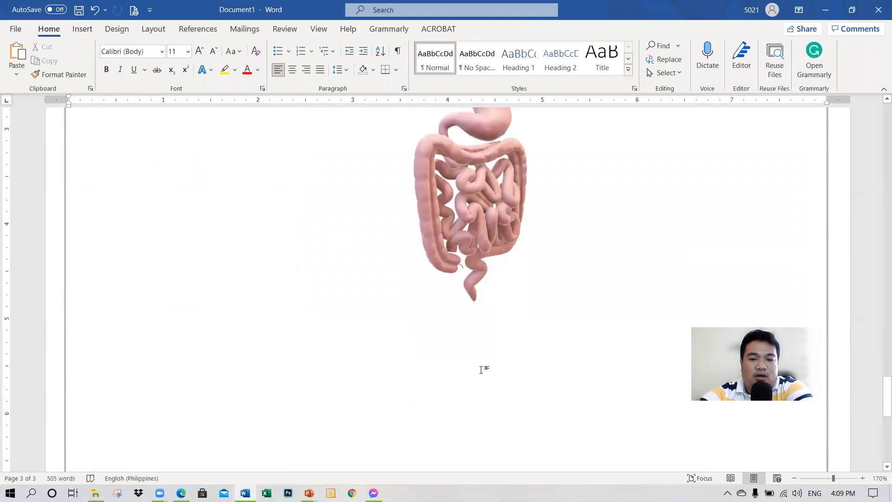
pyautogui.scroll(2, 482, 354)
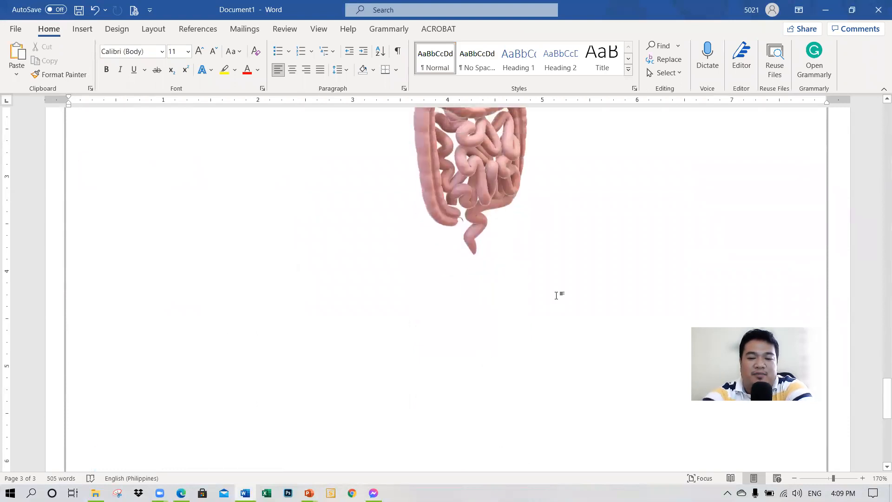
pyautogui.press('Return')
pyautogui.press('Return')
pyautogui.press('Return')
pyautogui.press('Return')
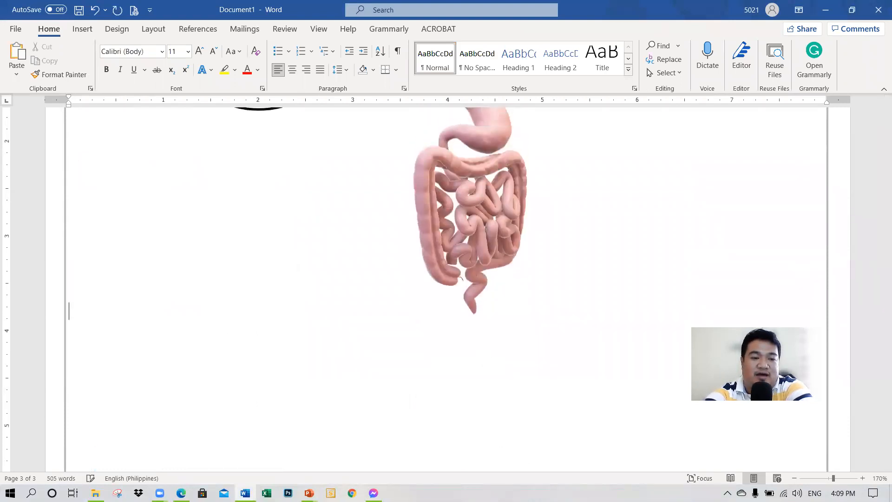
# Step: Add the text "Module 1" on the line below the digestive system model
pyautogui.scroll(-8, 622, 431)
pyautogui.scroll(3, 615, 433)
pyautogui.write('Module 1')
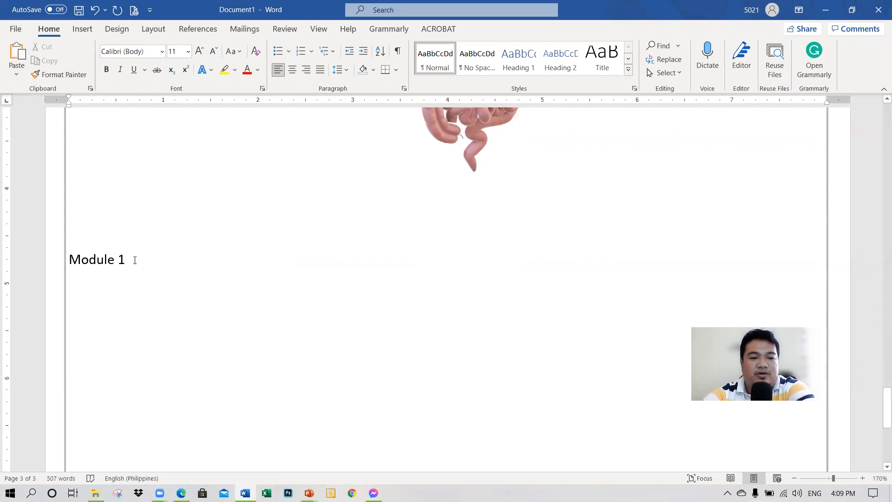
# Step: Convert the "Module 1" text to blue WordArt, and change its style to white letters with an orange outline and orange hard shadow
pyautogui.moveTo(134, 260); pyautogui.dragTo(68, 261)
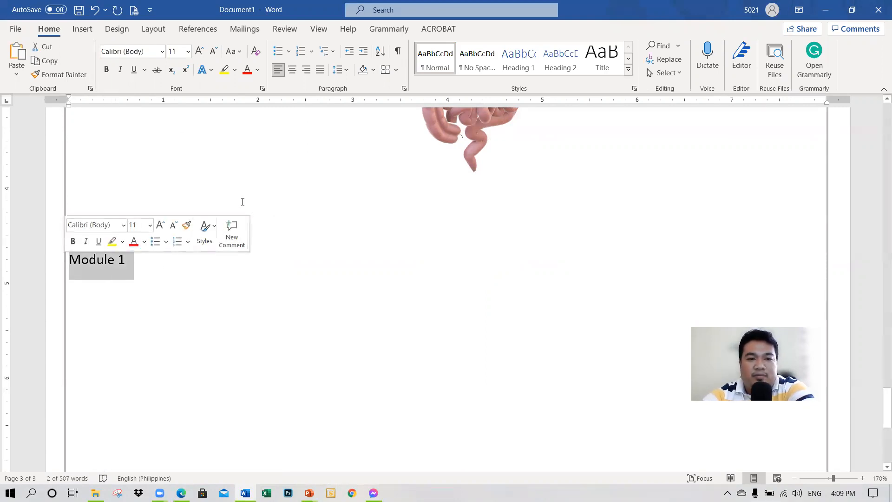
pyautogui.click(82, 29)
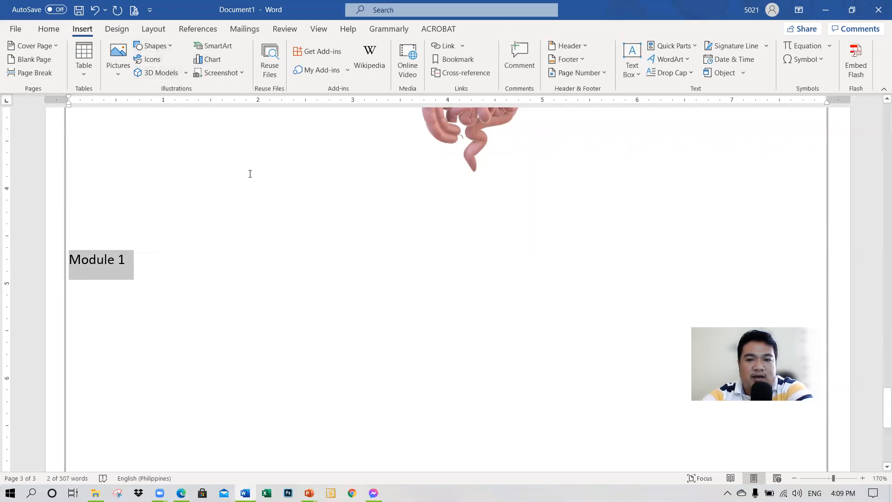
pyautogui.click(663, 64)
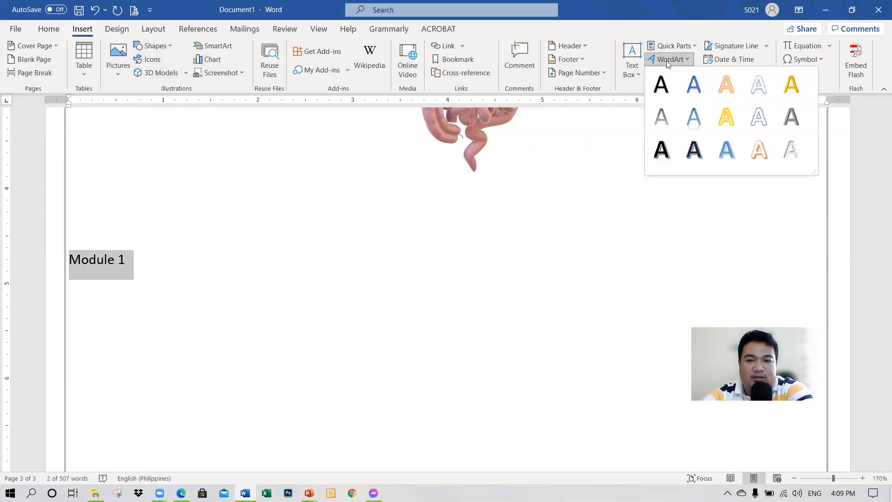
pyautogui.click(697, 88)
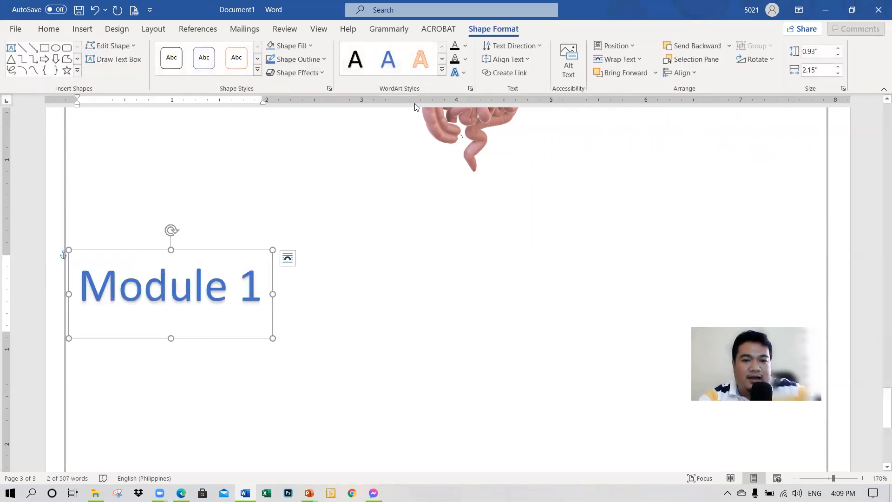
pyautogui.click(442, 70)
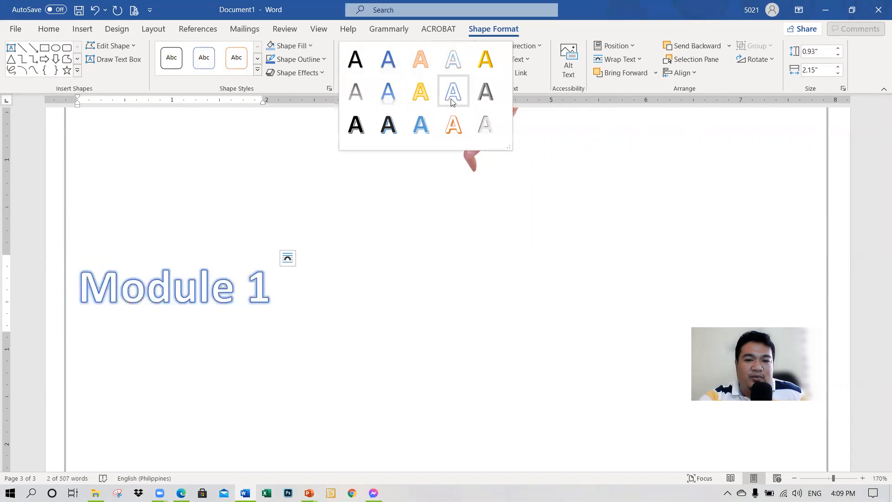
pyautogui.click(453, 124)
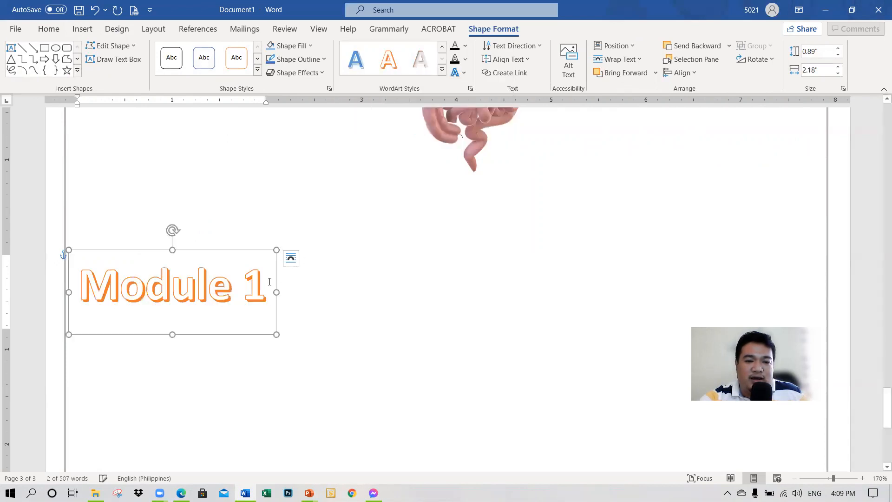
# Step: Apply the Half Reflection: Touching text effect to the "Module 1" WordArt
pyautogui.click(458, 75)
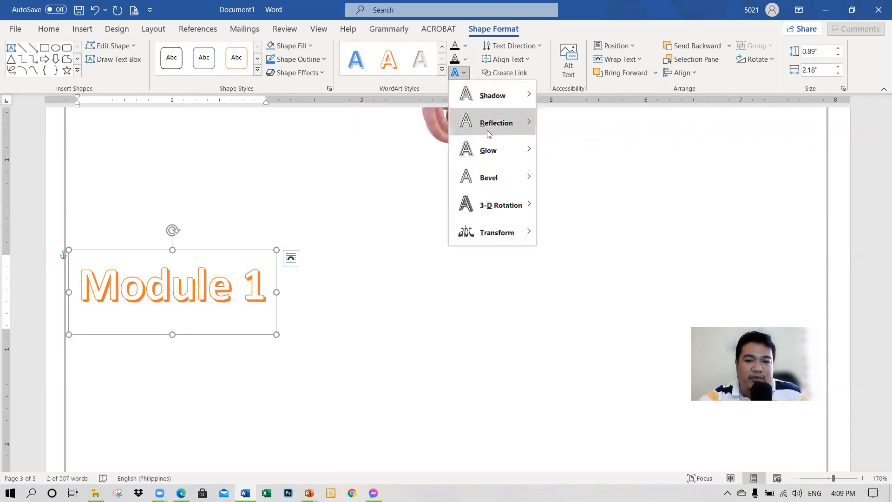
pyautogui.moveTo(478, 122)
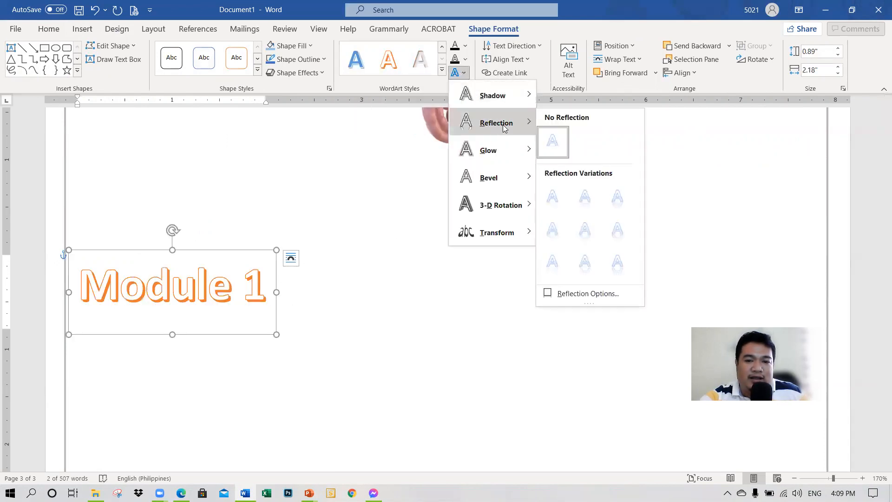
pyautogui.click(584, 197)
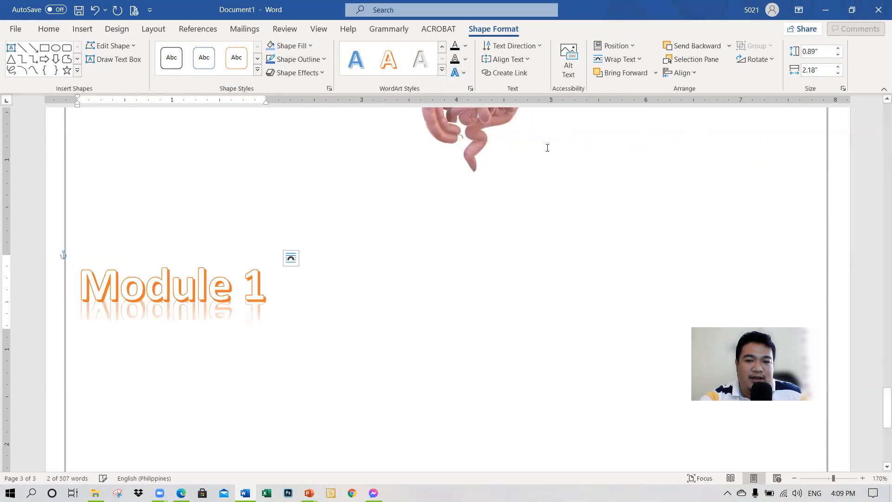
# Step: Try a Transform warp that bends the "Module 1" WordArt into a downward-bulging fan-shaped arc
pyautogui.click(464, 74)
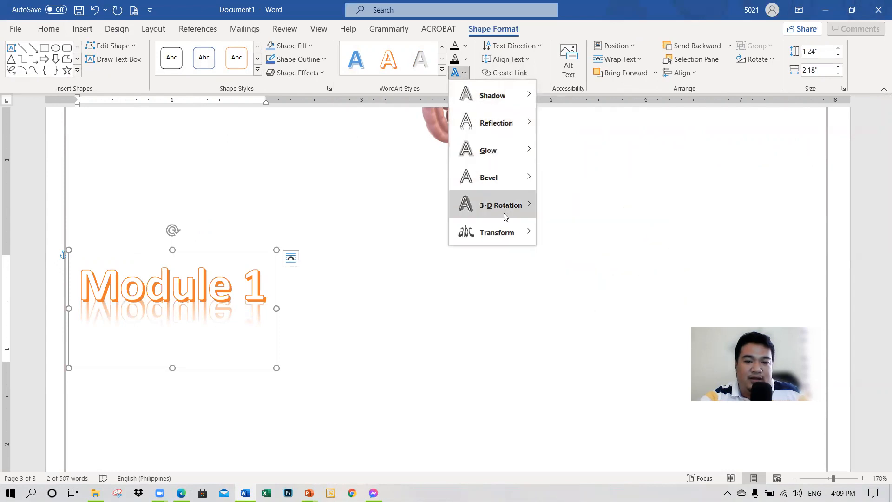
pyautogui.moveTo(506, 239)
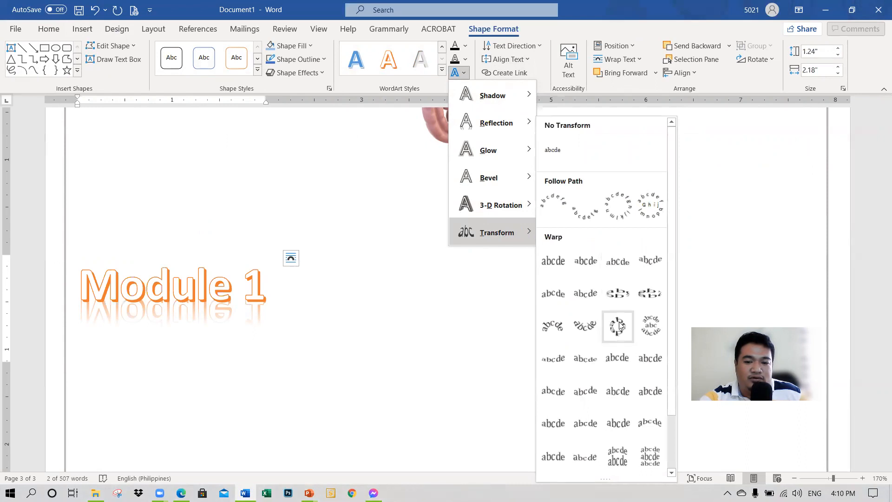
pyautogui.click(584, 325)
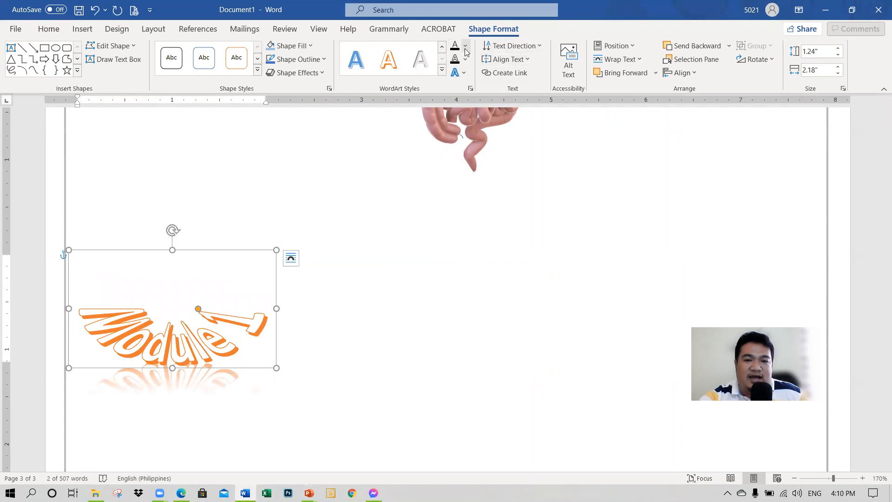
# Step: Apply the Transform warp that dips toward the middle and resize the "Module 1" WordArt to about 2.84" wide and 0.8" high
pyautogui.click(464, 73)
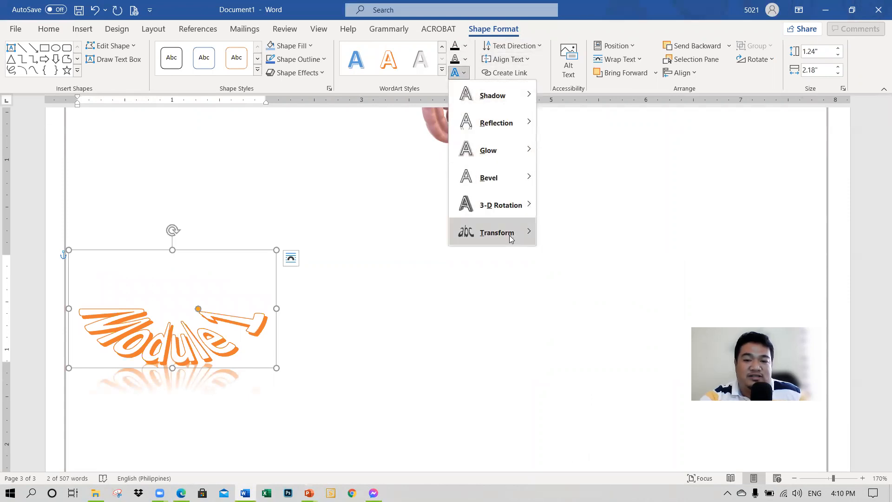
pyautogui.moveTo(511, 238)
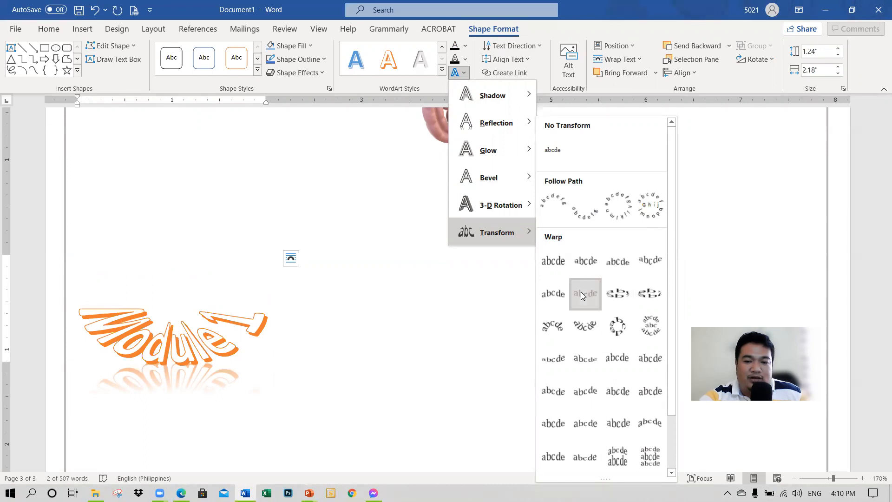
pyautogui.click(556, 288)
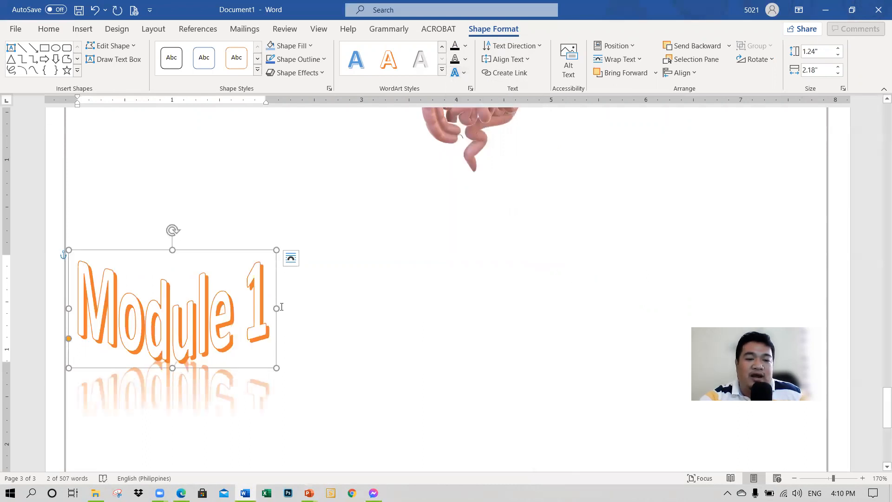
pyautogui.moveTo(275, 308); pyautogui.dragTo(338, 308)
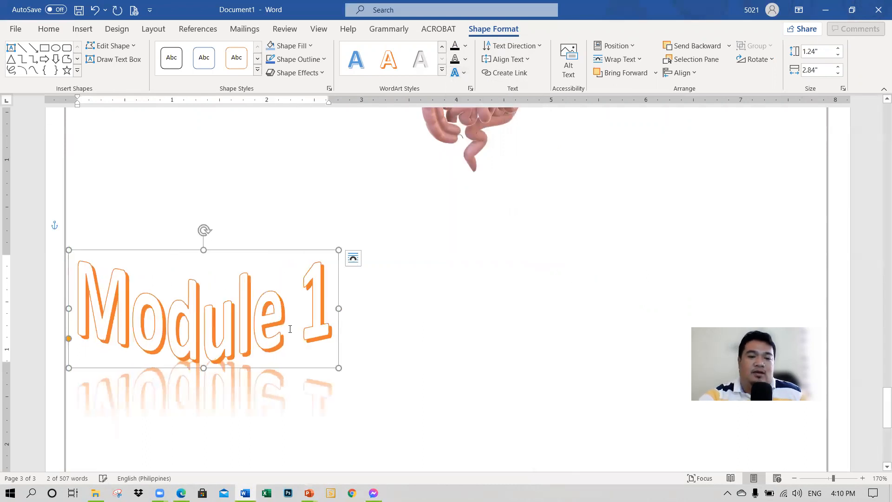
pyautogui.moveTo(203, 368); pyautogui.dragTo(203, 326)
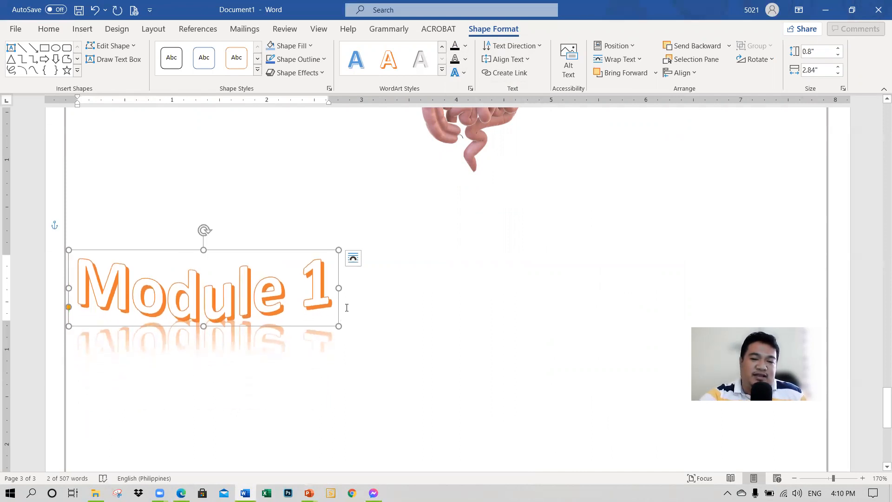
pyautogui.click(383, 305)
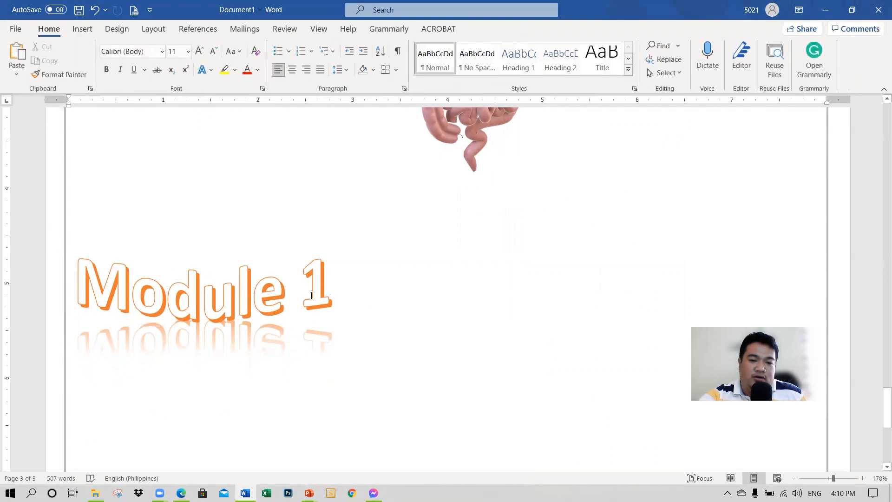
# Step: Examine the text wrapping choices in the Layout Options of the "Module 1" WordArt
pyautogui.click(311, 296)
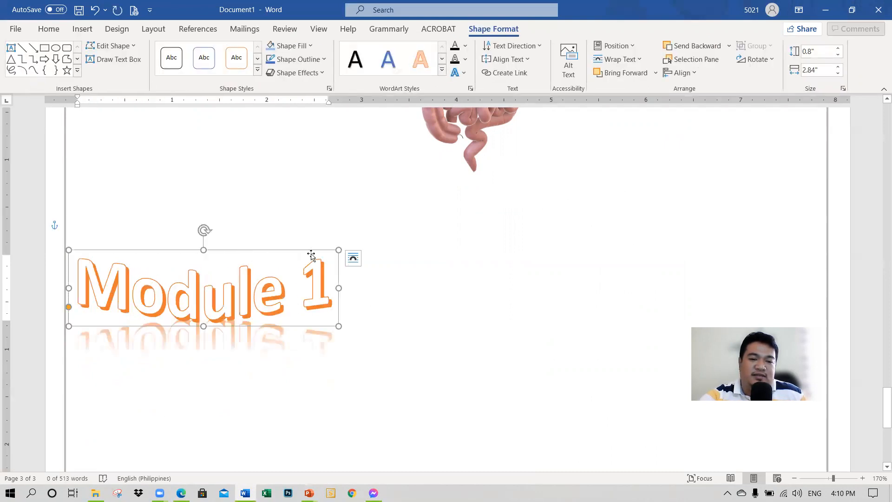
pyautogui.click(353, 259)
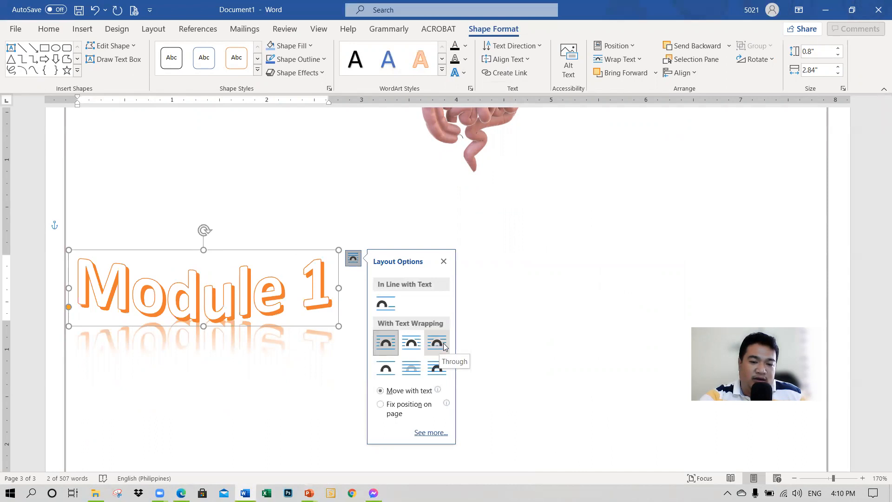
pyautogui.click(481, 351)
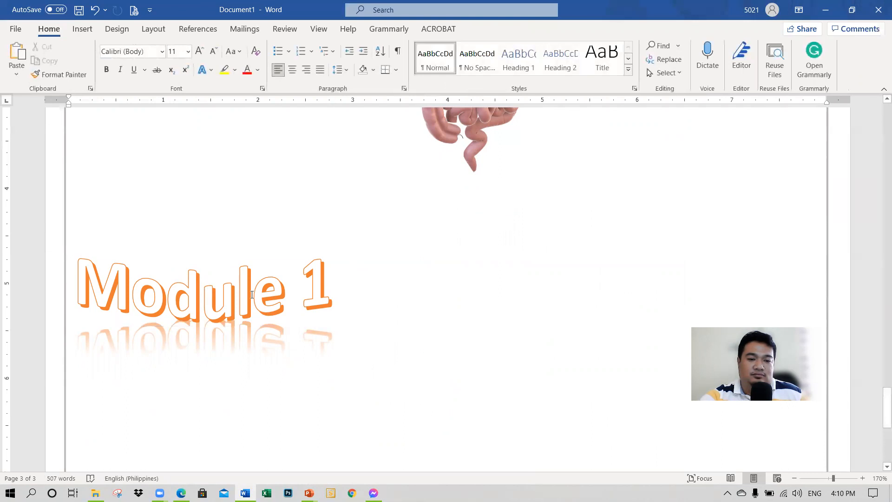
# Step: Add blank paragraphs until the insertion point is below the reflection of the "Module 1" WordArt
pyautogui.scroll(-1, 350, 327)
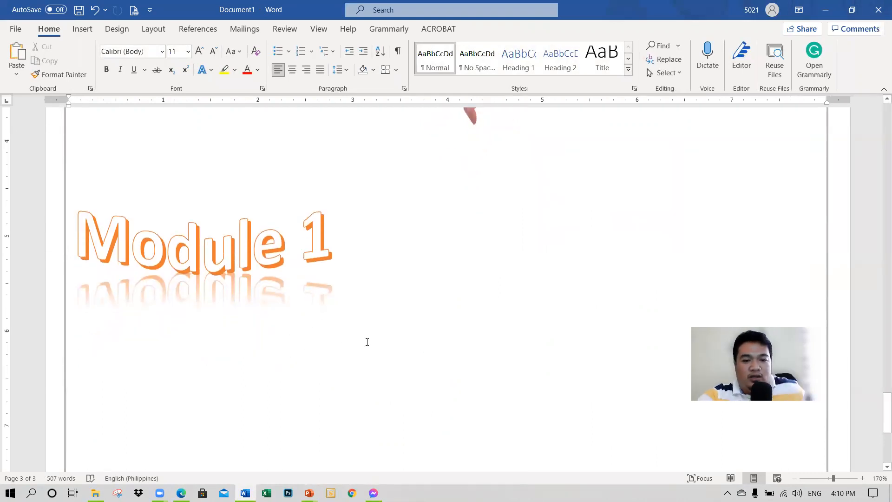
pyautogui.press('Return')
pyautogui.press('Return')
pyautogui.press('Return')
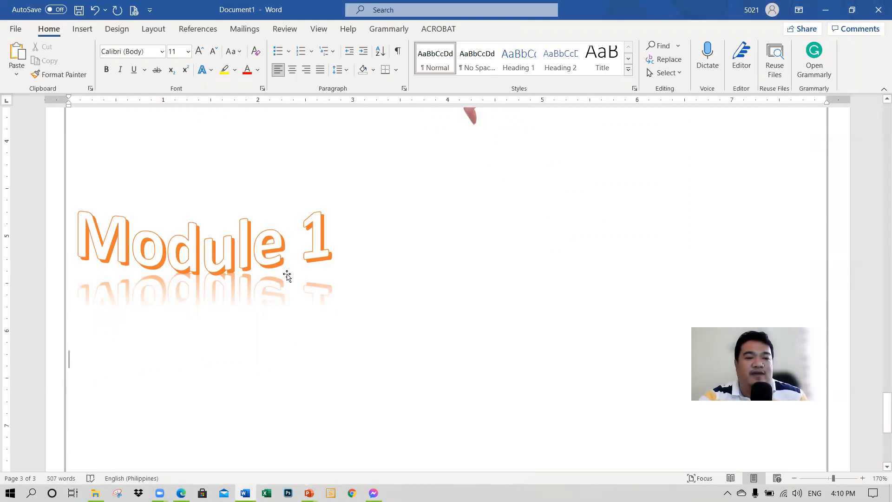
# Step: Insert a Basic Pyramid SmartArt graphic from the Pyramid category below the WordArt
pyautogui.scroll(-3, 280, 287)
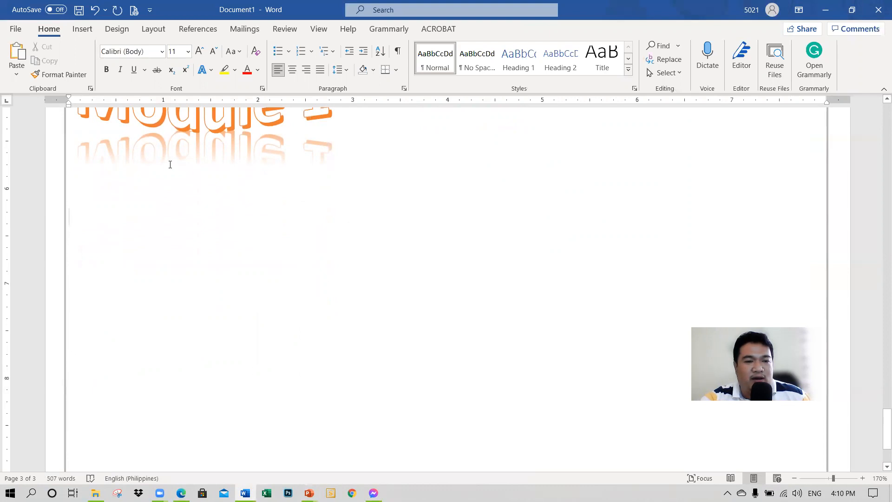
pyautogui.click(82, 29)
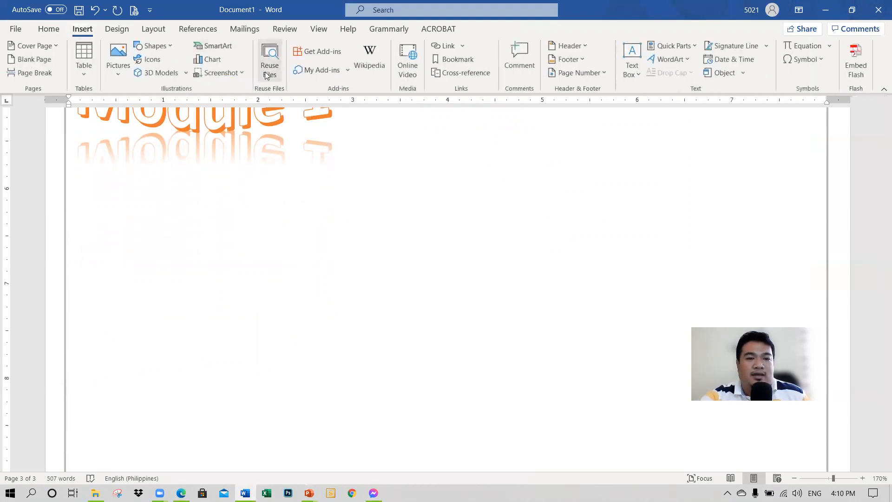
pyautogui.click(210, 45)
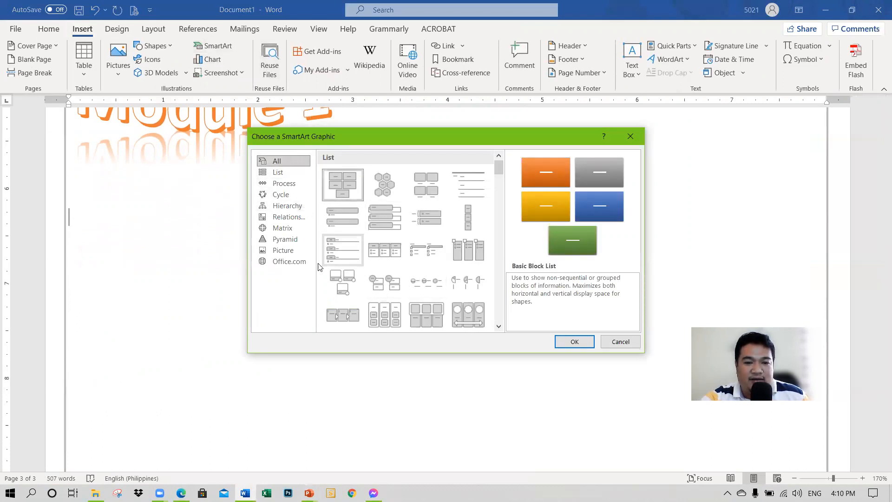
pyautogui.click(289, 238)
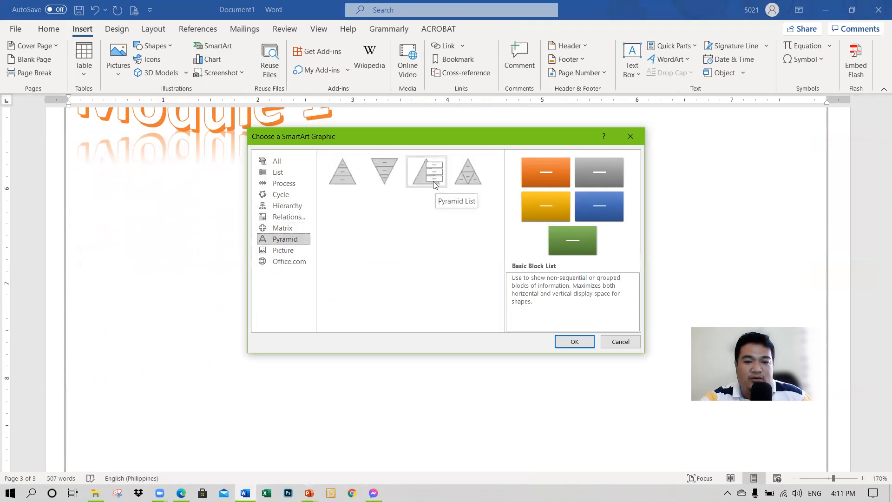
pyautogui.click(342, 173)
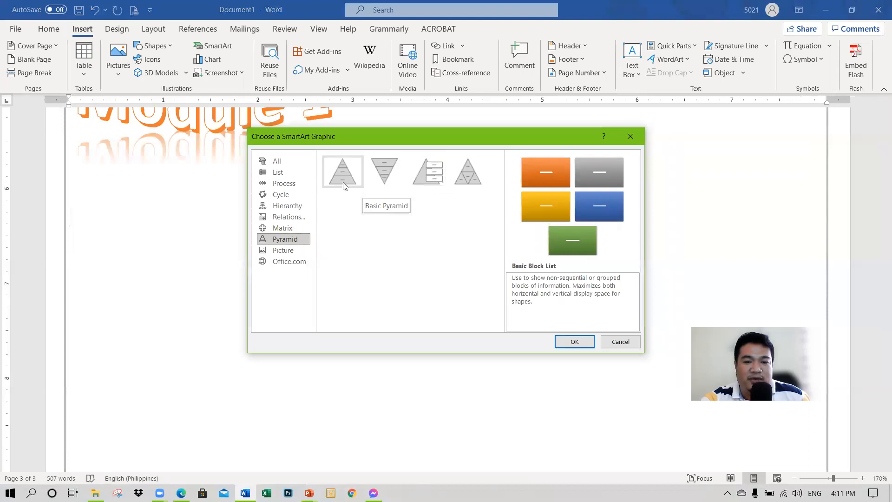
pyautogui.click(574, 342)
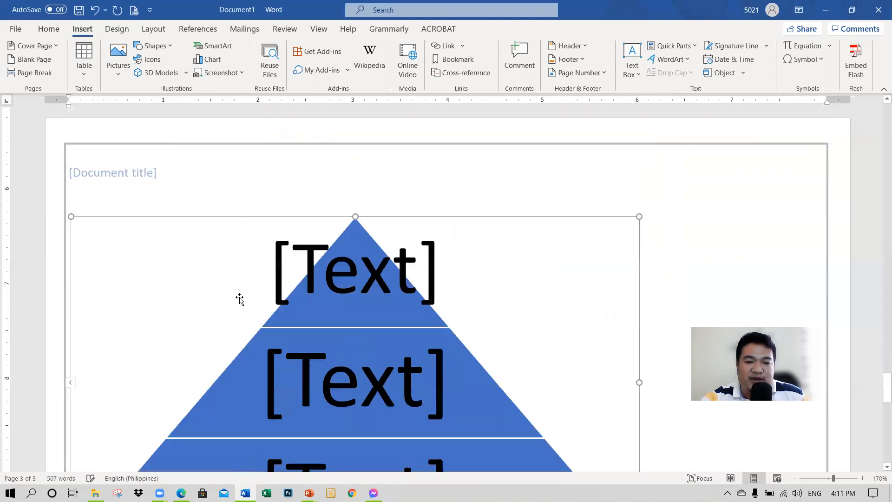
# Step: Apply the tilted 3D SmartArt style, shown as a slanted pyramid, to the Basic Pyramid graphic
pyautogui.scroll(-5, 360, 307)
pyautogui.scroll(-4, 364, 305)
pyautogui.scroll(3, 366, 305)
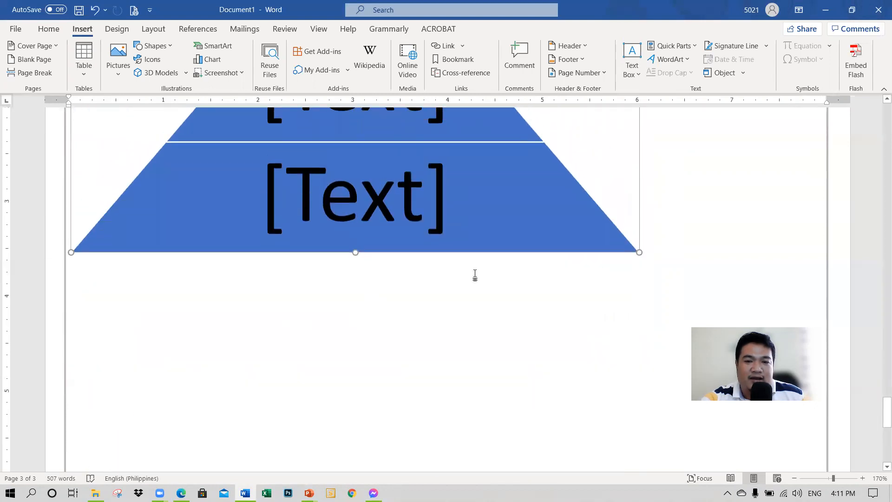
pyautogui.click(481, 253)
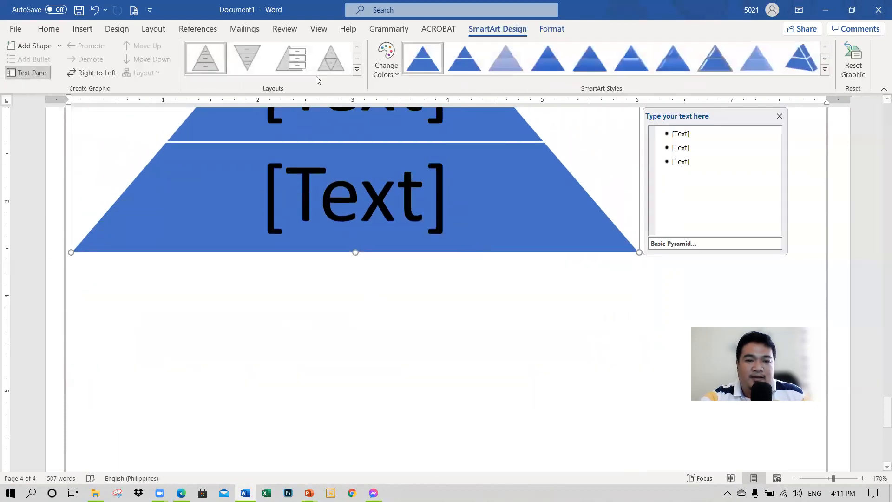
pyautogui.click(800, 58)
pyautogui.scroll(5, 508, 274)
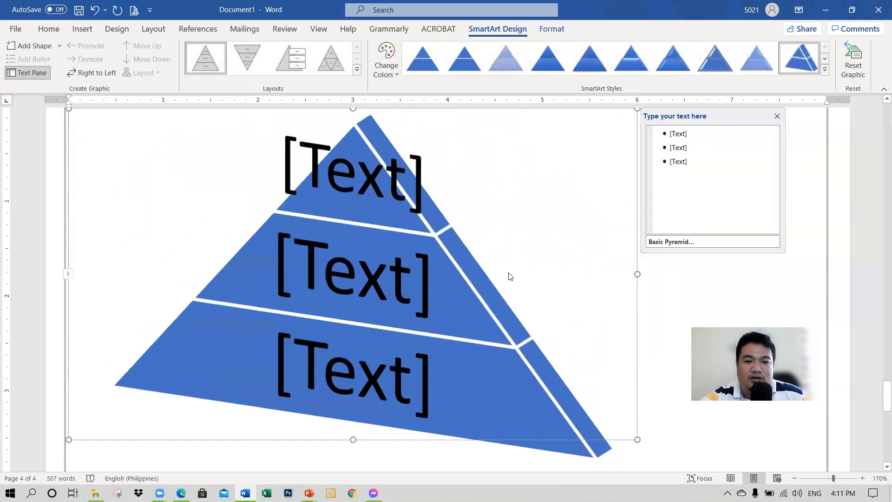
# Step: Label the pyramid's top level "Go Food" and its middle level "Glow Food"
pyautogui.click(364, 178)
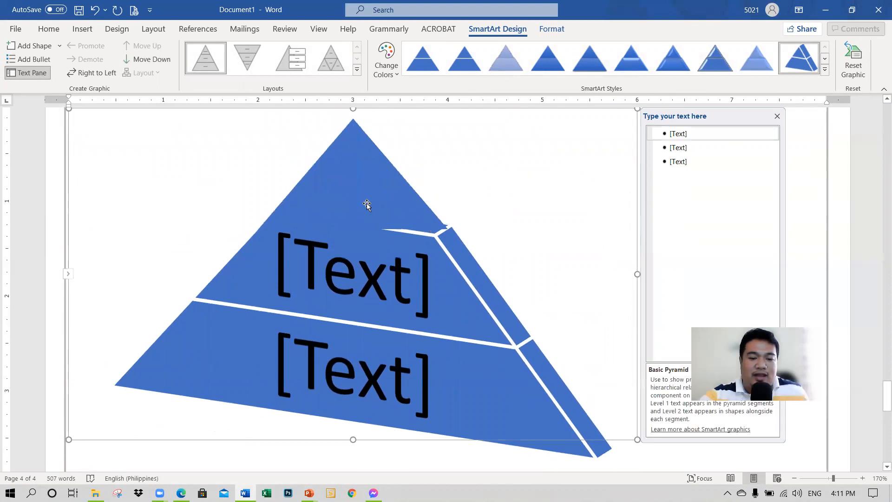
pyautogui.write('Go')
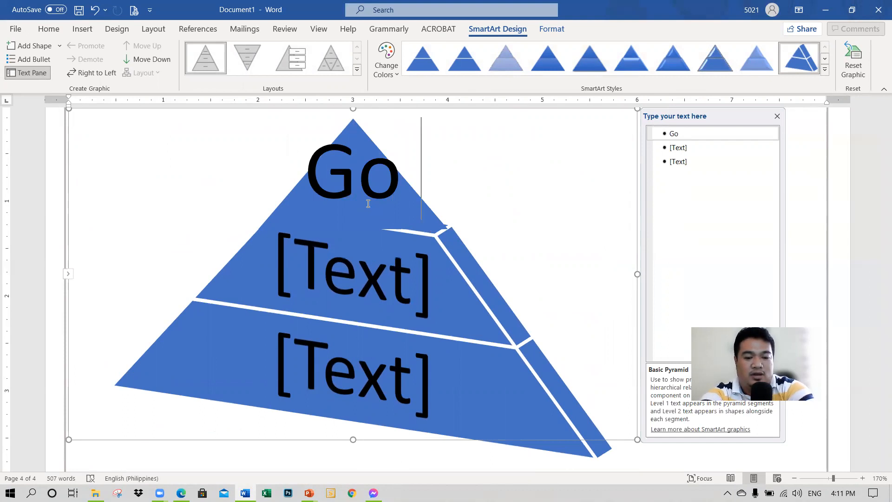
pyautogui.write(' Food')
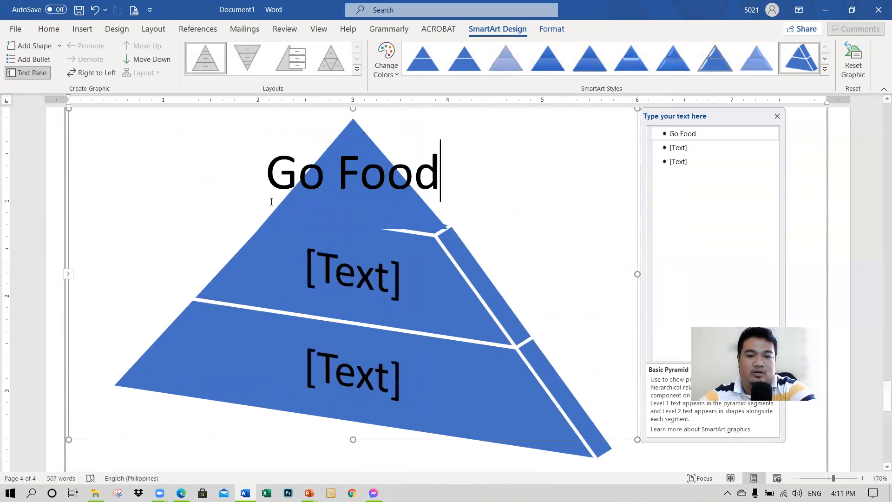
pyautogui.click(394, 262)
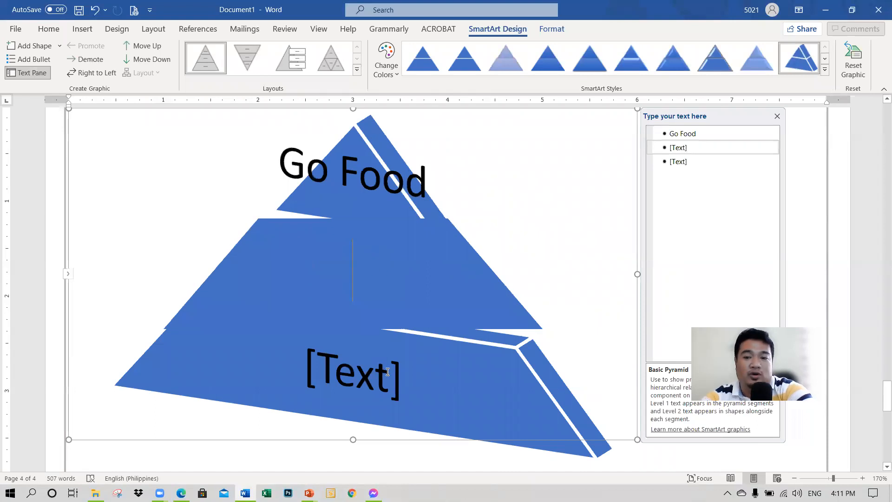
pyautogui.write('Glo')
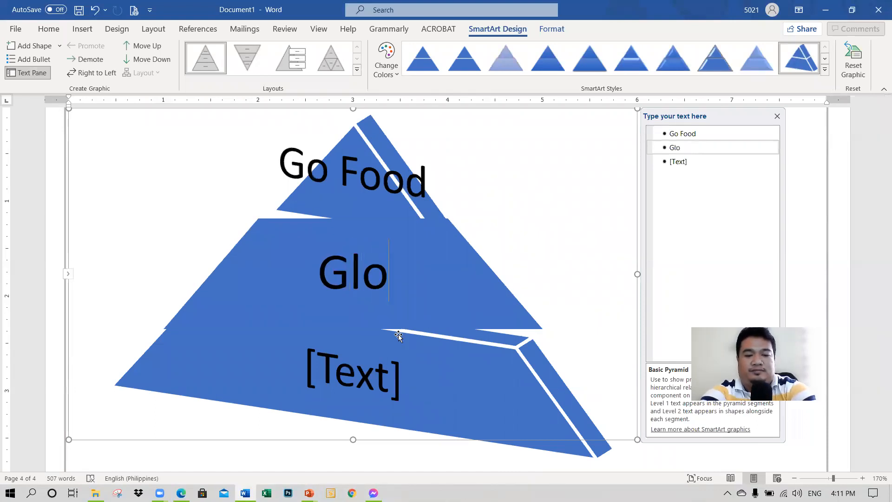
pyautogui.write('w Food')
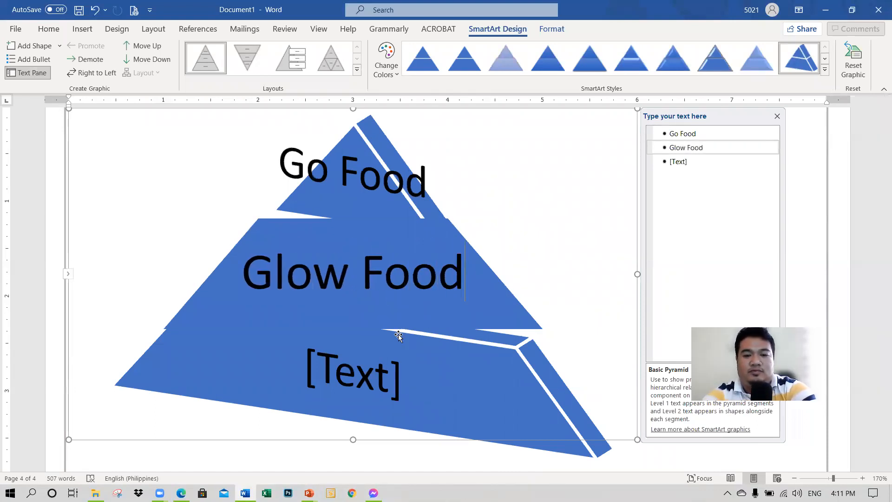
# Step: Label the pyramid's bottom level "Grow Food", correcting typing mistakes along the way
pyautogui.click(362, 379)
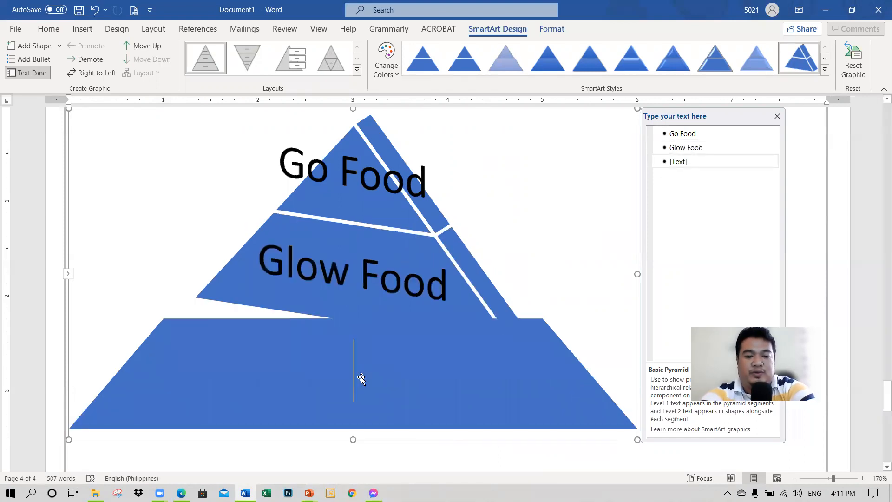
pyautogui.write('Grow Fod')
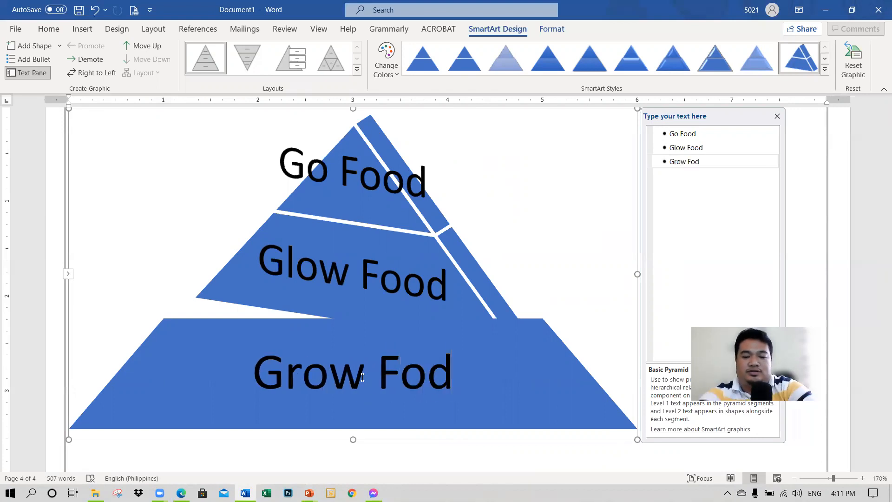
pyautogui.press('BackSpace')
pyautogui.write('d')
pyautogui.press('BackSpace')
pyautogui.write('od')
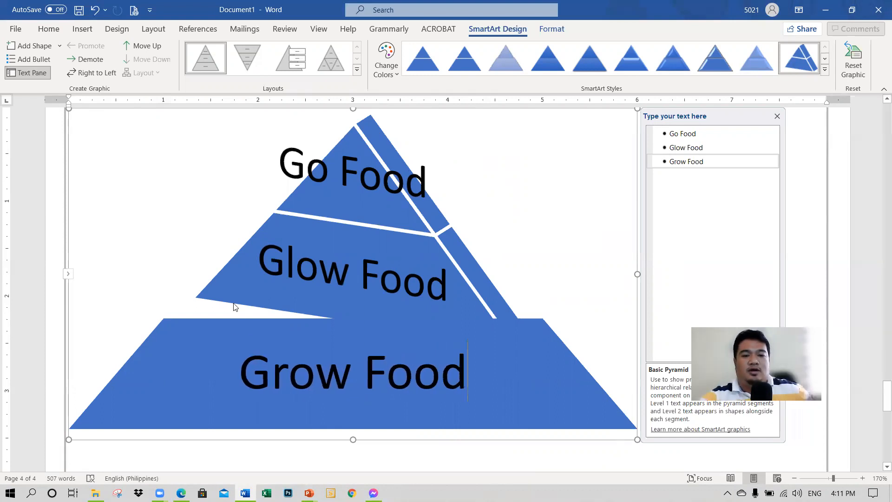
# Step: Recolor the whole pyramid graphic with the third Colorful variation, running from grey through brown to orange-red
pyautogui.click(207, 457)
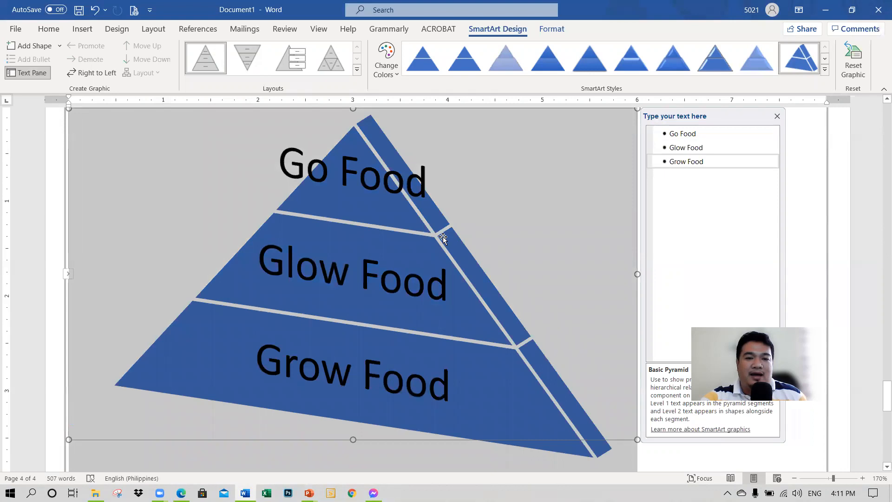
pyautogui.click(386, 64)
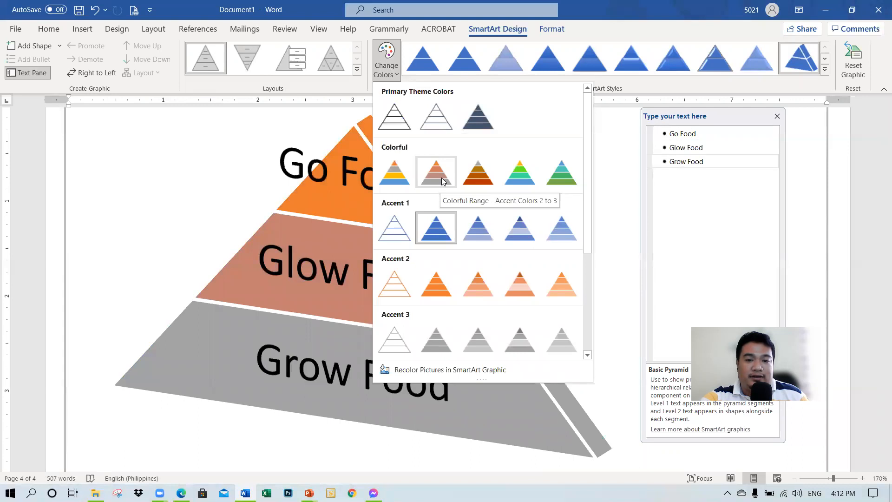
pyautogui.click(478, 179)
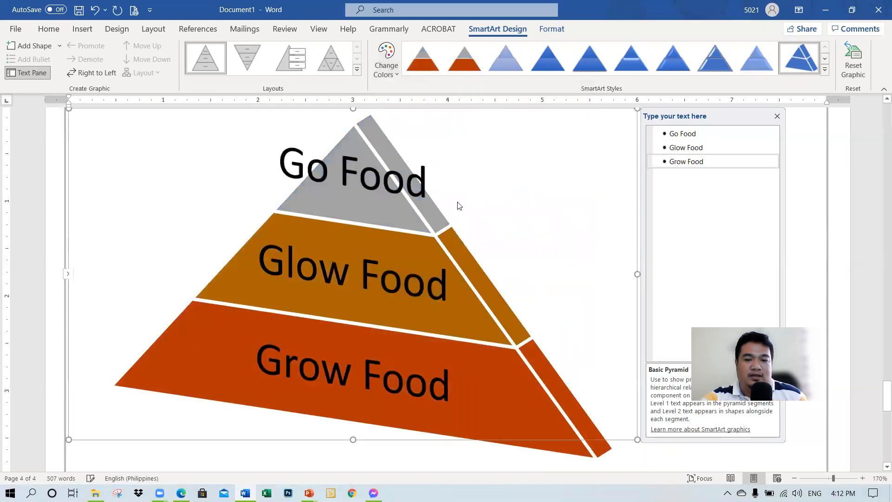
# Step: Add a blank paragraph below the food pyramid graphic
pyautogui.scroll(-3, 477, 315)
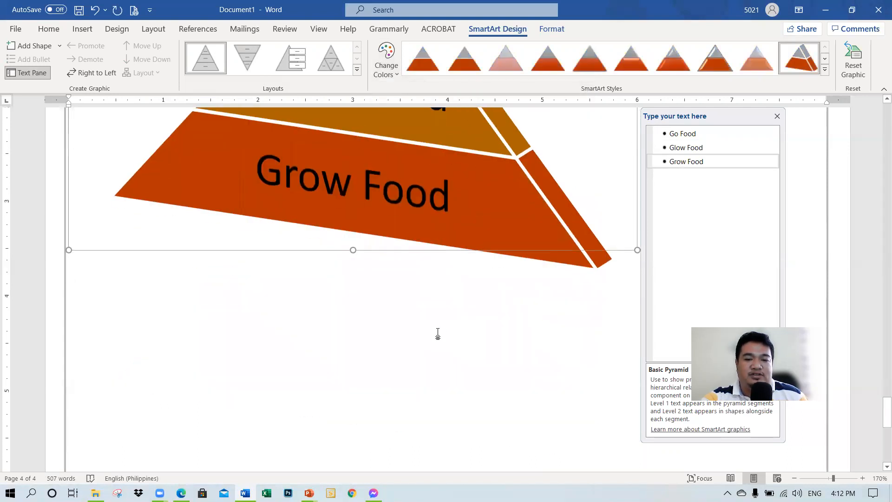
pyautogui.scroll(-4, 553, 341)
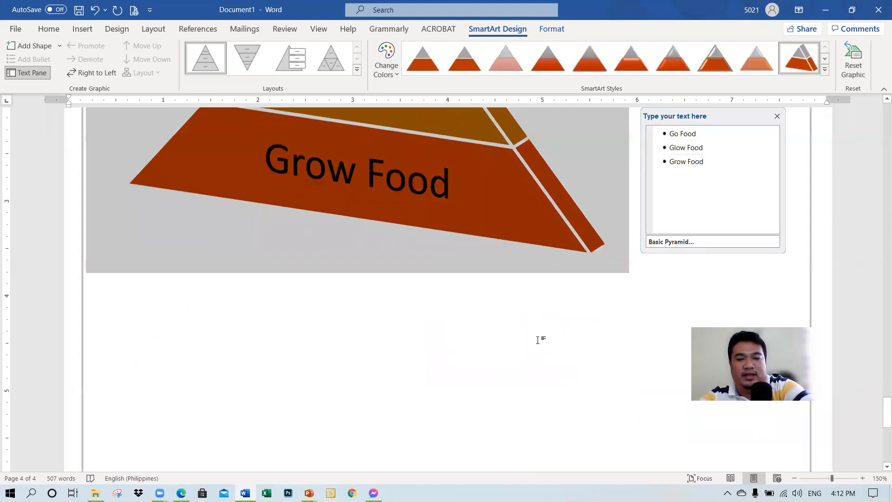
pyautogui.click(637, 189)
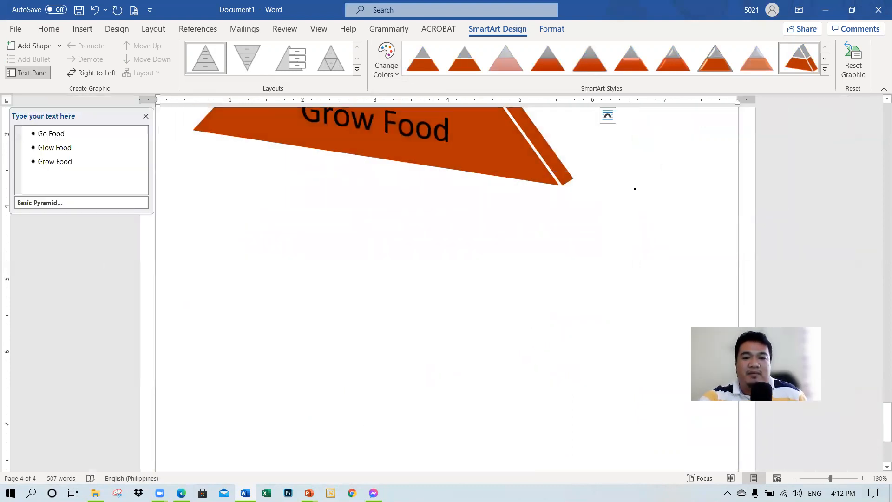
pyautogui.press('Return')
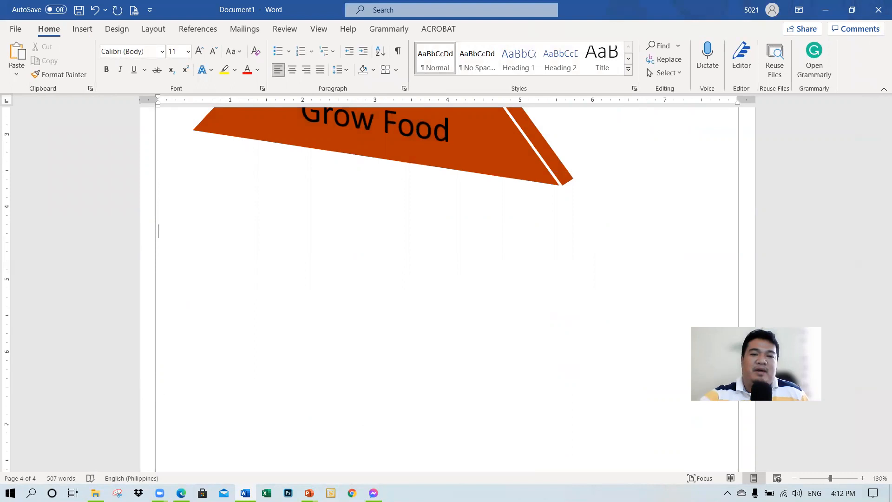
# Step: Insert a Picture Organization Chart SmartArt graphic from the Hierarchy category below the pyramid
pyautogui.click(85, 31)
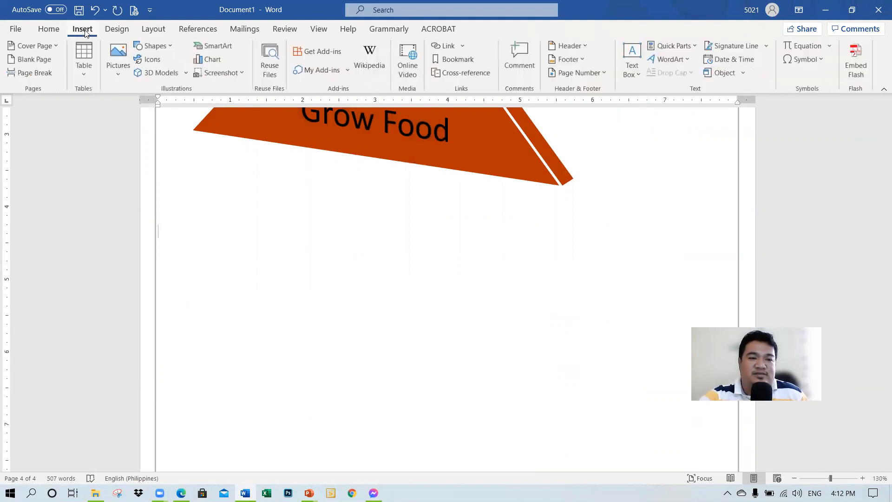
pyautogui.click(227, 48)
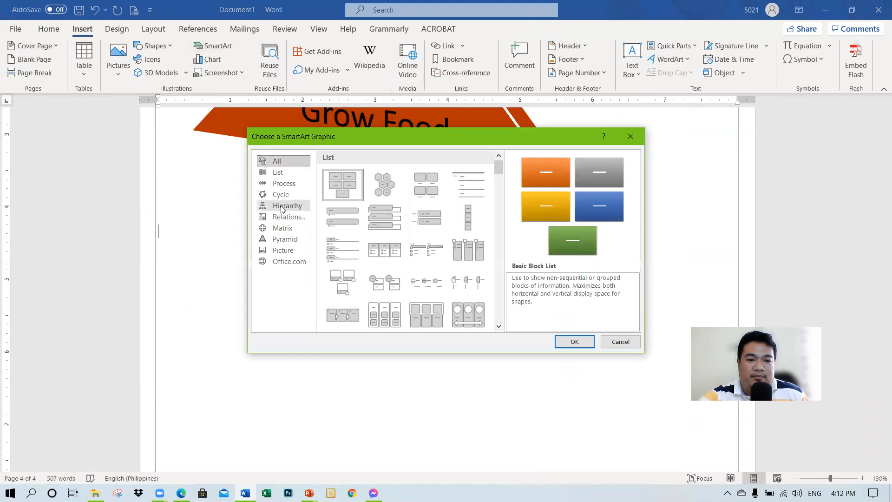
pyautogui.click(288, 209)
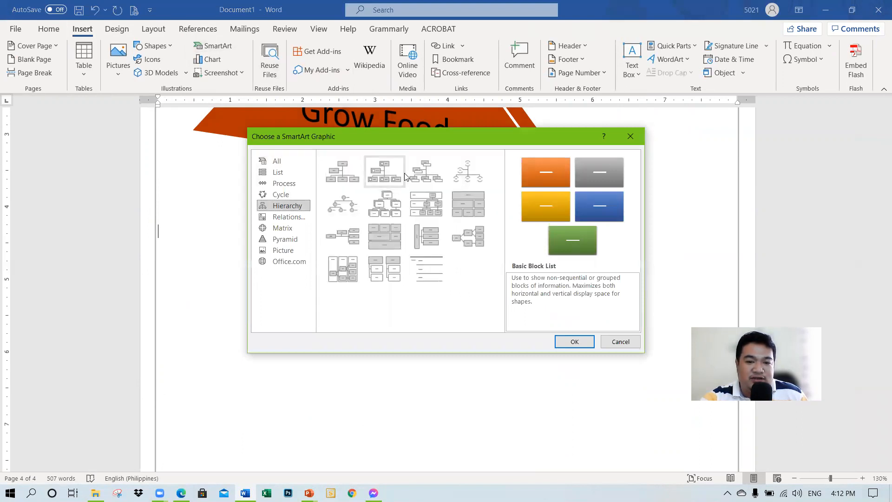
pyautogui.click(393, 175)
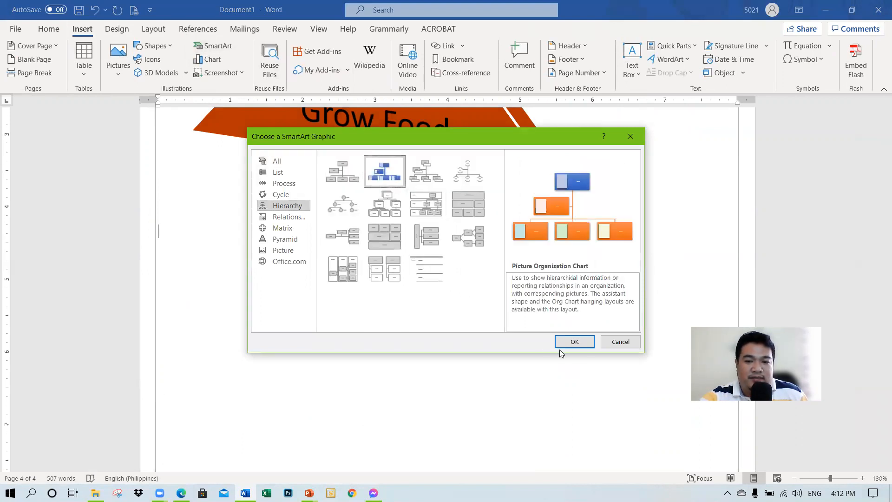
pyautogui.click(573, 341)
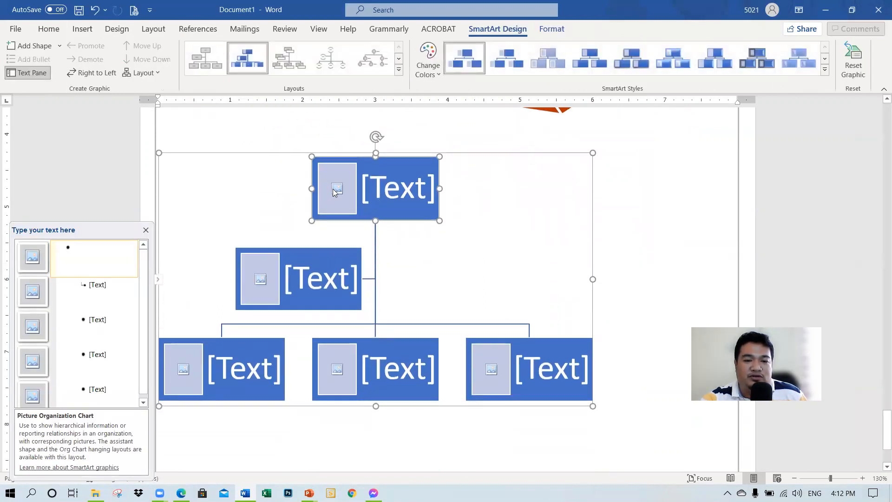
# Step: Fill the picture placeholder in the chart's top box with WIN_20201117_16_40_54_Pro from the Camera Roll folder
pyautogui.click(339, 191)
pyautogui.click(321, 202)
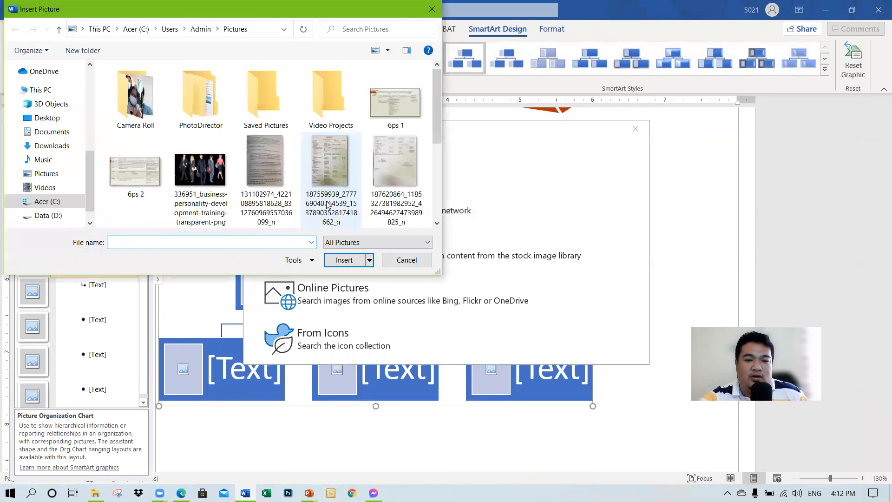
pyautogui.doubleClick(135, 100)
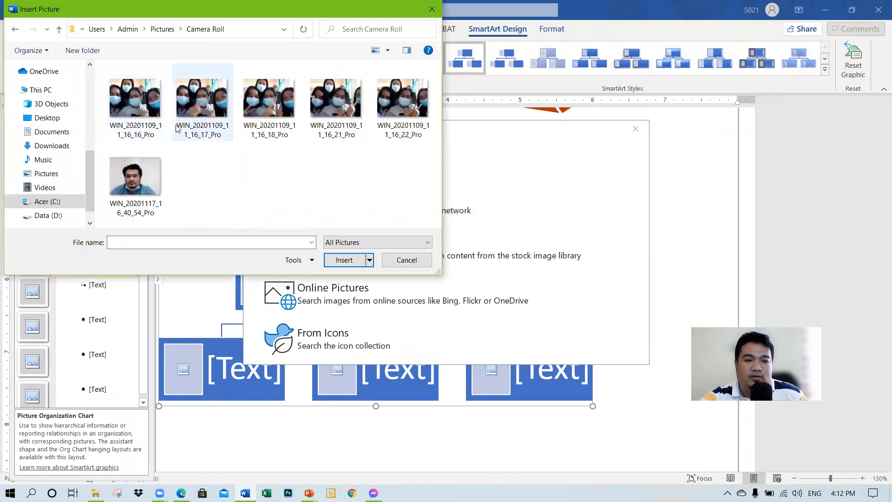
pyautogui.click(138, 174)
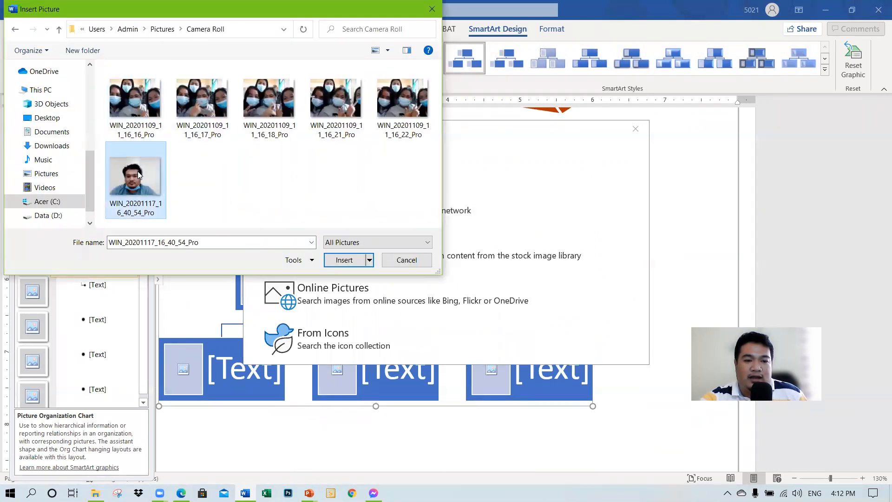
pyautogui.click(349, 262)
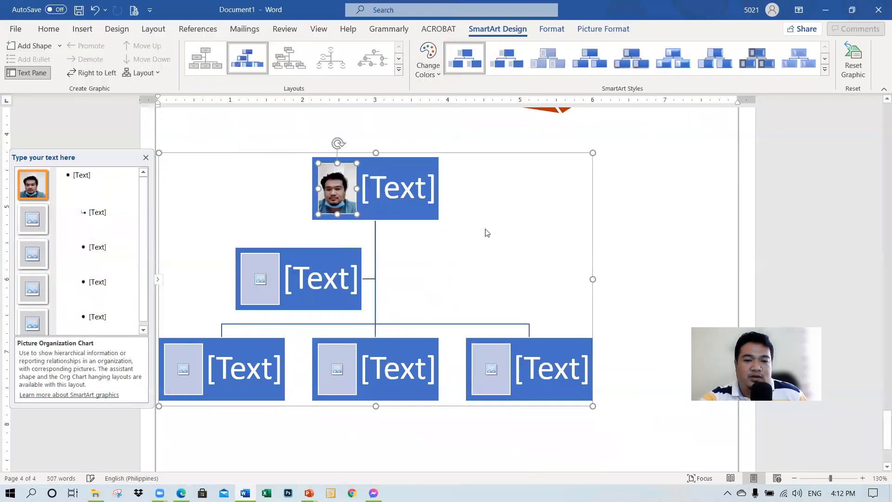
# Step: Examine the text and picture placeholders of the organization chart and deselect the graphic
pyautogui.click(393, 186)
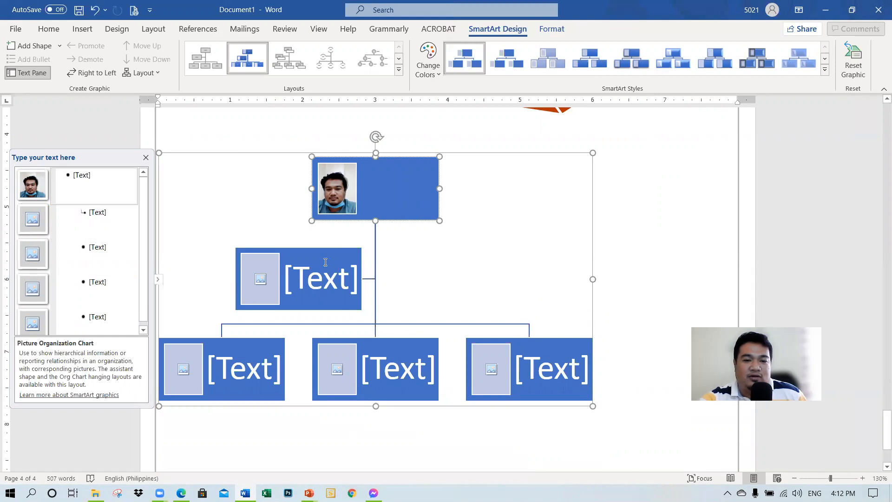
pyautogui.scroll(-1, 350, 303)
pyautogui.scroll(-1, 351, 303)
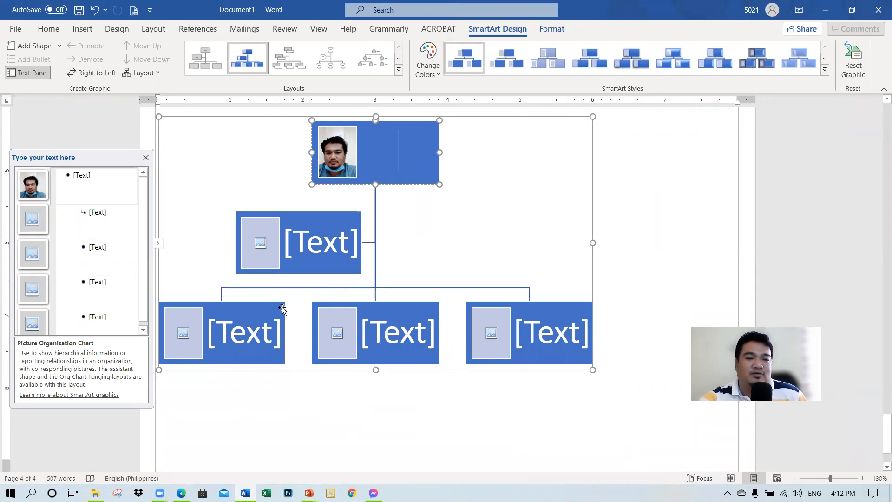
pyautogui.moveTo(310, 414); pyautogui.dragTo(636, 284)
pyautogui.click(632, 284)
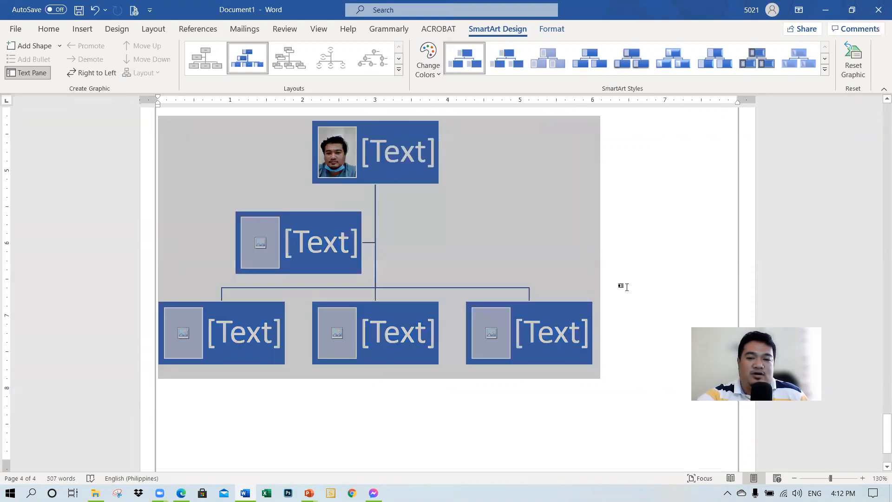
pyautogui.scroll(3, 494, 315)
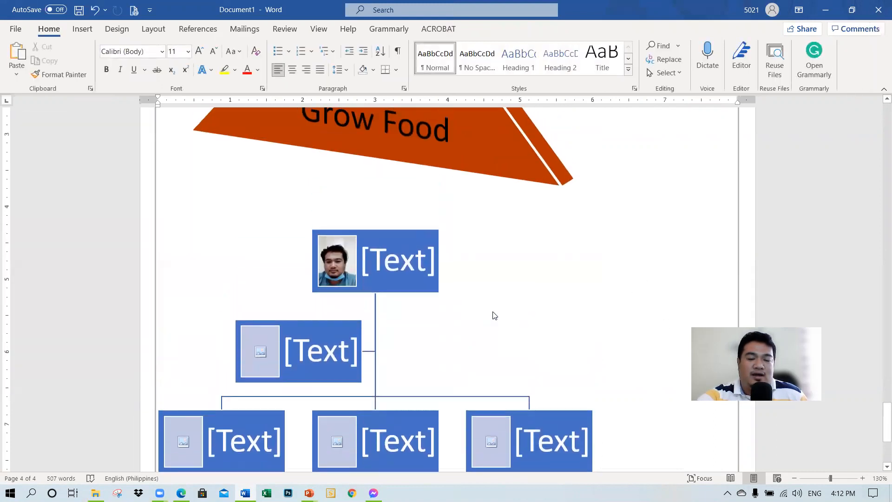
pyautogui.scroll(-2, 494, 315)
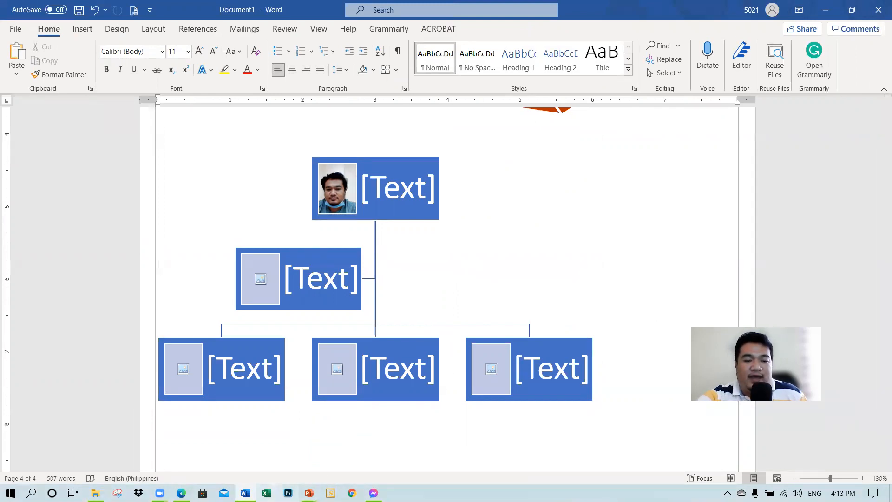
# Step: Switch to the "Unit 5 - MS Word" presentation in PowerPoint and review the Use Graphics slide
pyautogui.moveTo(309, 493)
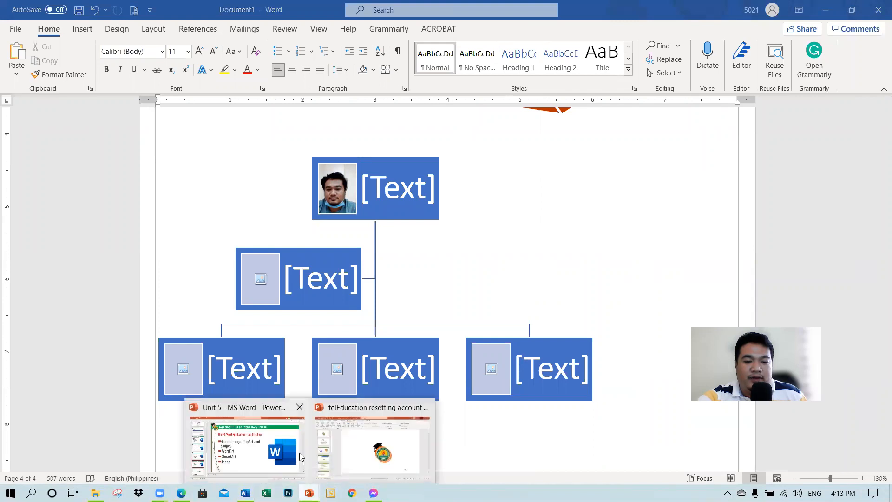
pyautogui.click(272, 445)
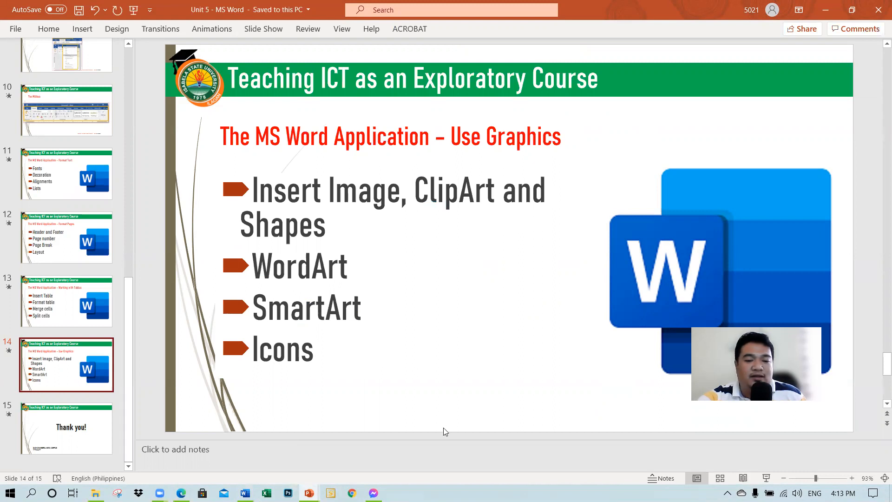
# Step: Switch back to Document1 in Word, return to its first page and open the print preview
pyautogui.click(245, 493)
pyautogui.scroll(1, 268, 363)
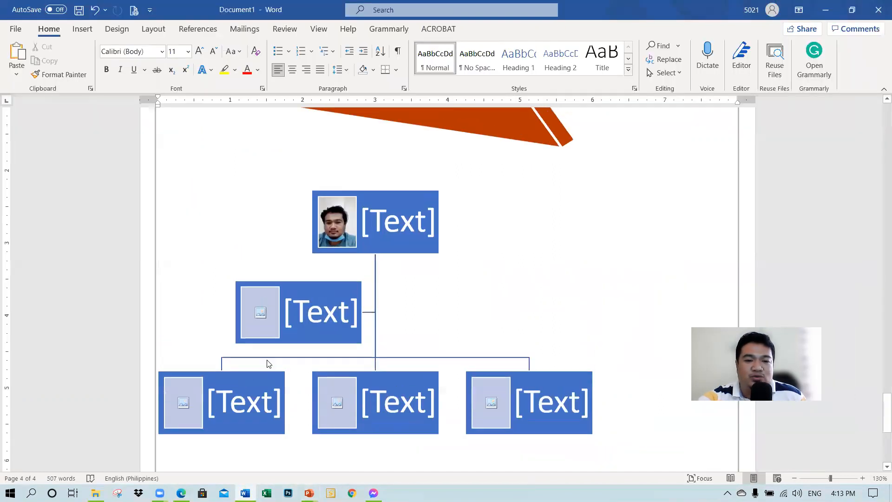
pyautogui.scroll(15, 268, 363)
pyautogui.moveTo(879, 328); pyautogui.dragTo(880, 123)
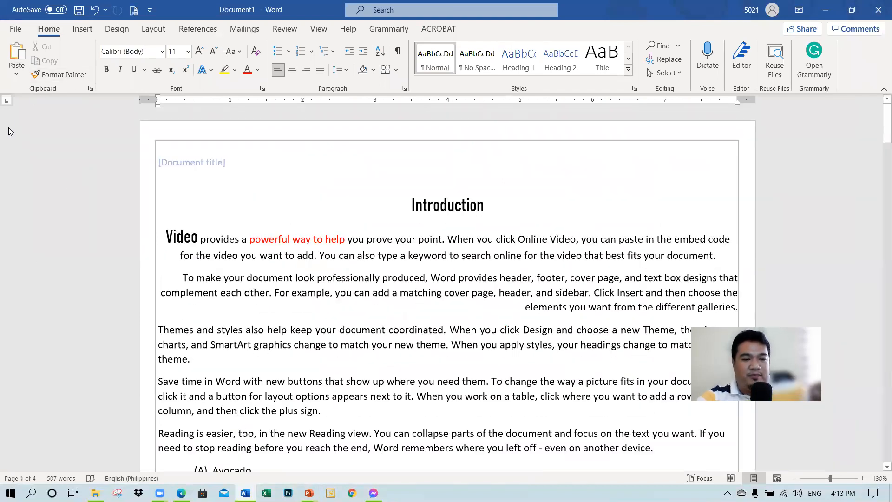
pyautogui.click(131, 15)
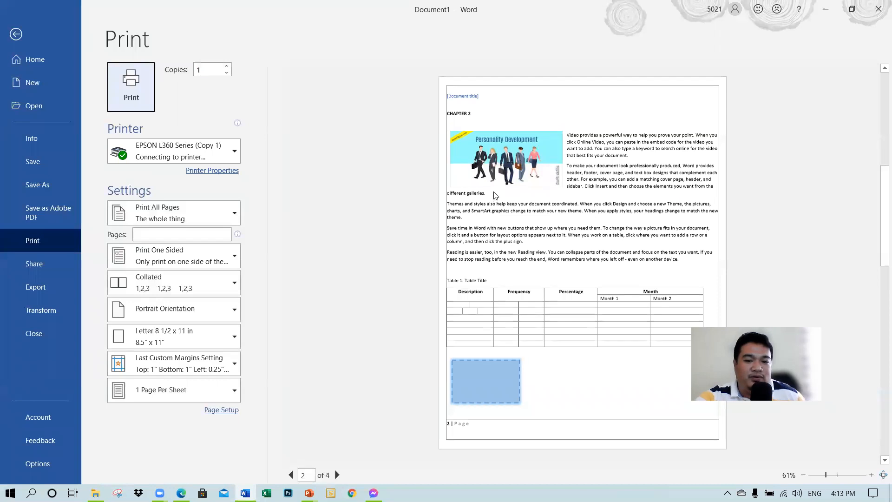
# Step: Look through the remaining pages of Document1 in the print preview up to page 4 and close the preview
pyautogui.scroll(-2, 468, 234)
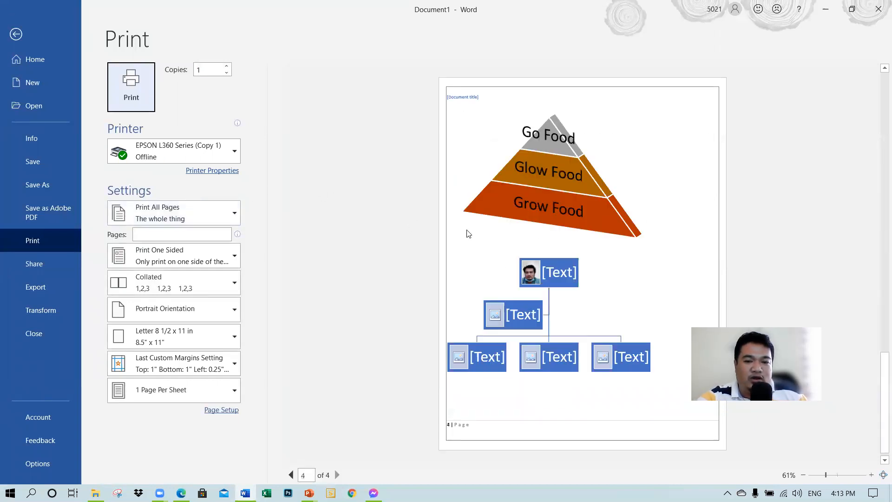
pyautogui.scroll(3, 468, 234)
pyautogui.scroll(-3, 468, 234)
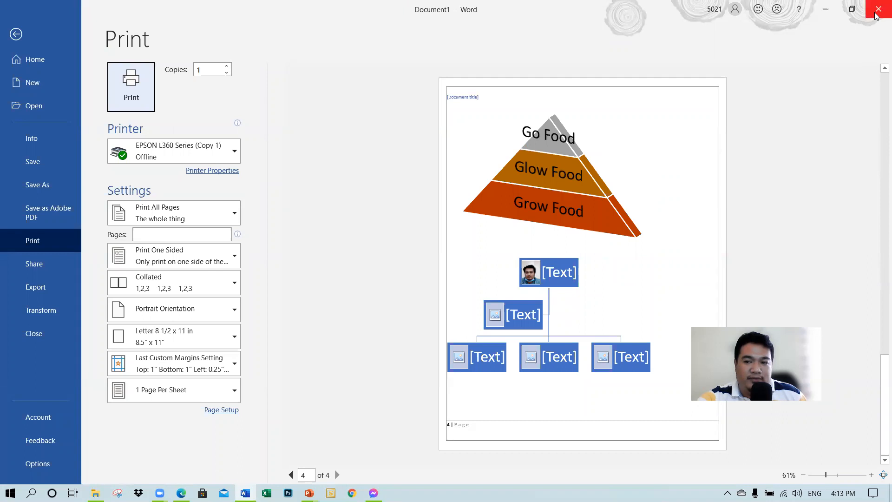
pyautogui.press('Escape')
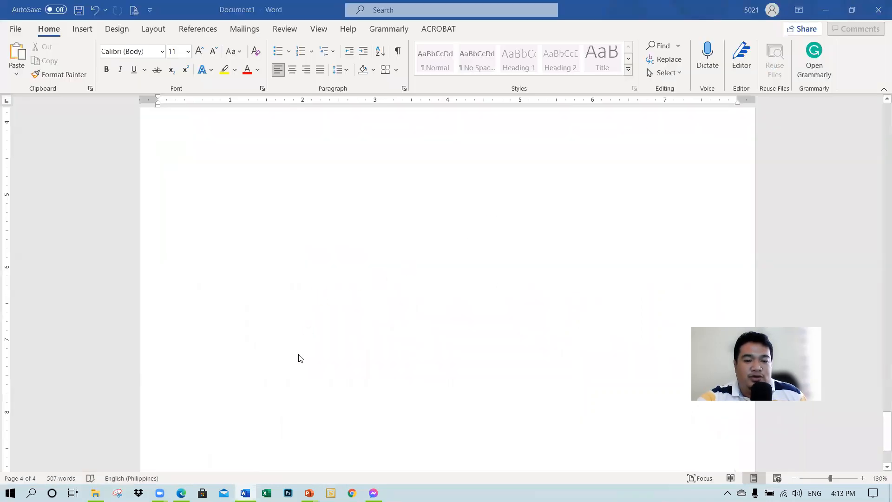
# Step: Switch to the "Unit 5 - MS Word" presentation in PowerPoint and start the slide show from the Use Graphics slide
pyautogui.click(309, 492)
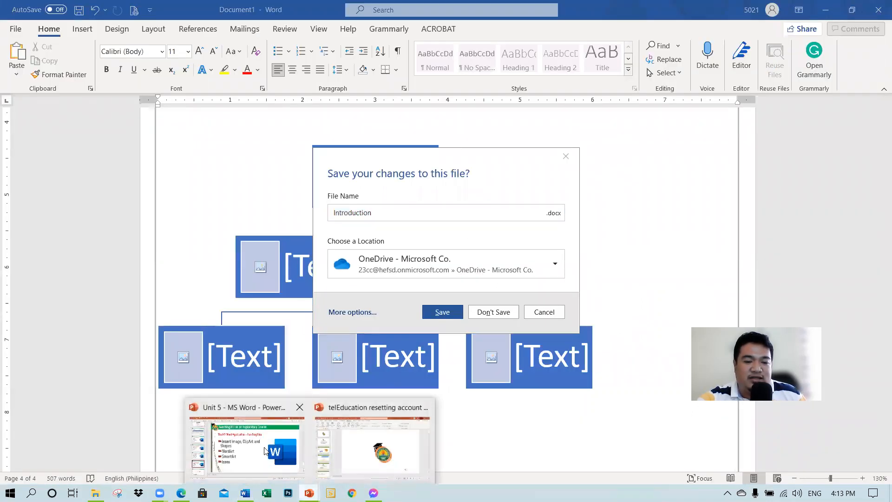
pyautogui.click(266, 451)
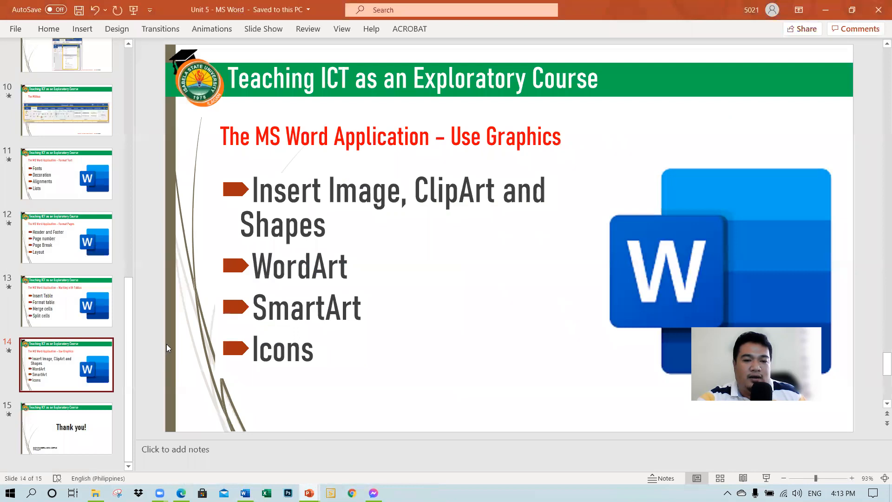
pyautogui.moveTo(128, 349); pyautogui.dragTo(133, 302)
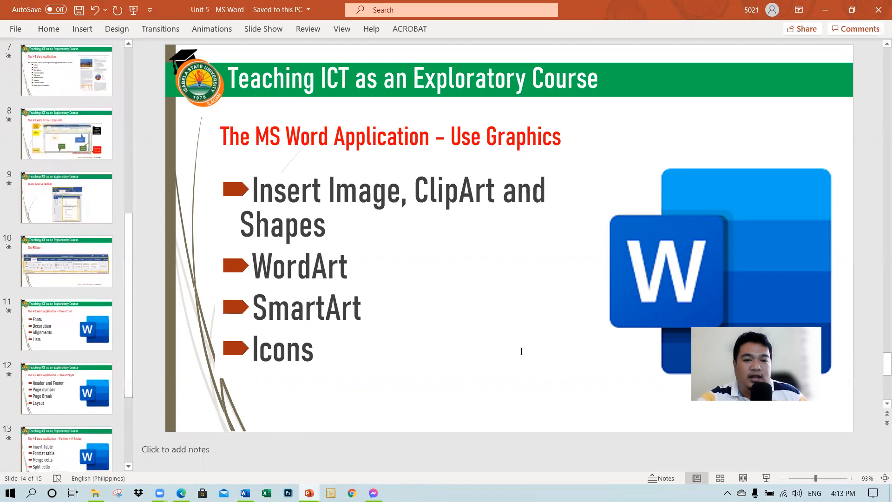
pyautogui.scroll(-3, 76, 379)
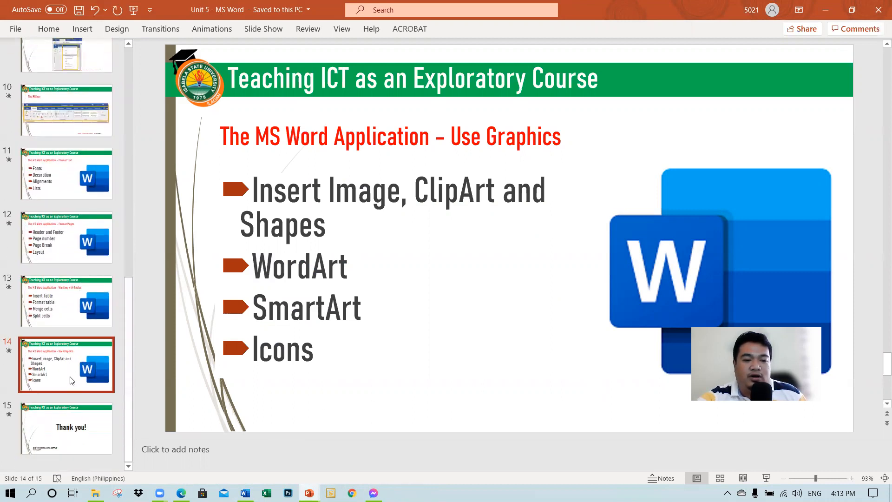
pyautogui.click(766, 476)
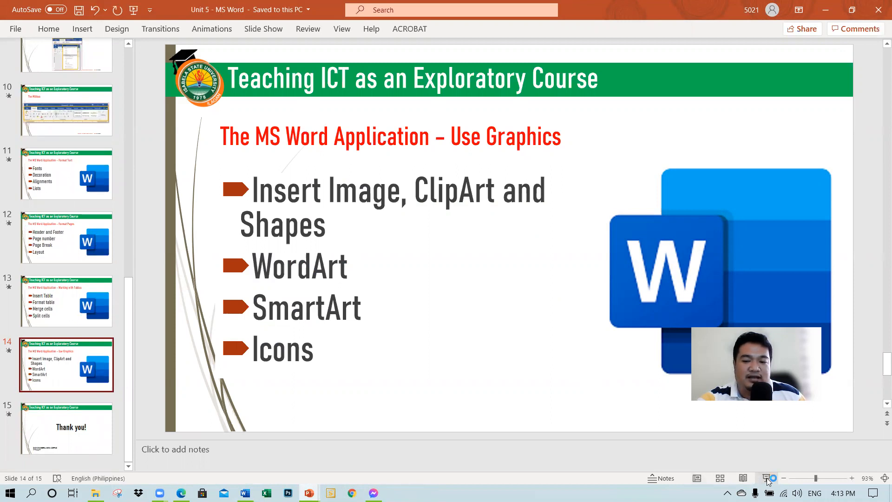